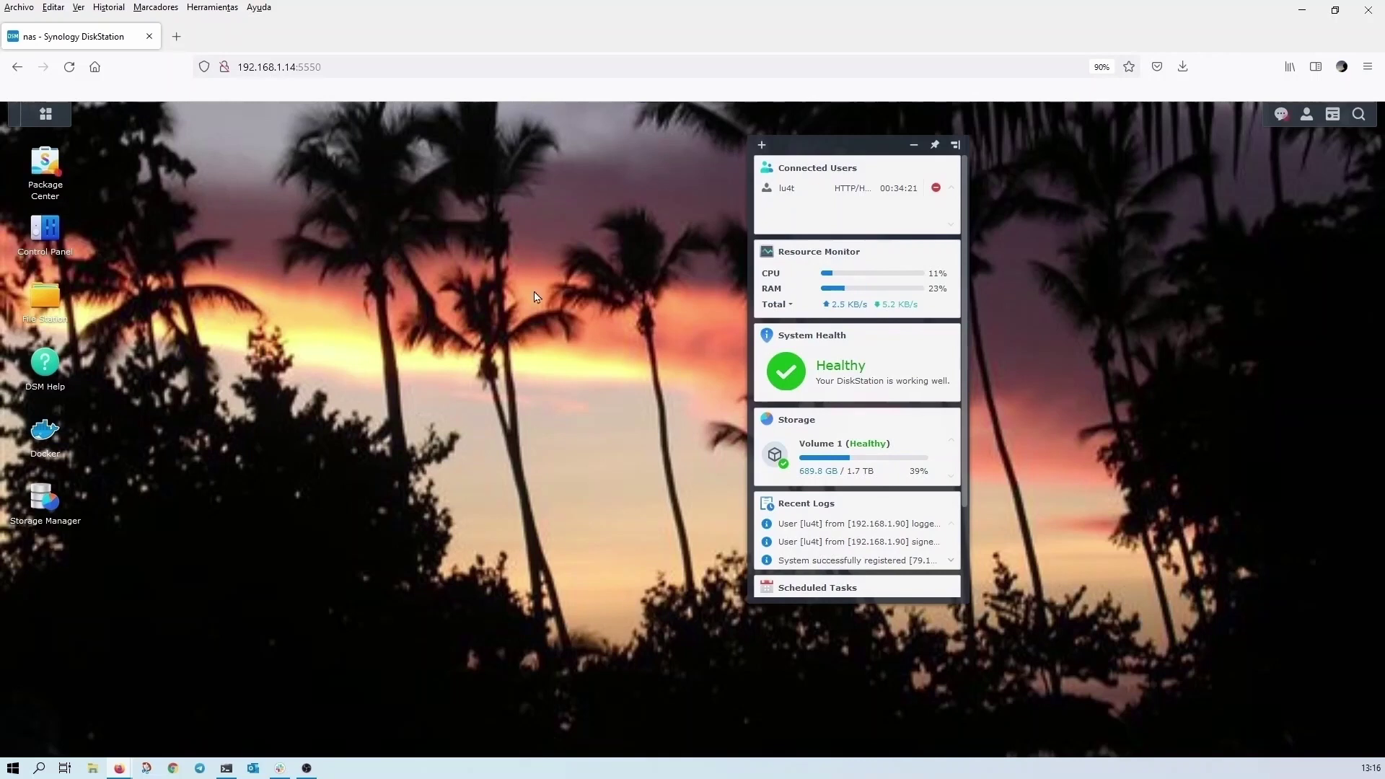
- In File Station, create a folder named demo-CF-youtube inside the docker share
{"action": "left_click_drag", "start_coordinate": [854, 141], "coordinate": [1226, 156]}
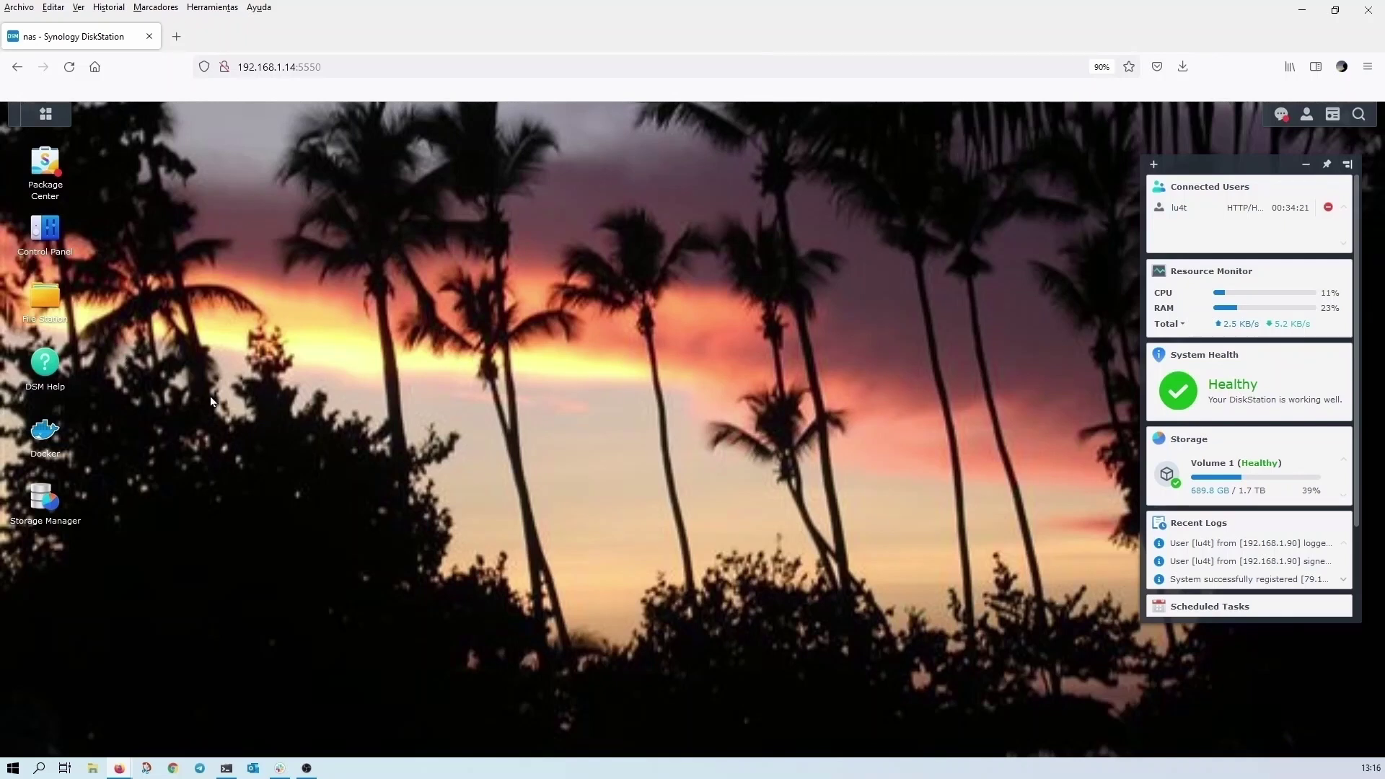
{"action": "left_click", "coordinate": [58, 303]}
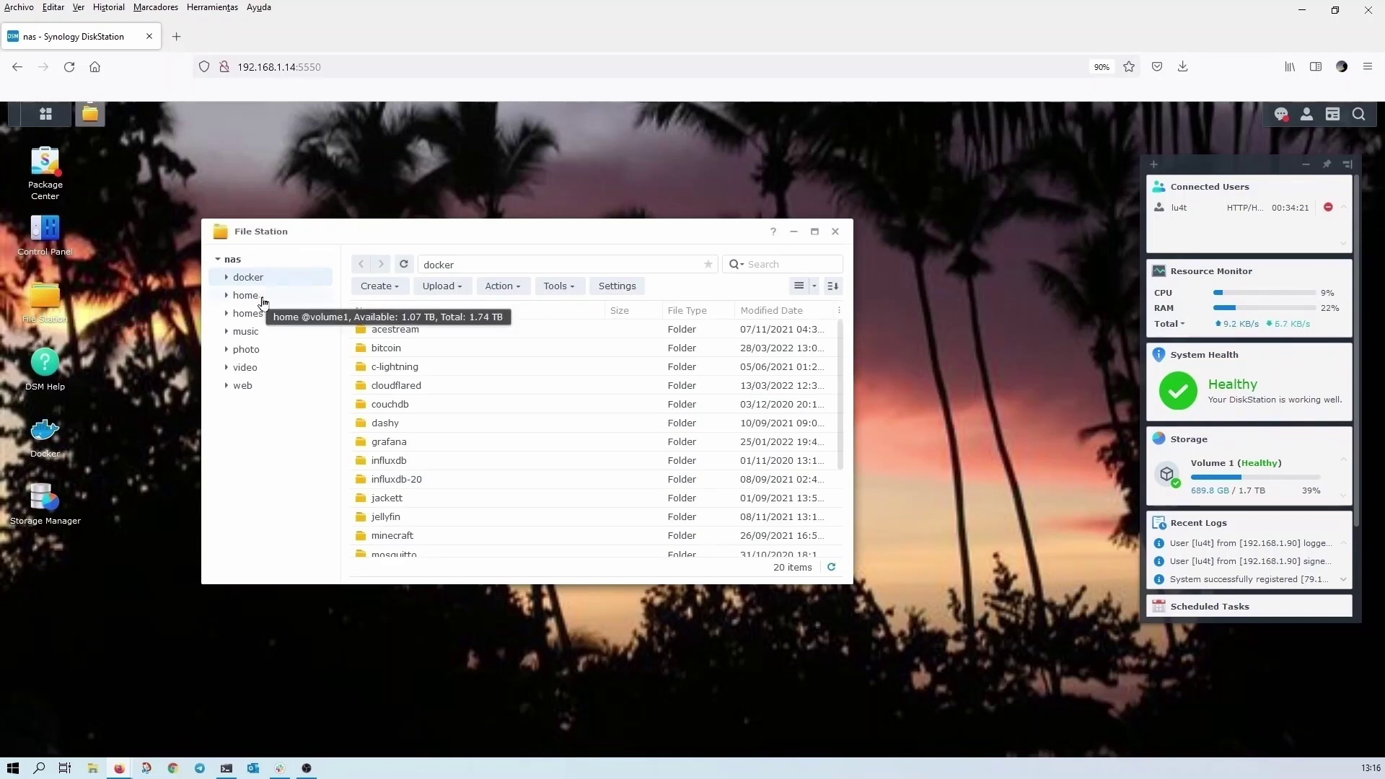
{"action": "left_click", "coordinate": [376, 287]}
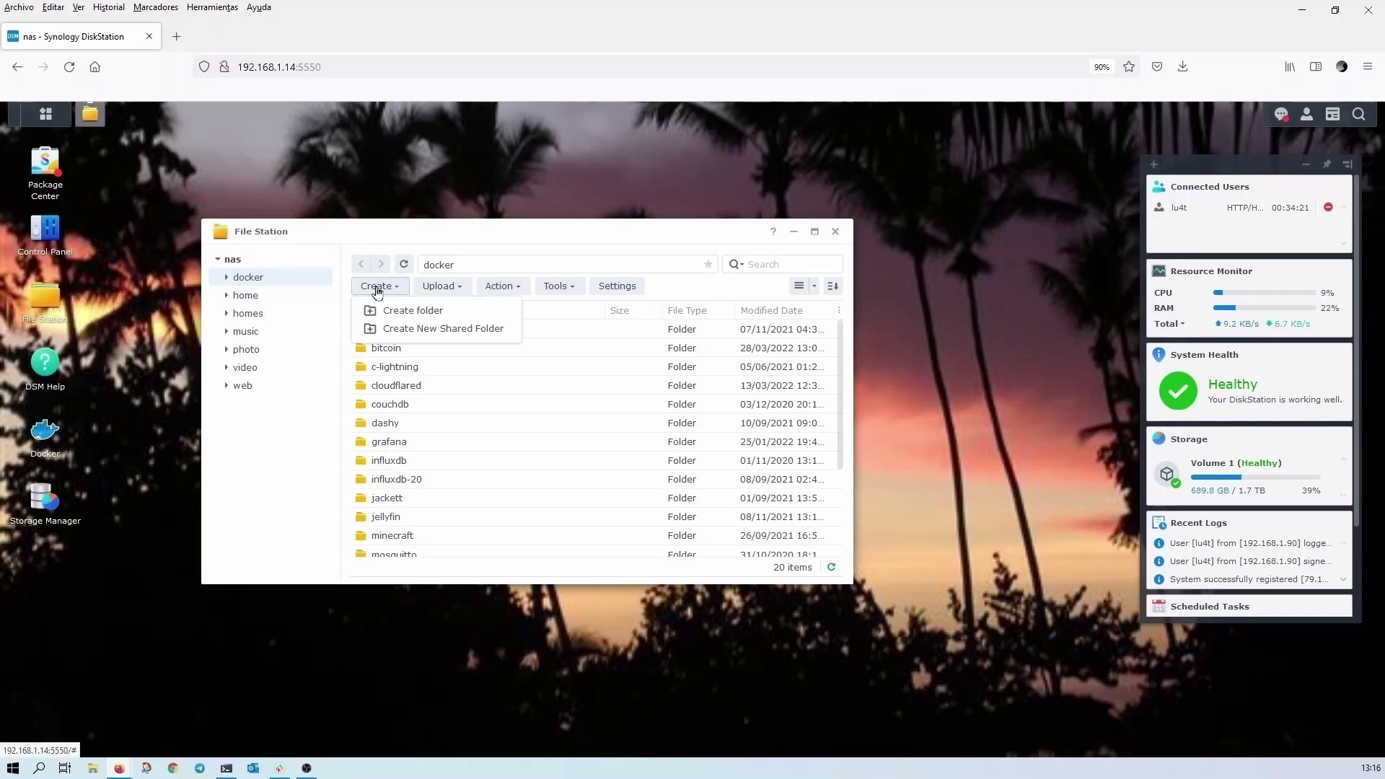
{"action": "left_click", "coordinate": [425, 317]}
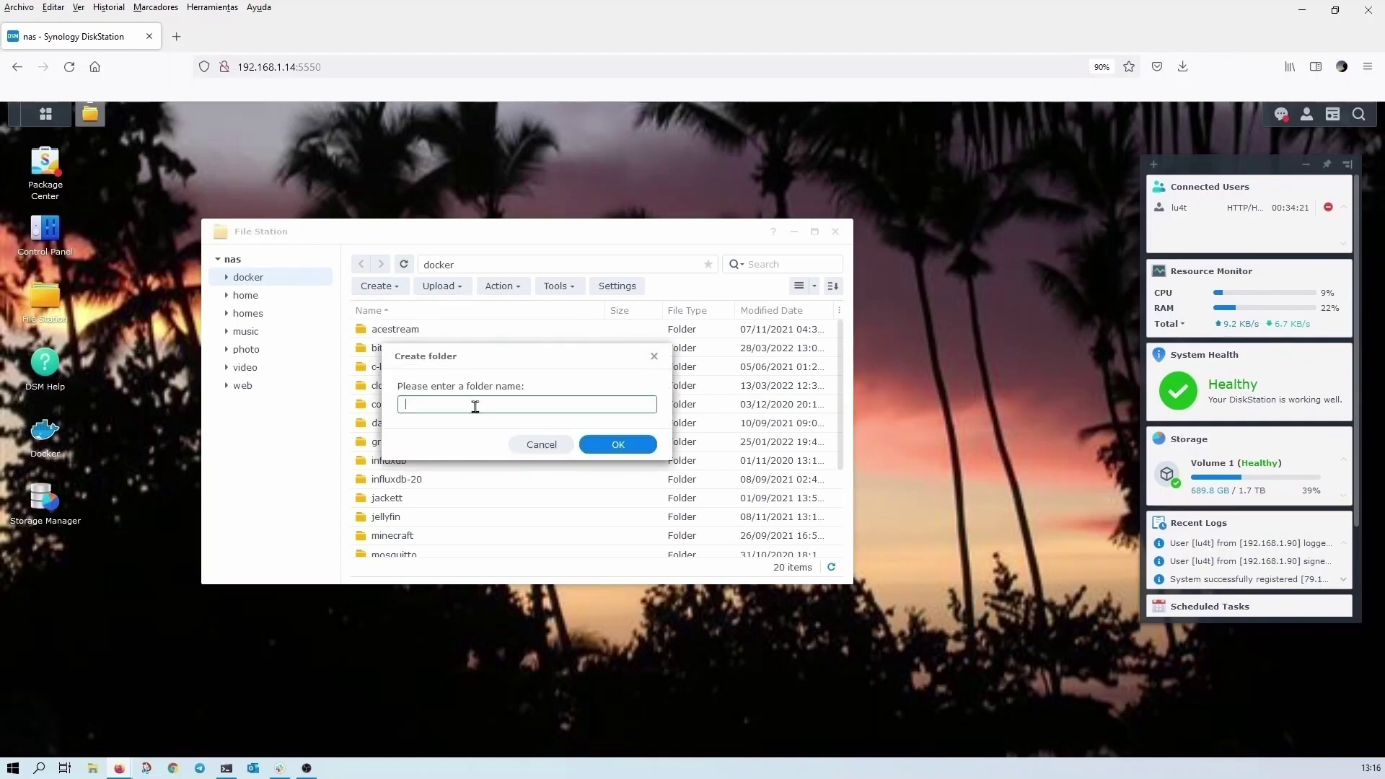
{"action": "type", "text": "demo-youtube"}
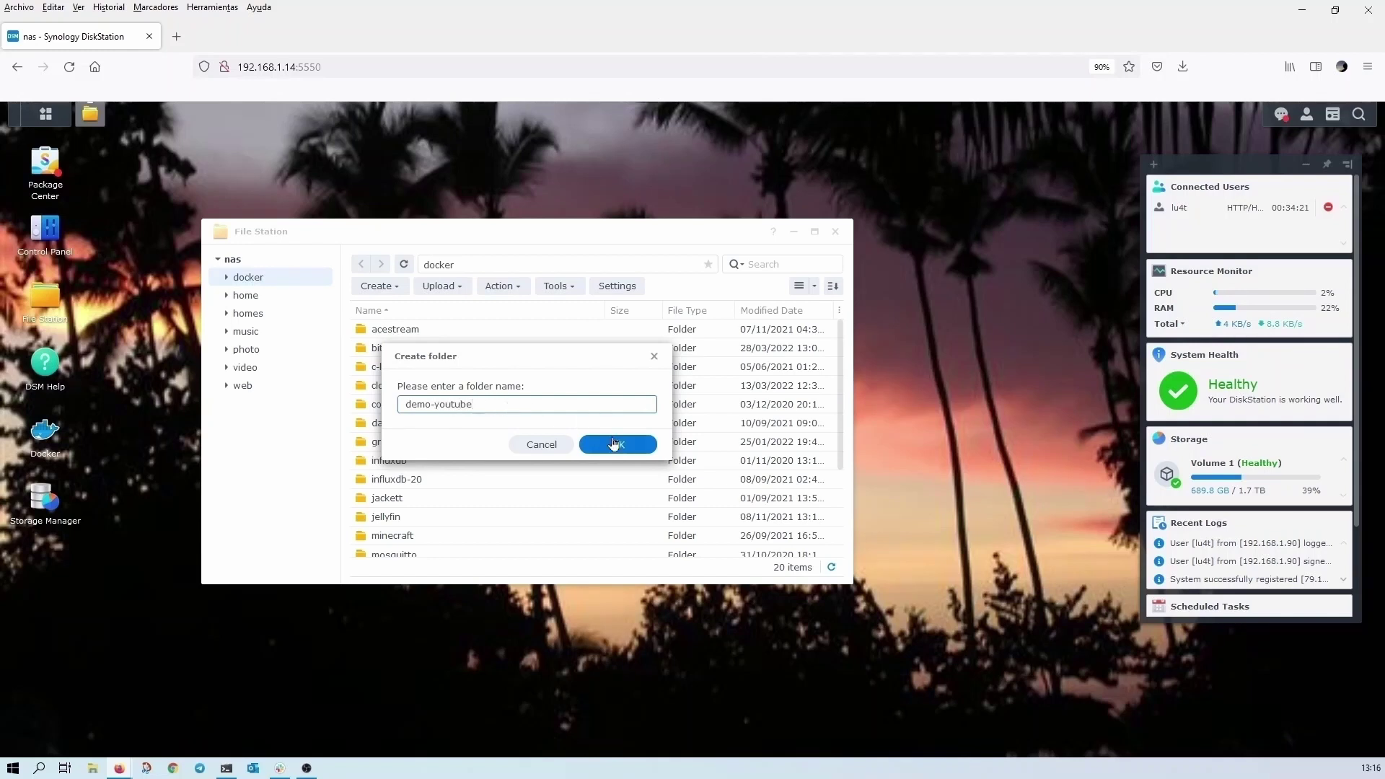
{"action": "left_click", "coordinate": [435, 401]}
{"action": "type", "text": "F"}
{"action": "key", "text": "BackSpace"}
{"action": "type", "text": "CF-"}
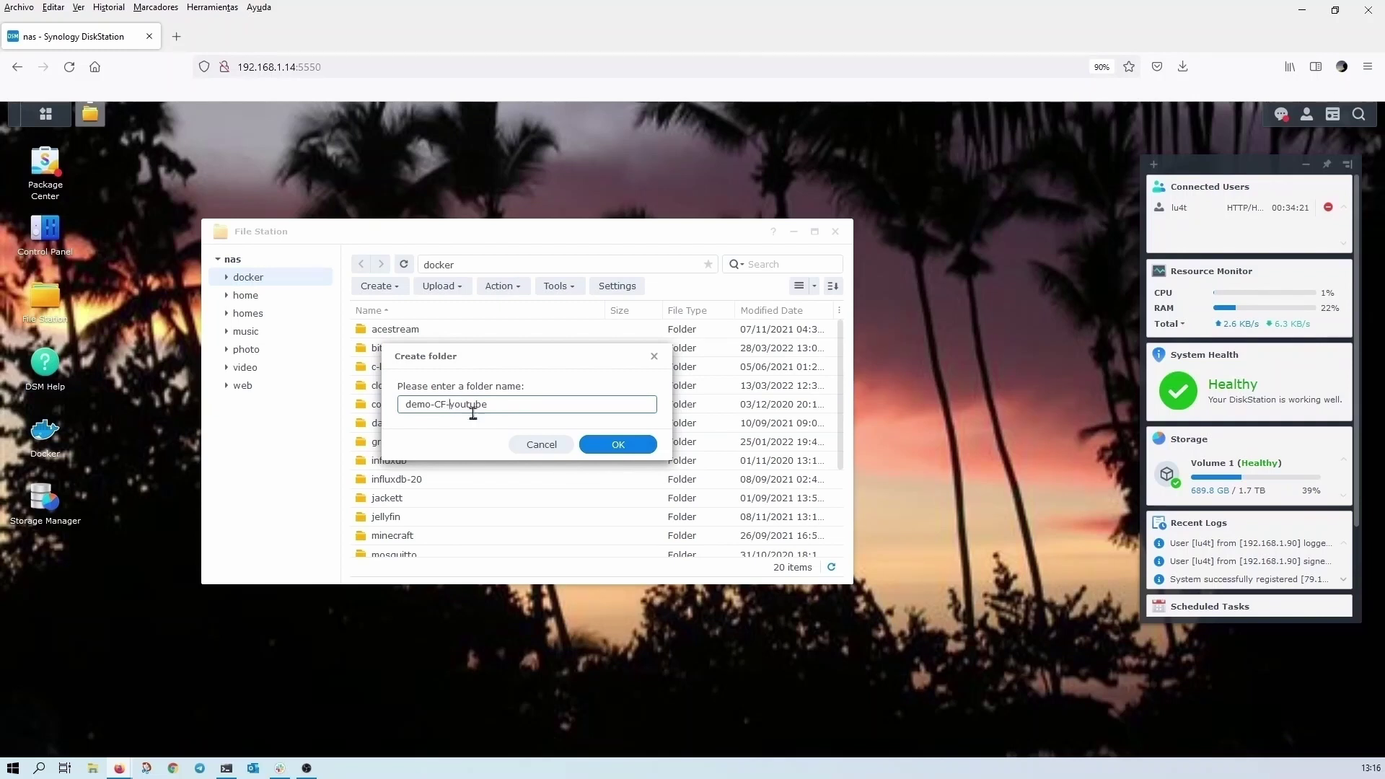
{"action": "left_click", "coordinate": [624, 446]}
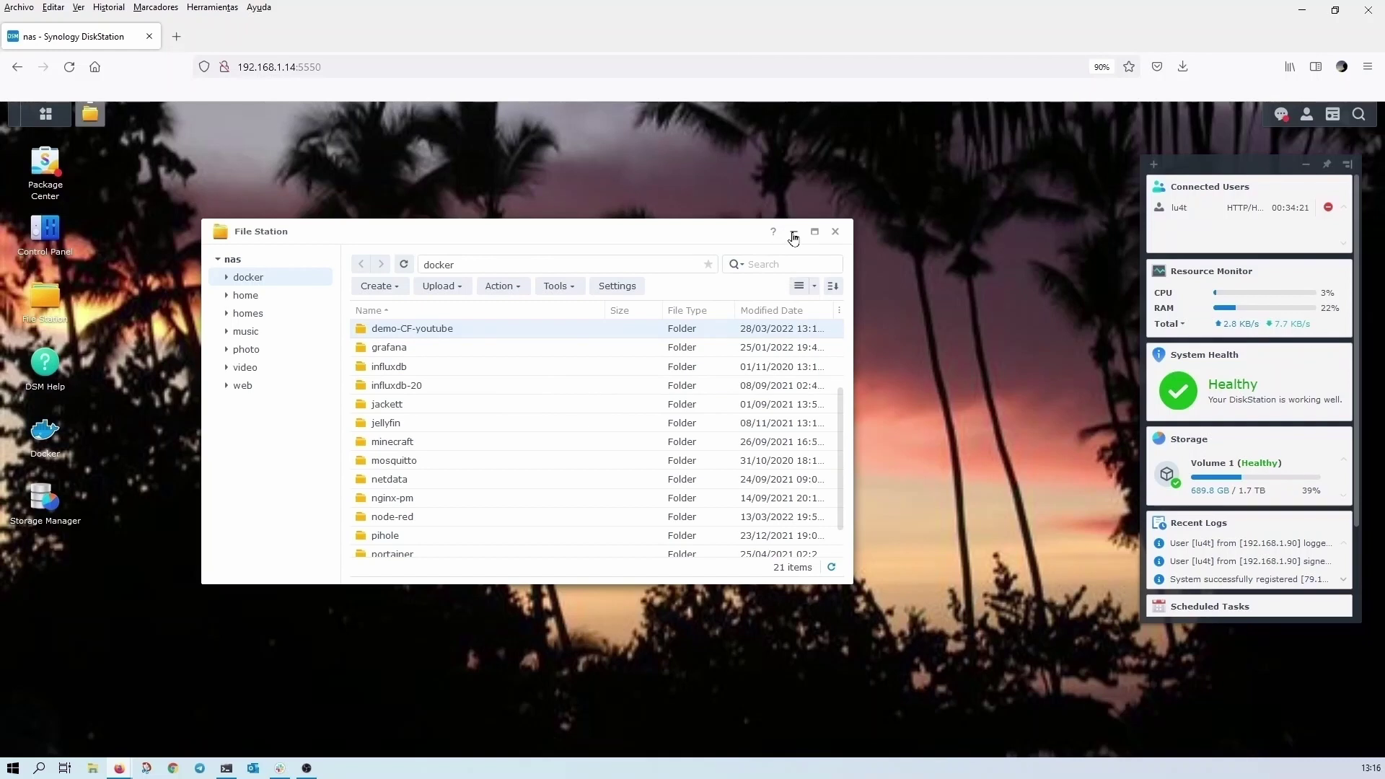
- Search the Docker registry for cloudflared and select the cloudflare/cloudflared image
{"action": "left_click", "coordinate": [42, 431]}
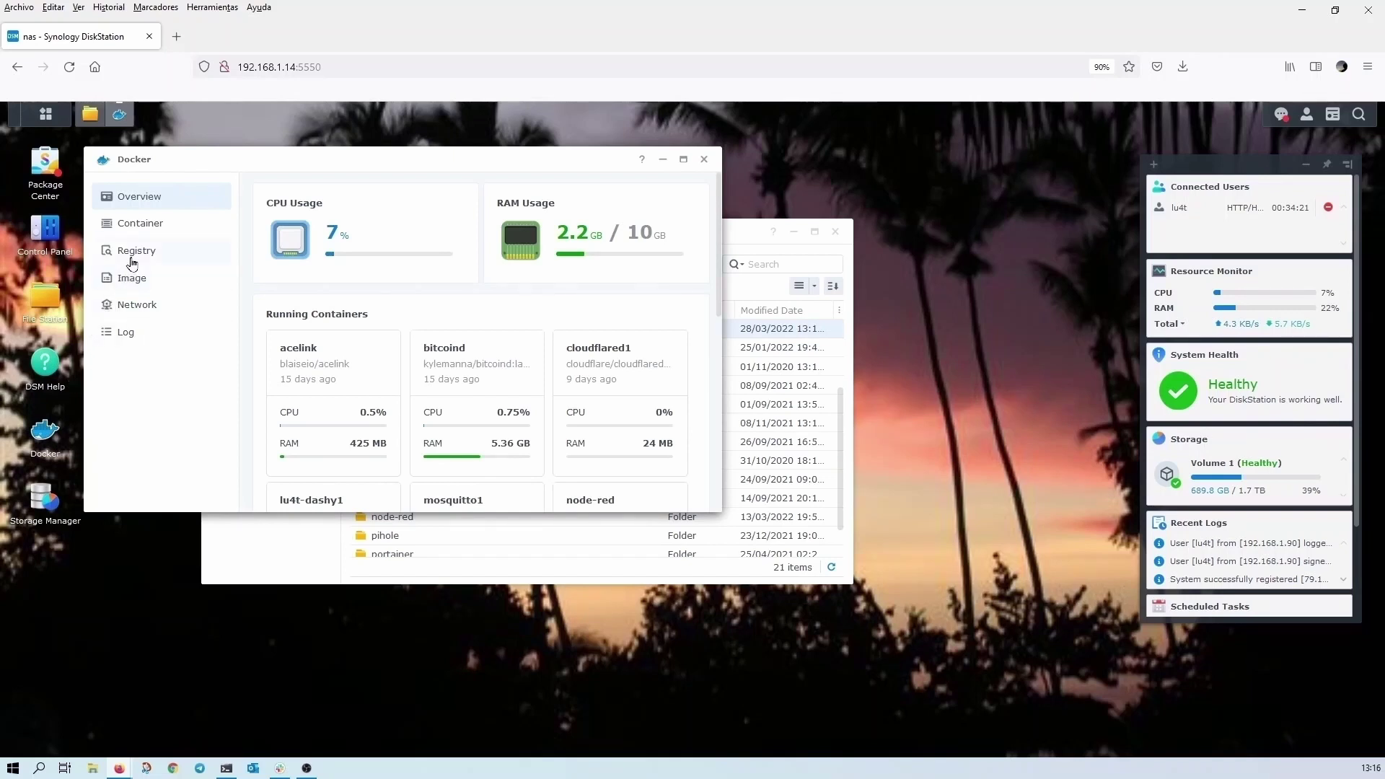
{"action": "left_click", "coordinate": [140, 259]}
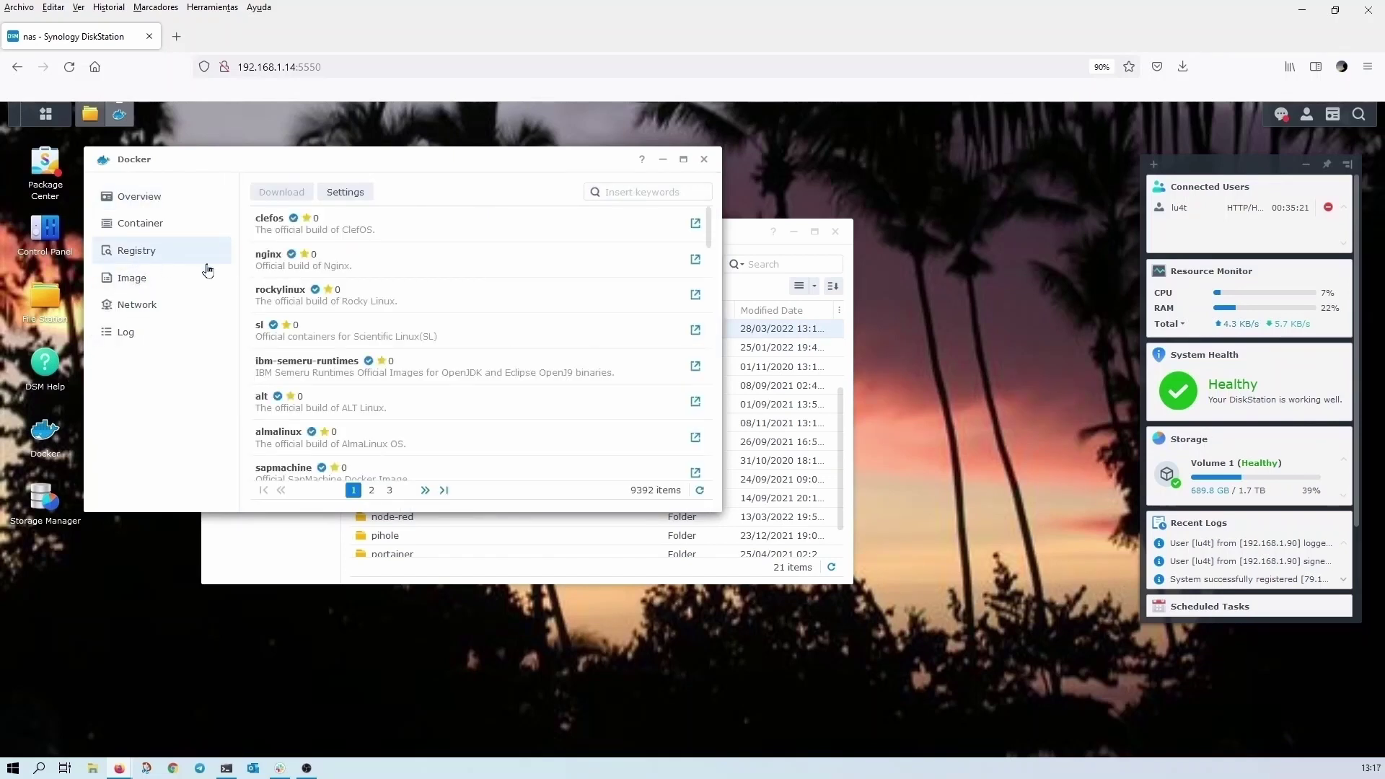
{"action": "left_click", "coordinate": [675, 189]}
{"action": "type", "text": "df"}
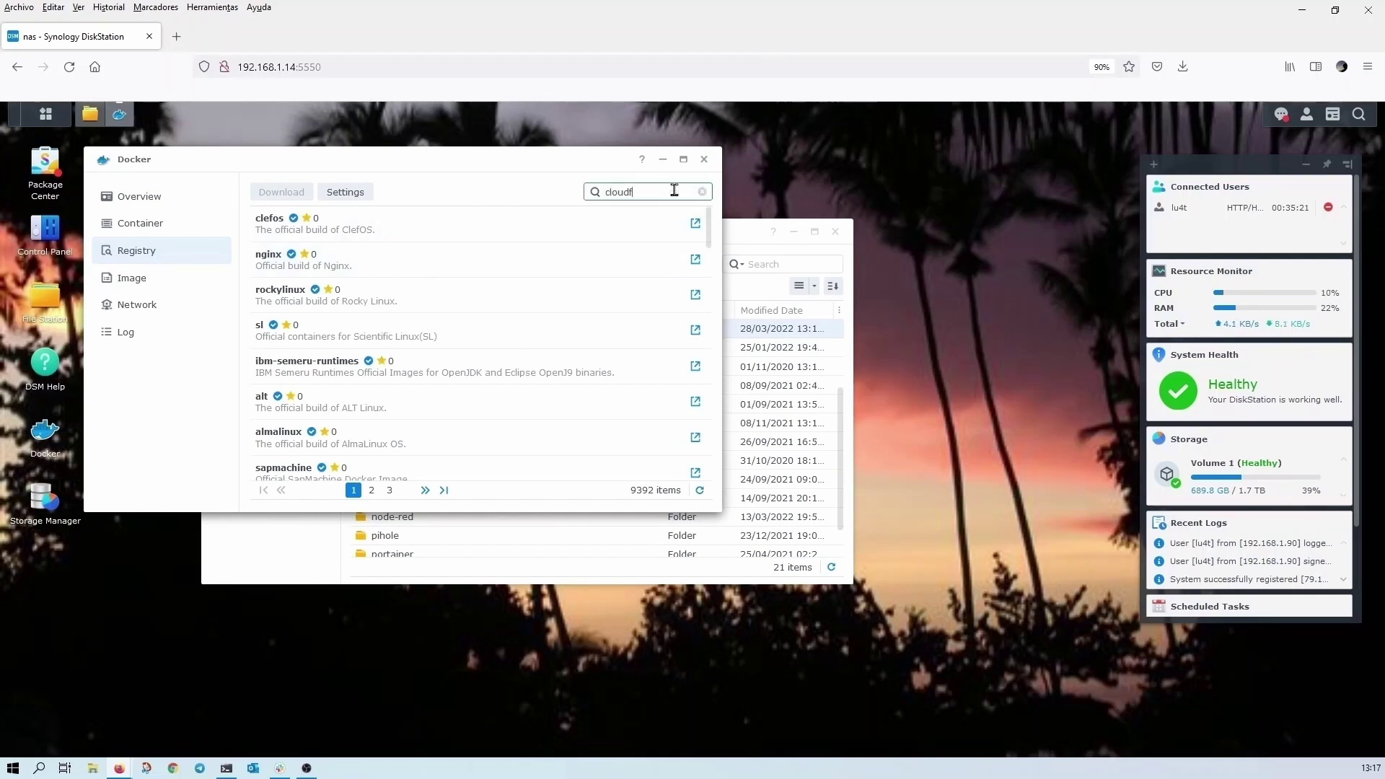
{"action": "type", "text": "loudflare"}
{"action": "key", "text": "Return"}
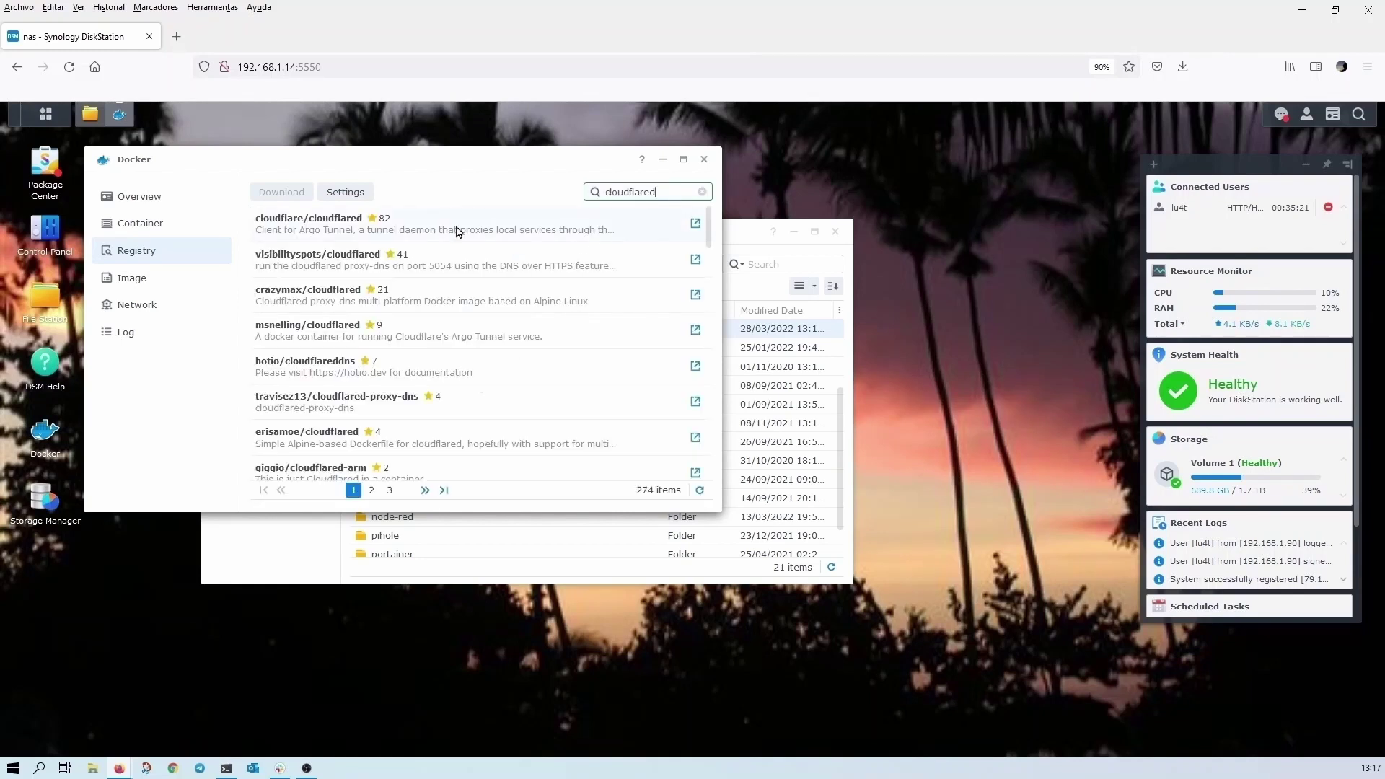
{"action": "left_click", "coordinate": [428, 226]}
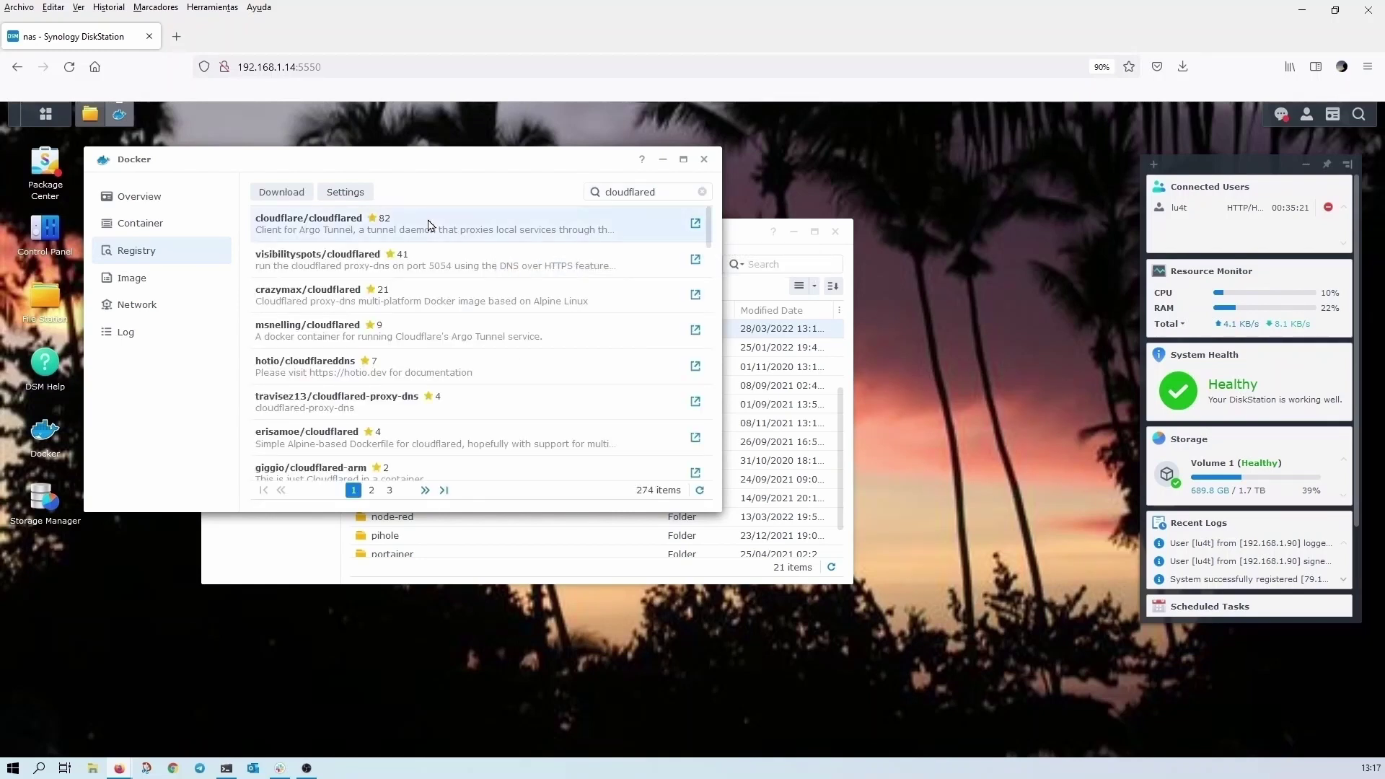
- Download the cloudflare/cloudflared image with tag 2022.3.4
{"action": "left_click", "coordinate": [280, 193]}
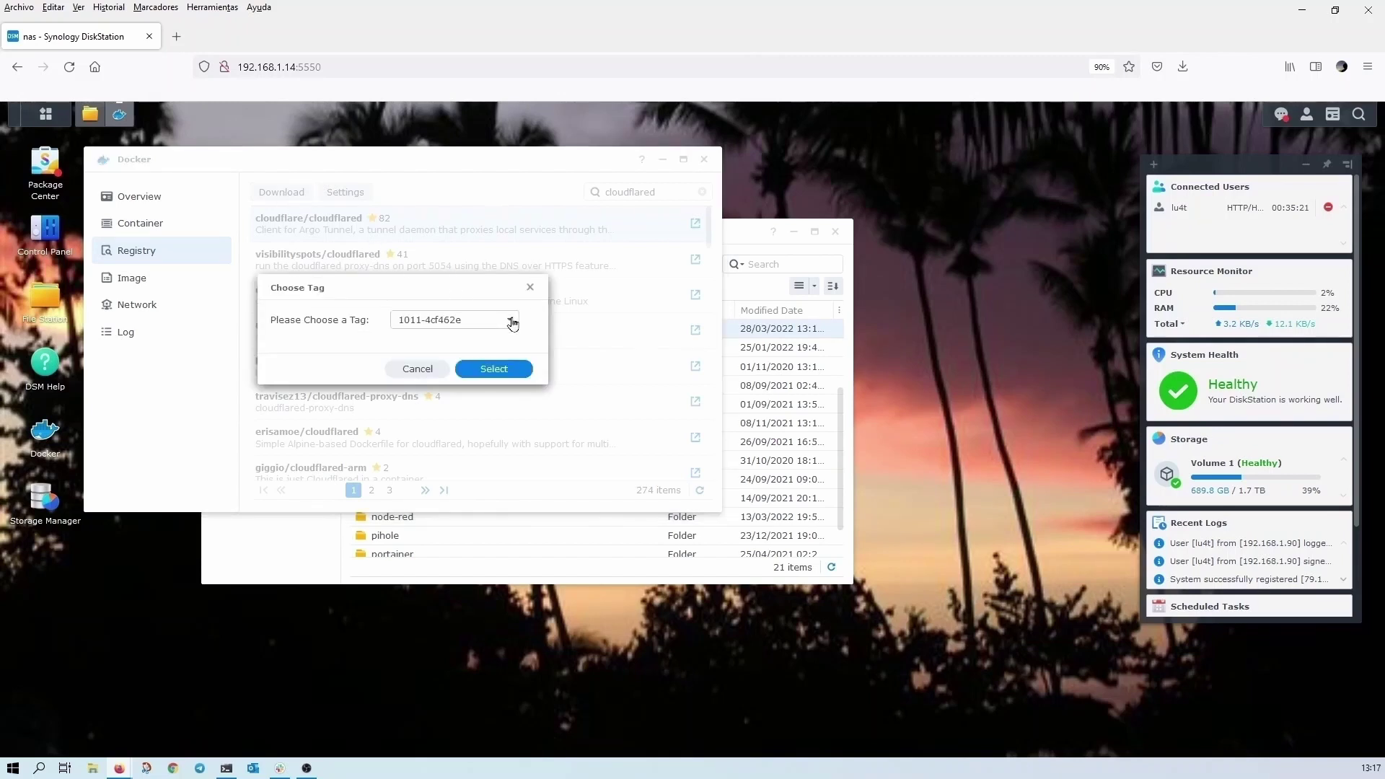
{"action": "left_click", "coordinate": [512, 321]}
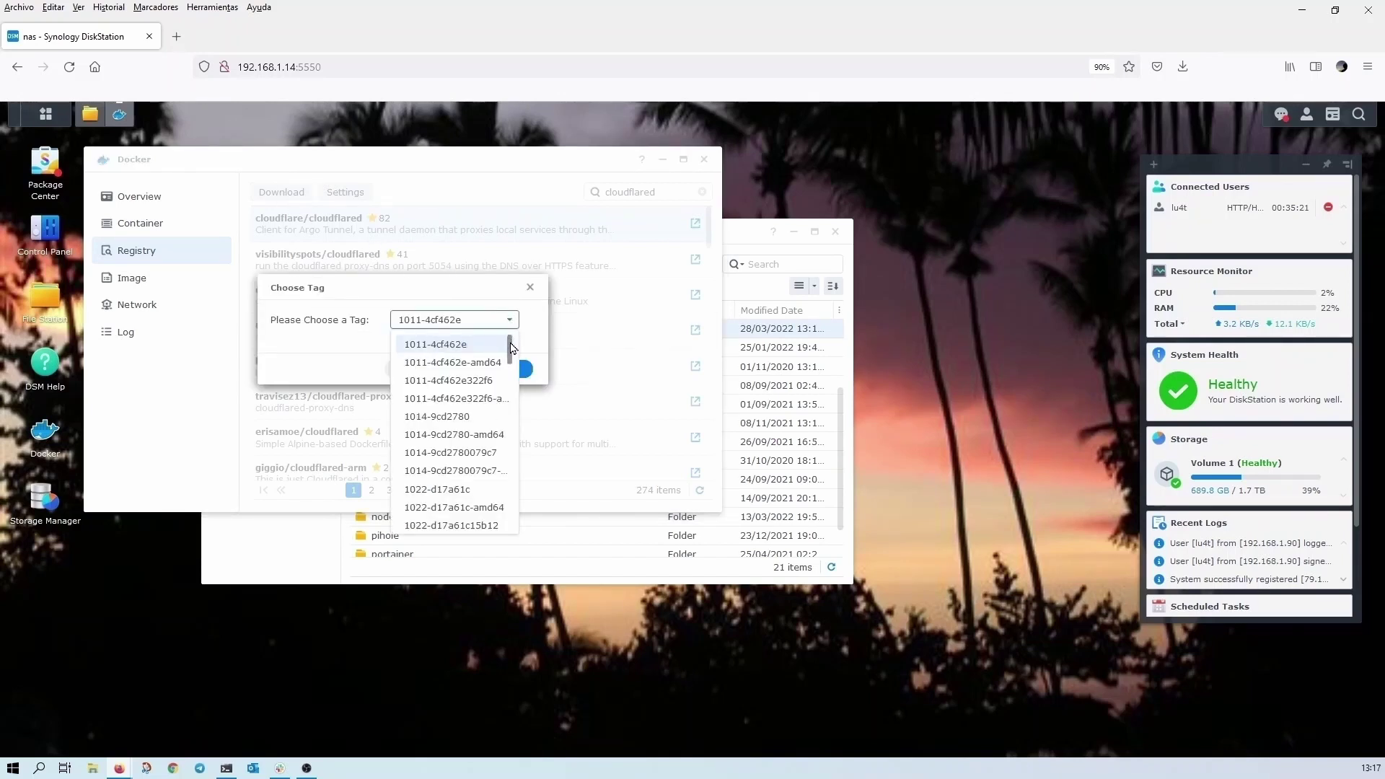
{"action": "left_click_drag", "start_coordinate": [509, 334], "coordinate": [508, 406]}
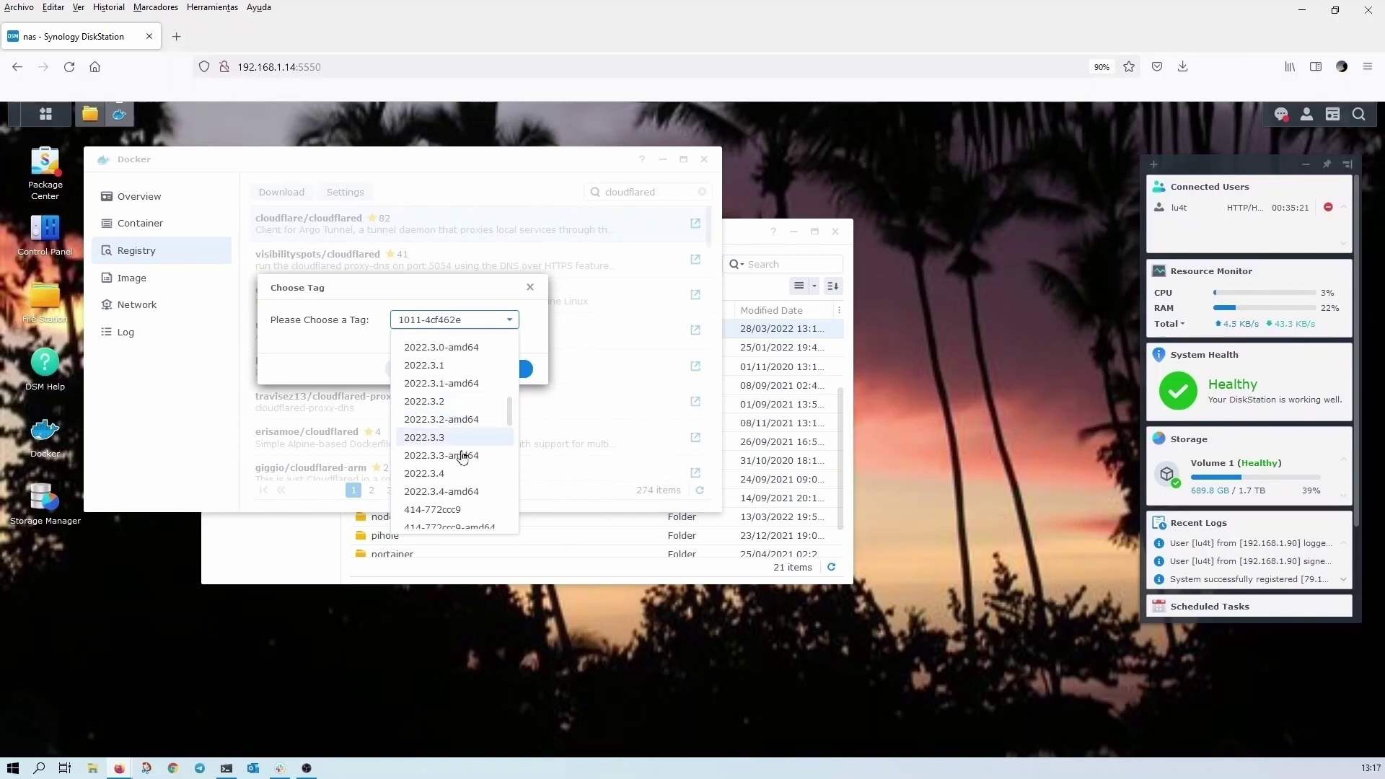
{"action": "scroll", "coordinate": [450, 478], "scroll_direction": "down", "scroll_amount": 2}
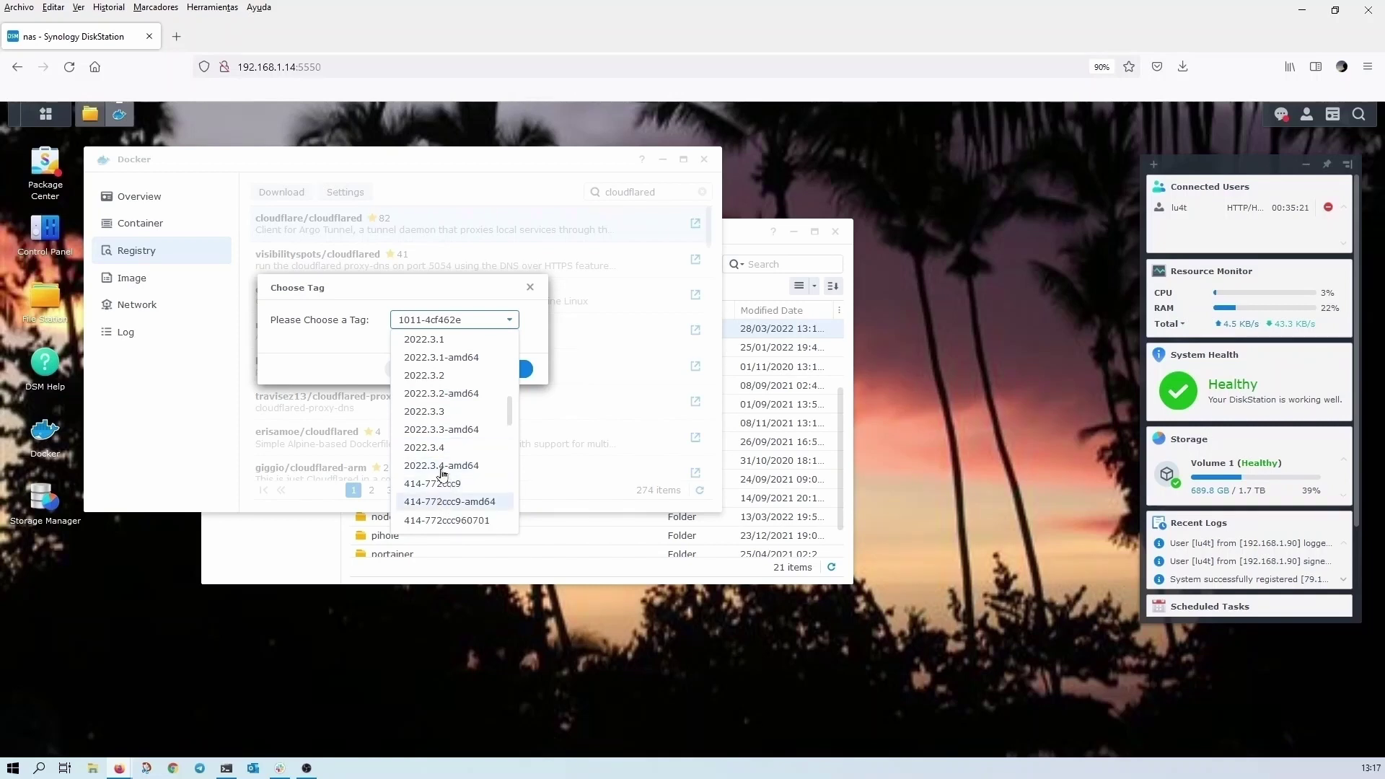
{"action": "left_click", "coordinate": [441, 450]}
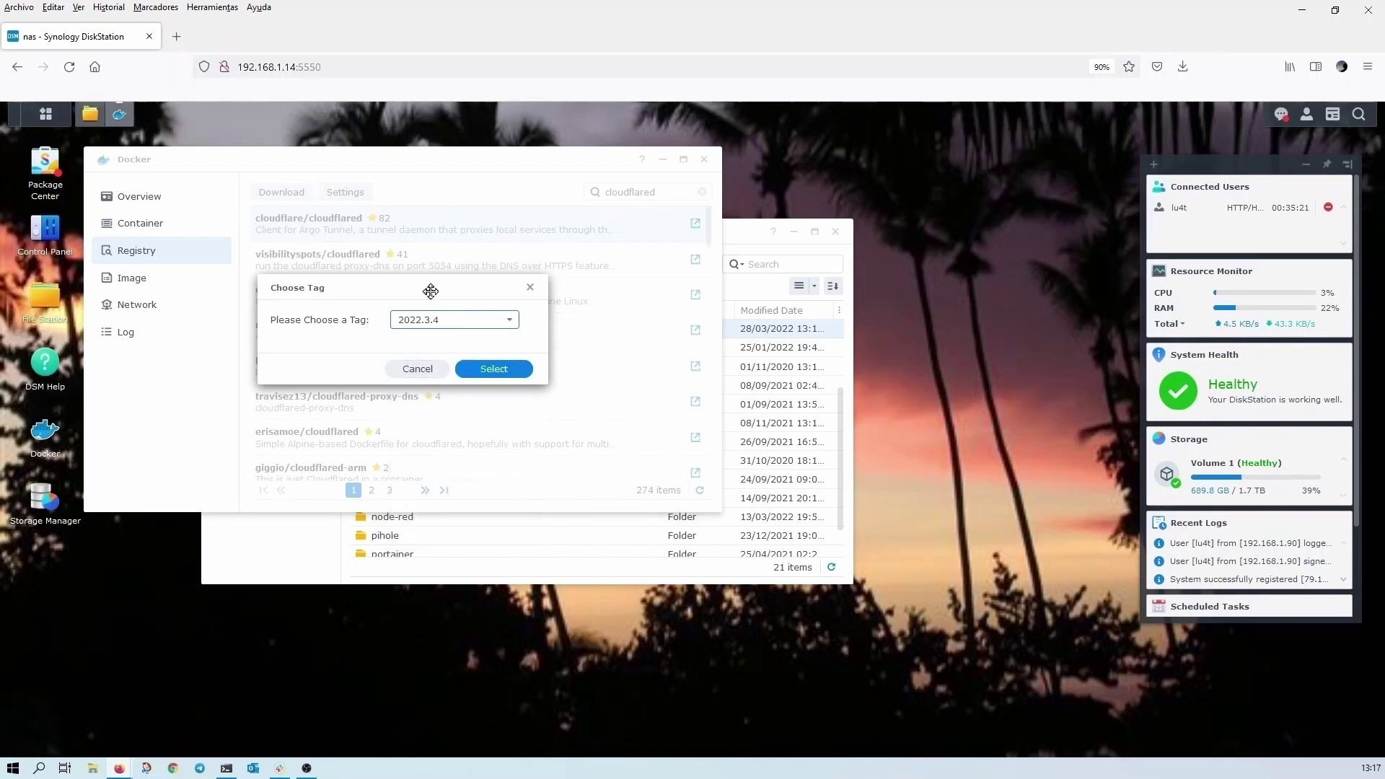
{"action": "left_click", "coordinate": [501, 375]}
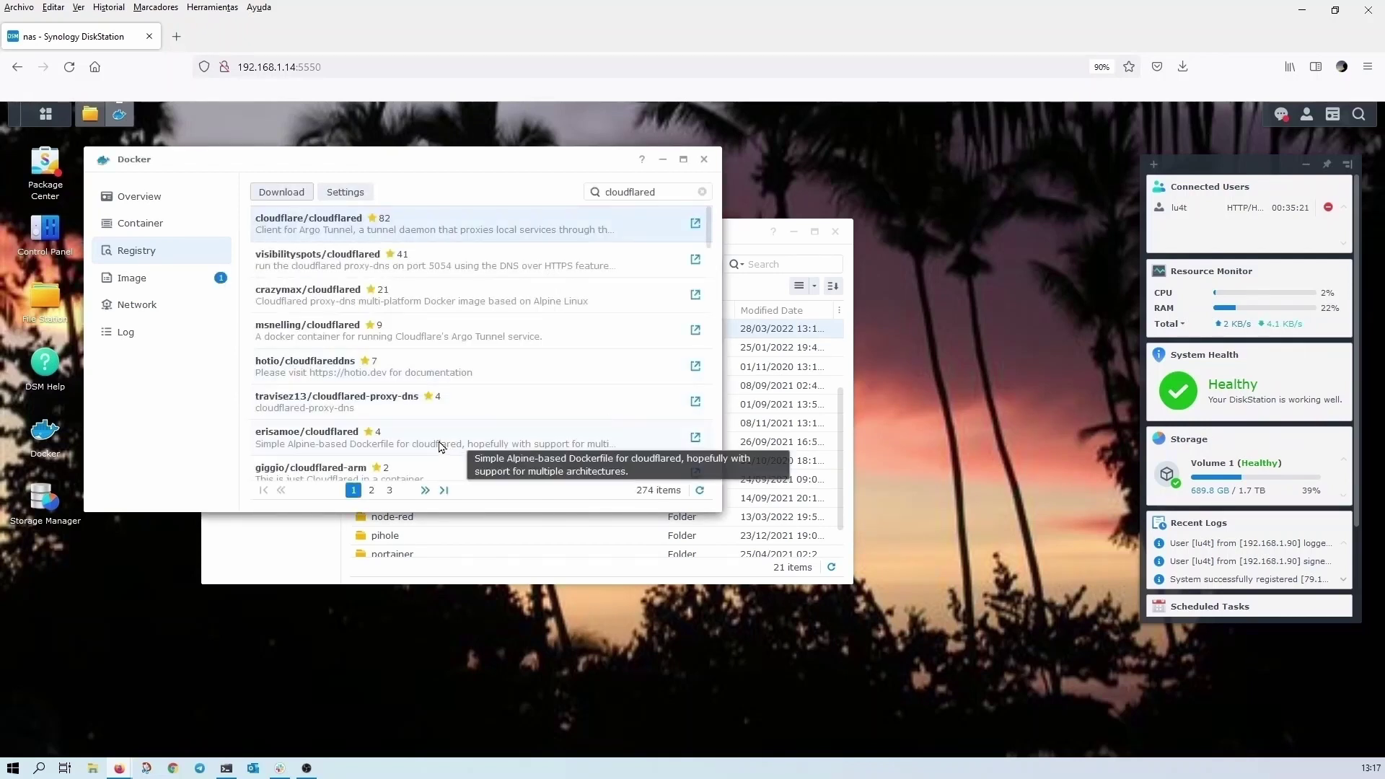
- Find and select the downloaded cloudflared:2022.3.4 image in the local Image list
{"action": "left_click", "coordinate": [162, 282]}
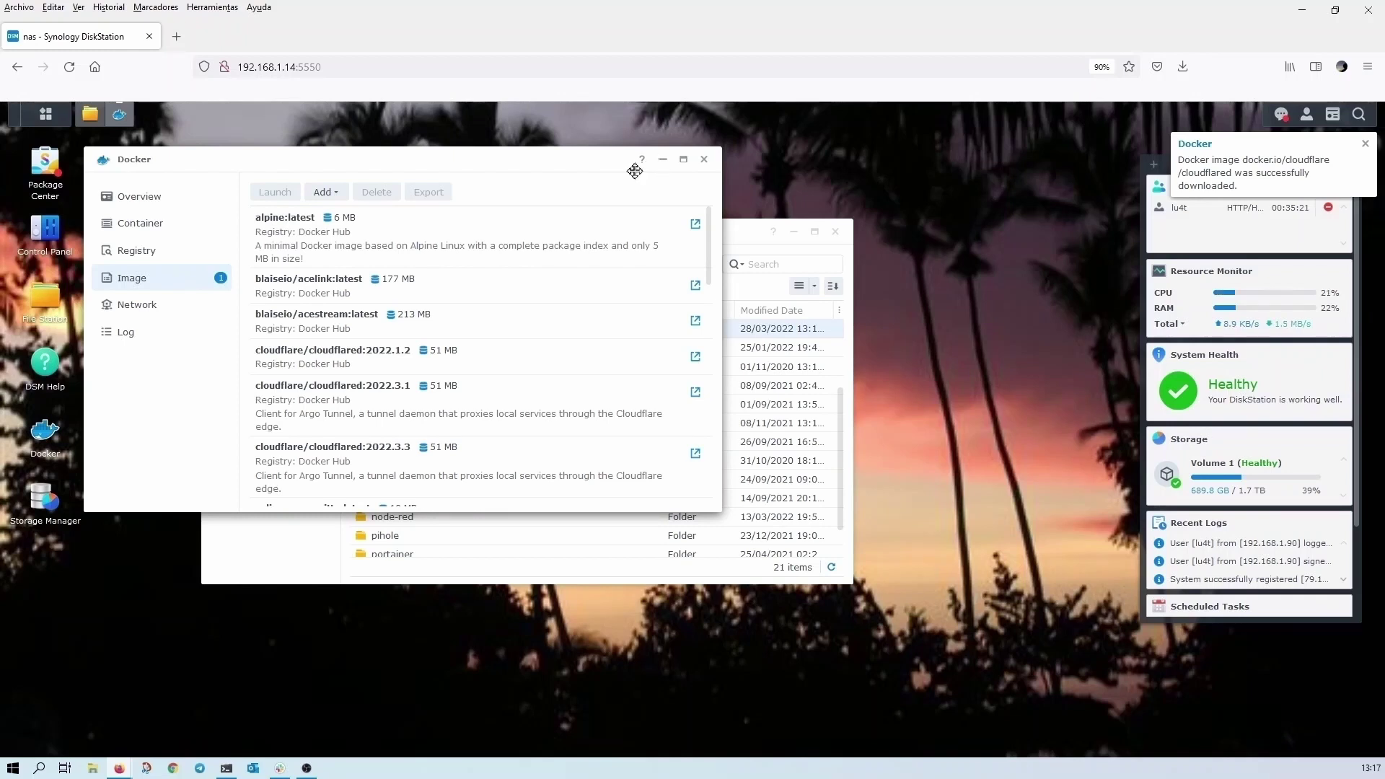
{"action": "left_click", "coordinate": [124, 228]}
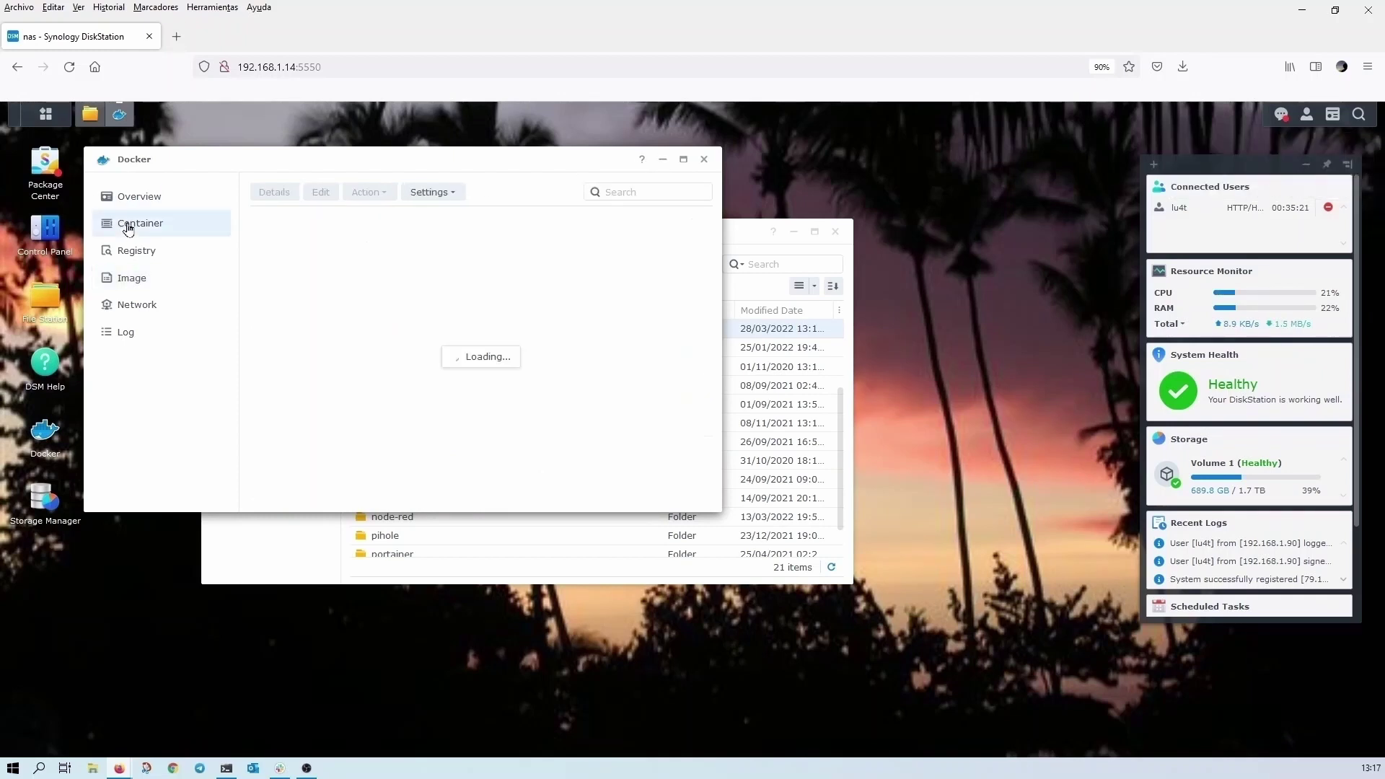
{"action": "left_click", "coordinate": [136, 250]}
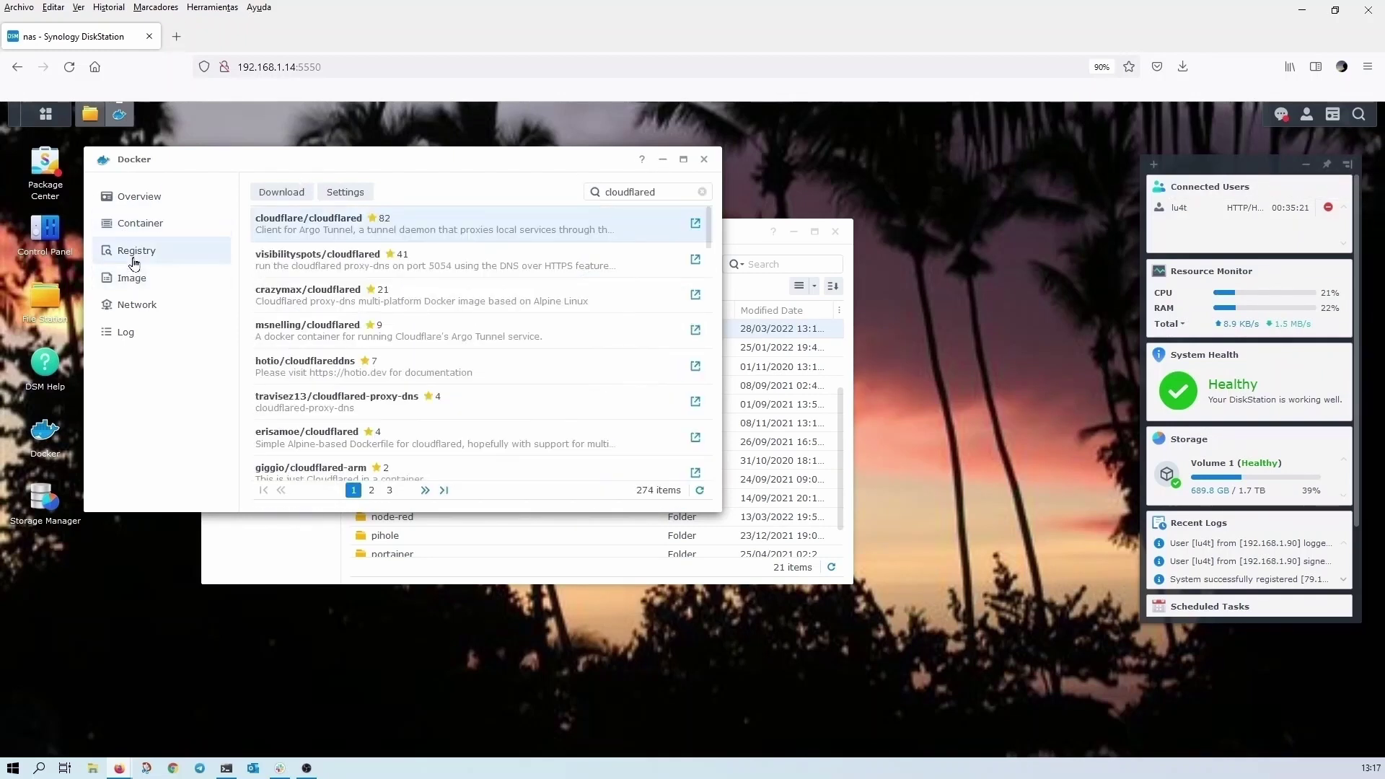
{"action": "left_click", "coordinate": [132, 281]}
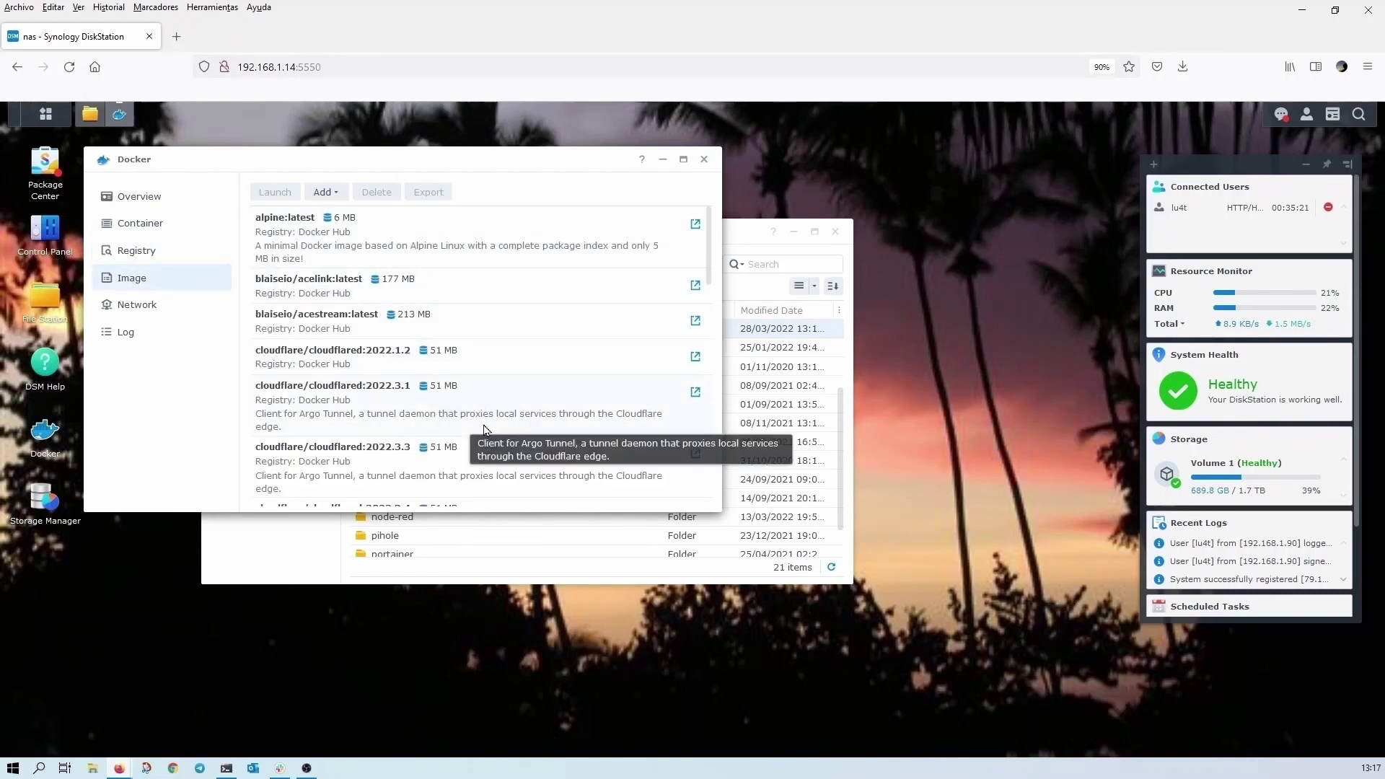
{"action": "scroll", "coordinate": [484, 431], "scroll_direction": "down", "scroll_amount": 3}
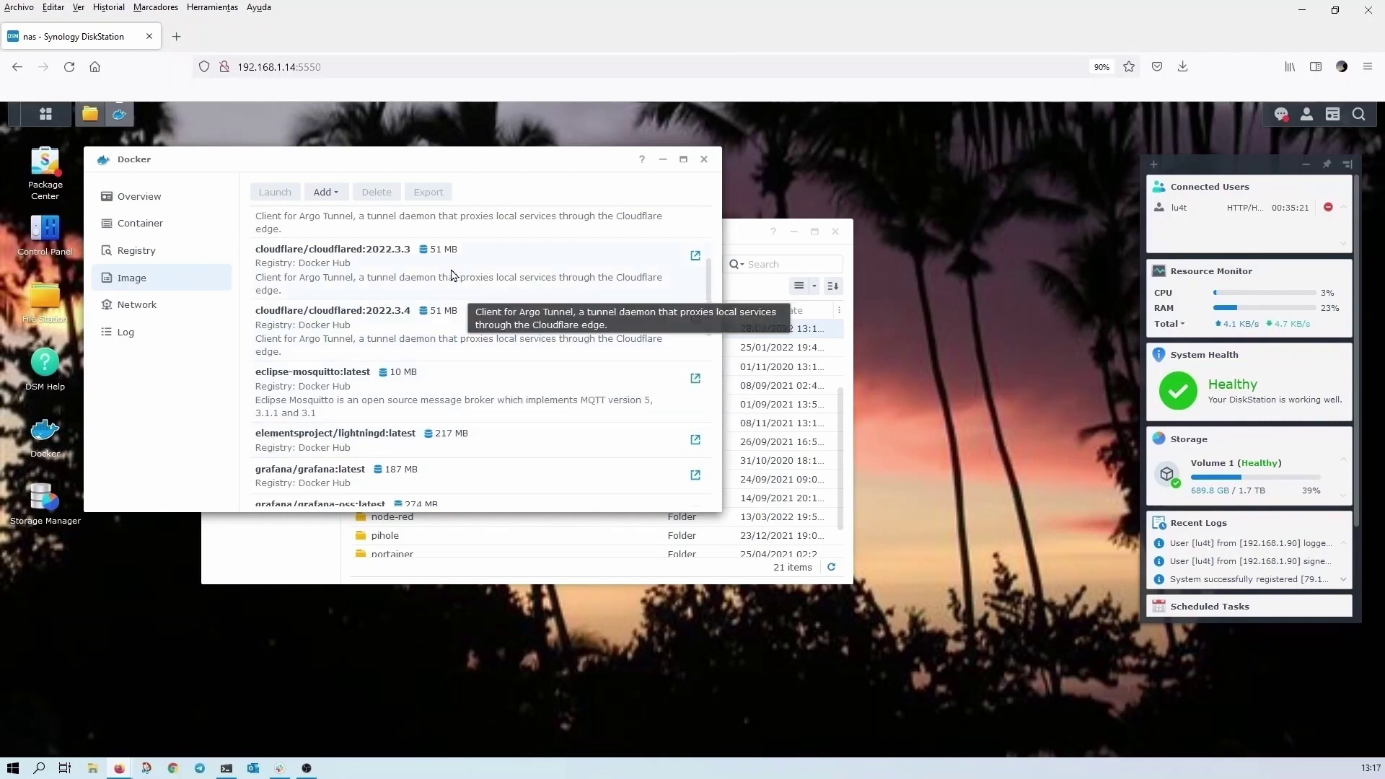
{"action": "left_click", "coordinate": [533, 338]}
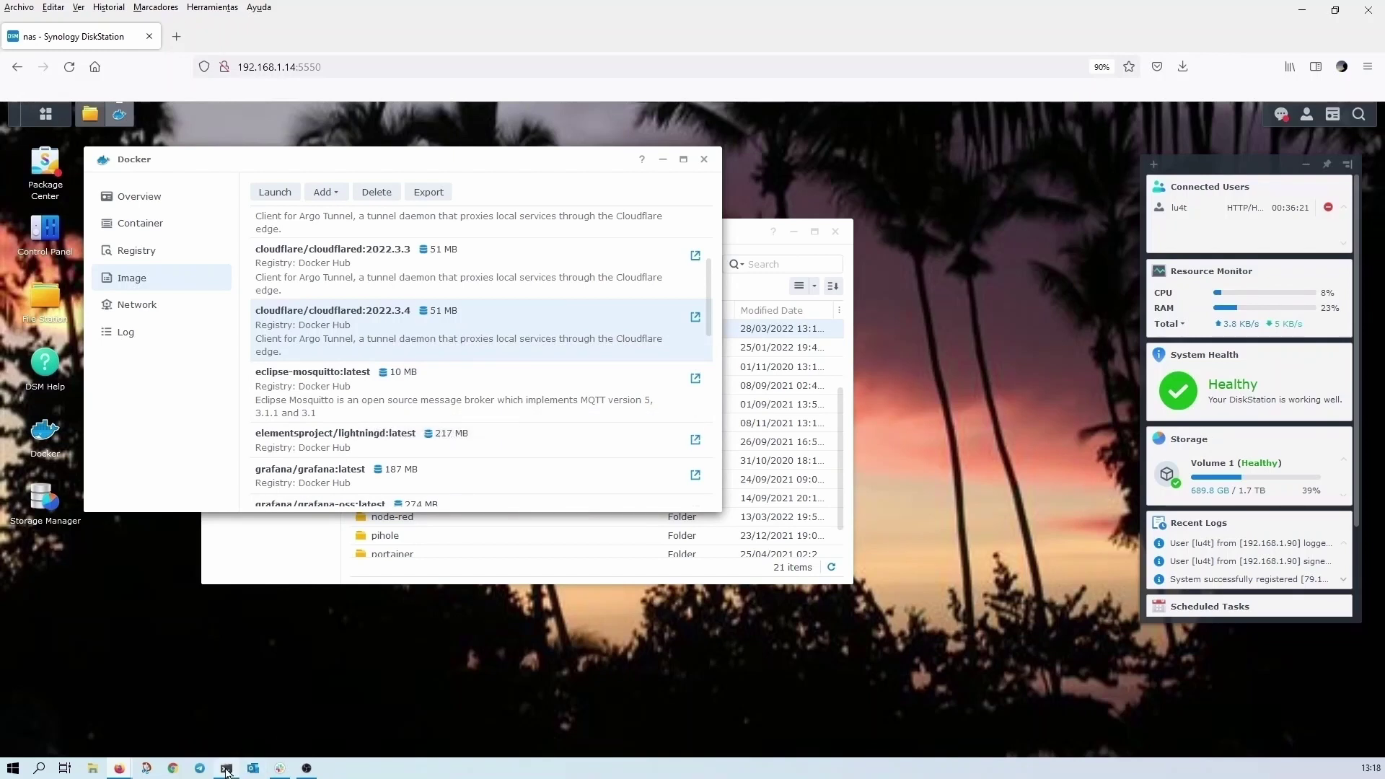
- From PowerShell, SSH into the NAS at 192.168.1.14 on port 2233 and log in
{"action": "mouse_move", "coordinate": [225, 770]}
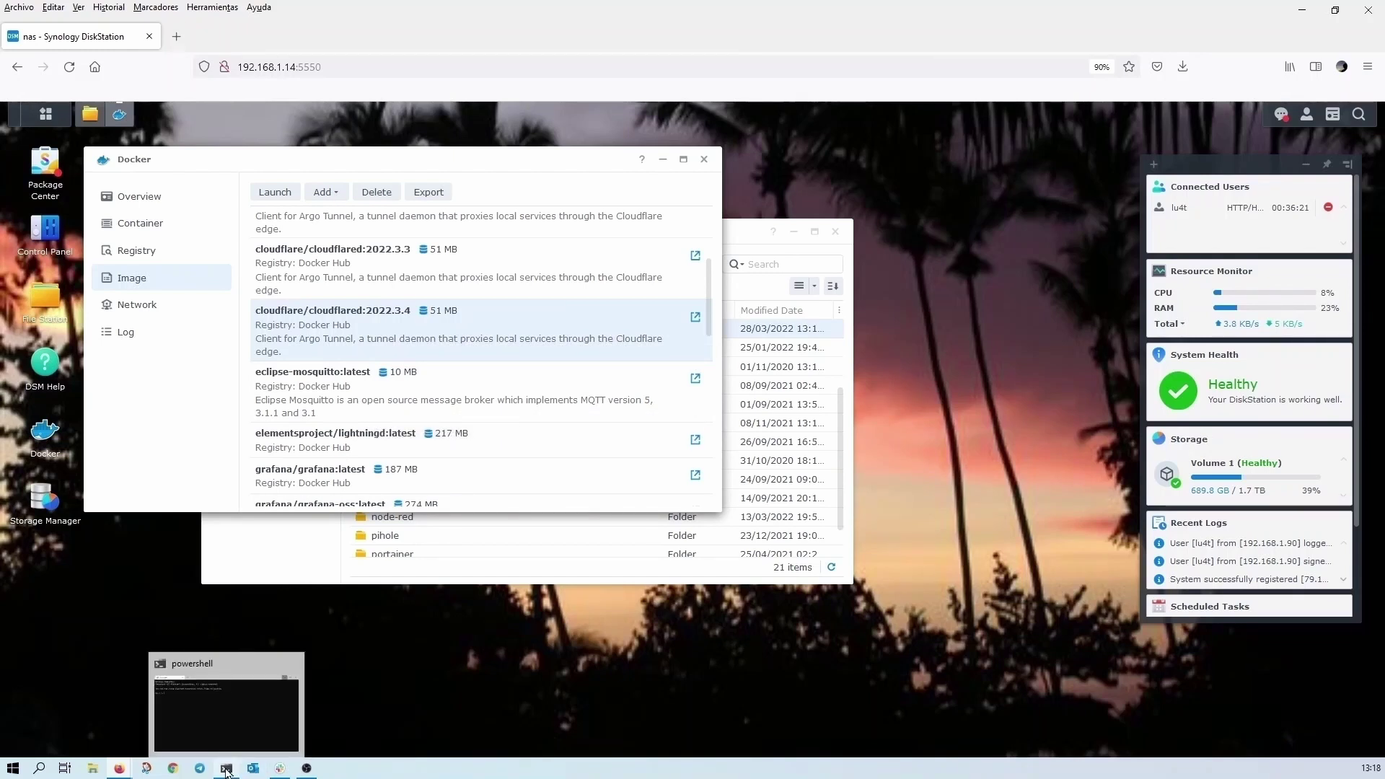
{"action": "left_click", "coordinate": [225, 769]}
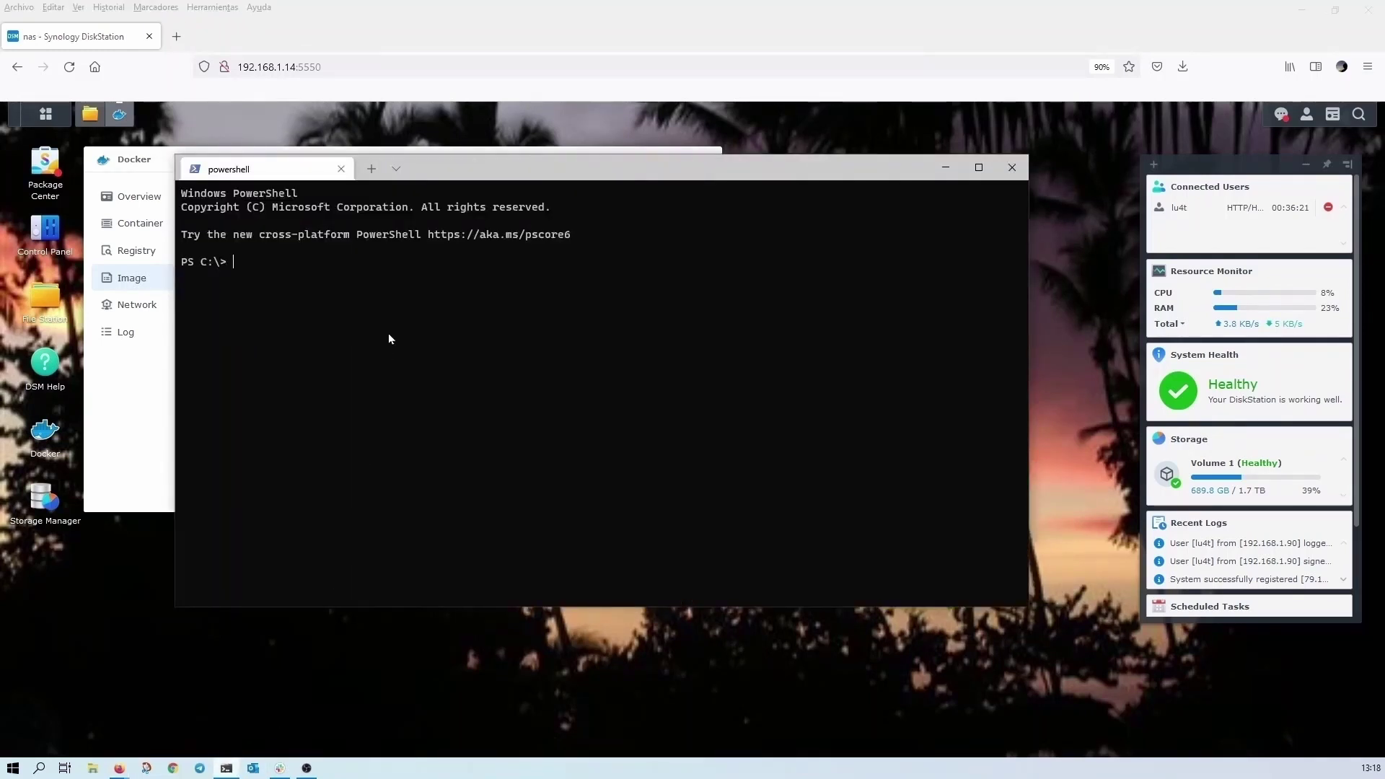
{"action": "type", "text": "ssh lu4t@192.168.1."}
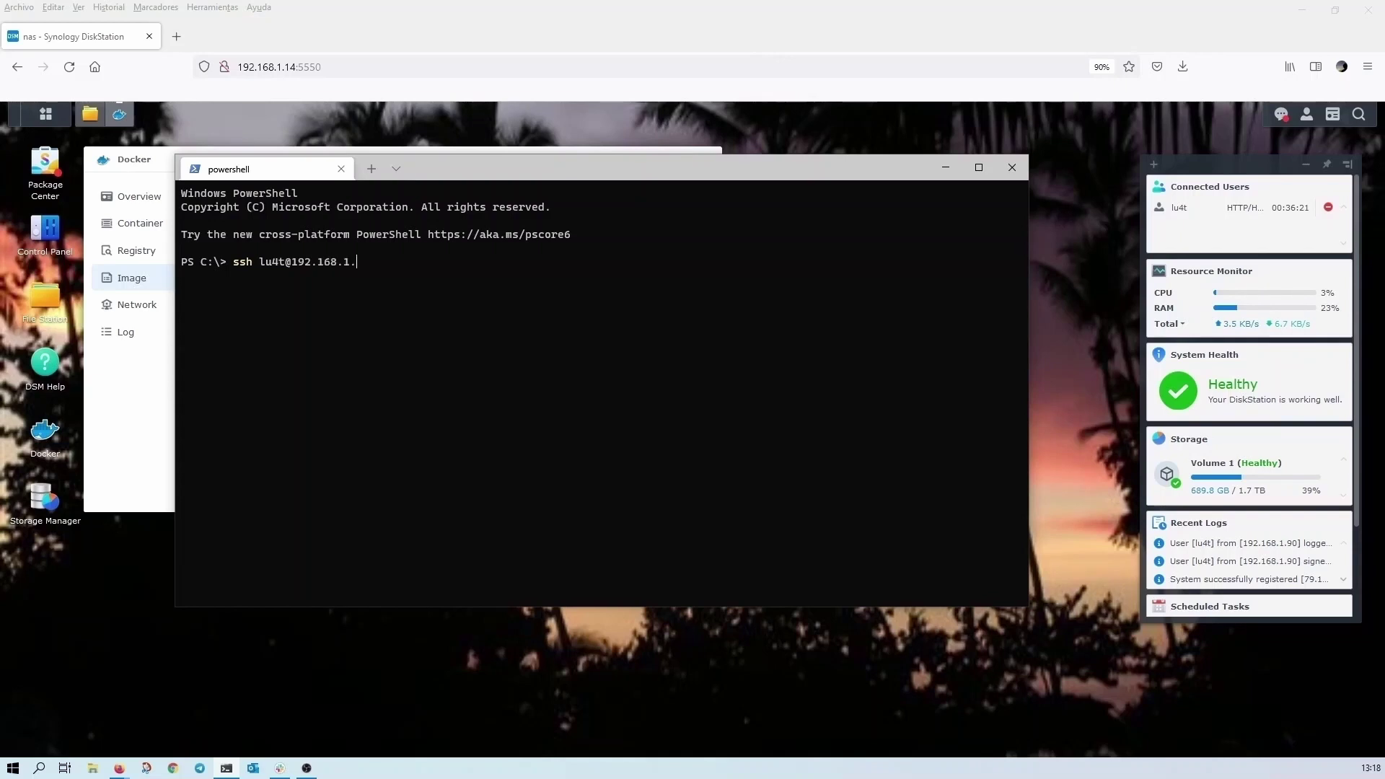
{"action": "type", "text": "14 -p 2233"}
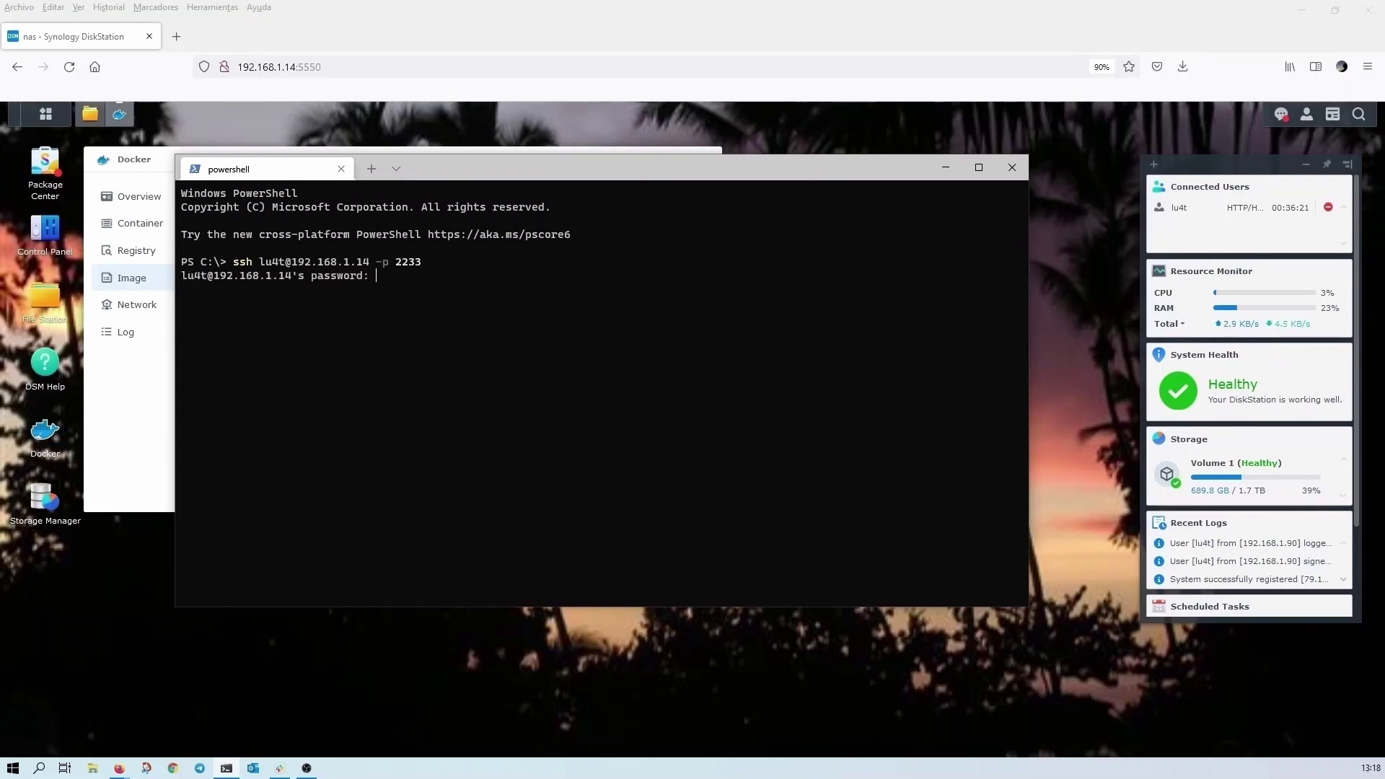
{"action": "key", "text": "Return"}
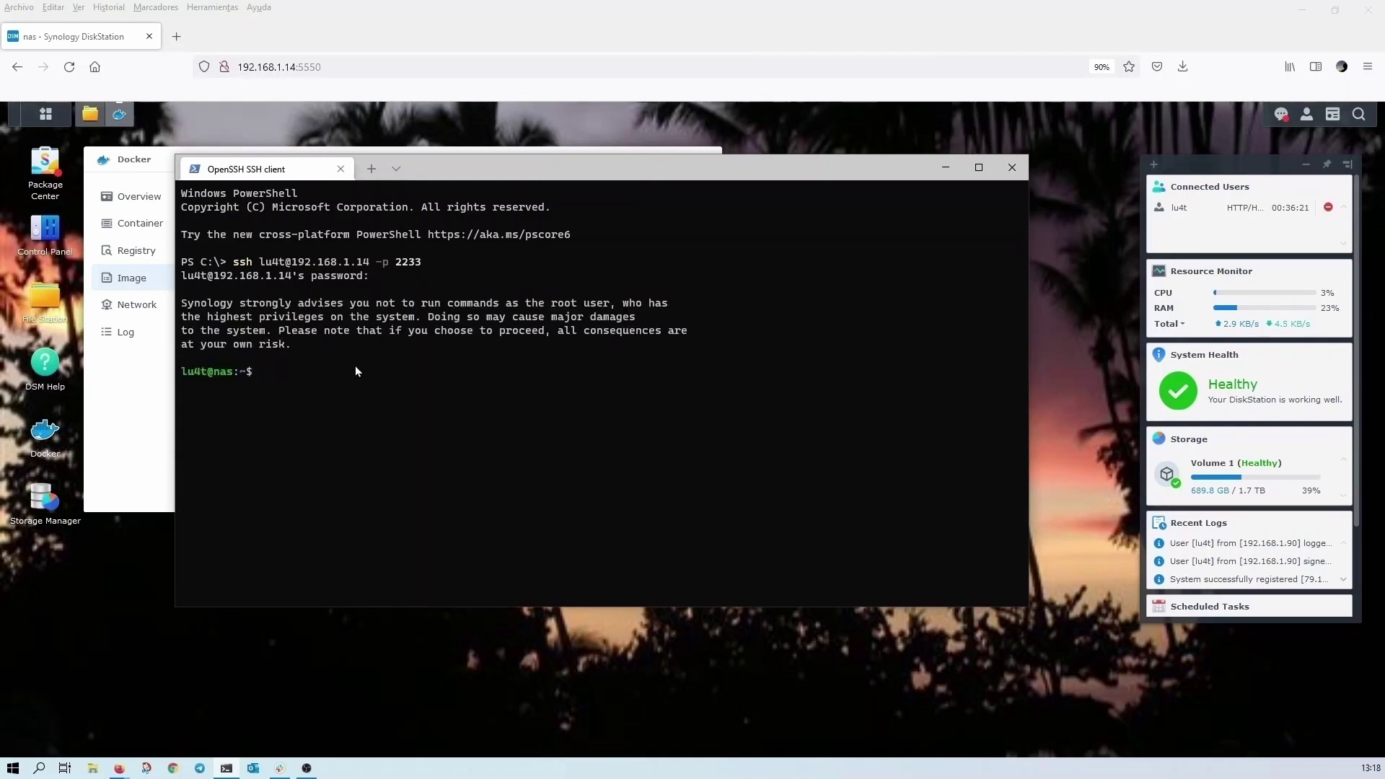
- Change into /volume1/docker and list its contents with ls -ls
{"action": "type", "text": "cd /v"}
{"action": "type", "text": "olume1"}
{"action": "type", "text": "/dd"}
{"action": "type", "text": "c"}
{"action": "key", "text": "Tab"}
{"action": "type", "text": "de"}
{"action": "key", "text": "Tab"}
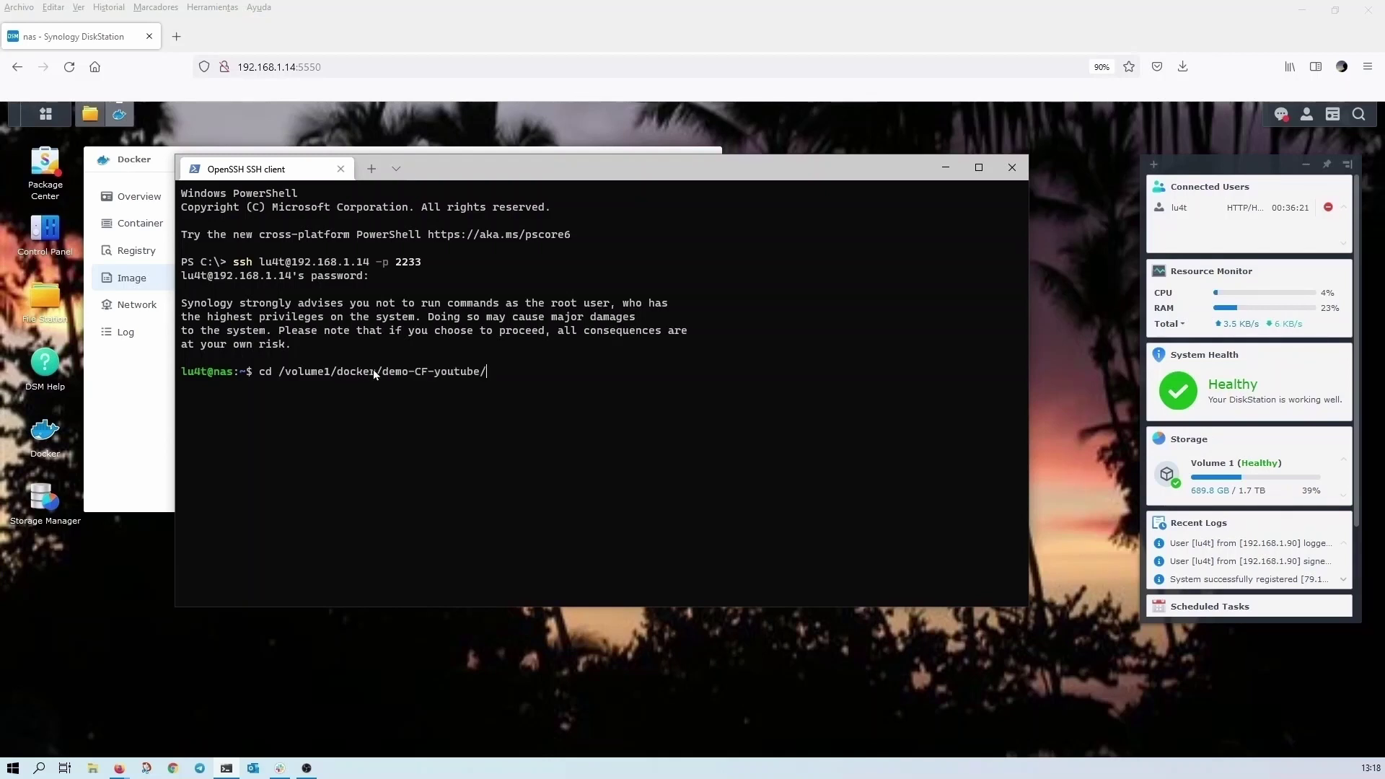
{"action": "key", "text": "BackSpace"}
{"action": "key", "text": "BackSpace"}
{"action": "key", "text": "BackSpace"}
{"action": "key", "text": "BackSpace"}
{"action": "key", "text": "BackSpace"}
{"action": "key", "text": "BackSpace"}
{"action": "key", "text": "BackSpace"}
{"action": "key", "text": "BackSpace"}
{"action": "key", "text": "BackSpace"}
{"action": "key", "text": "BackSpace"}
{"action": "key", "text": "BackSpace"}
{"action": "key", "text": "BackSpace"}
{"action": "key", "text": "BackSpace"}
{"action": "key", "text": "BackSpace"}
{"action": "key", "text": "BackSpace"}
{"action": "key", "text": "BackSpace"}
{"action": "key", "text": "Return"}
{"action": "type", "text": "ls -ls"}
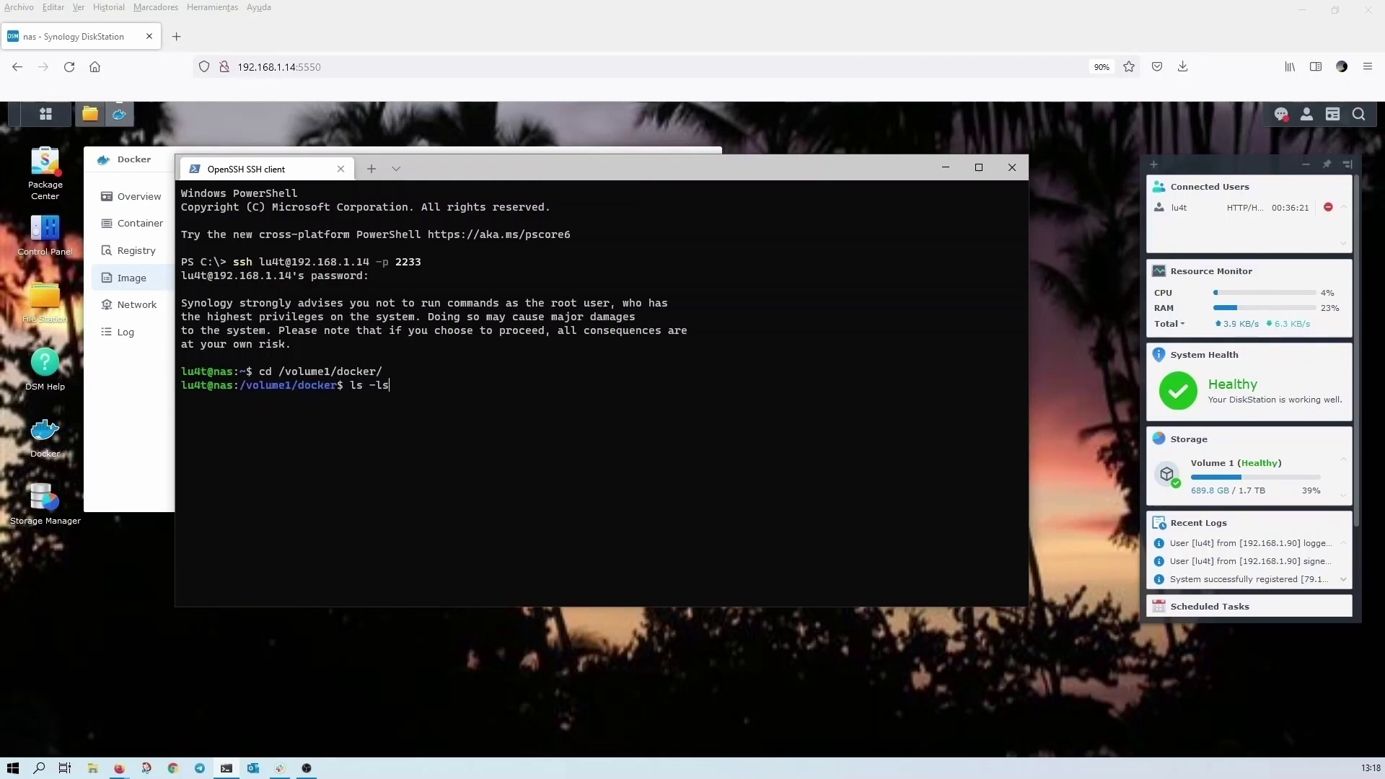
{"action": "key", "text": "Return"}
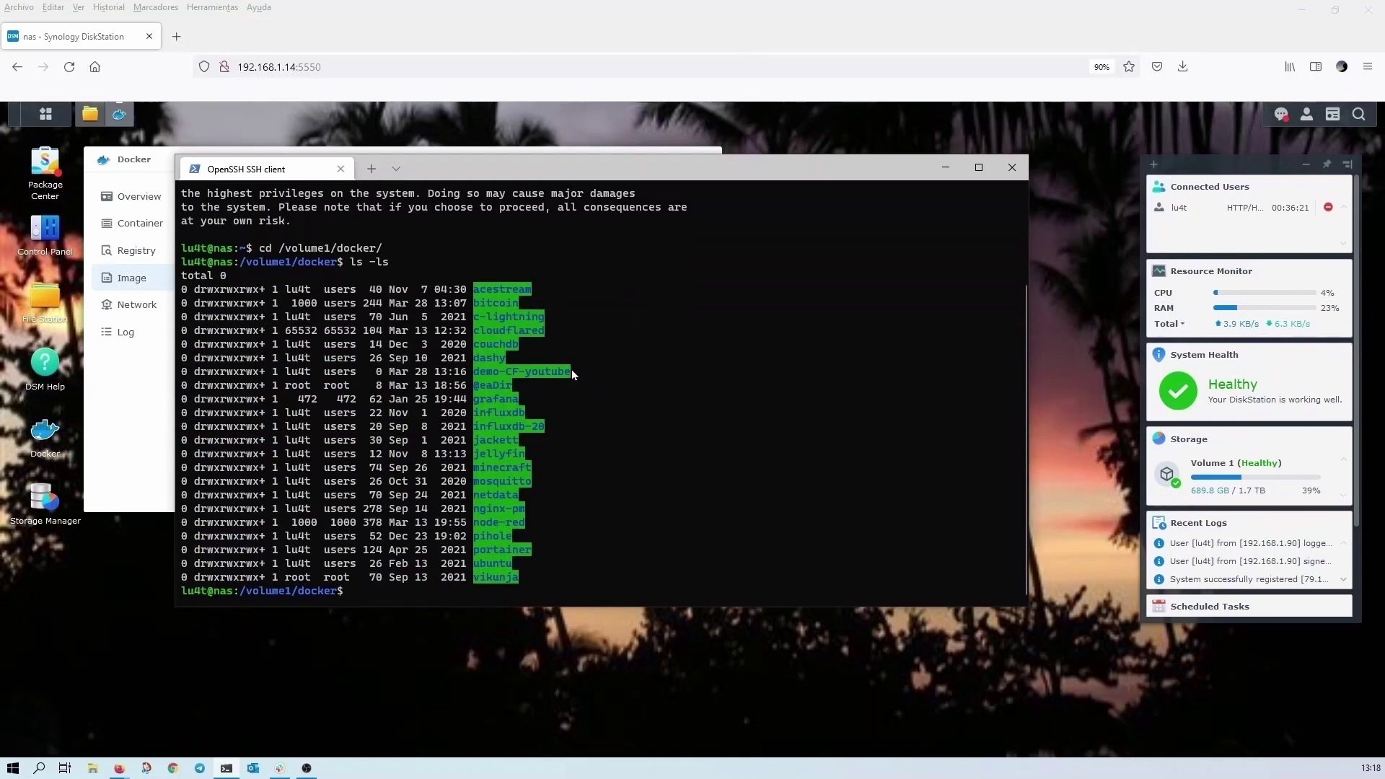
- Run sudo chown -R 65532:65532 on /volume1/docker/demo-CF-youtube and enter the password
{"action": "left_click_drag", "start_coordinate": [573, 370], "coordinate": [227, 369]}
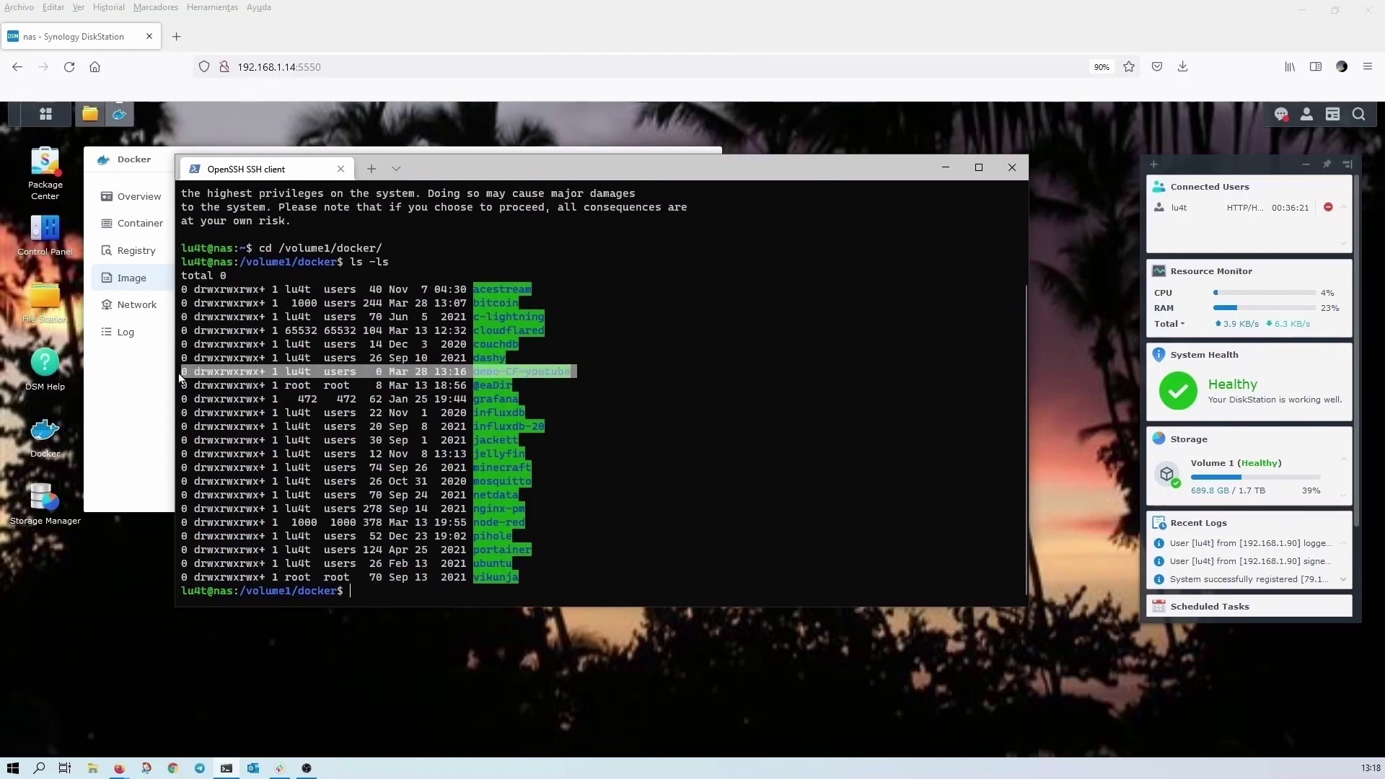
{"action": "right_click", "coordinate": [422, 597]}
{"action": "type", "text": "ch"}
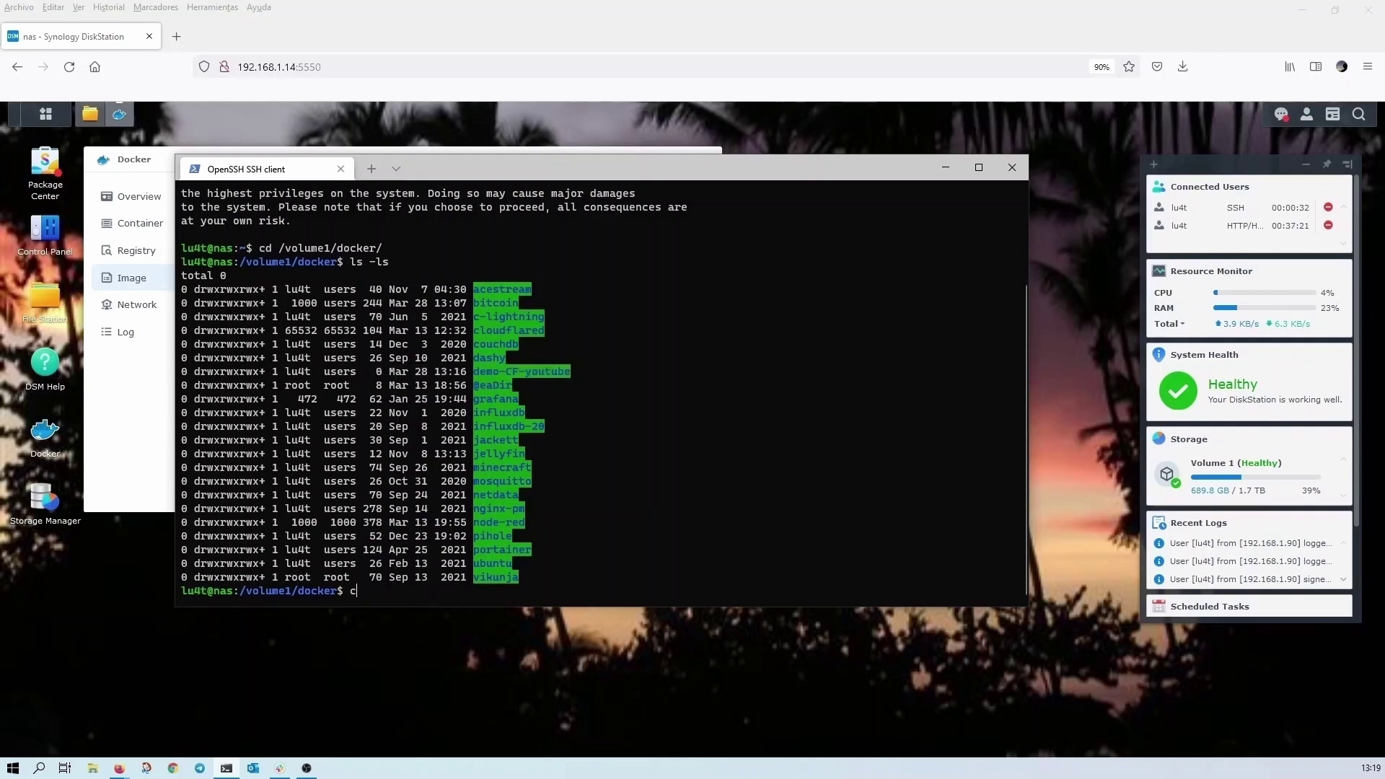
{"action": "key", "text": "BackSpace"}
{"action": "key", "text": "BackSpace"}
{"action": "type", "text": "sudo ch"}
{"action": "key", "text": "BackSpace"}
{"action": "key", "text": "BackSpace"}
{"action": "type", "text": "chow"}
{"action": "type", "text": "n -R"}
{"action": "type", "text": " /"}
{"action": "key", "text": "BackSpace"}
{"action": "type", "text": "65532:65532"}
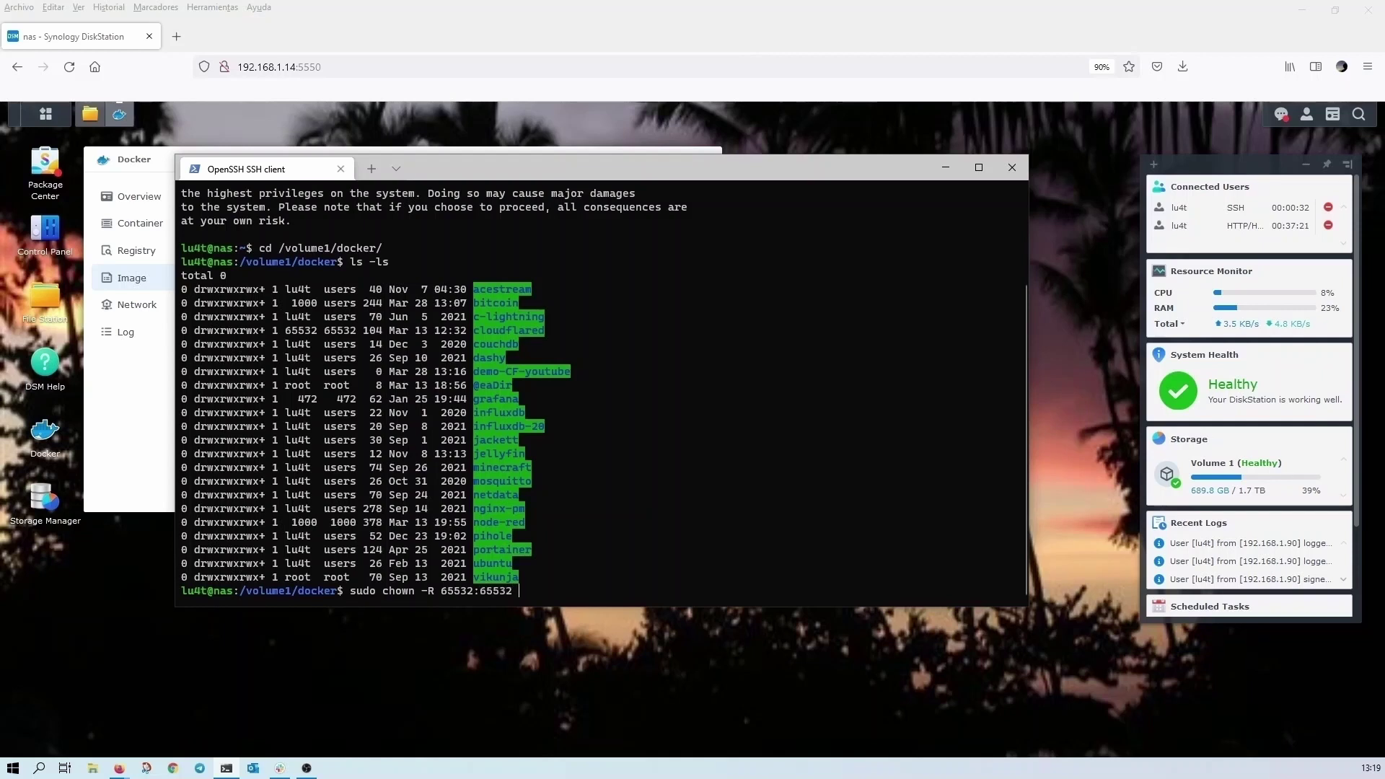
{"action": "type", "text": " /volume1/docker/de"}
{"action": "key", "text": "Tab"}
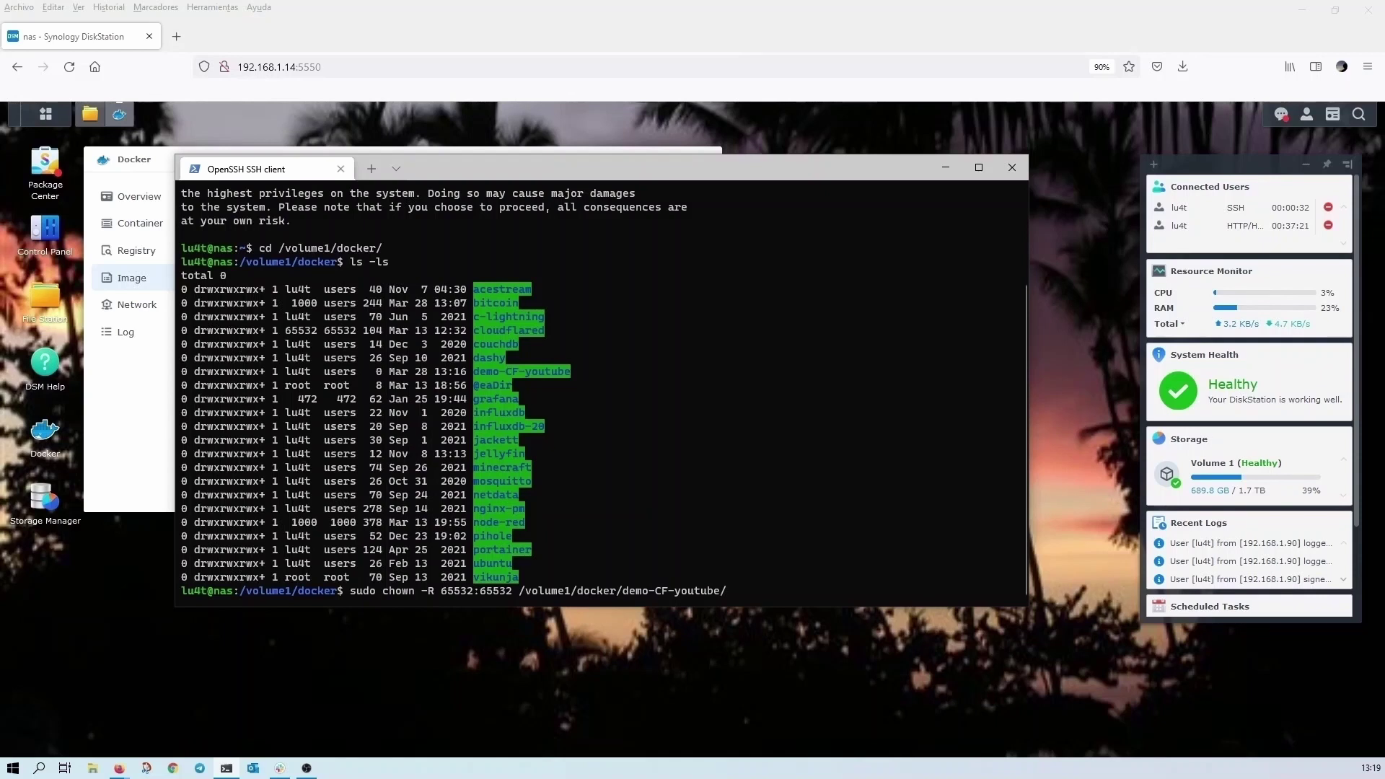
{"action": "key", "text": "Return"}
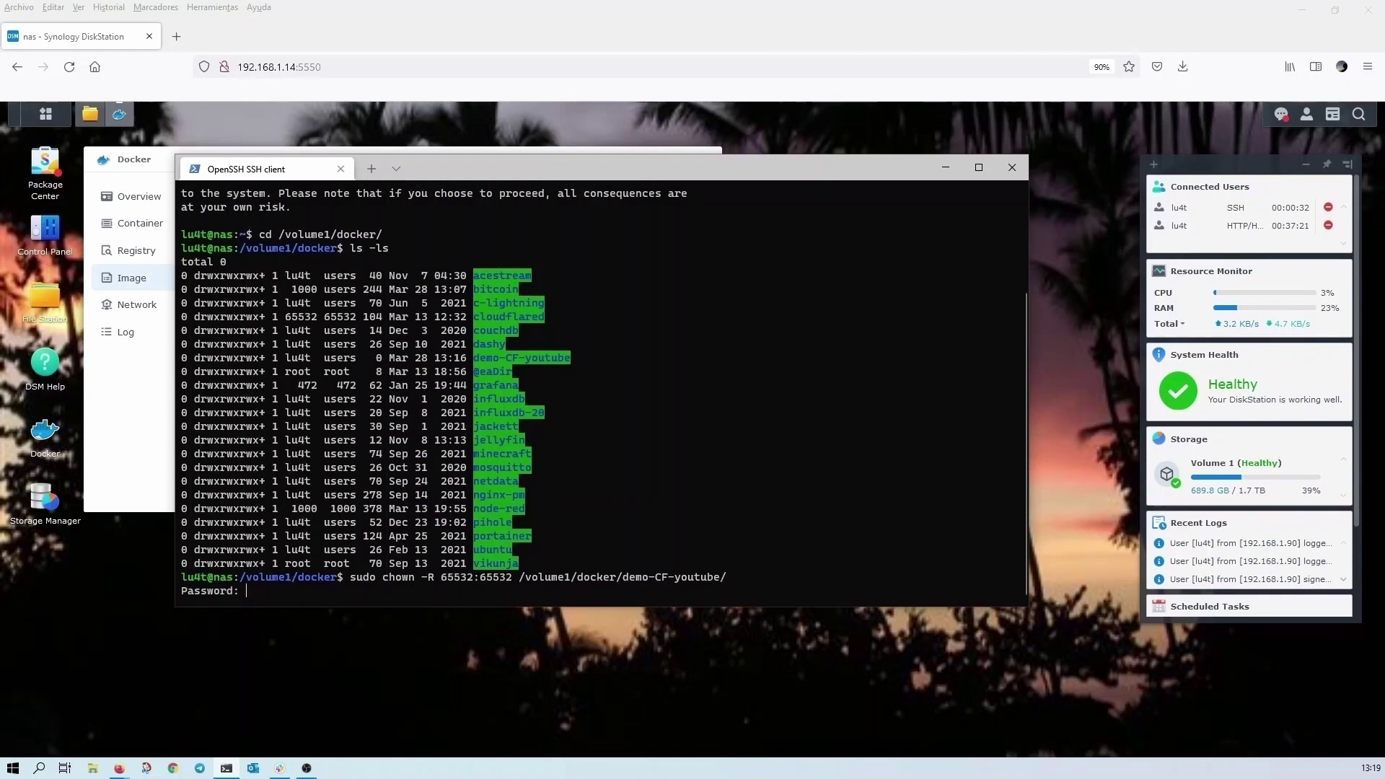
{"action": "key", "text": "Return"}
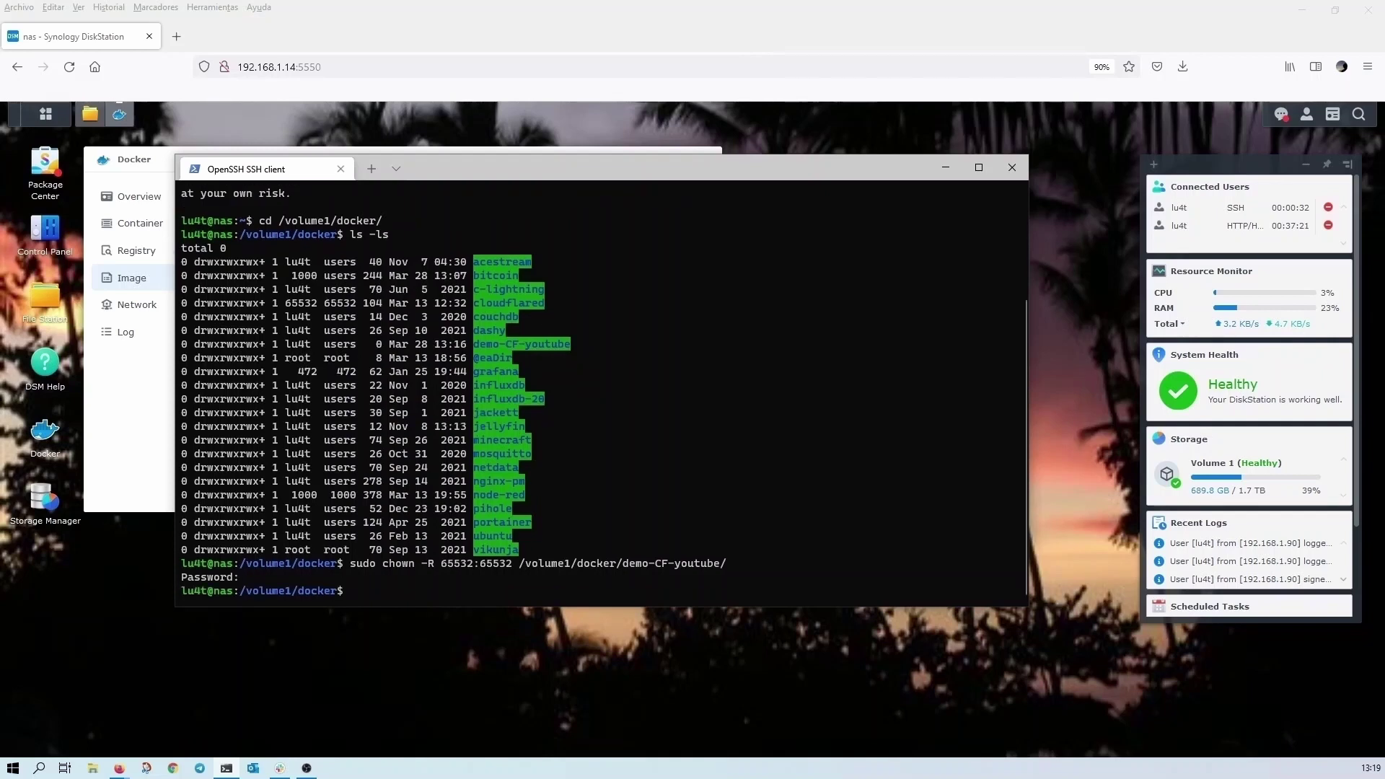
- Verify with ls -ls that demo-CF-youtube is now owned by 65532, then return to DSM Docker
{"action": "type", "text": "s -ls"}
{"action": "key", "text": "Return"}
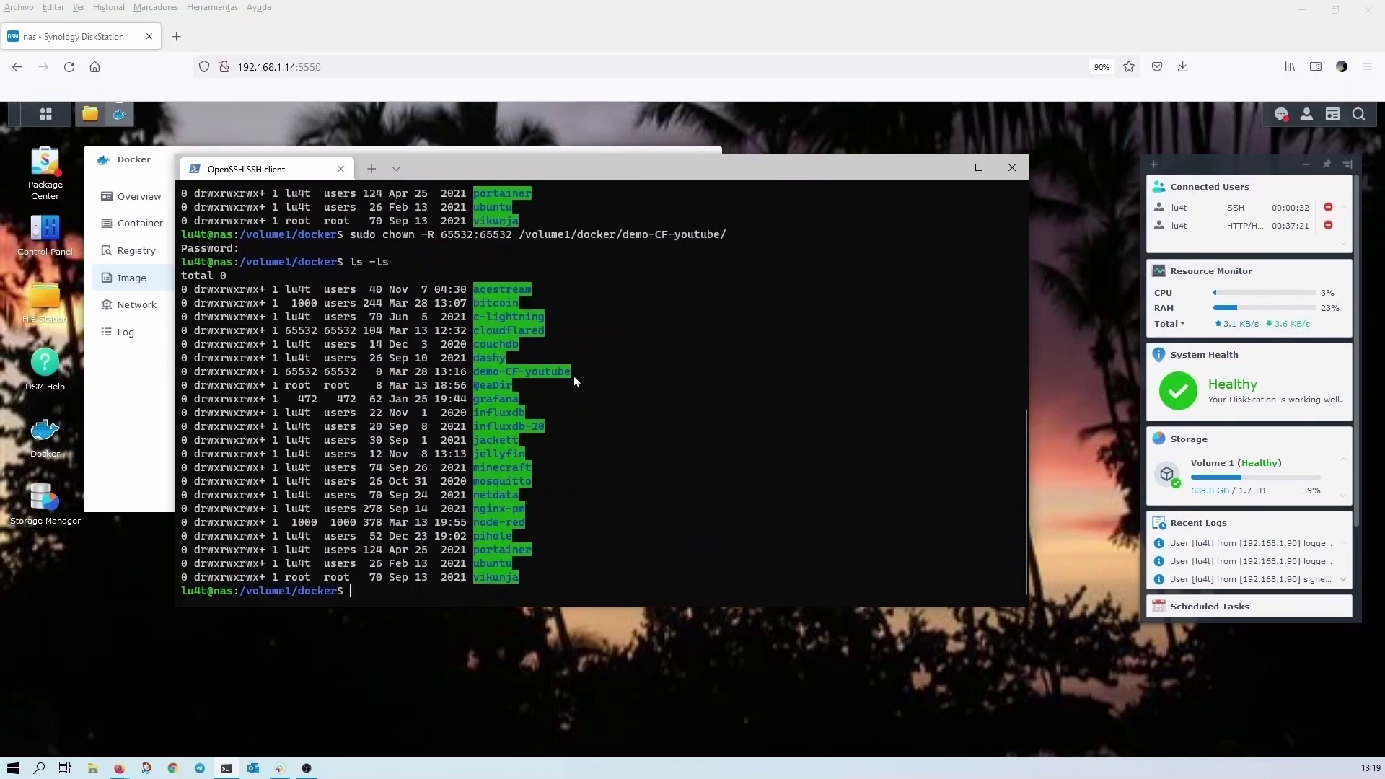
{"action": "left_click_drag", "start_coordinate": [569, 374], "coordinate": [180, 373]}
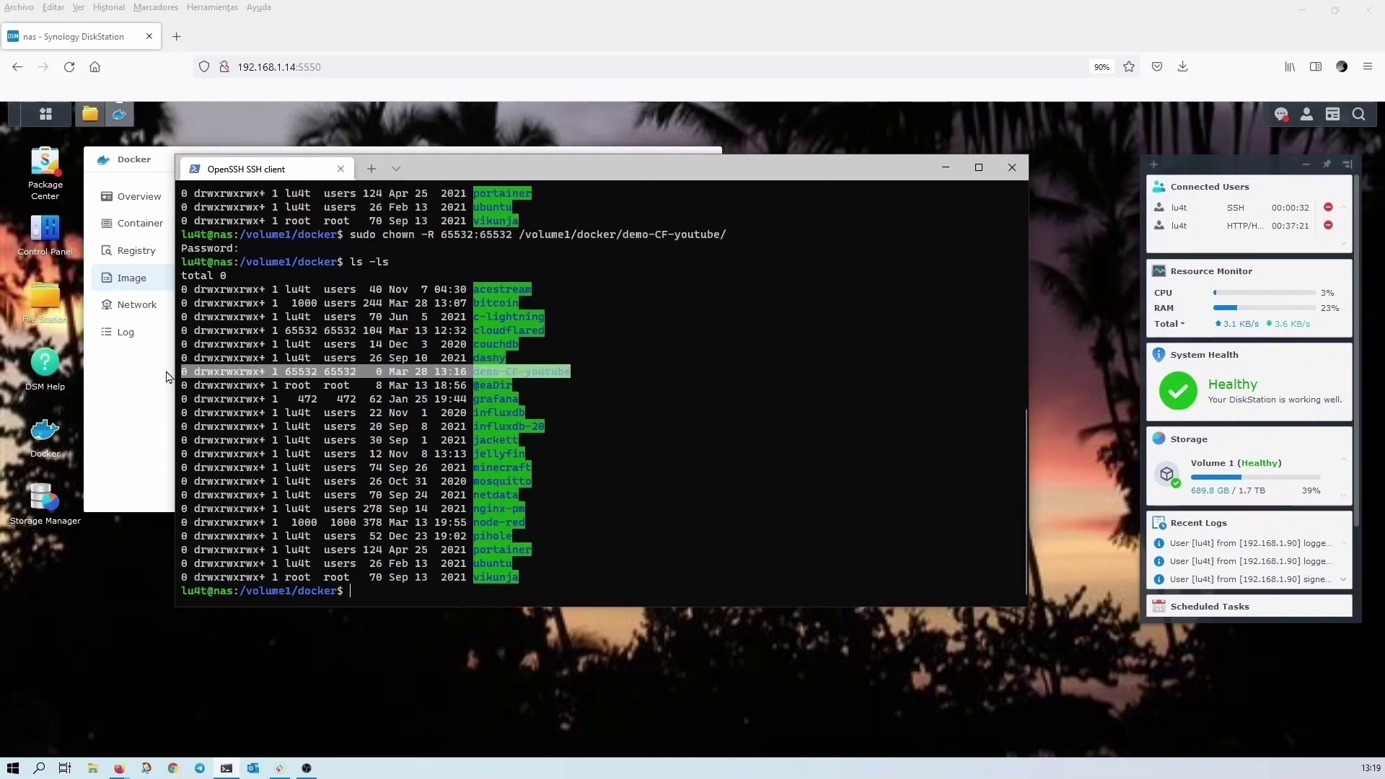
{"action": "left_click", "coordinate": [292, 373]}
{"action": "left_click_drag", "start_coordinate": [289, 373], "coordinate": [323, 375]}
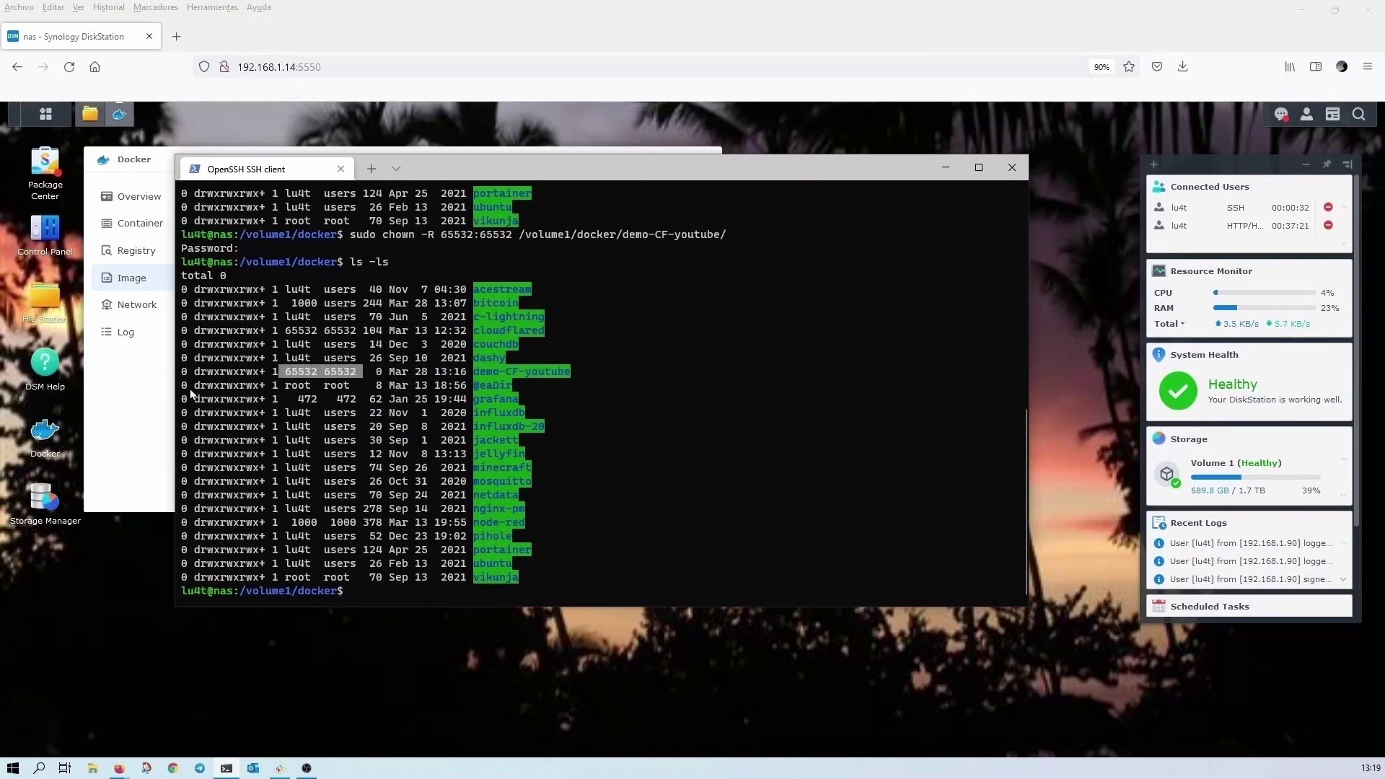
{"action": "left_click", "coordinate": [118, 412]}
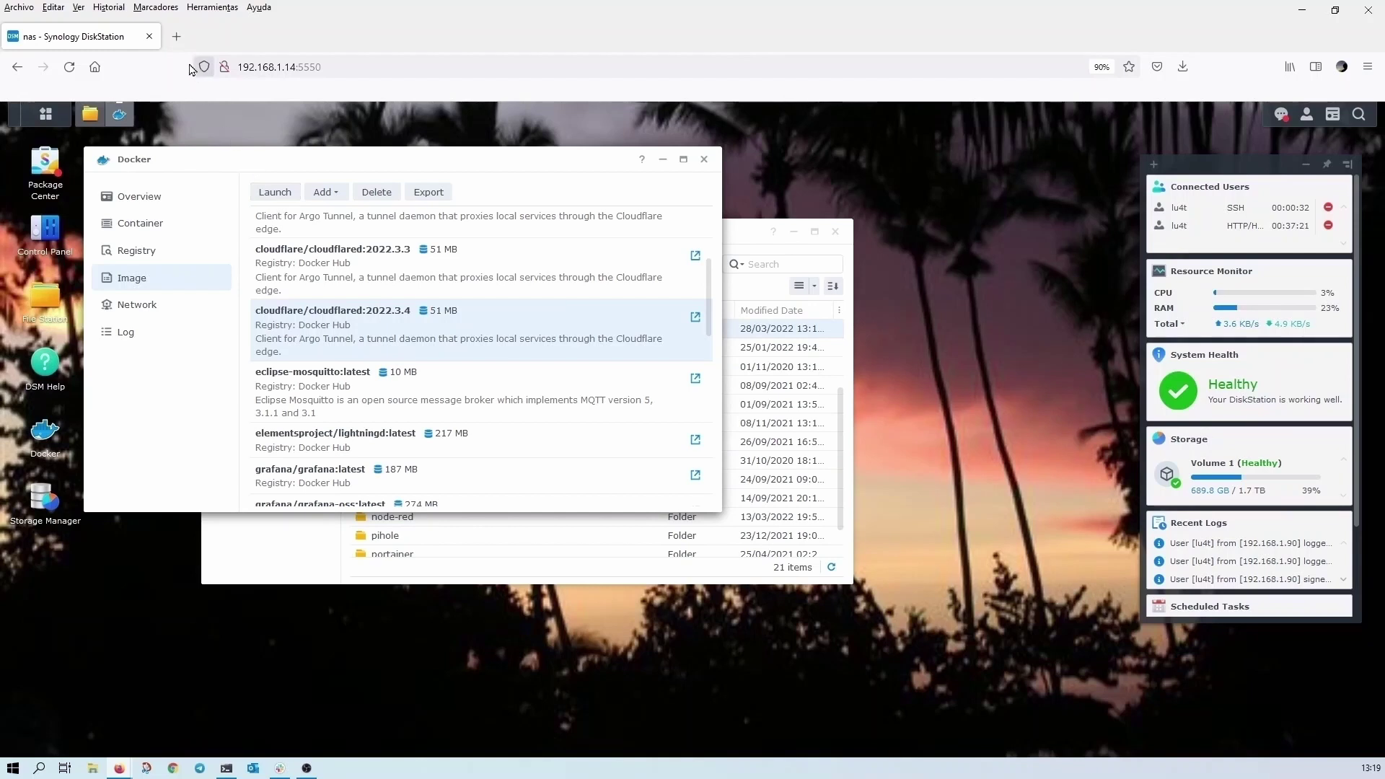
- In a new Firefox tab, go to cloudflare.com to reach the dashboard listing micasita.ga and vpn-to-home.cf
{"action": "left_click", "coordinate": [177, 36]}
{"action": "type", "text": "cloudflare.com"}
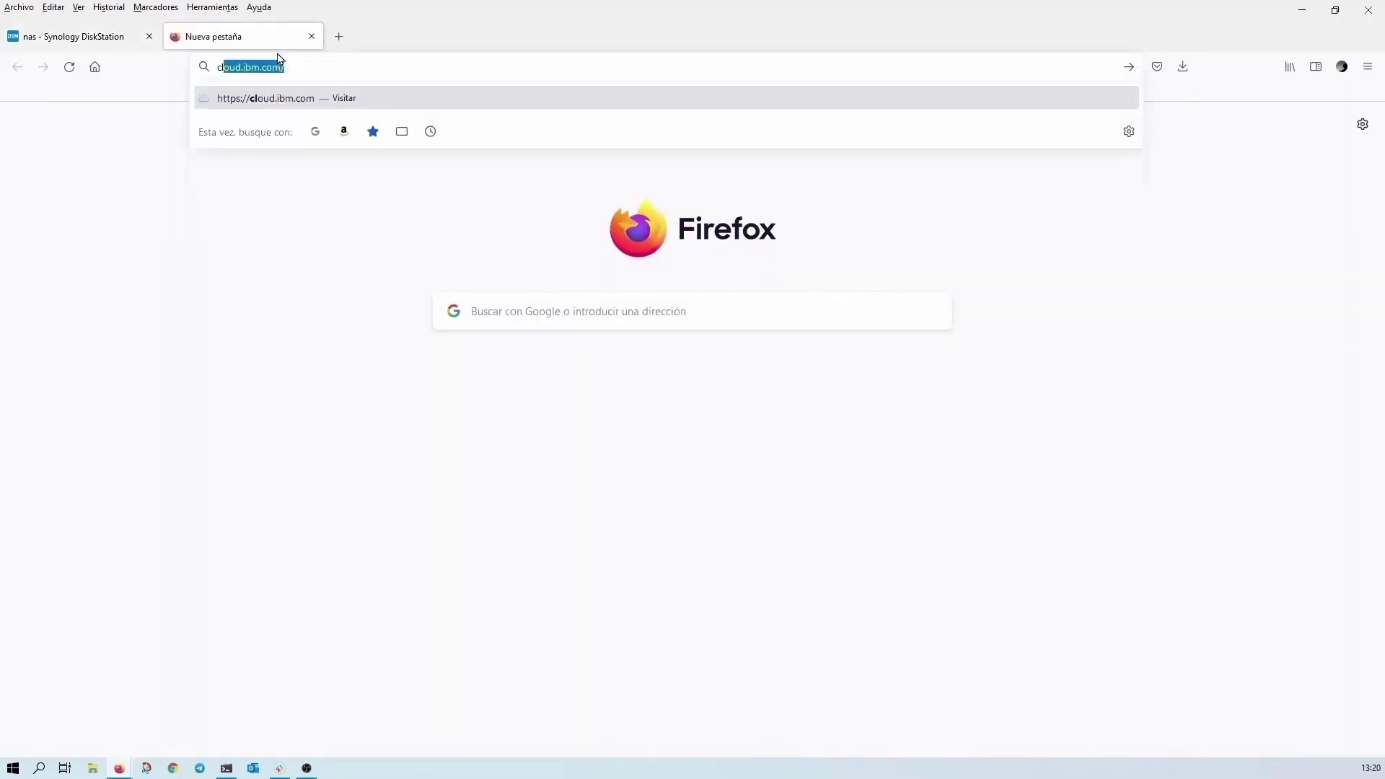
{"action": "key", "text": "Return"}
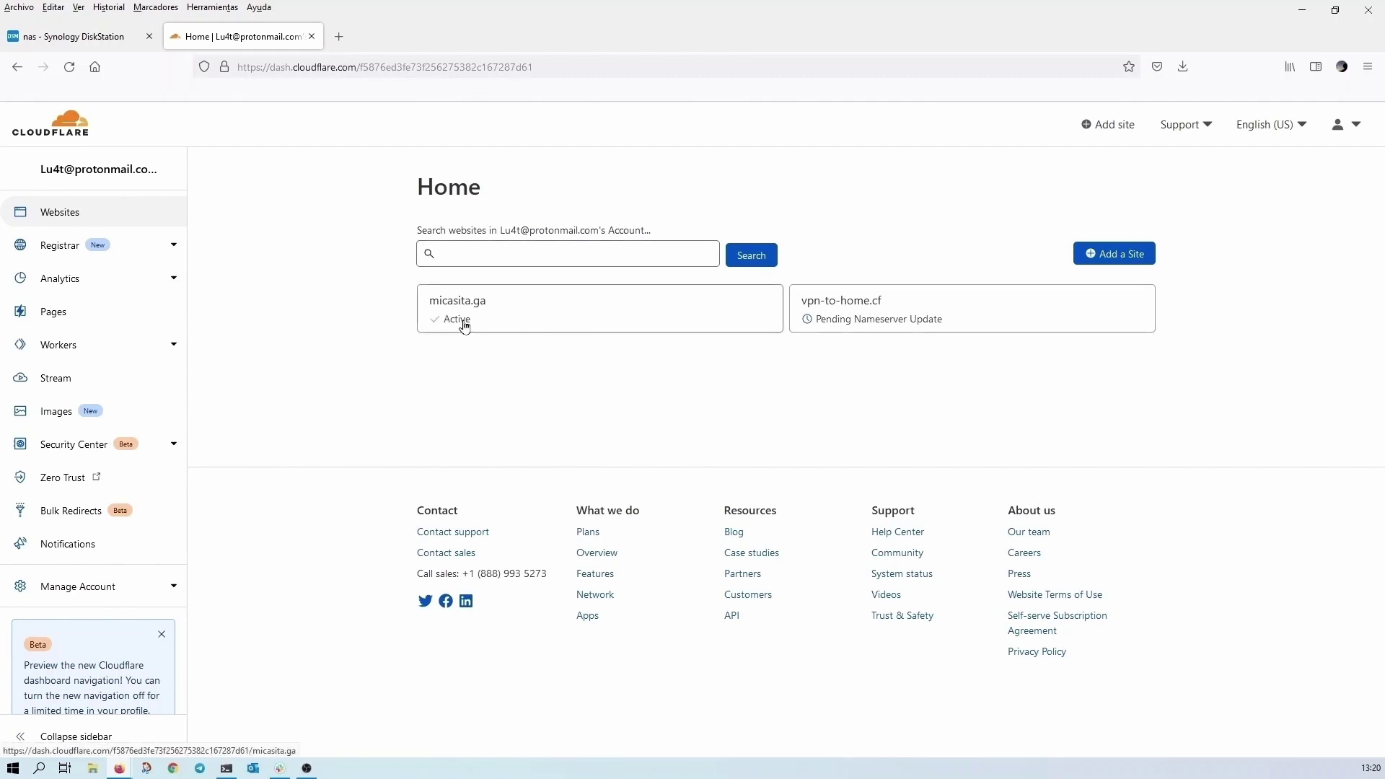
{"action": "left_click_drag", "start_coordinate": [464, 322], "coordinate": [484, 326]}
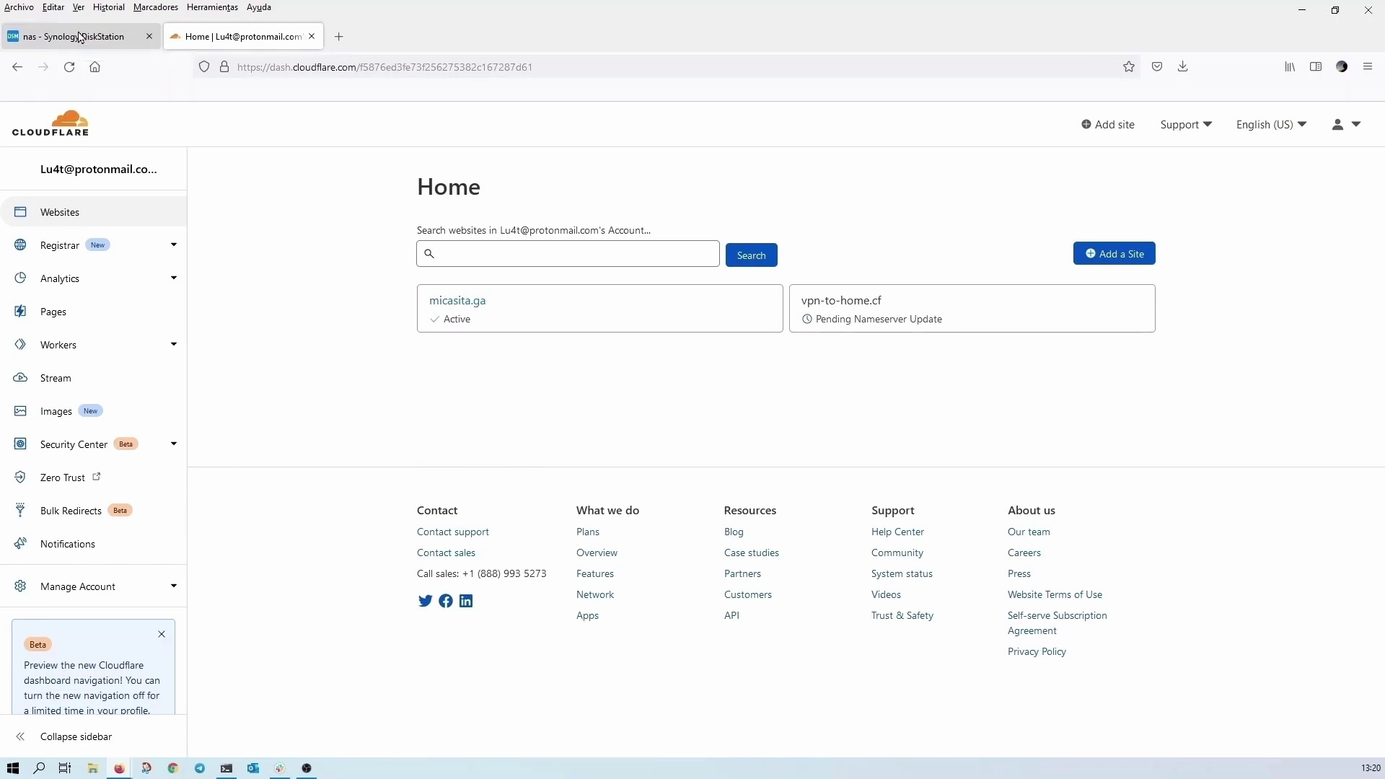
- Launch a container from cloudflare/cloudflared:2022.3.4 and name it youtube-demo
{"action": "left_click", "coordinate": [80, 36]}
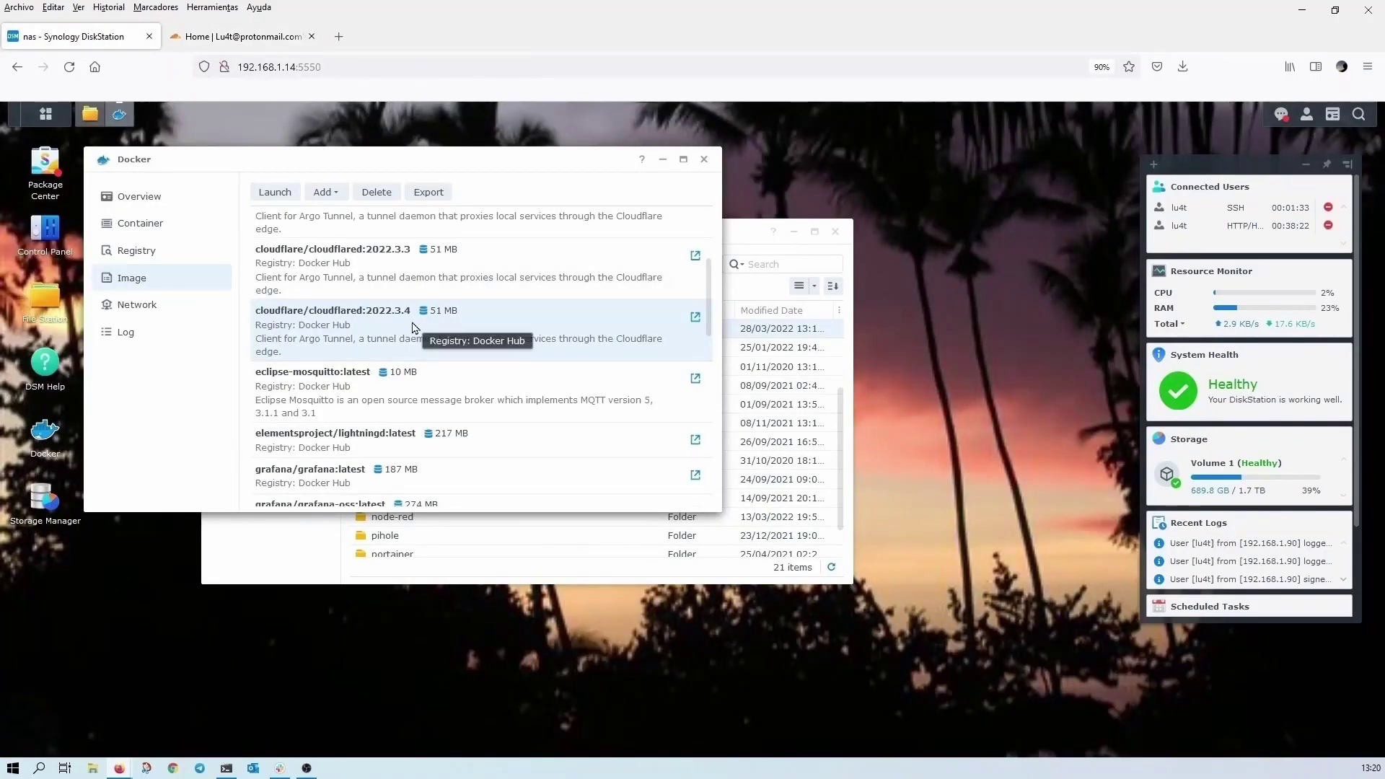
{"action": "left_click", "coordinate": [273, 196]}
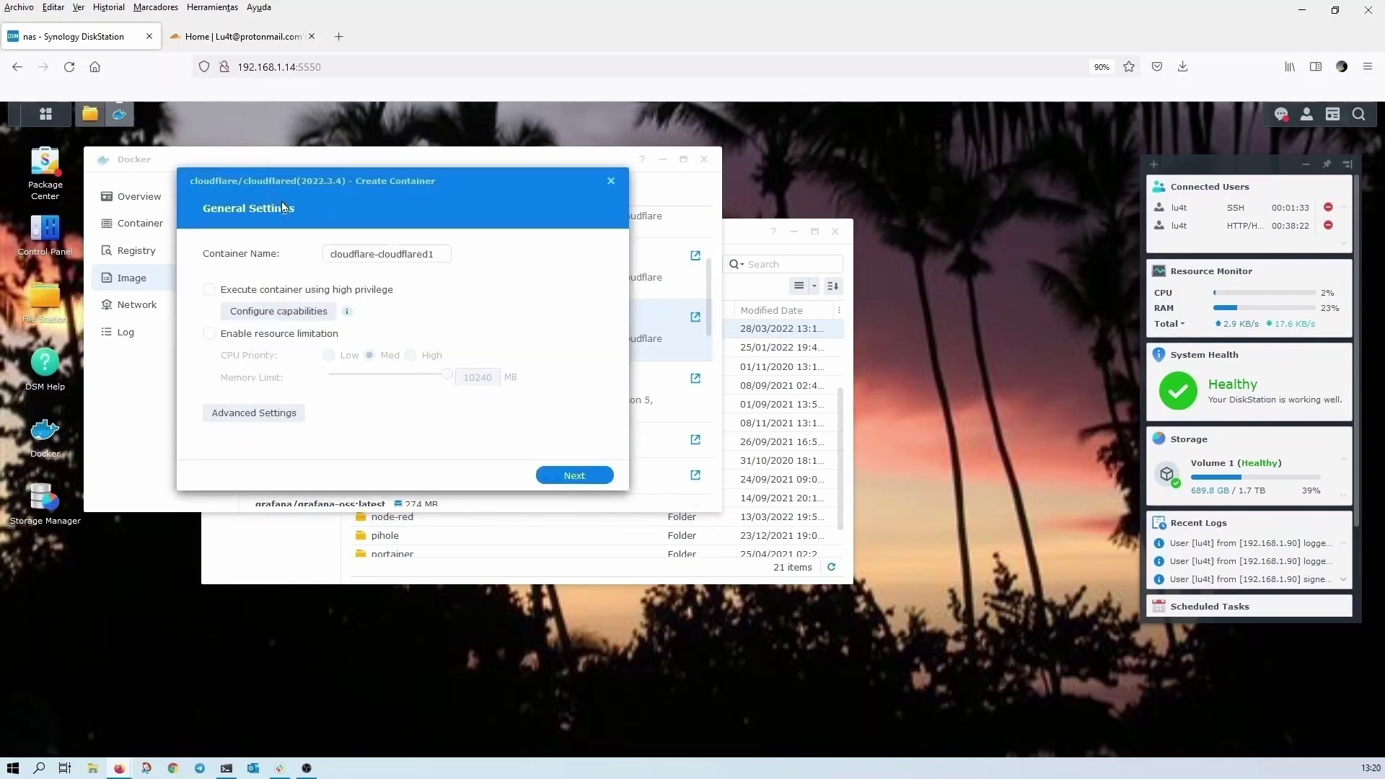
{"action": "left_click_drag", "start_coordinate": [440, 252], "coordinate": [266, 249]}
{"action": "type", "text": "youtube-demo"}
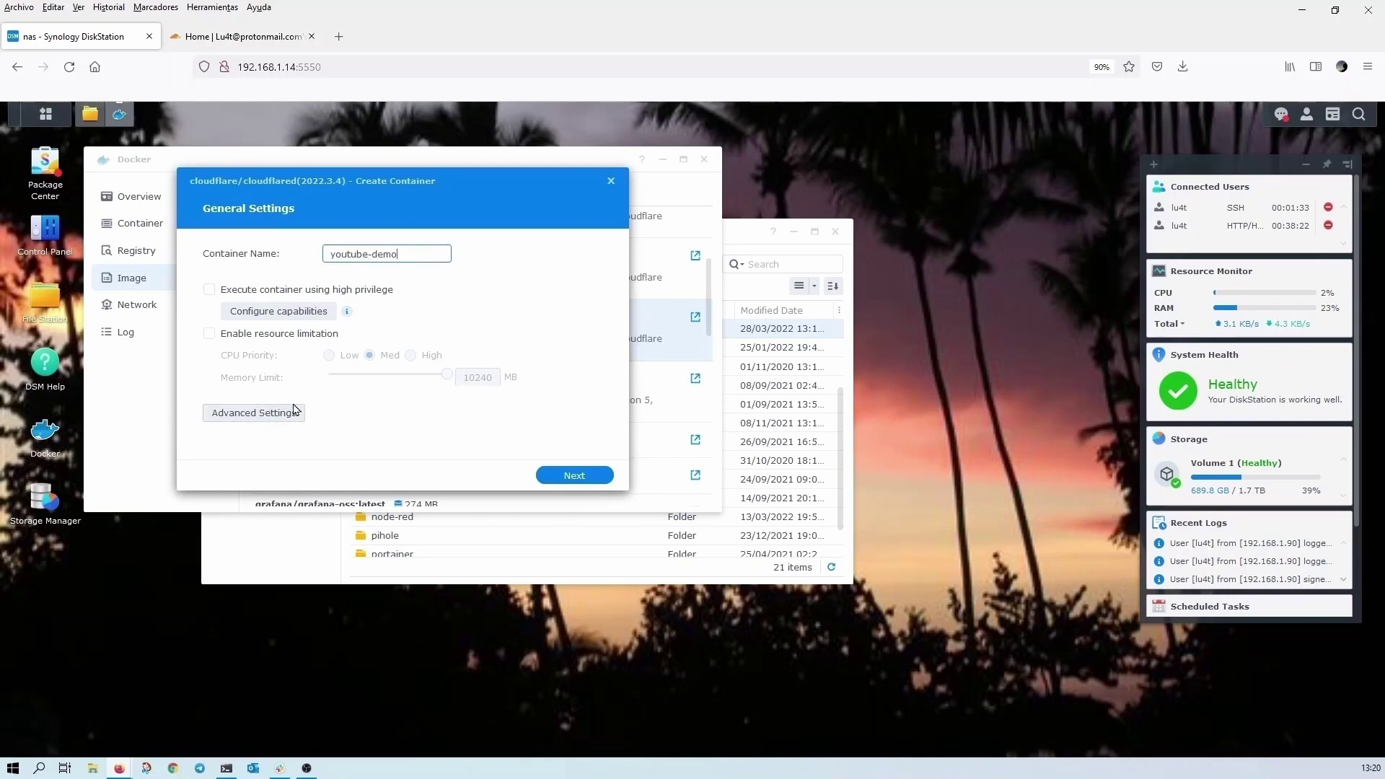
- Add a volume mounting docker/demo-CF-youtube at /home/nonroot/.cloudflared
{"action": "left_click", "coordinate": [259, 421]}
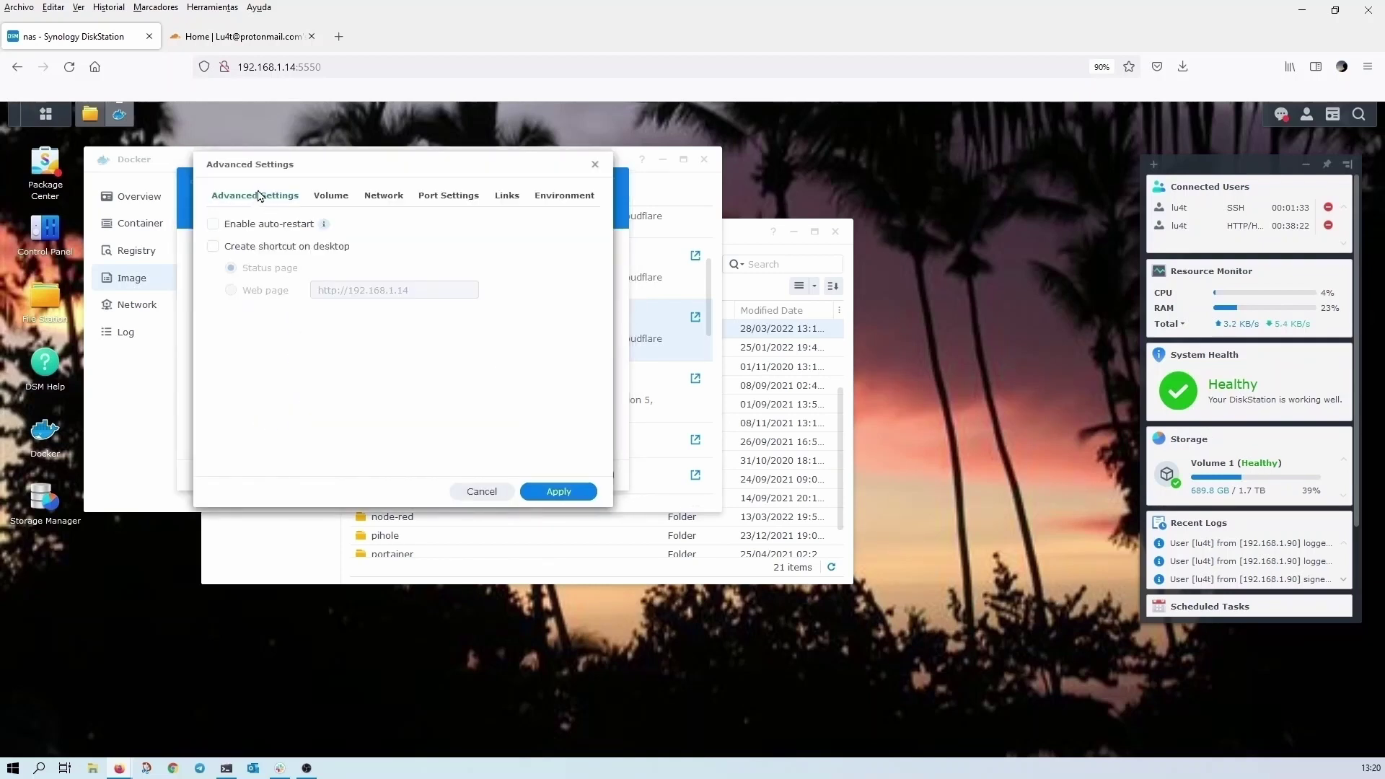
{"action": "left_click", "coordinate": [336, 201]}
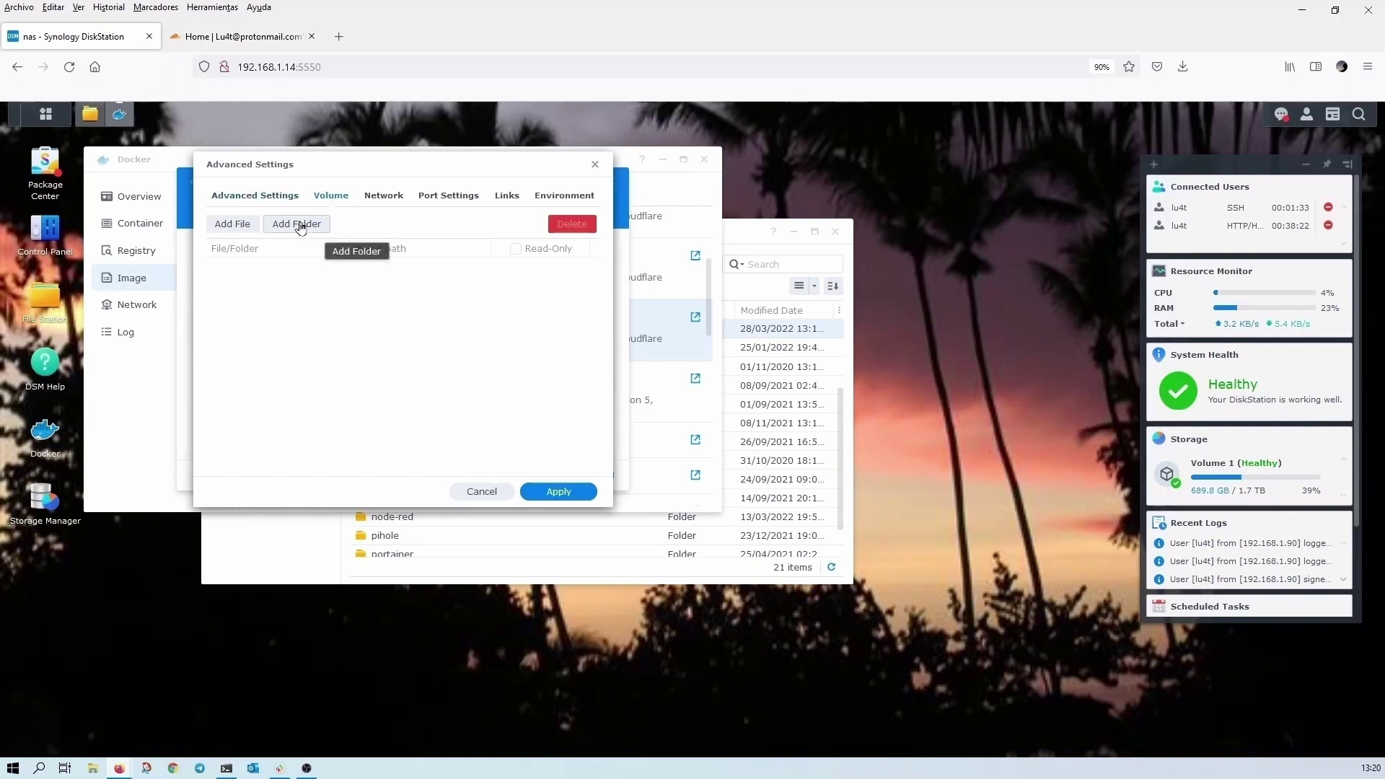
{"action": "left_click", "coordinate": [298, 224]}
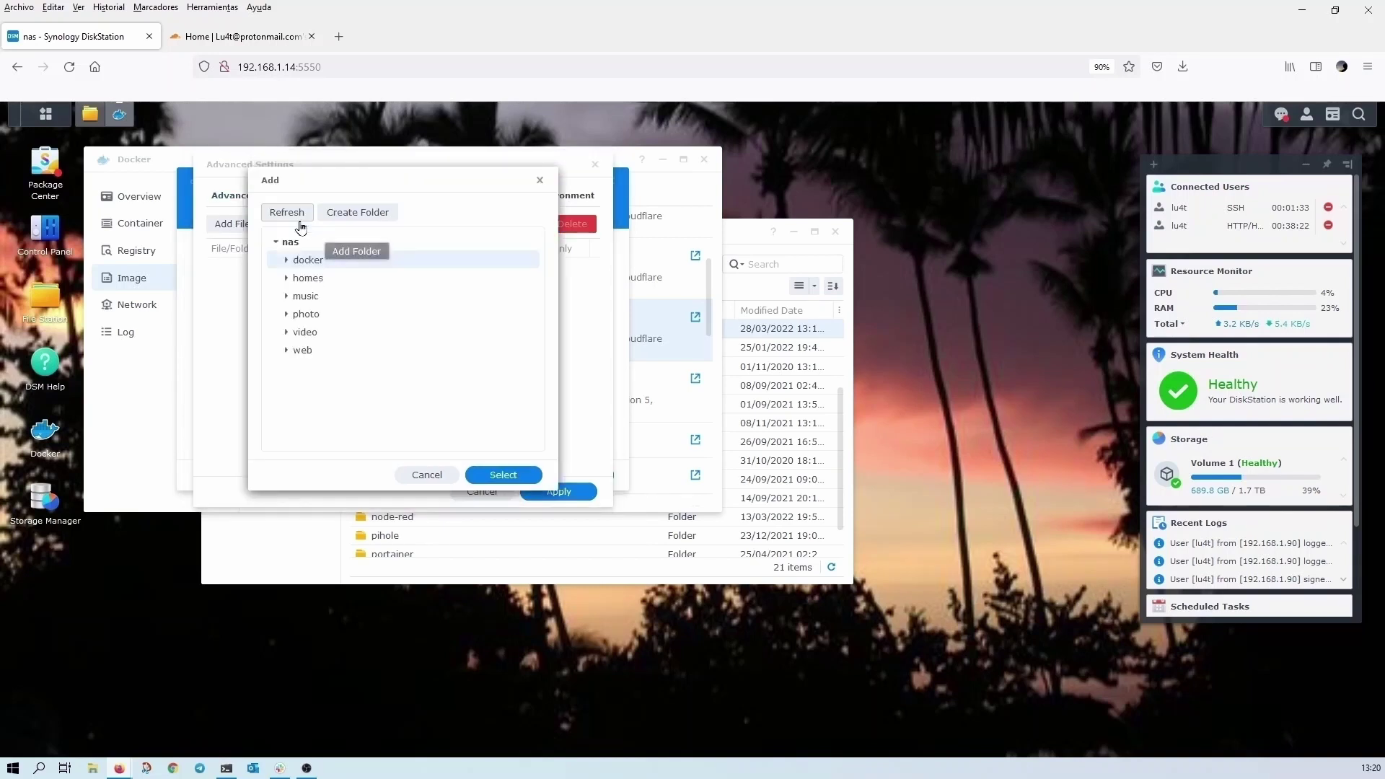
{"action": "left_click", "coordinate": [288, 260]}
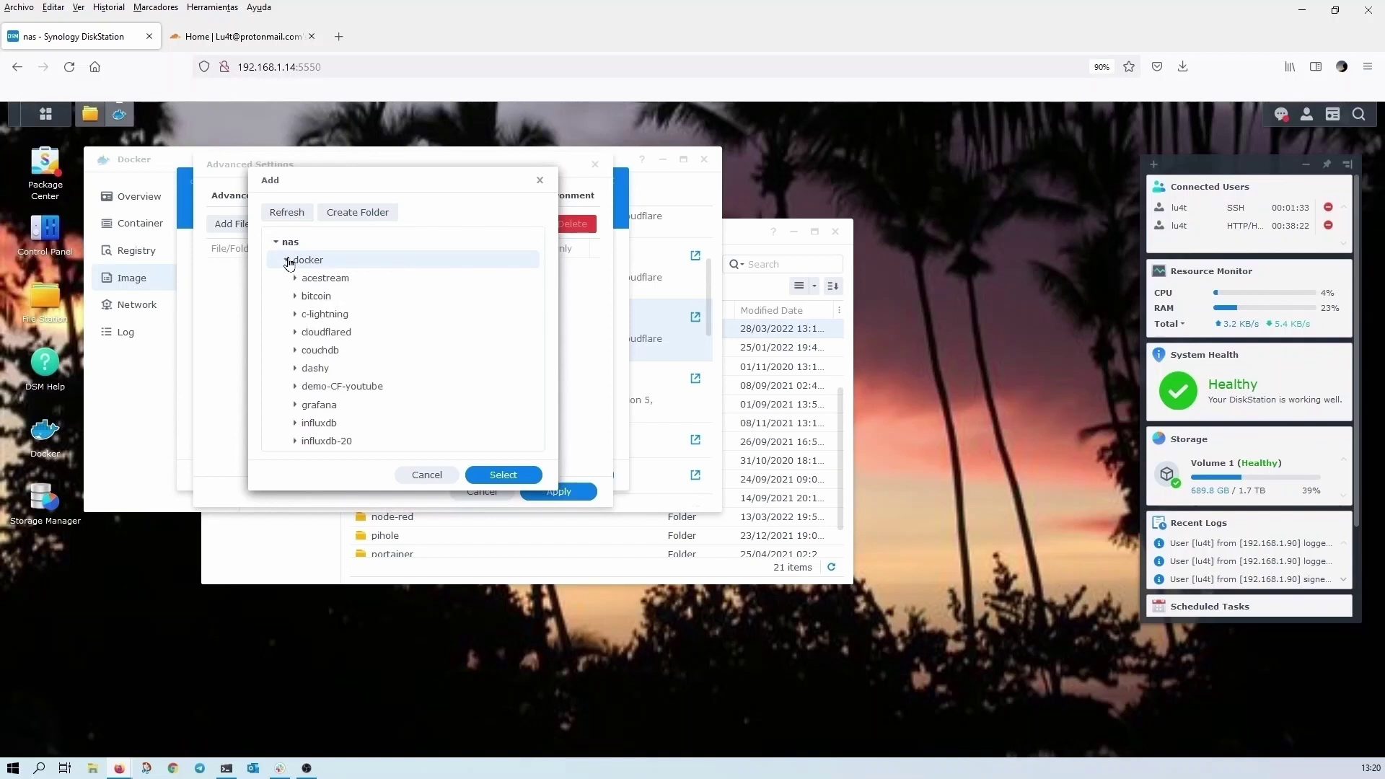
{"action": "left_click", "coordinate": [343, 387]}
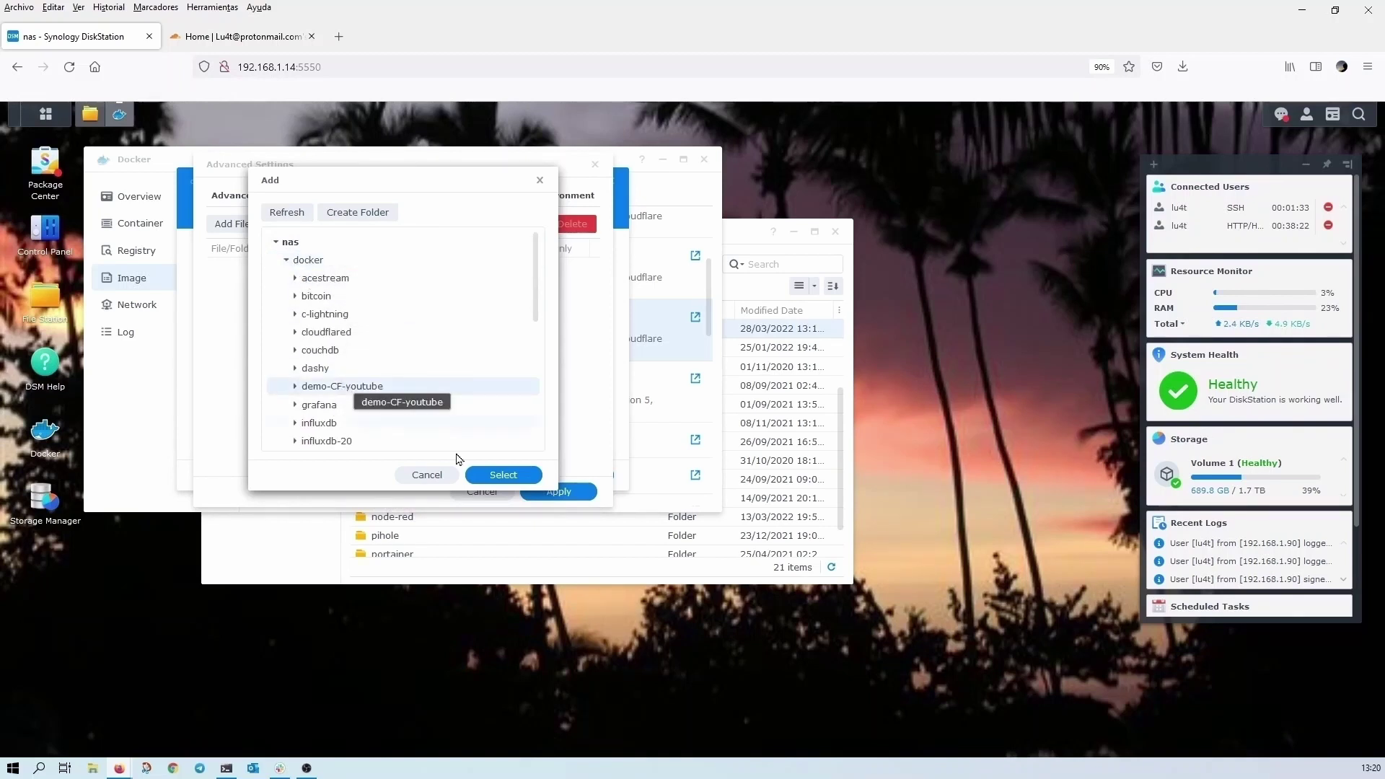
{"action": "left_click", "coordinate": [504, 475]}
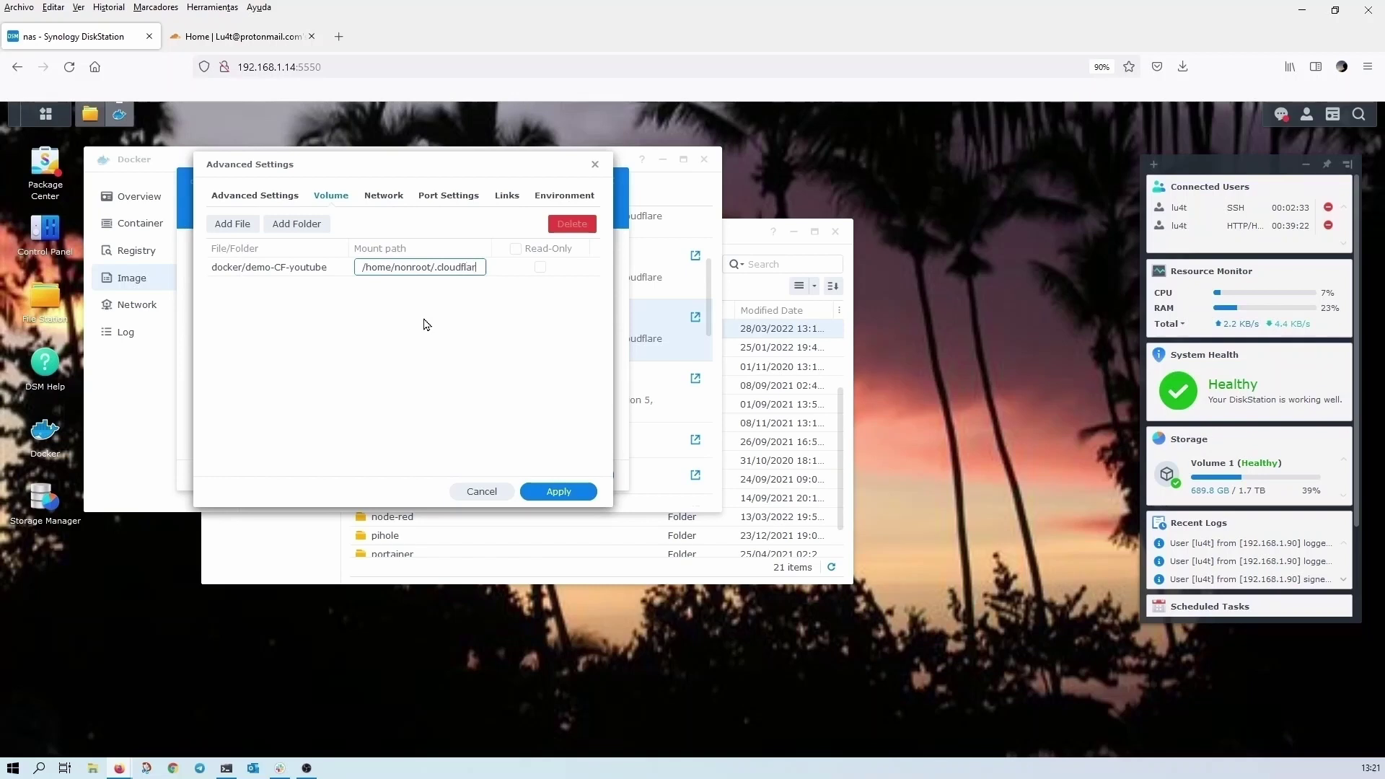
{"action": "type", "text": "ed"}
- Set the container to use the same network as the Docker host
{"action": "left_click", "coordinate": [390, 201]}
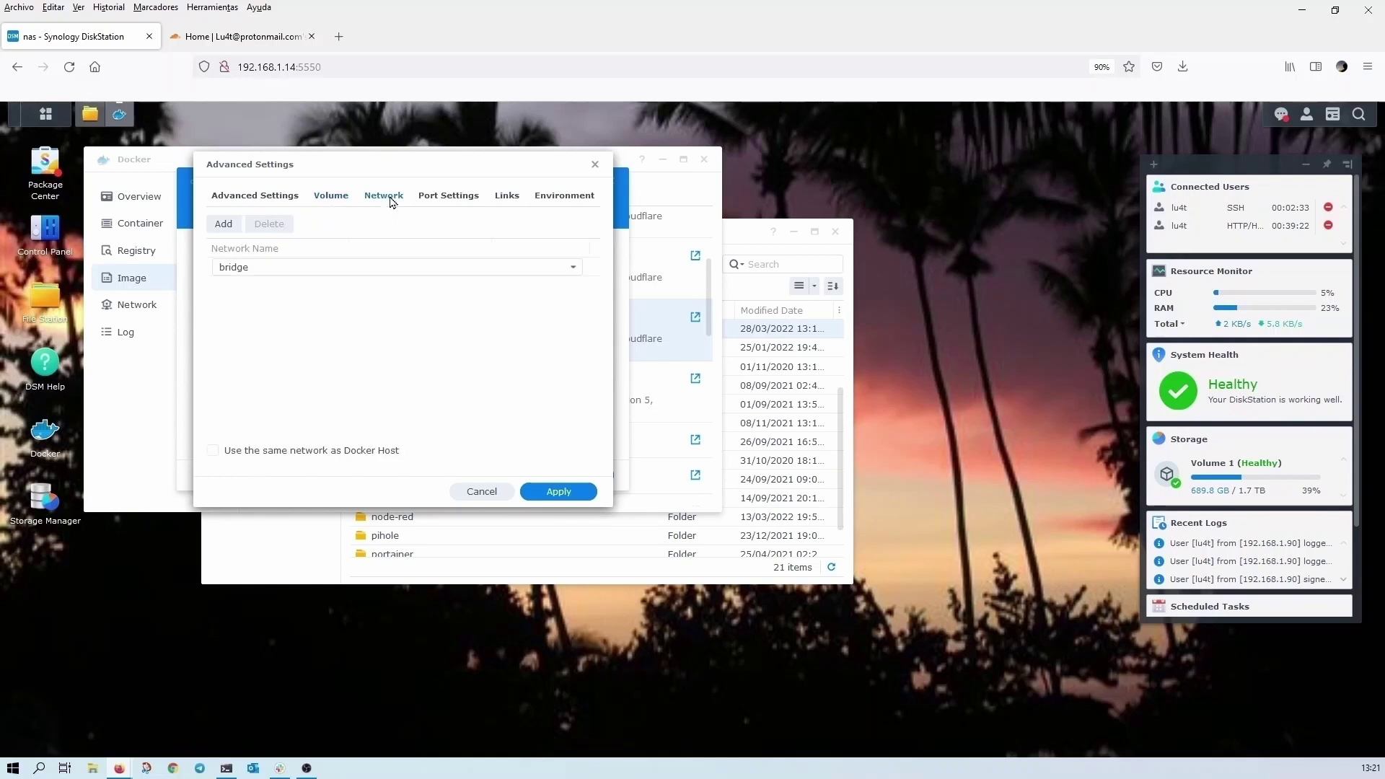
{"action": "left_click", "coordinate": [216, 453]}
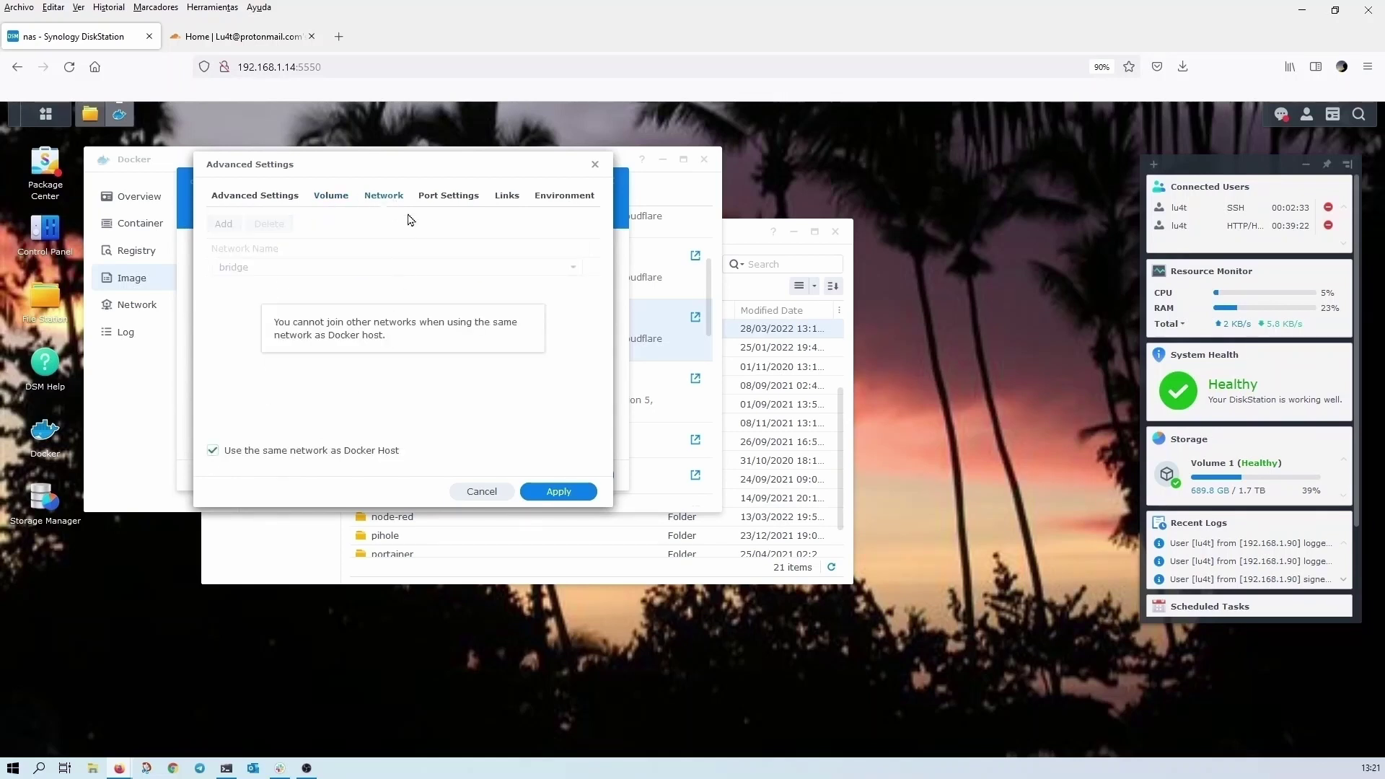
{"action": "left_click", "coordinate": [446, 200]}
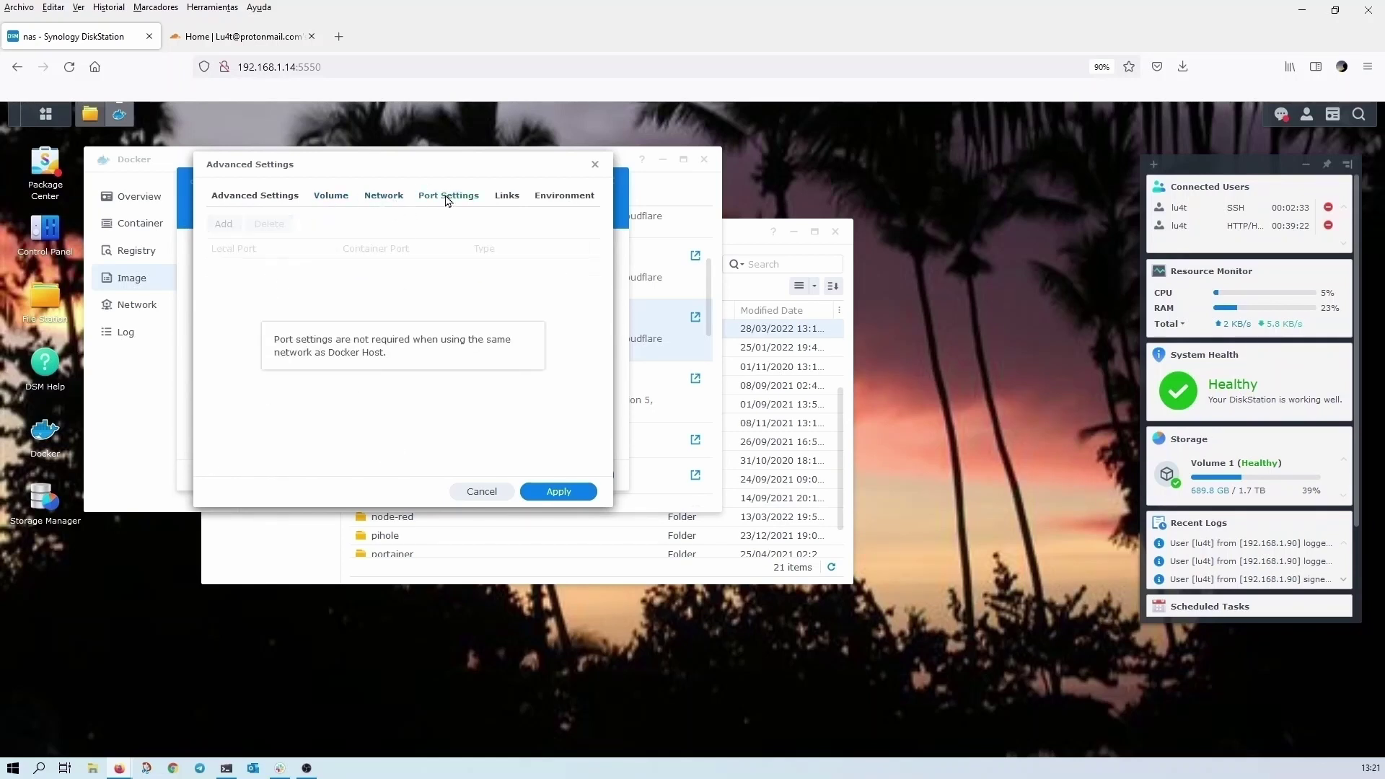
{"action": "left_click", "coordinate": [508, 197]}
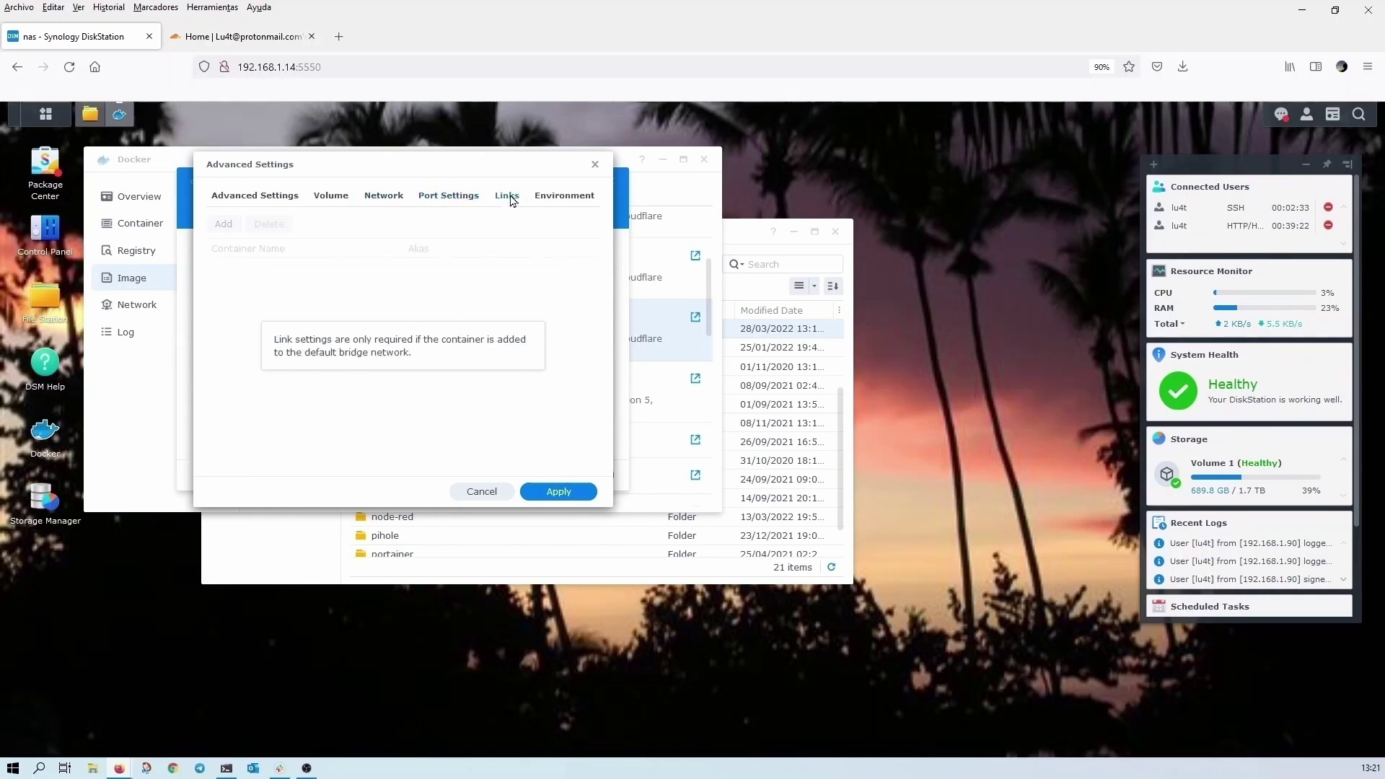
- Set the execution command to tunnel login and apply the advanced settings
{"action": "left_click", "coordinate": [548, 199]}
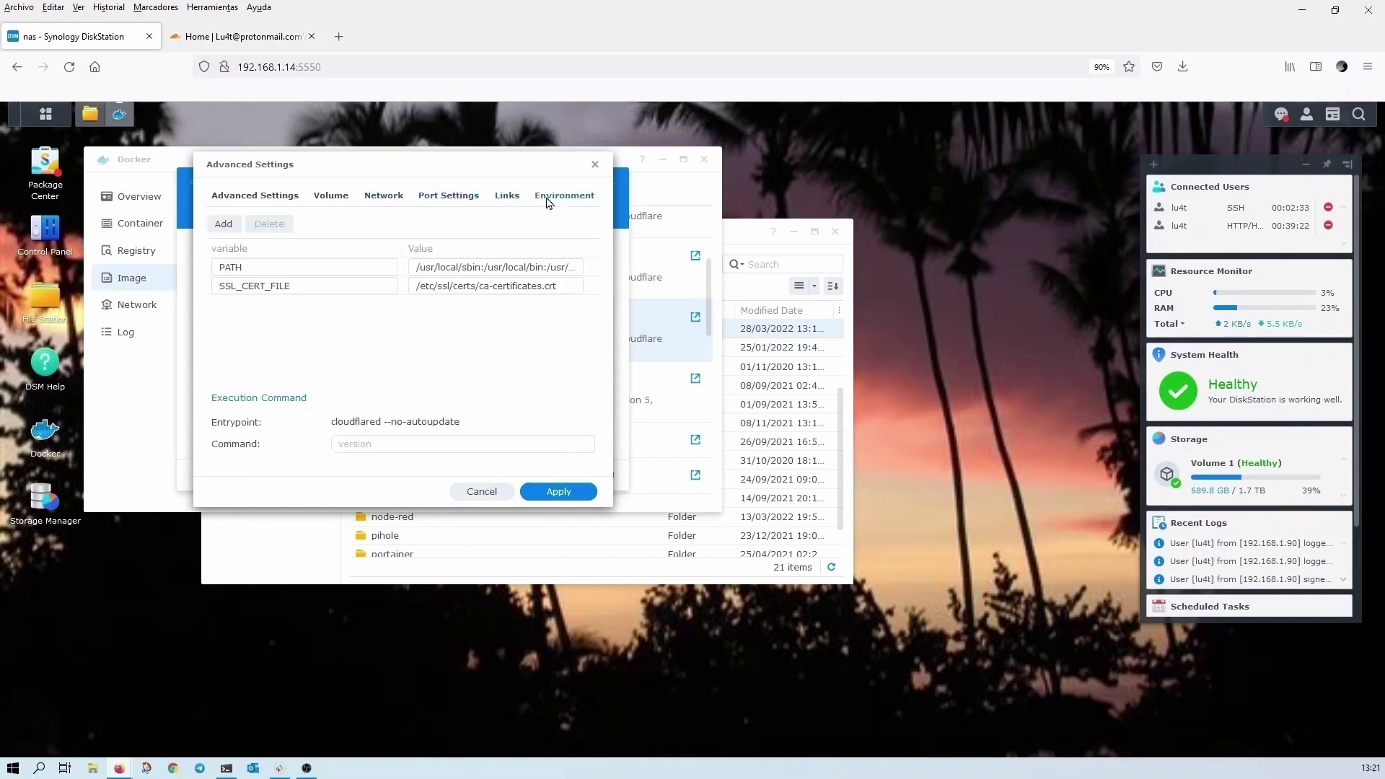
{"action": "left_click", "coordinate": [366, 444]}
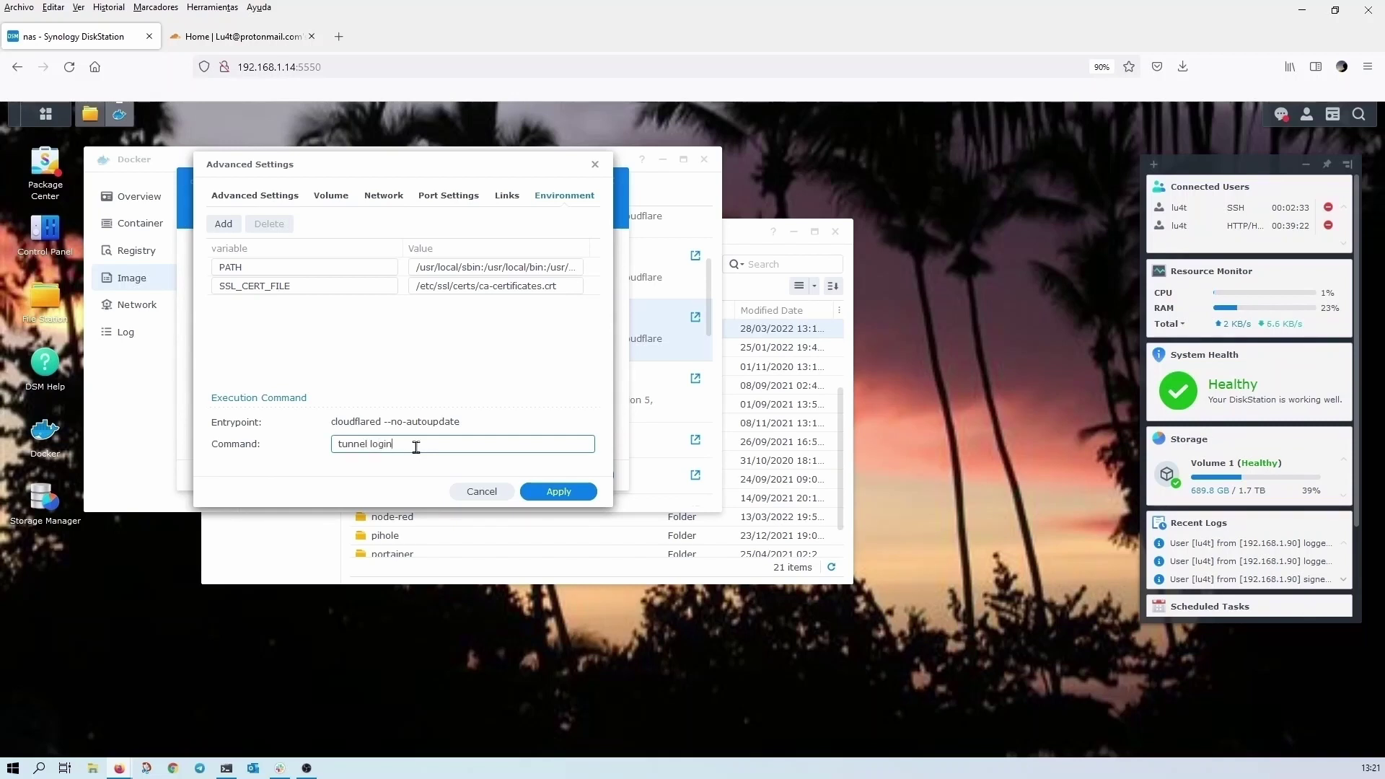
{"action": "left_click", "coordinate": [563, 492]}
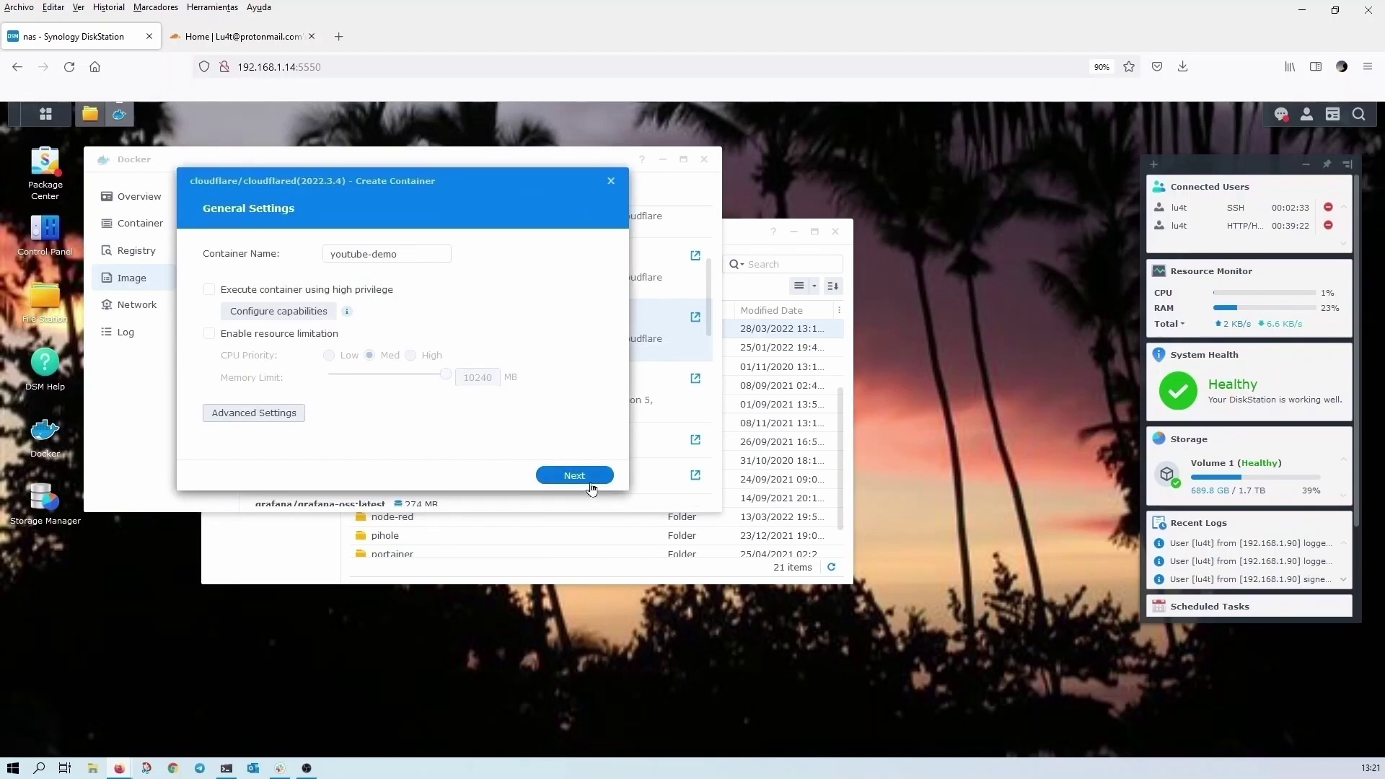
- Review the summary and finish creating the youtube-demo container
{"action": "left_click", "coordinate": [591, 481]}
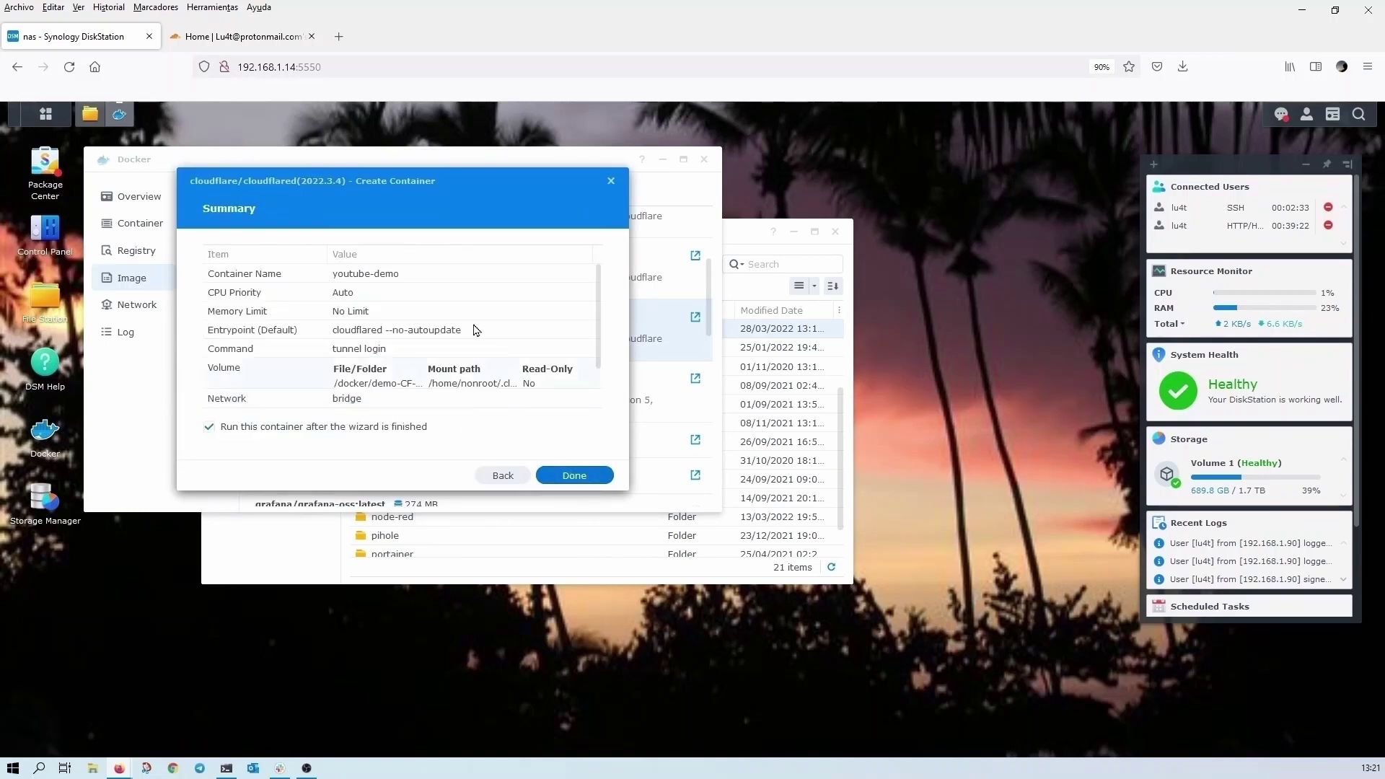
{"action": "scroll", "coordinate": [442, 301], "scroll_direction": "down", "scroll_amount": 1}
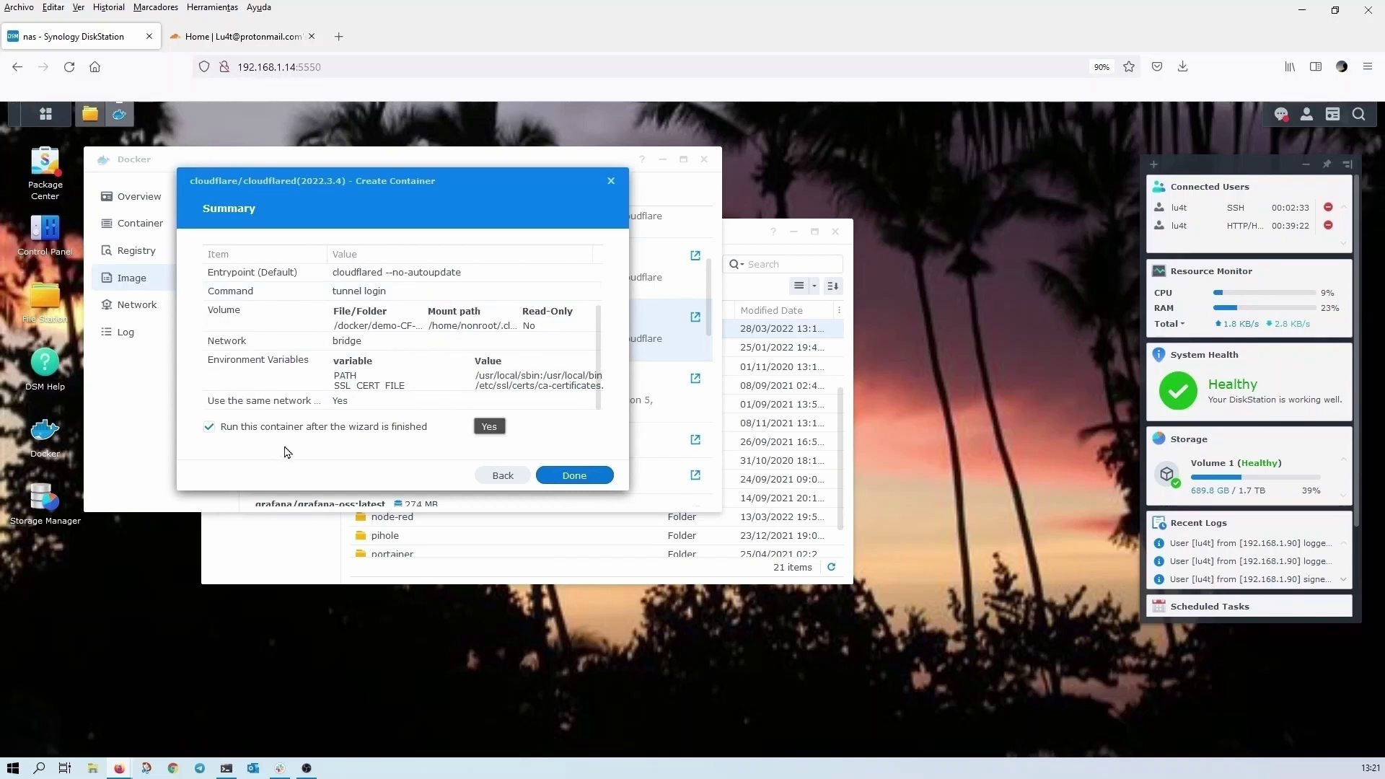
{"action": "left_click", "coordinate": [208, 428]}
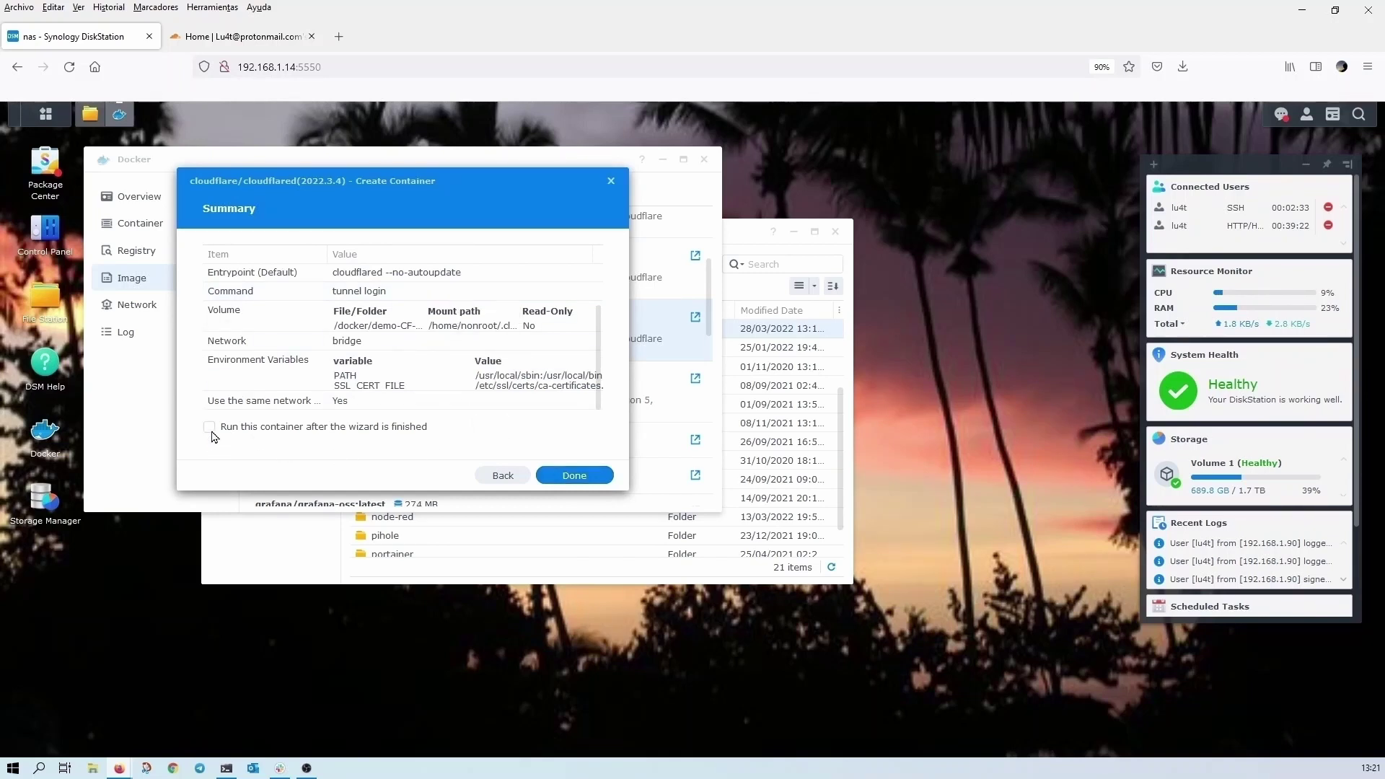
{"action": "left_click", "coordinate": [577, 477]}
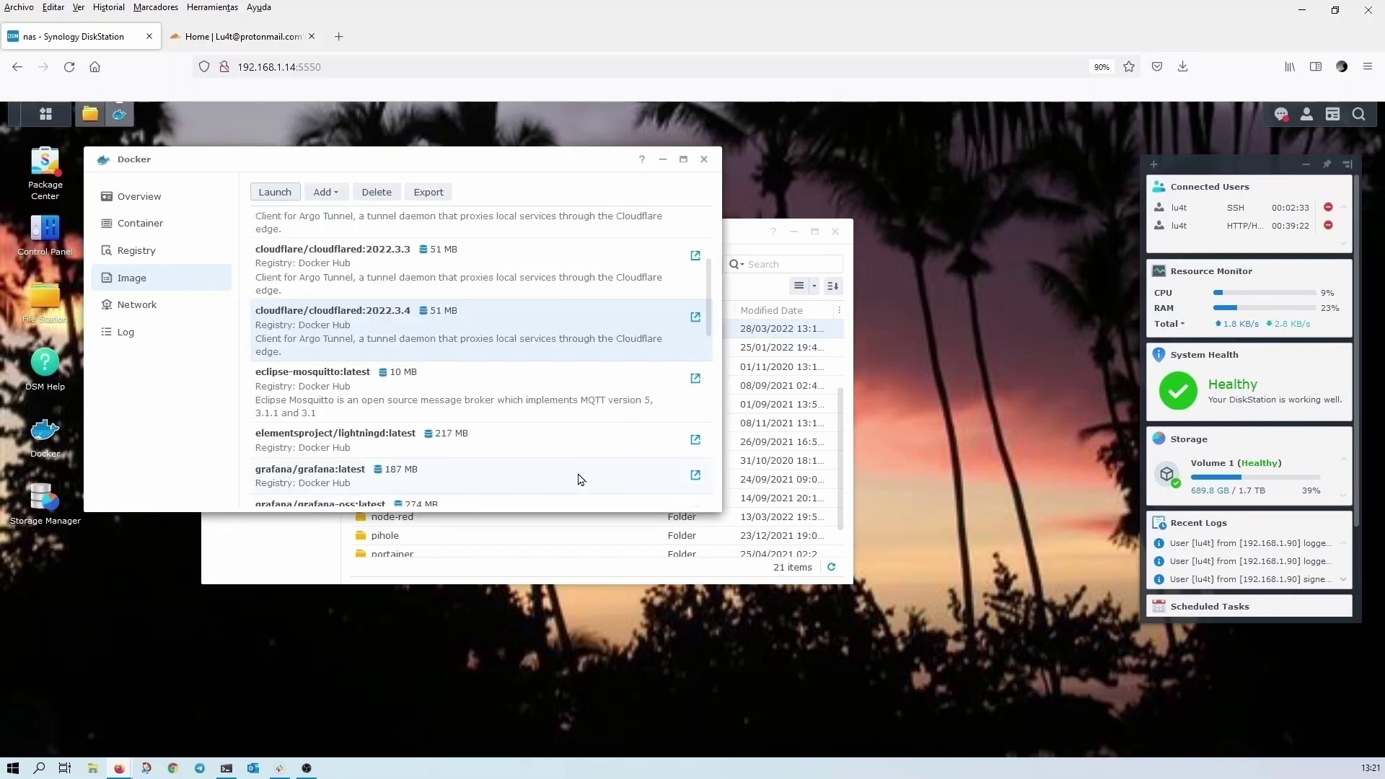
- Open the youtube-demo container's details from the Container list
{"action": "left_click", "coordinate": [157, 228]}
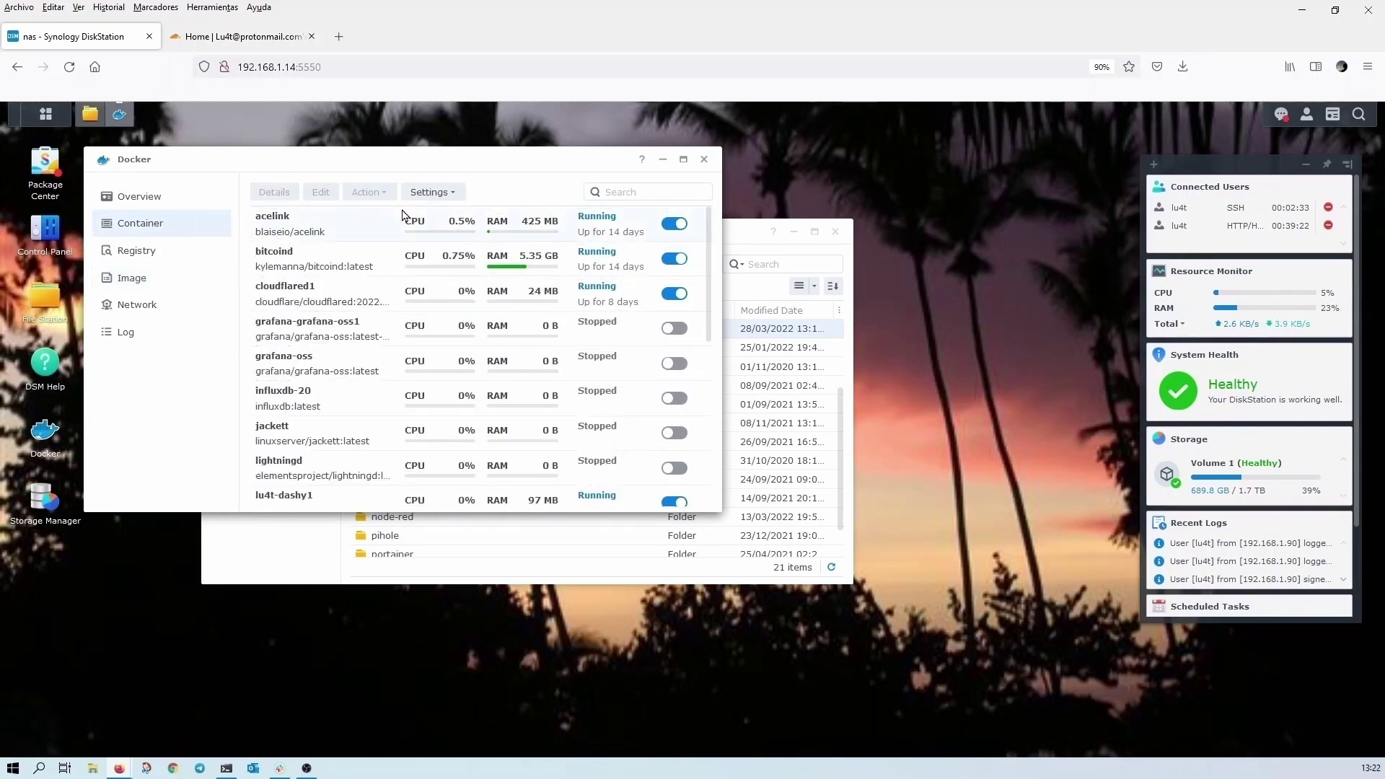
{"action": "scroll", "coordinate": [401, 215], "scroll_direction": "down", "scroll_amount": 1}
{"action": "scroll", "coordinate": [402, 215], "scroll_direction": "down", "scroll_amount": 3}
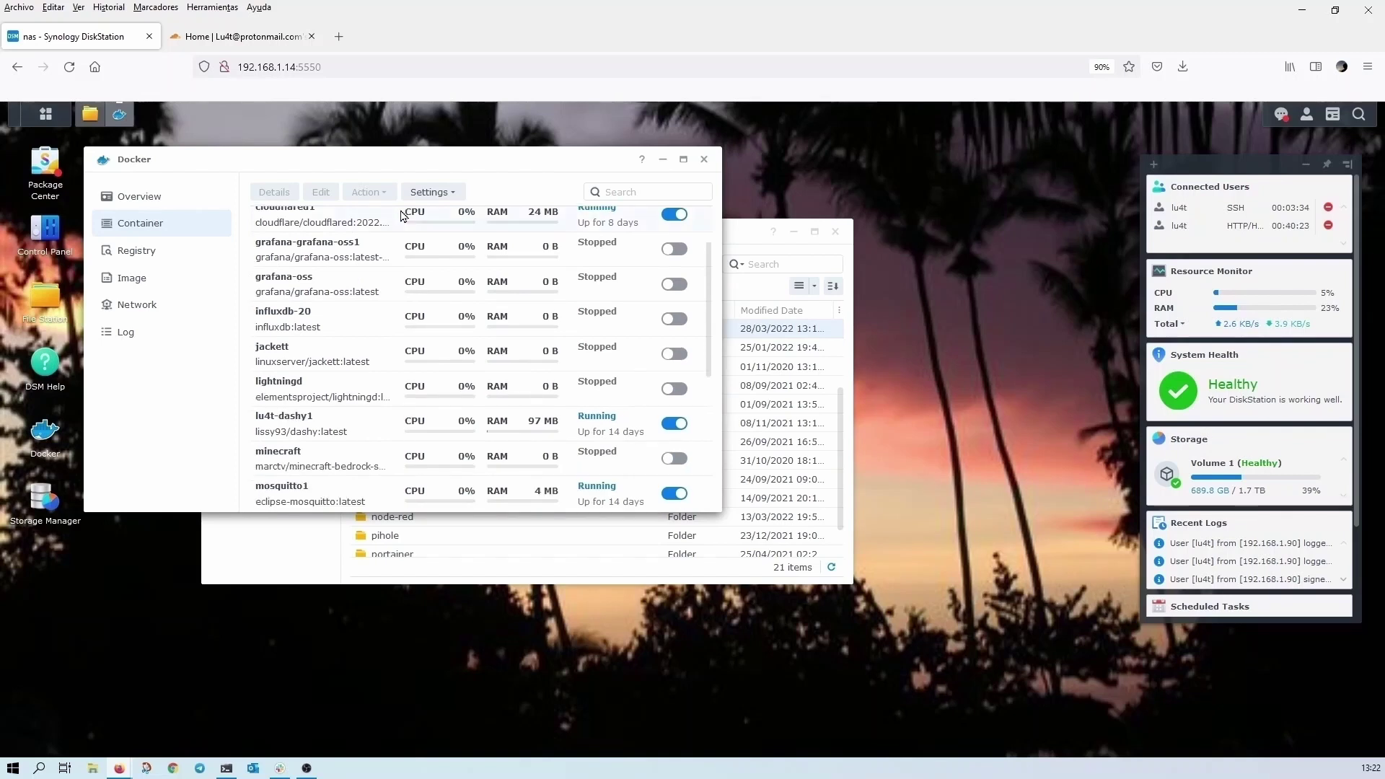
{"action": "scroll", "coordinate": [402, 215], "scroll_direction": "down", "scroll_amount": 3}
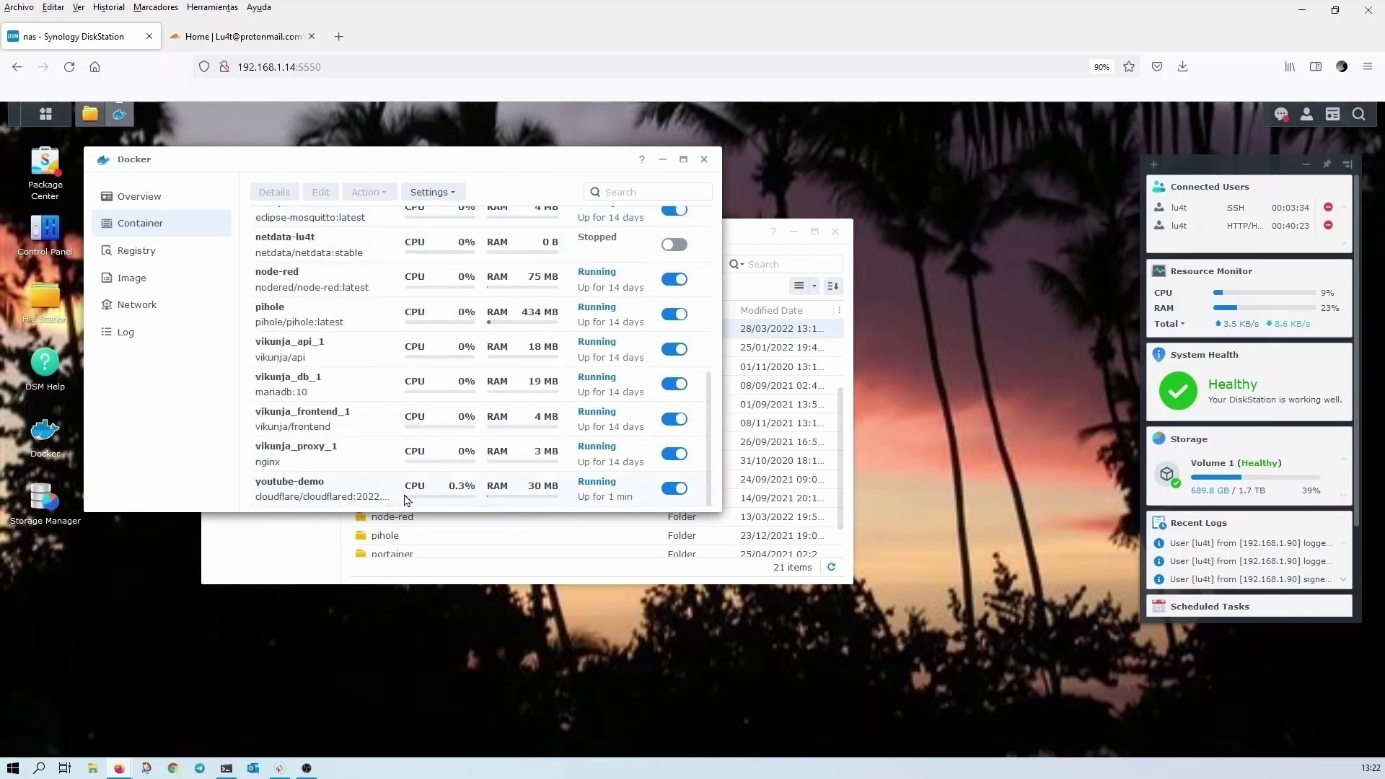
{"action": "double_click", "coordinate": [330, 499]}
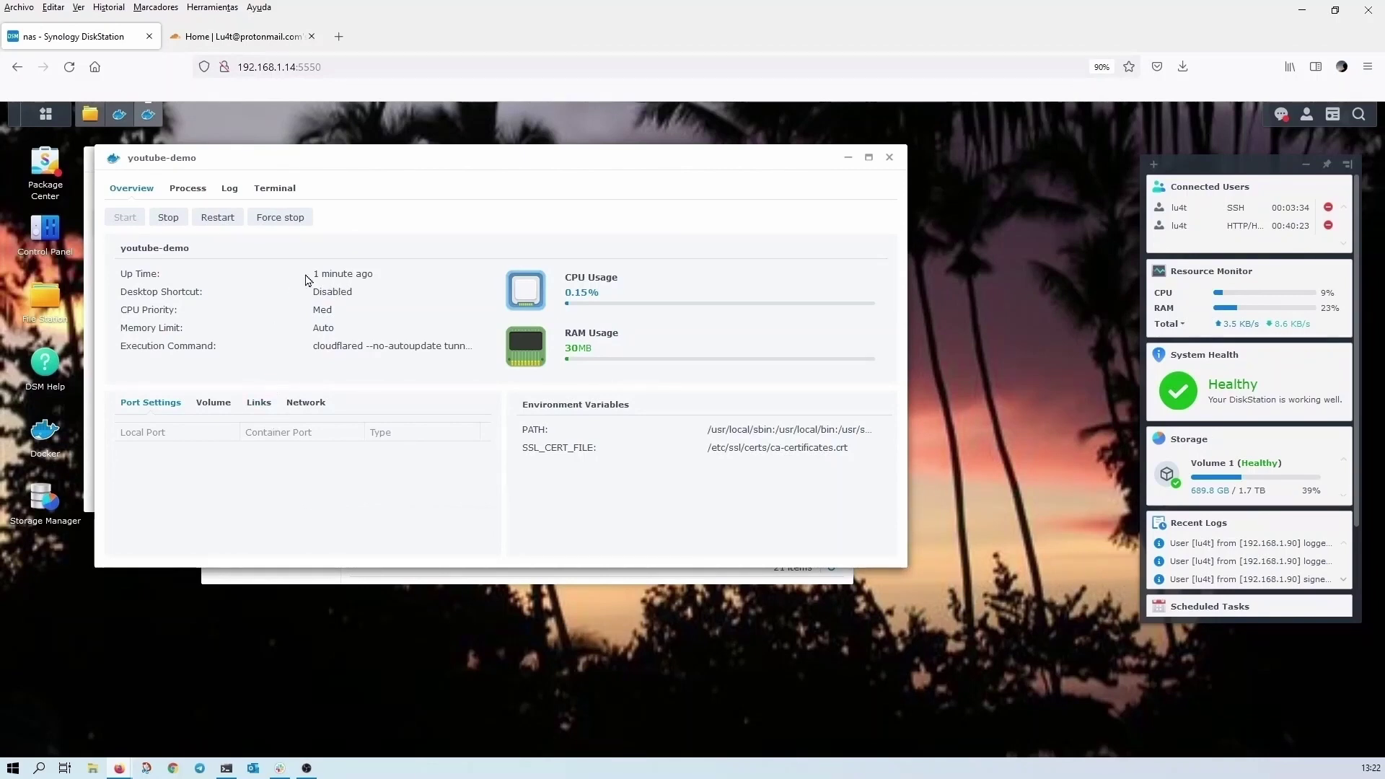
- Copy the Cloudflare login URL from the youtube-demo log, then open a blank new browser tab
{"action": "left_click", "coordinate": [230, 192]}
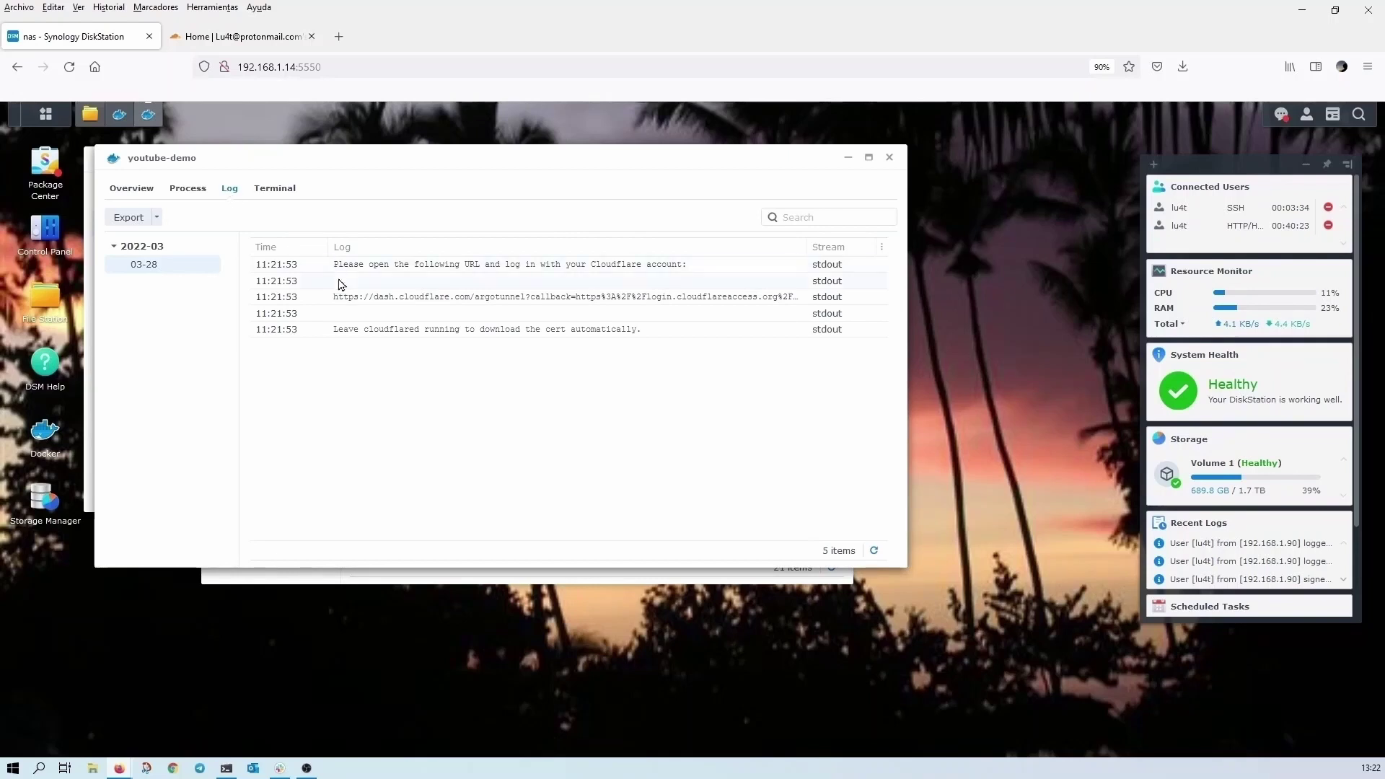
{"action": "left_click_drag", "start_coordinate": [334, 269], "coordinate": [695, 269]}
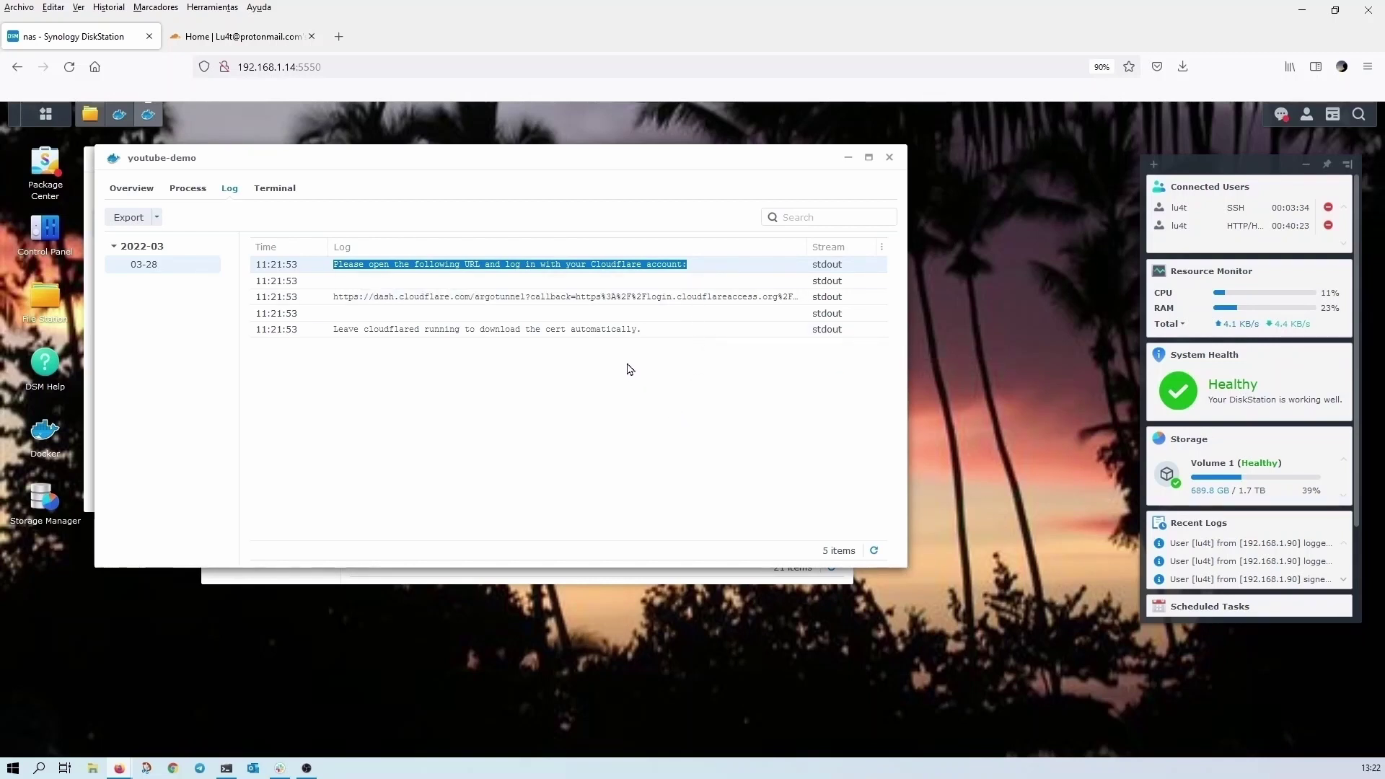
{"action": "left_click_drag", "start_coordinate": [639, 332], "coordinate": [320, 336]}
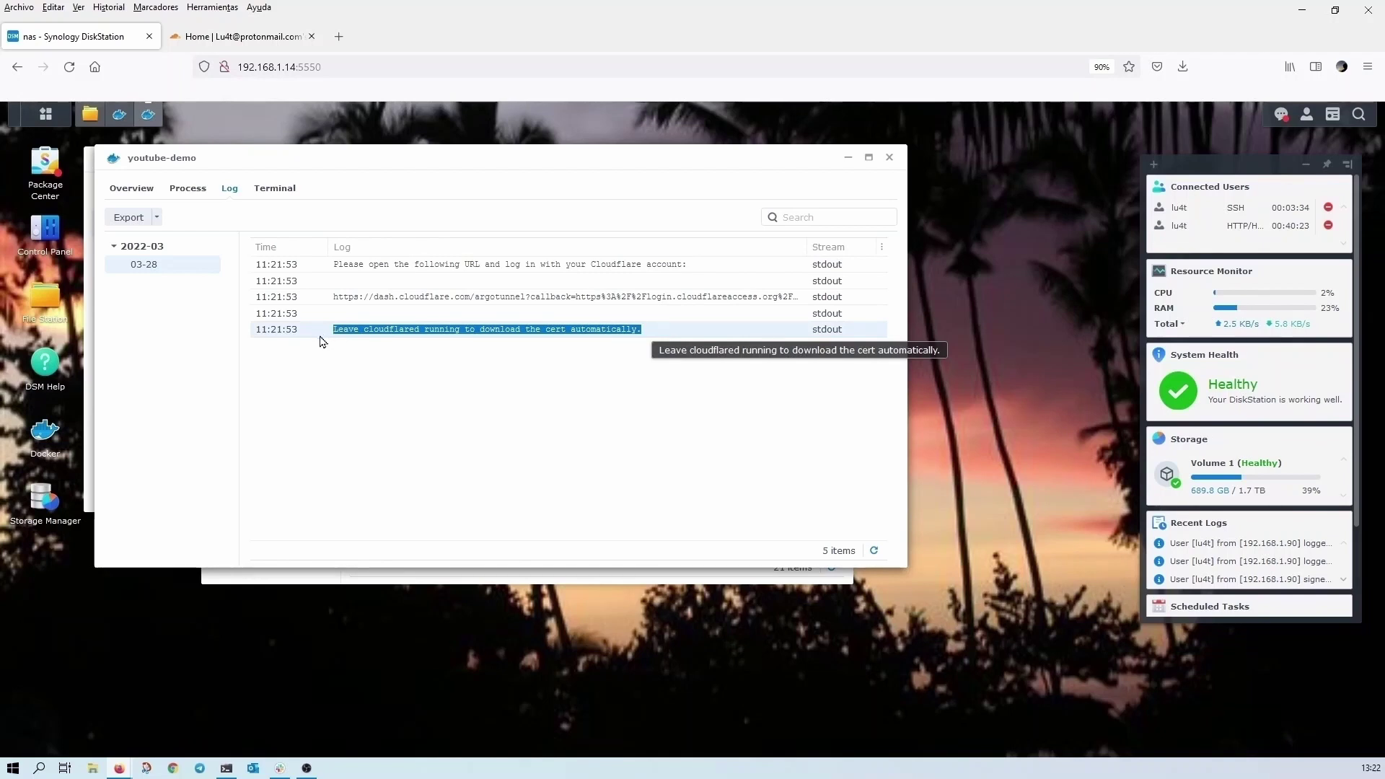
{"action": "left_click", "coordinate": [471, 302]}
{"action": "triple_click", "coordinate": [474, 301]}
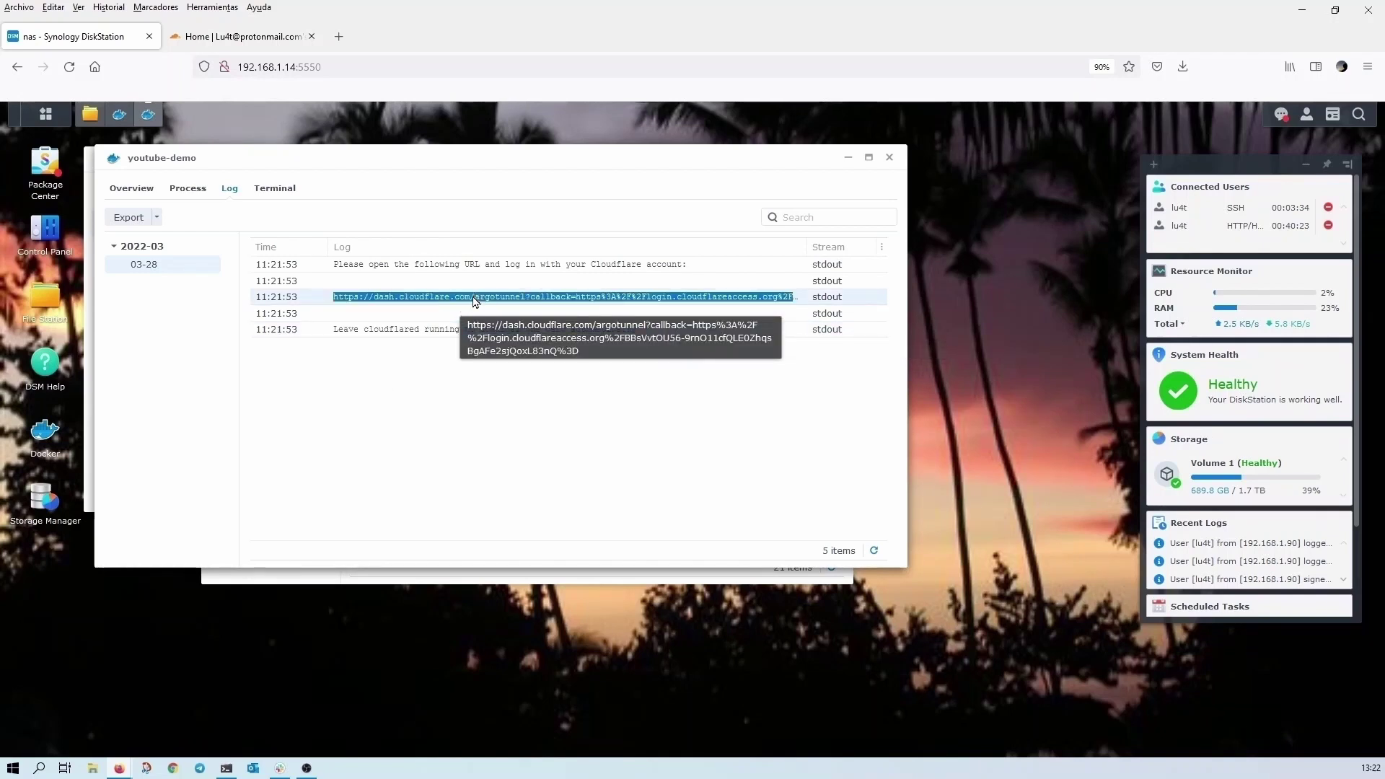
{"action": "right_click", "coordinate": [474, 301]}
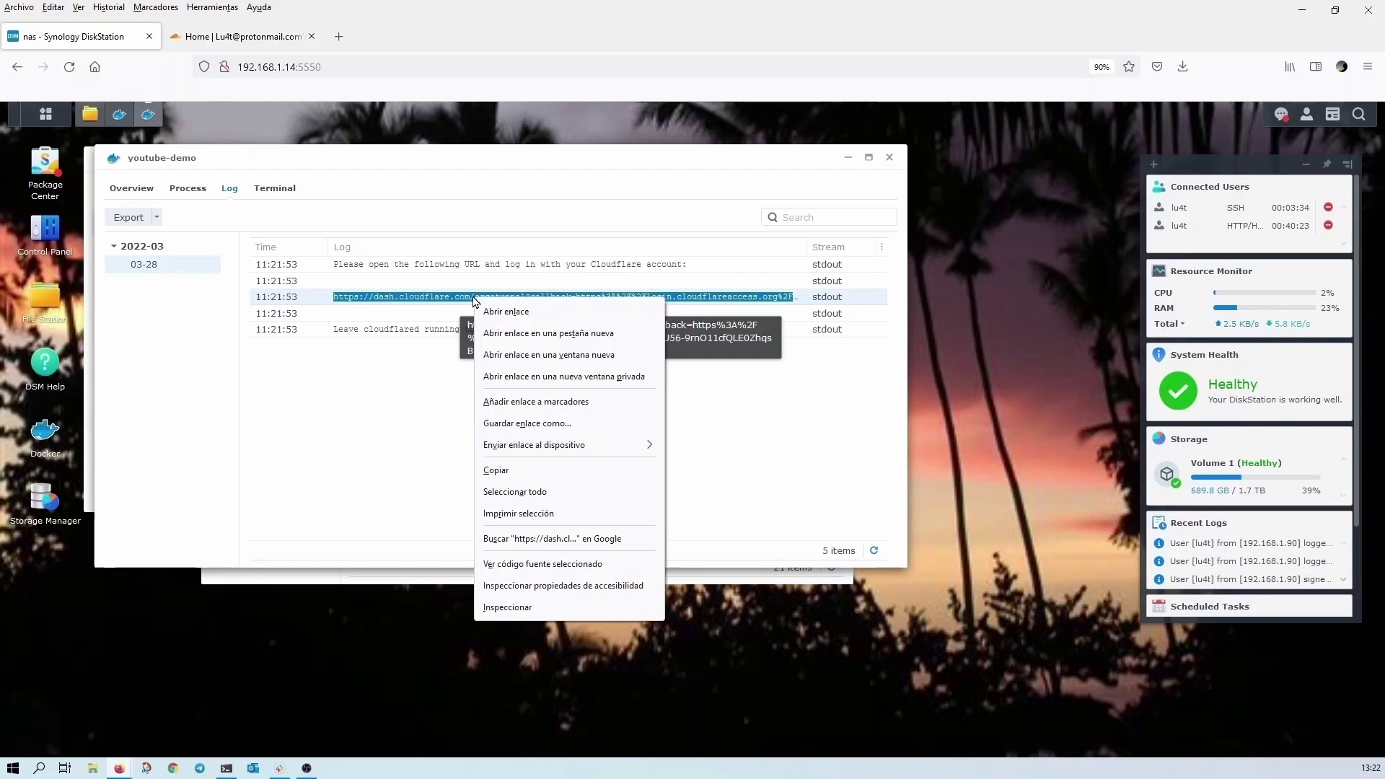
{"action": "left_click", "coordinate": [520, 473]}
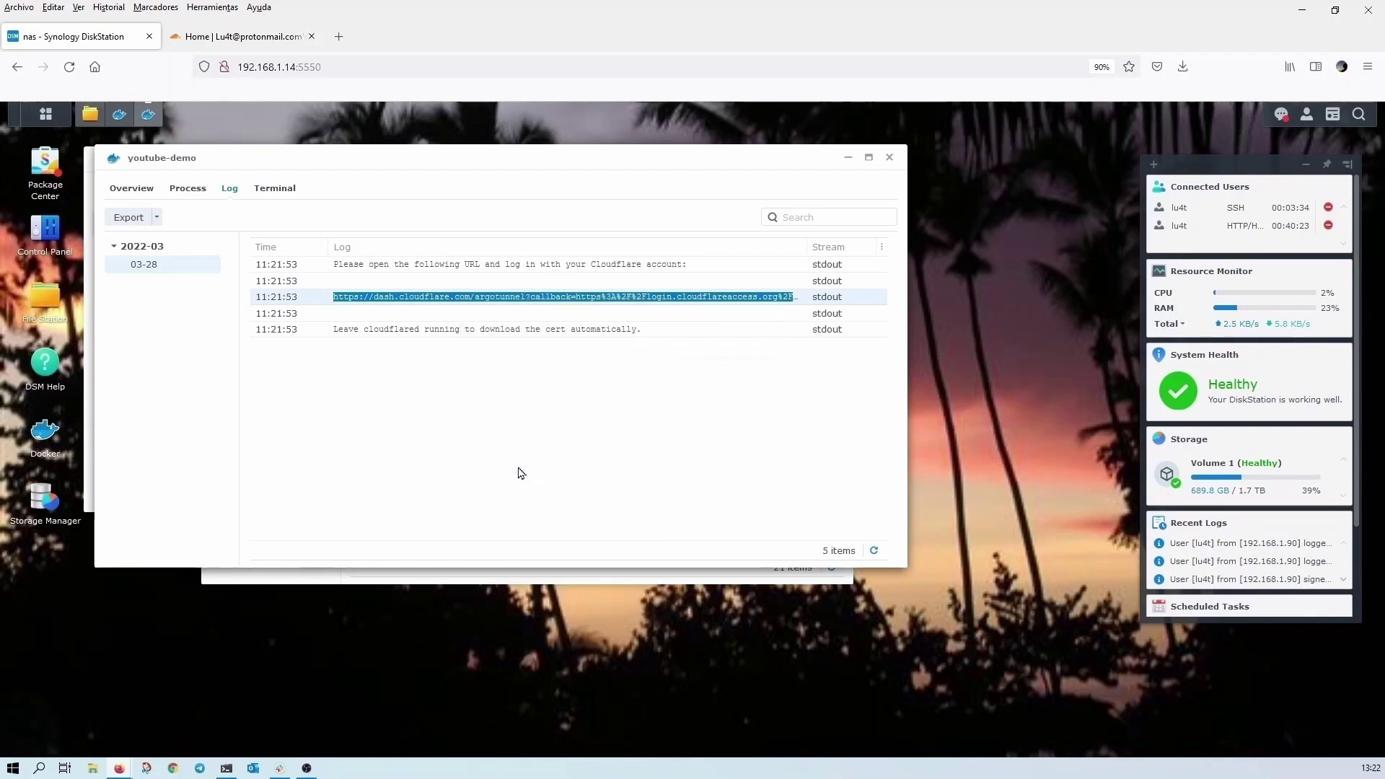
{"action": "left_click", "coordinate": [339, 37]}
{"action": "left_click", "coordinate": [438, 73]}
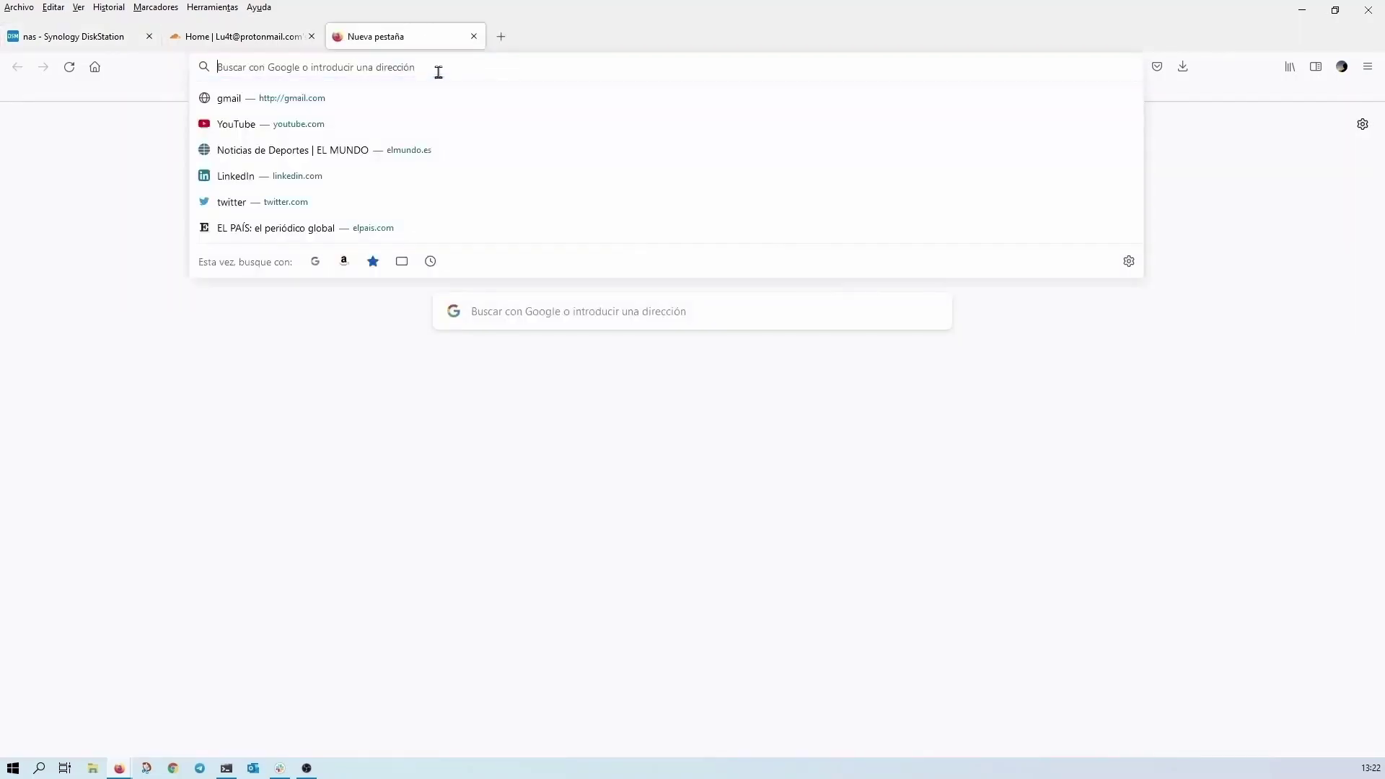
- Load the pasted Cloudflare login URL and authorize the tunnel for the micasita.ga zone
{"action": "key", "text": "ctrl+v"}
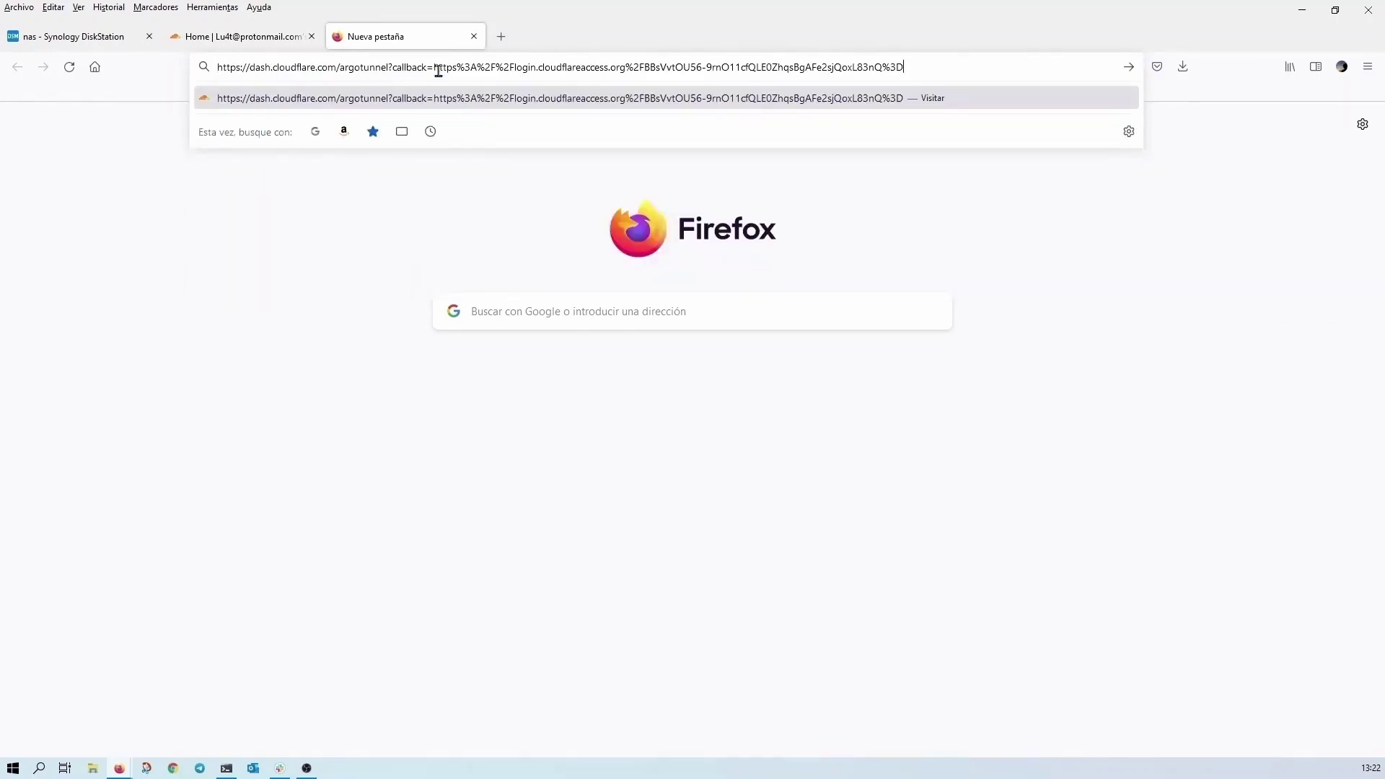
{"action": "key", "text": "Return"}
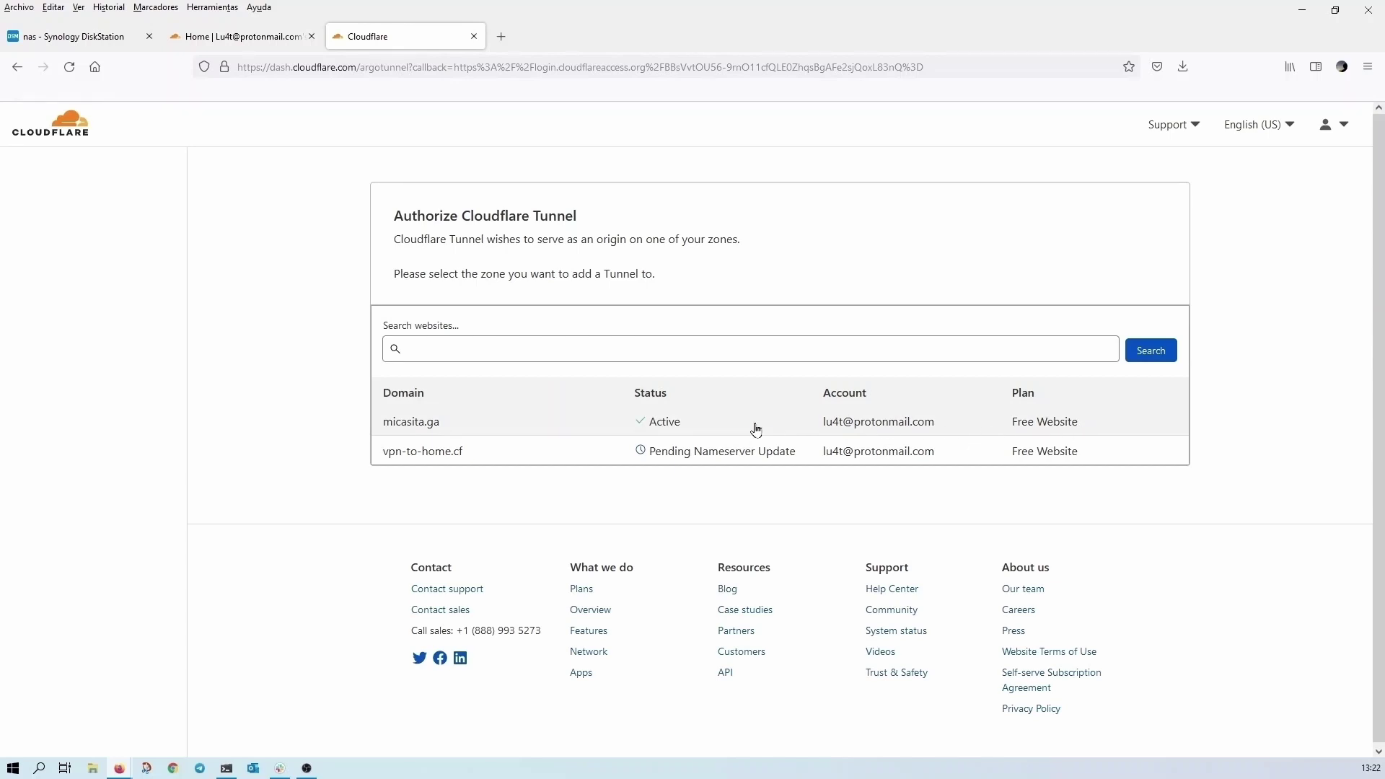
{"action": "left_click", "coordinate": [657, 424]}
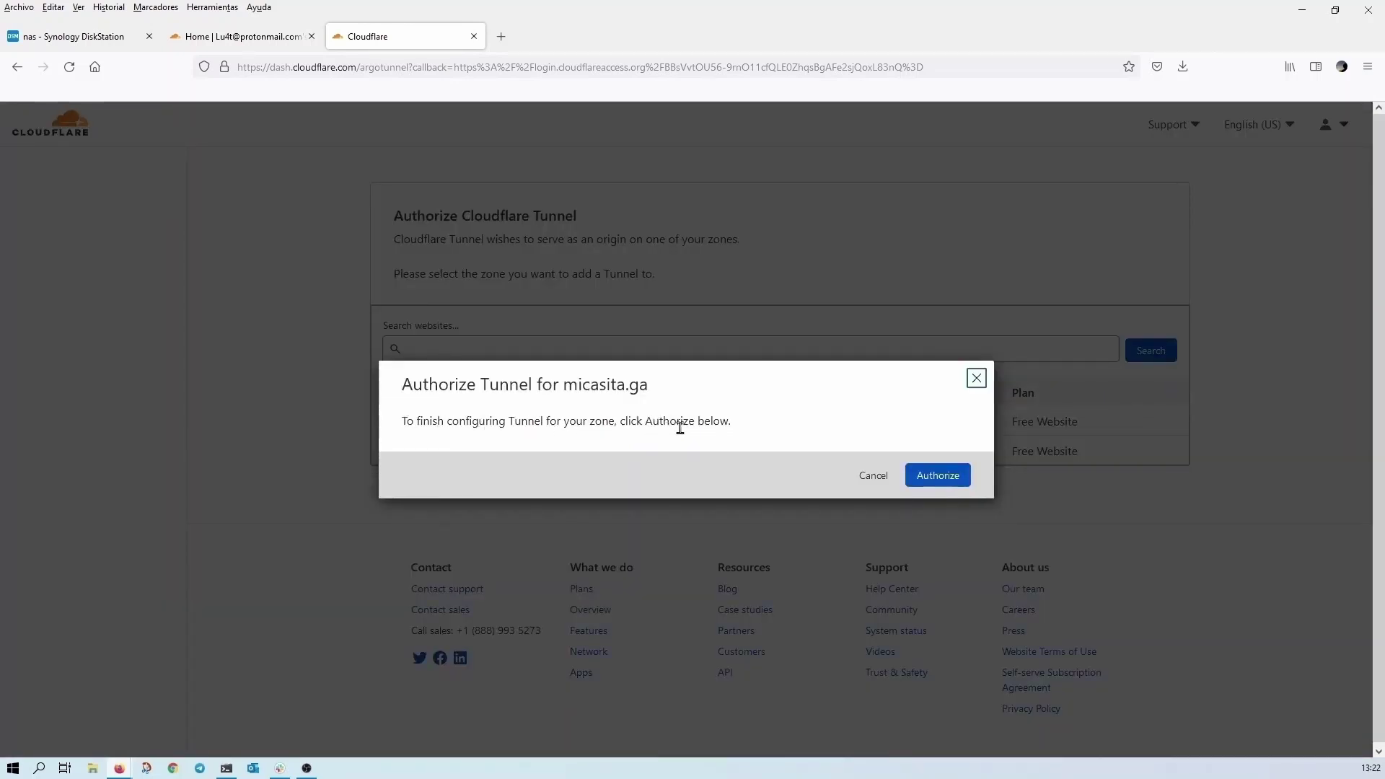
{"action": "left_click_drag", "start_coordinate": [704, 424], "coordinate": [620, 423]}
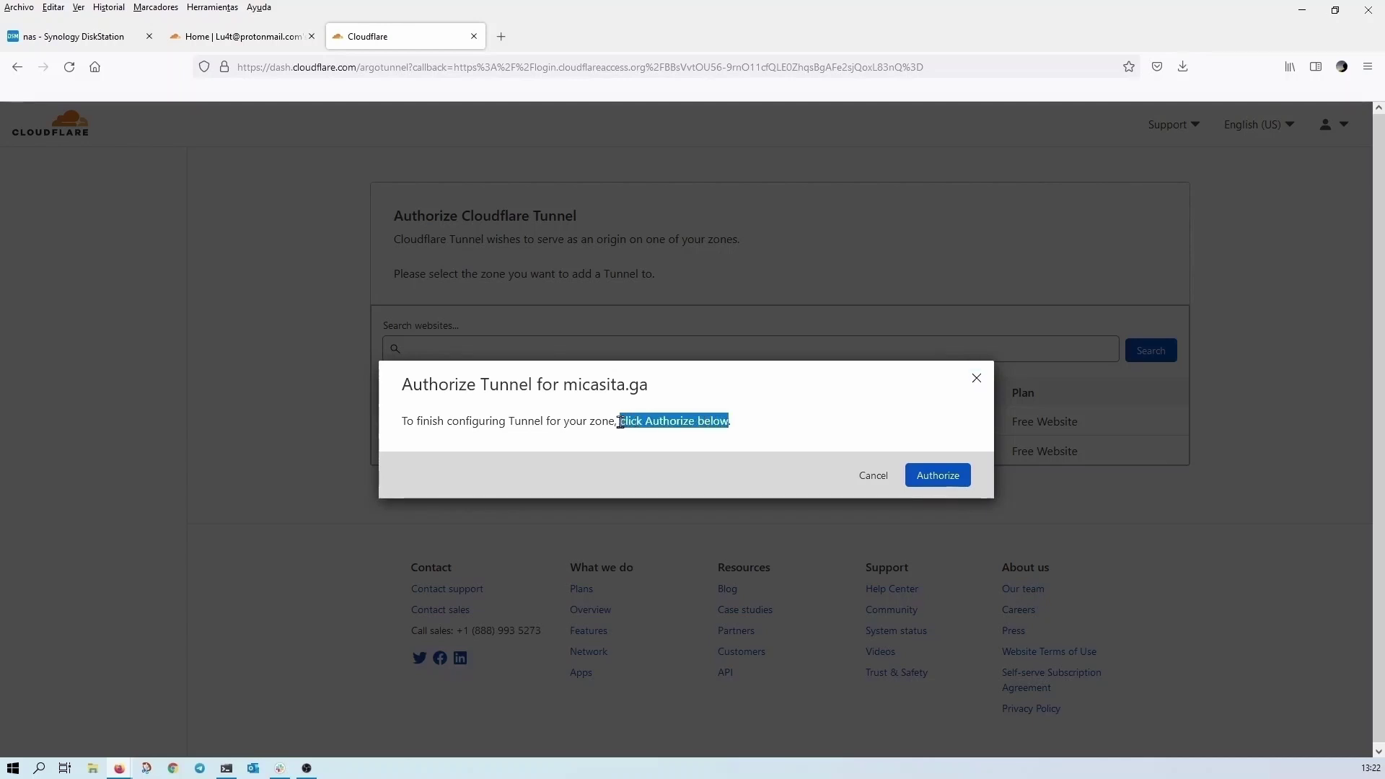
{"action": "left_click", "coordinate": [941, 480]}
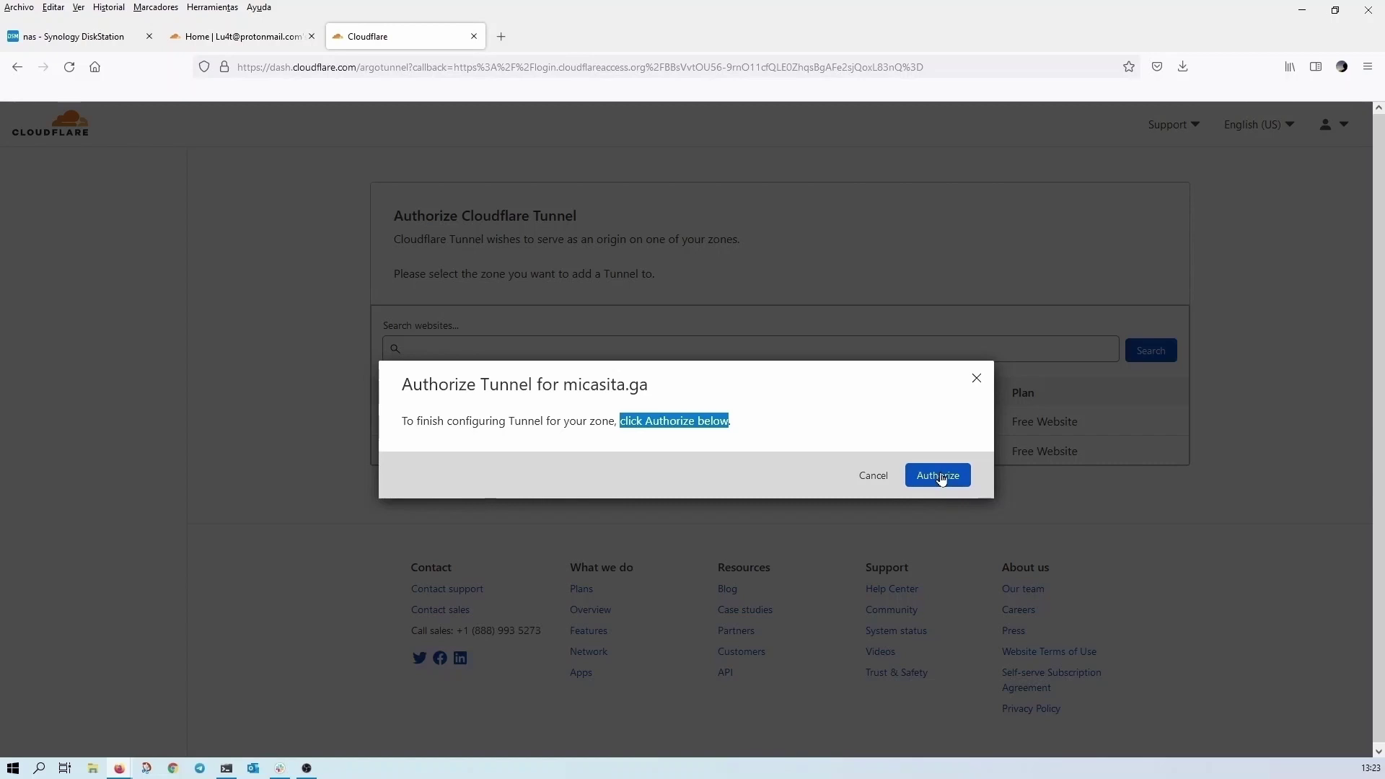
{"action": "left_click", "coordinate": [940, 479]}
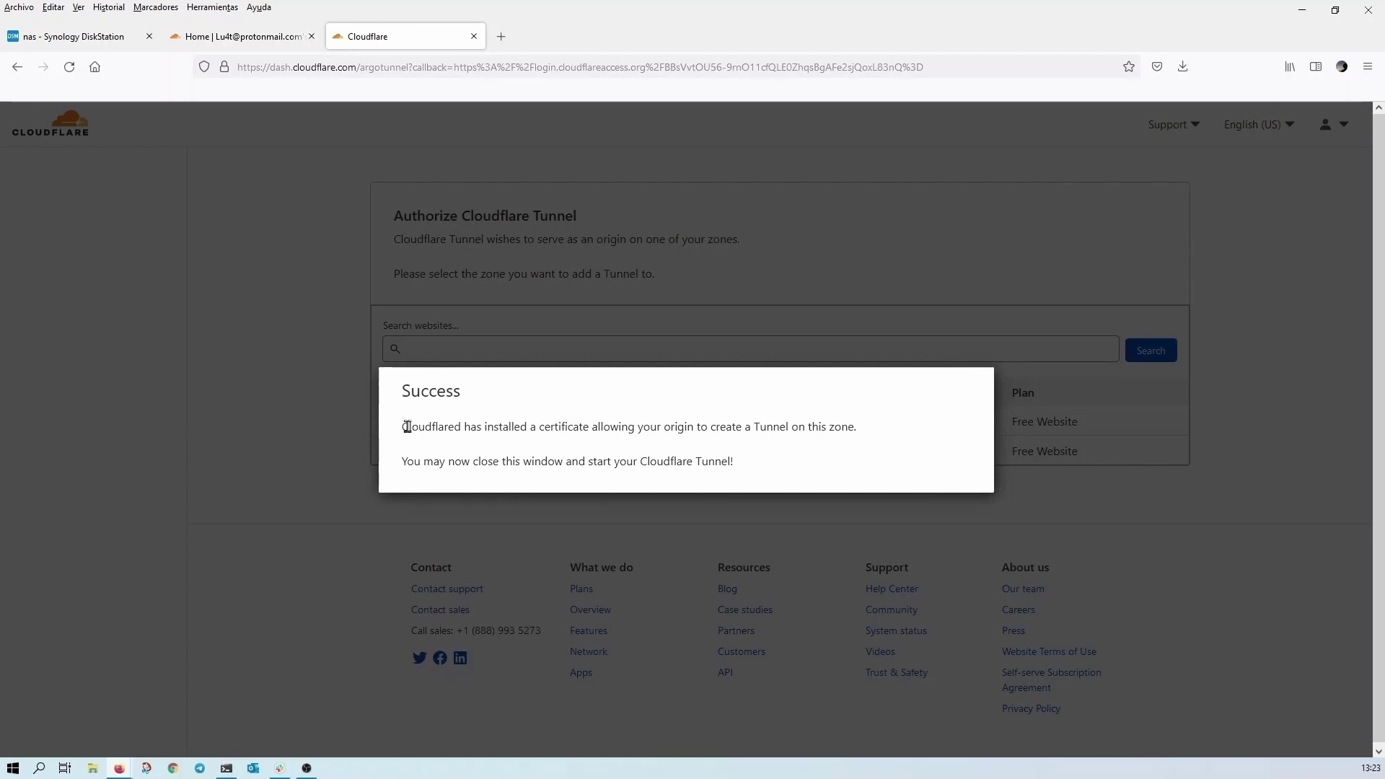
{"action": "left_click_drag", "start_coordinate": [406, 426], "coordinate": [889, 434]}
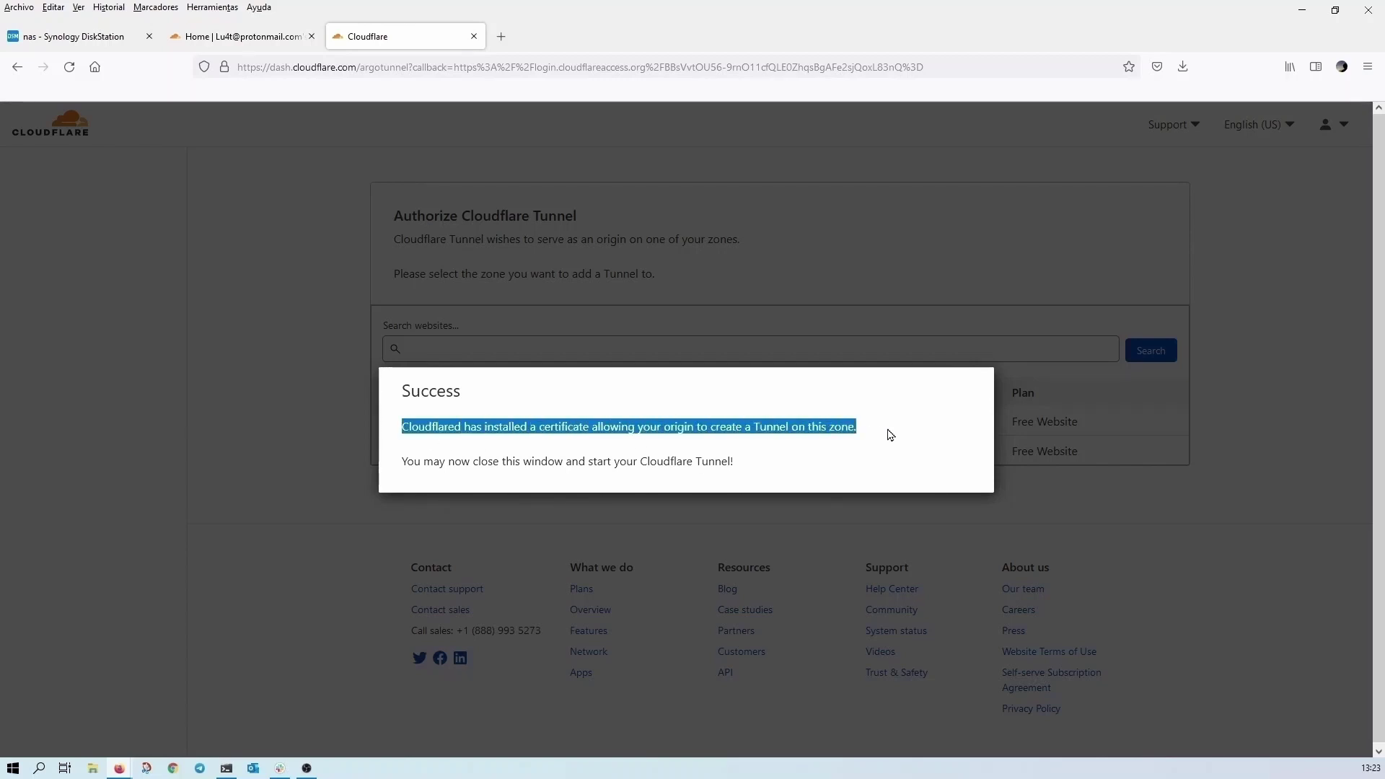
- Refresh the youtube-demo container log to confirm login with cert.pem saved, then close the log window
{"action": "left_click", "coordinate": [81, 44]}
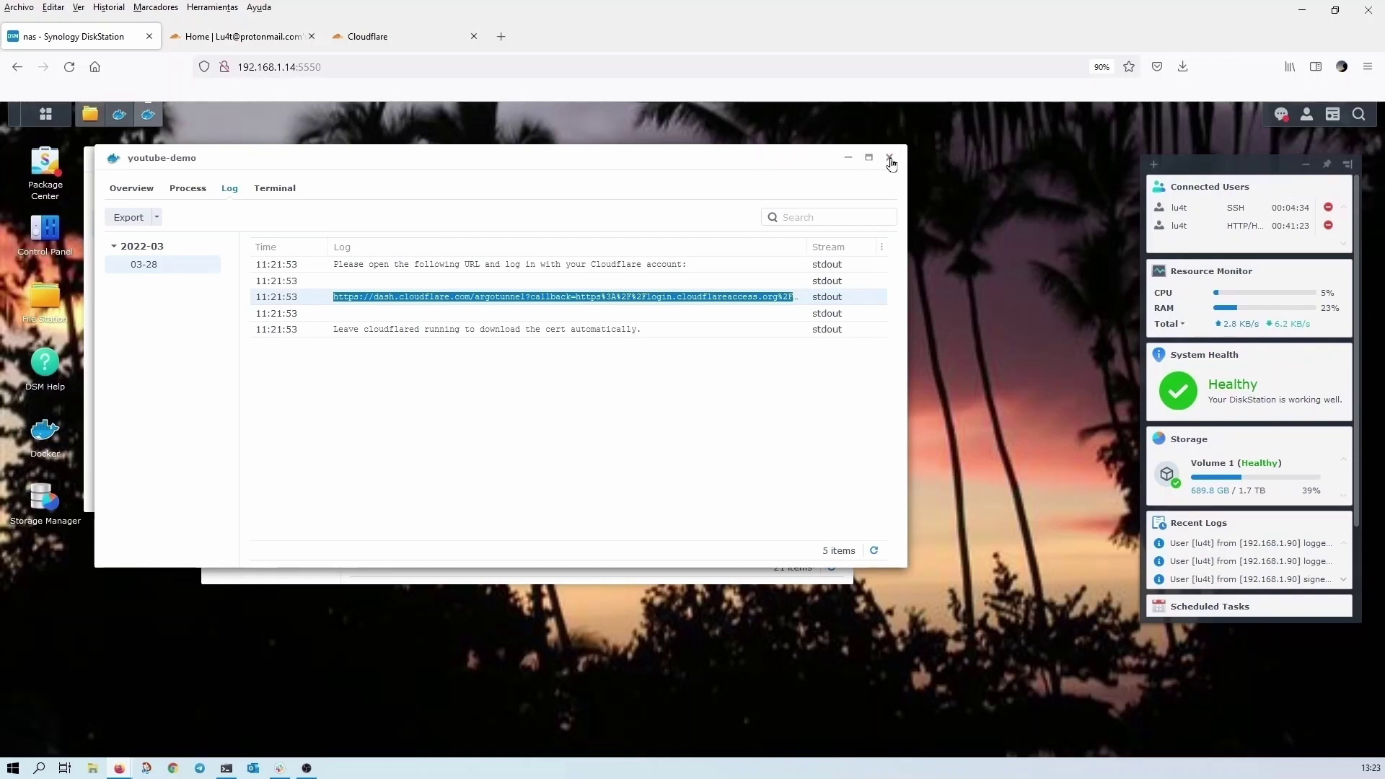
{"action": "left_click", "coordinate": [874, 553]}
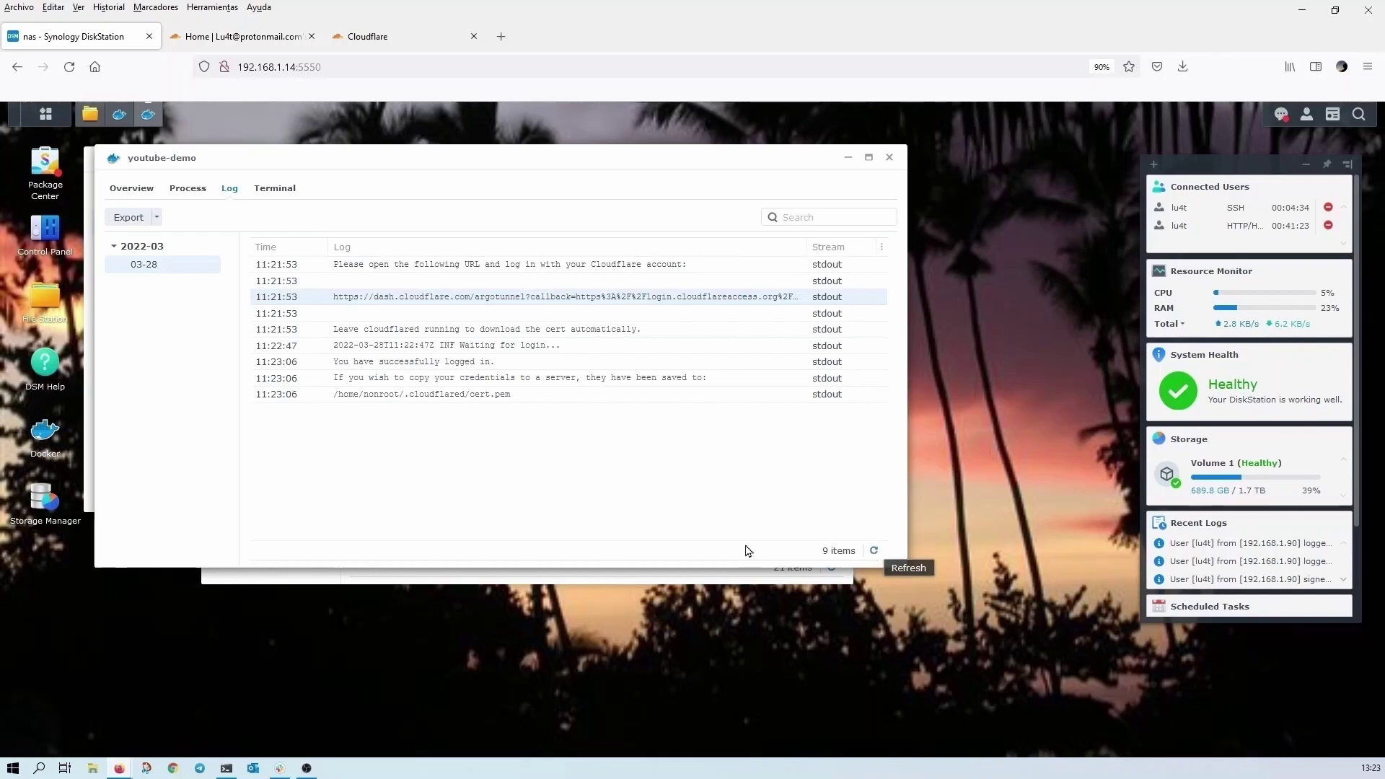
{"action": "left_click", "coordinate": [353, 363]}
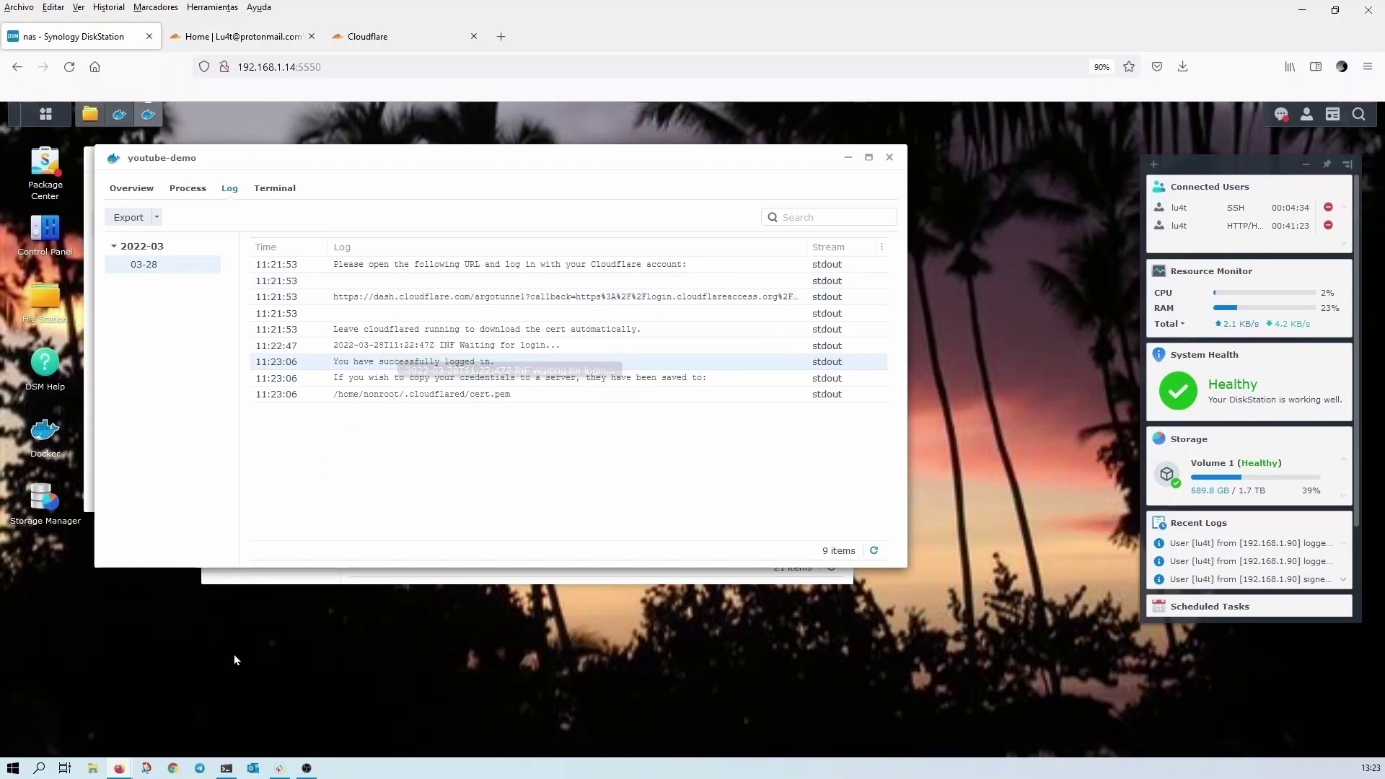
{"action": "left_click", "coordinate": [849, 157]}
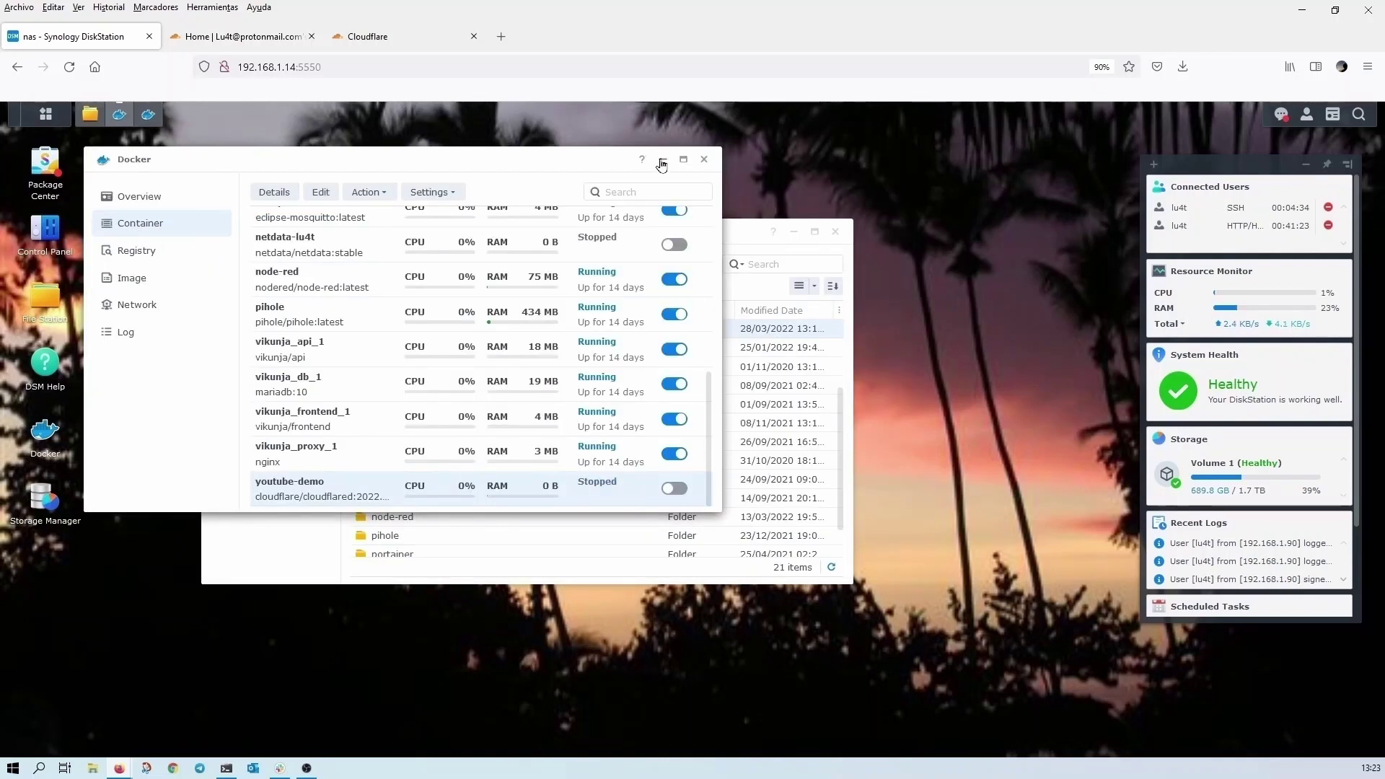
- Minimize Docker and open the demo-CF-youtube folder in File Station to see cert.pem
{"action": "left_click", "coordinate": [662, 158]}
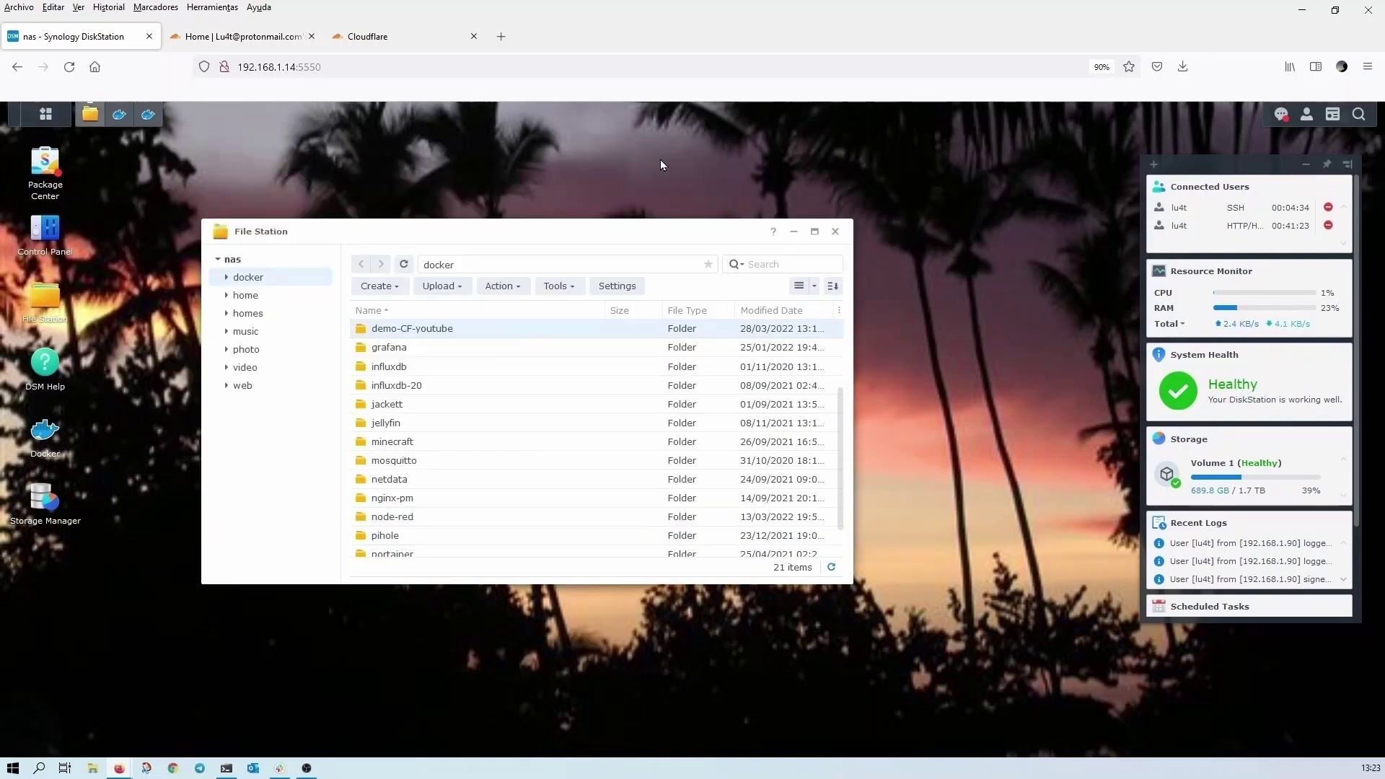
{"action": "double_click", "coordinate": [401, 331]}
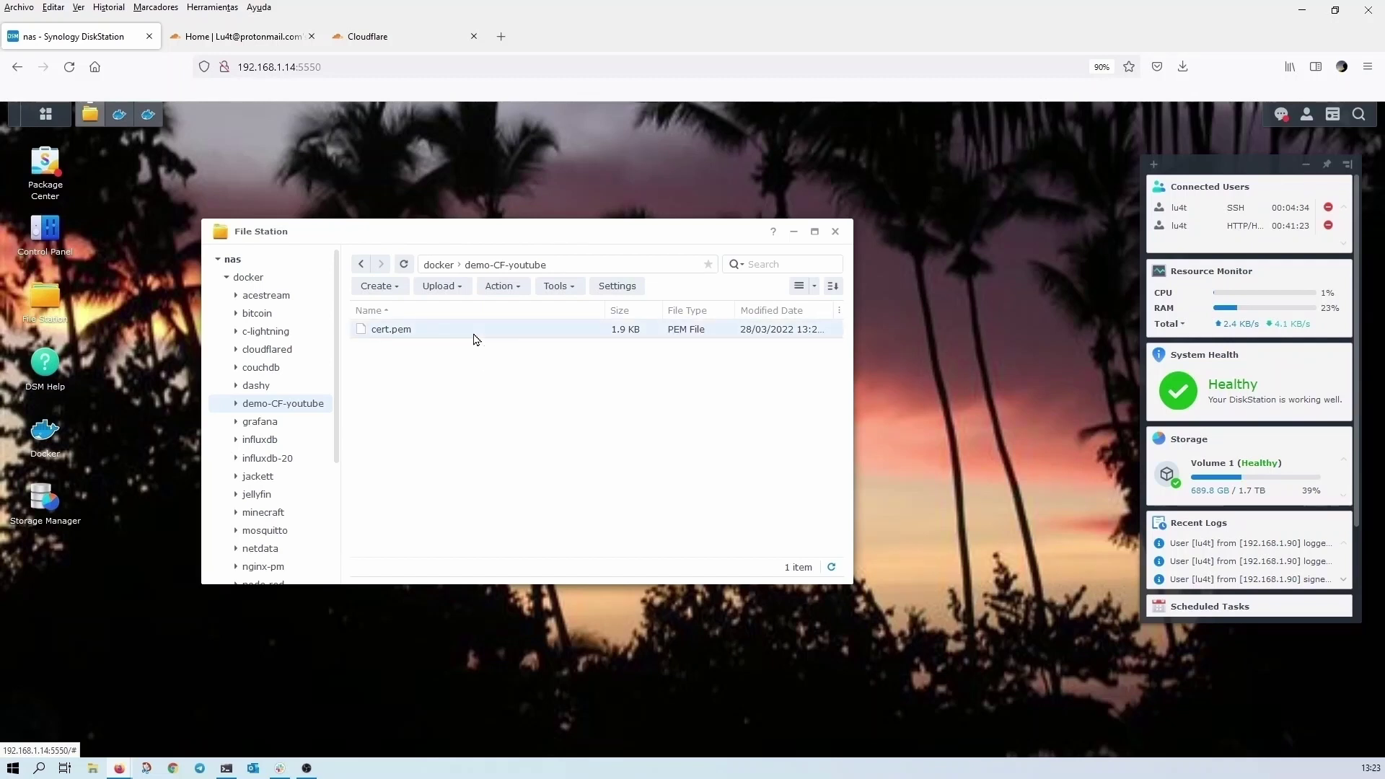
- In the SSH session, list demo-CF-youtube to confirm cert.pem is owned by 65532:65532
{"action": "left_click", "coordinate": [225, 768]}
{"action": "type", "text": "c"}
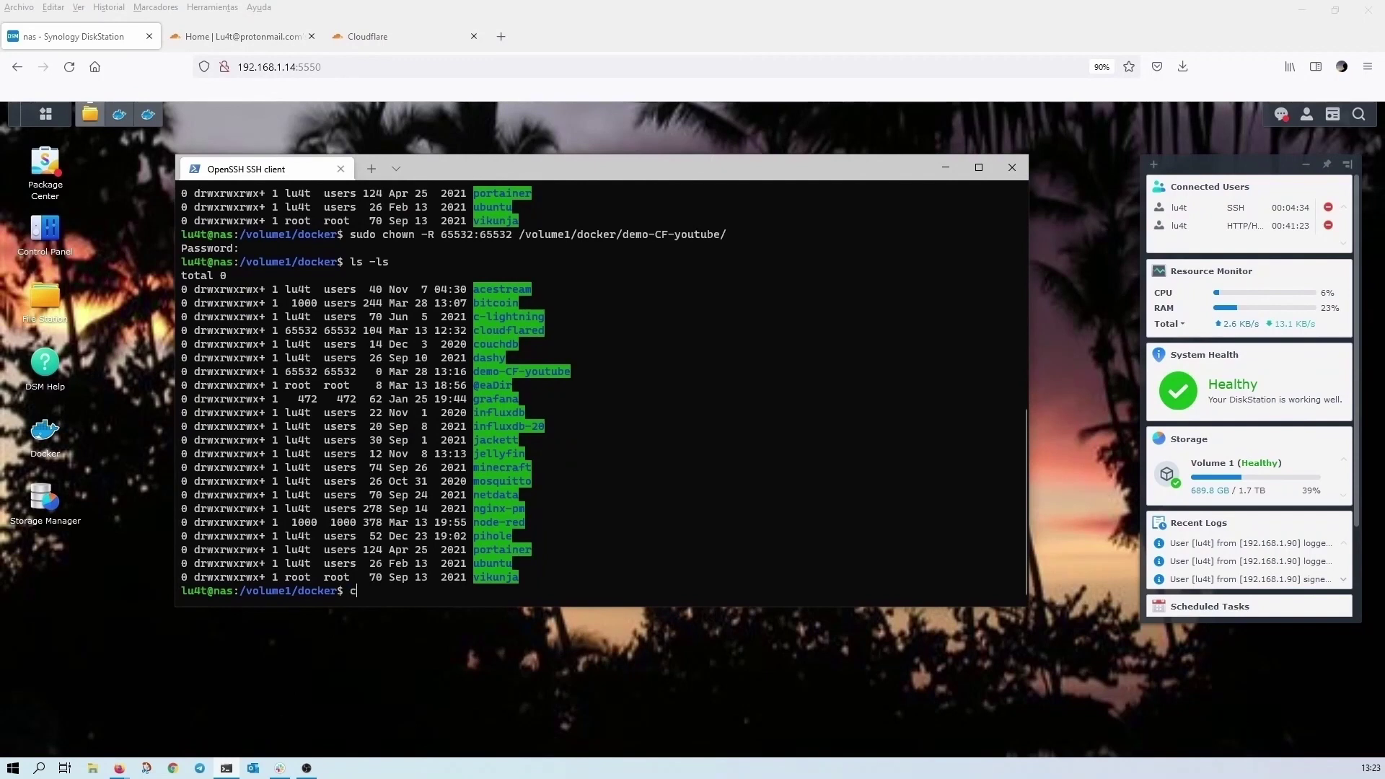
{"action": "type", "text": "d demo-CF-youtube/"}
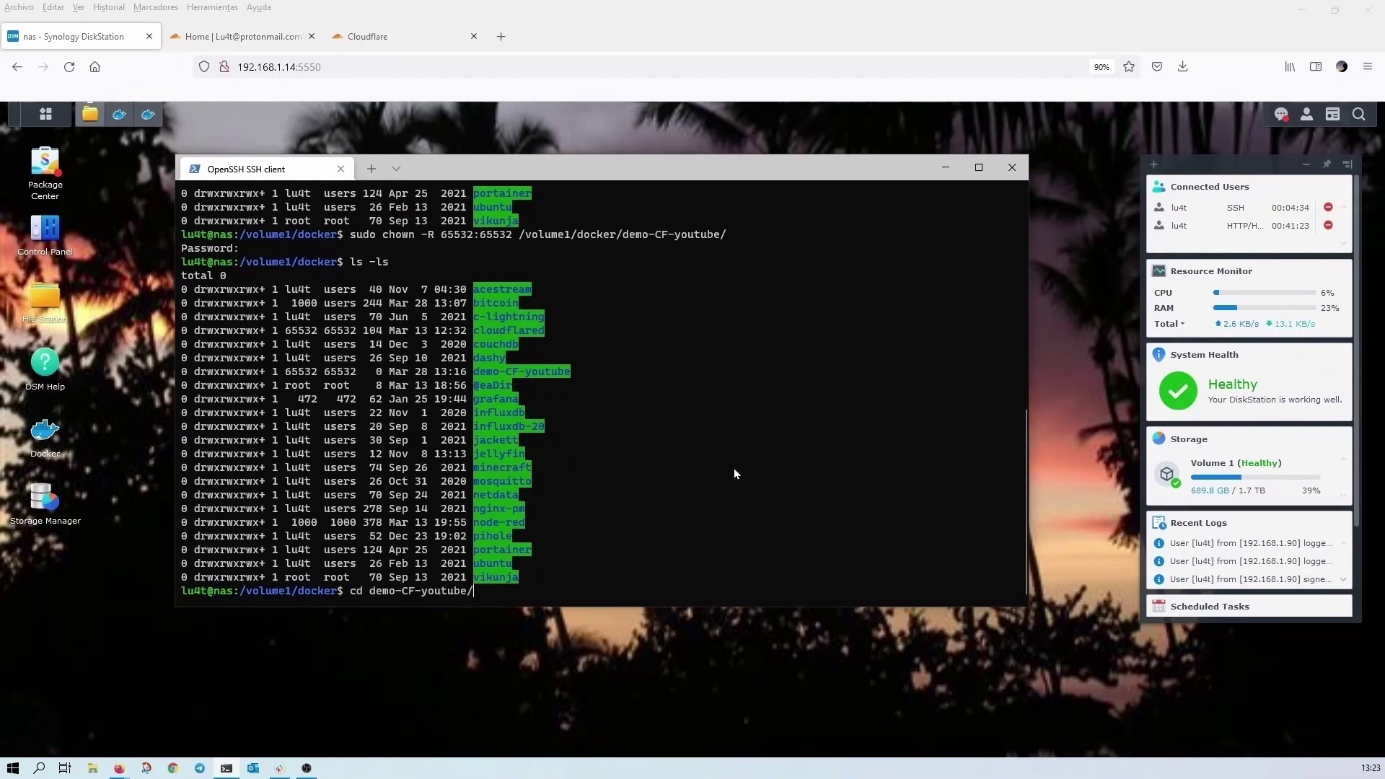
{"action": "key", "text": "Return"}
{"action": "type", "text": "cle"}
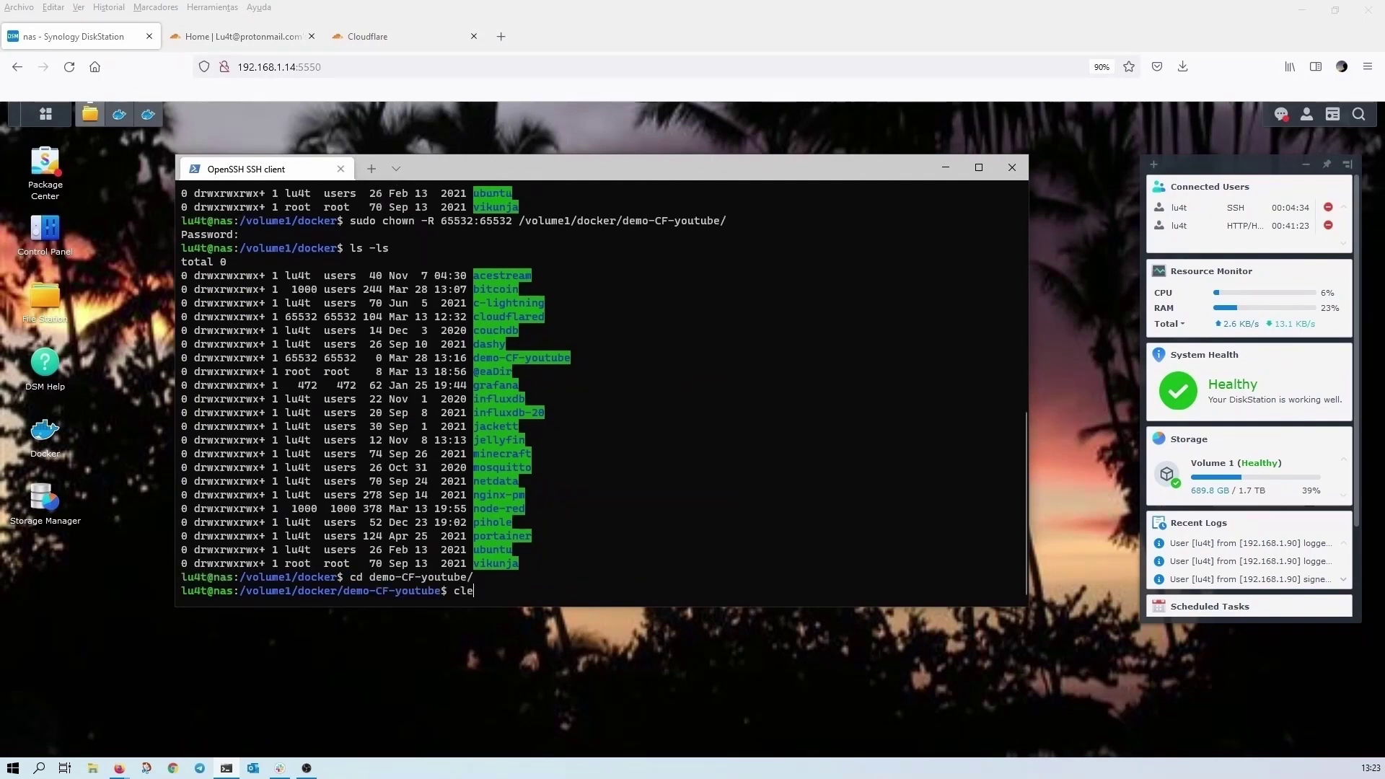
{"action": "type", "text": "ar"}
{"action": "key", "text": "Return"}
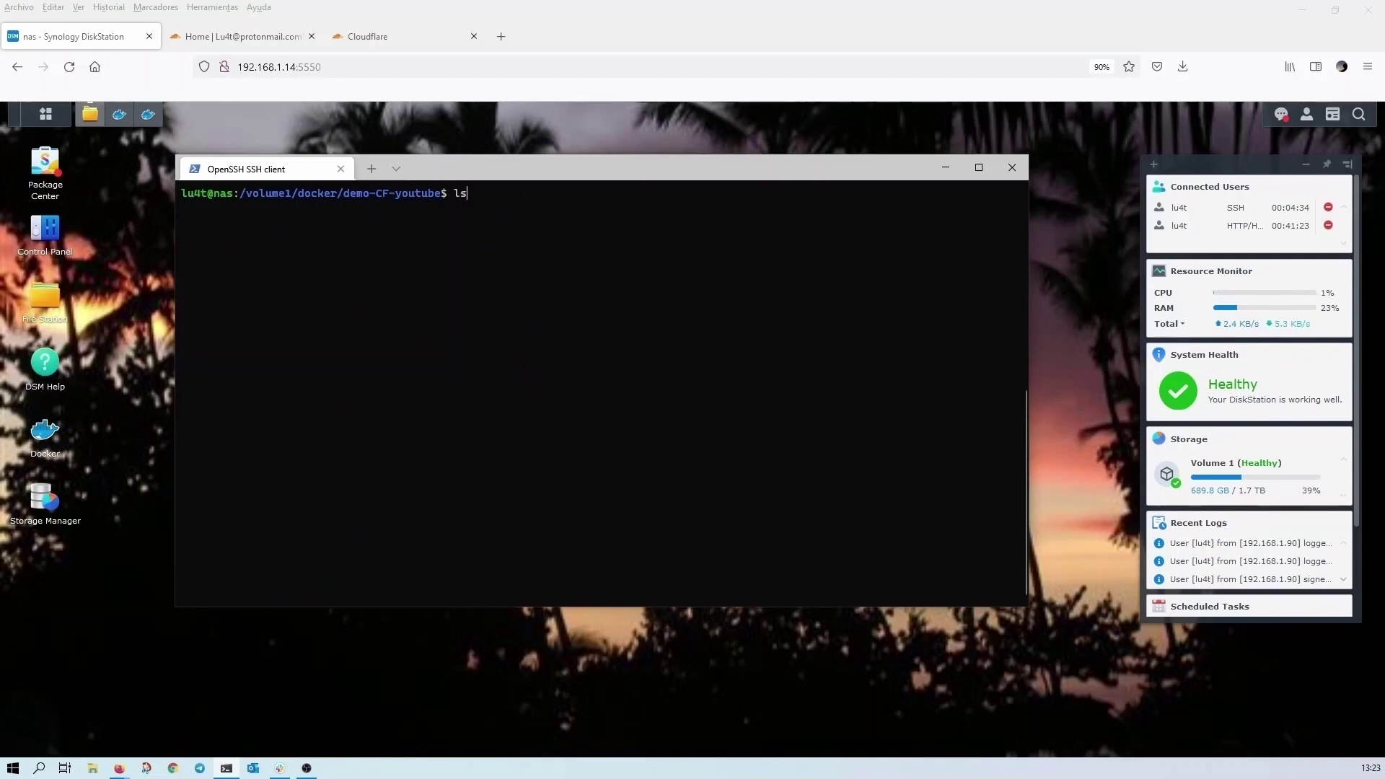
{"action": "key", "text": "Return"}
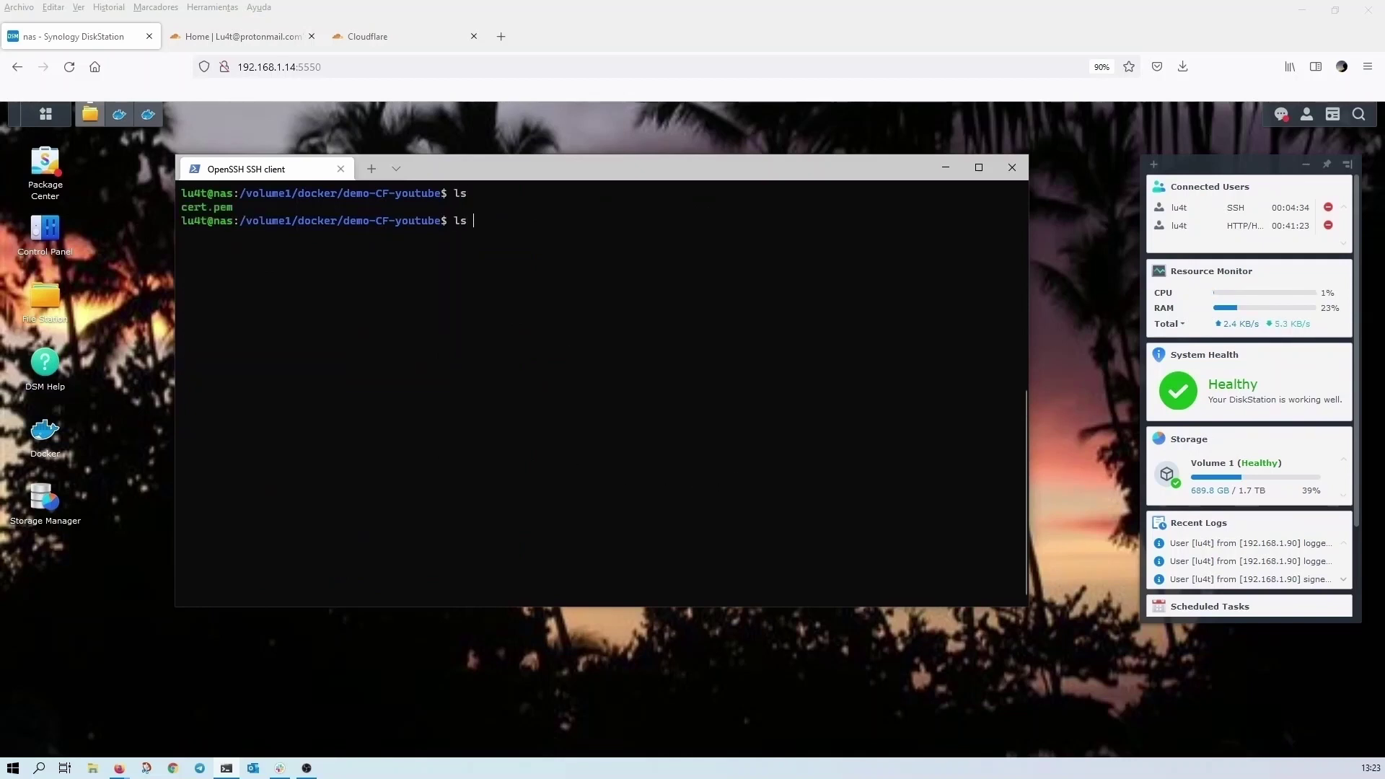
{"action": "key", "text": "Return"}
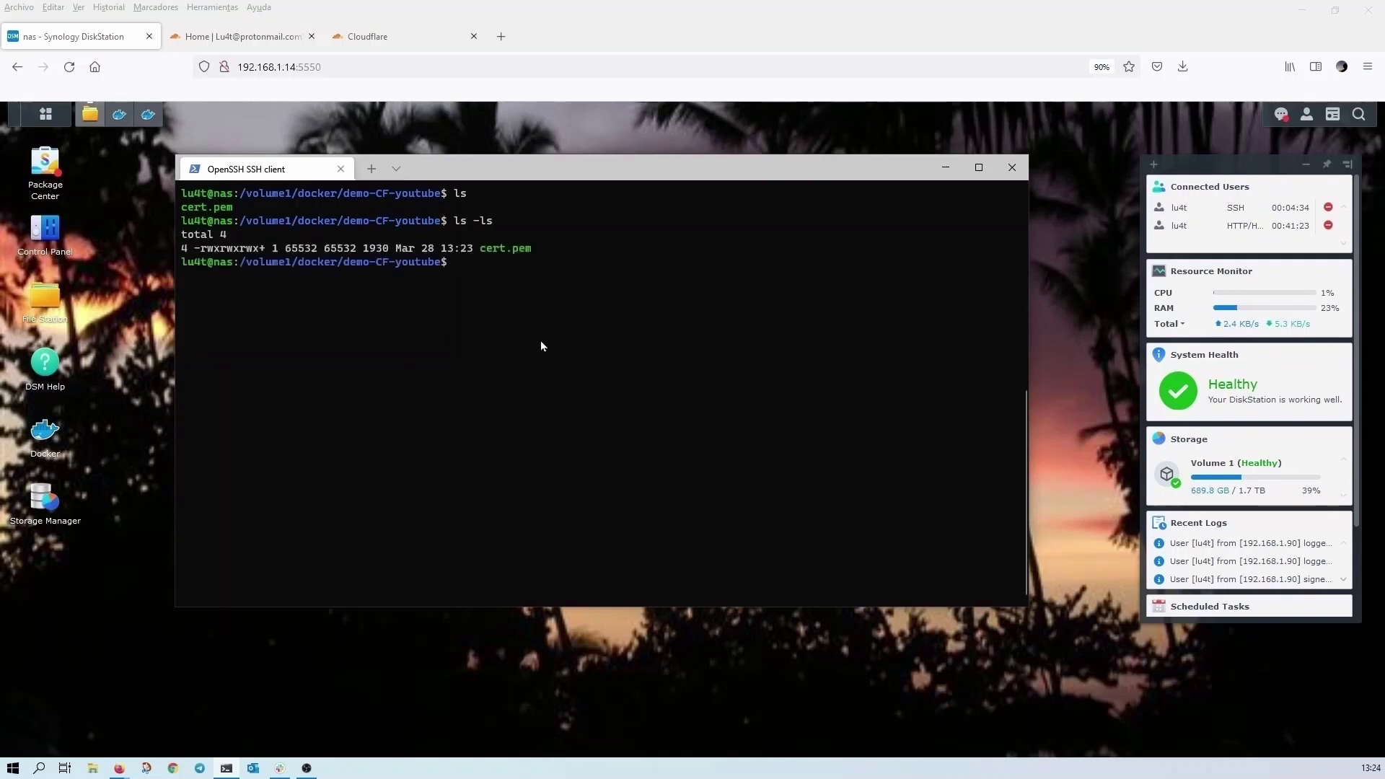
{"action": "left_click_drag", "start_coordinate": [537, 250], "coordinate": [201, 252]}
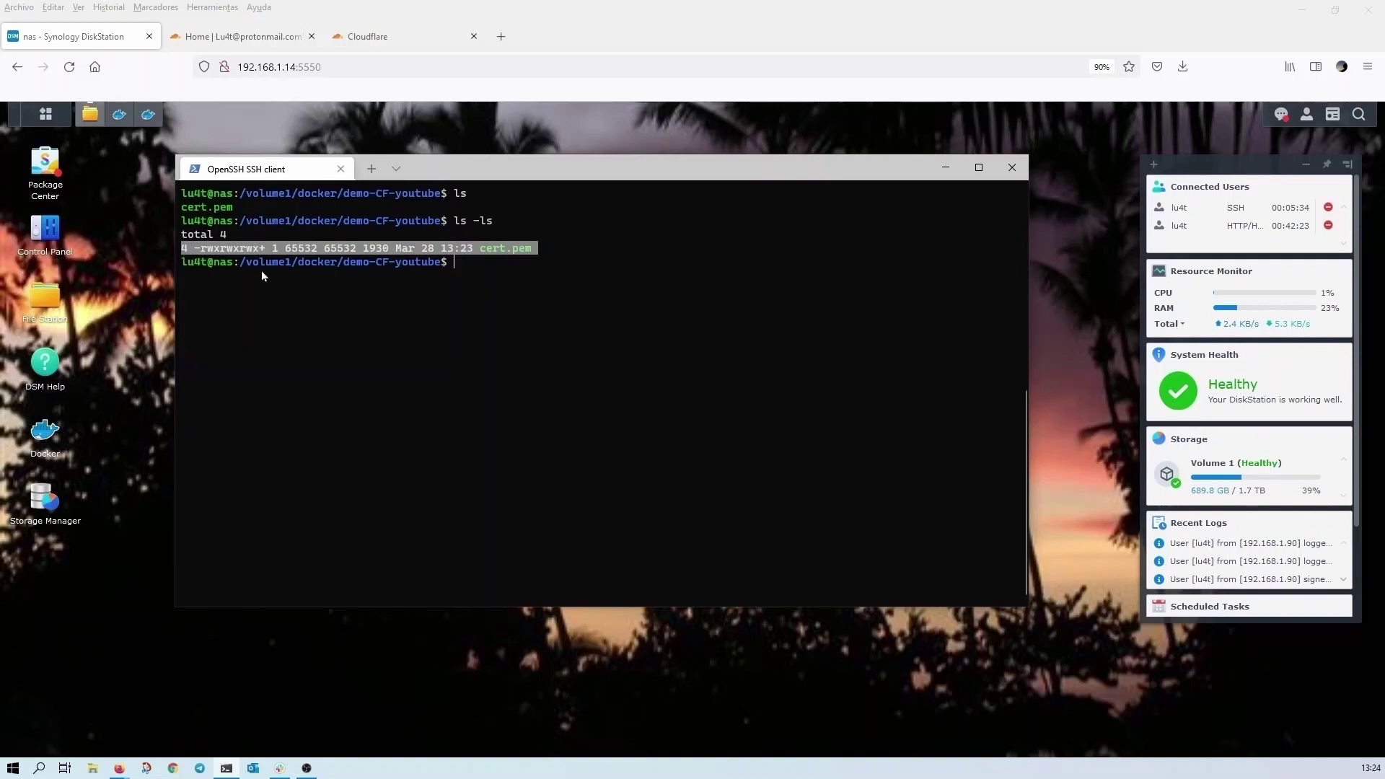
{"action": "left_click", "coordinate": [484, 262]}
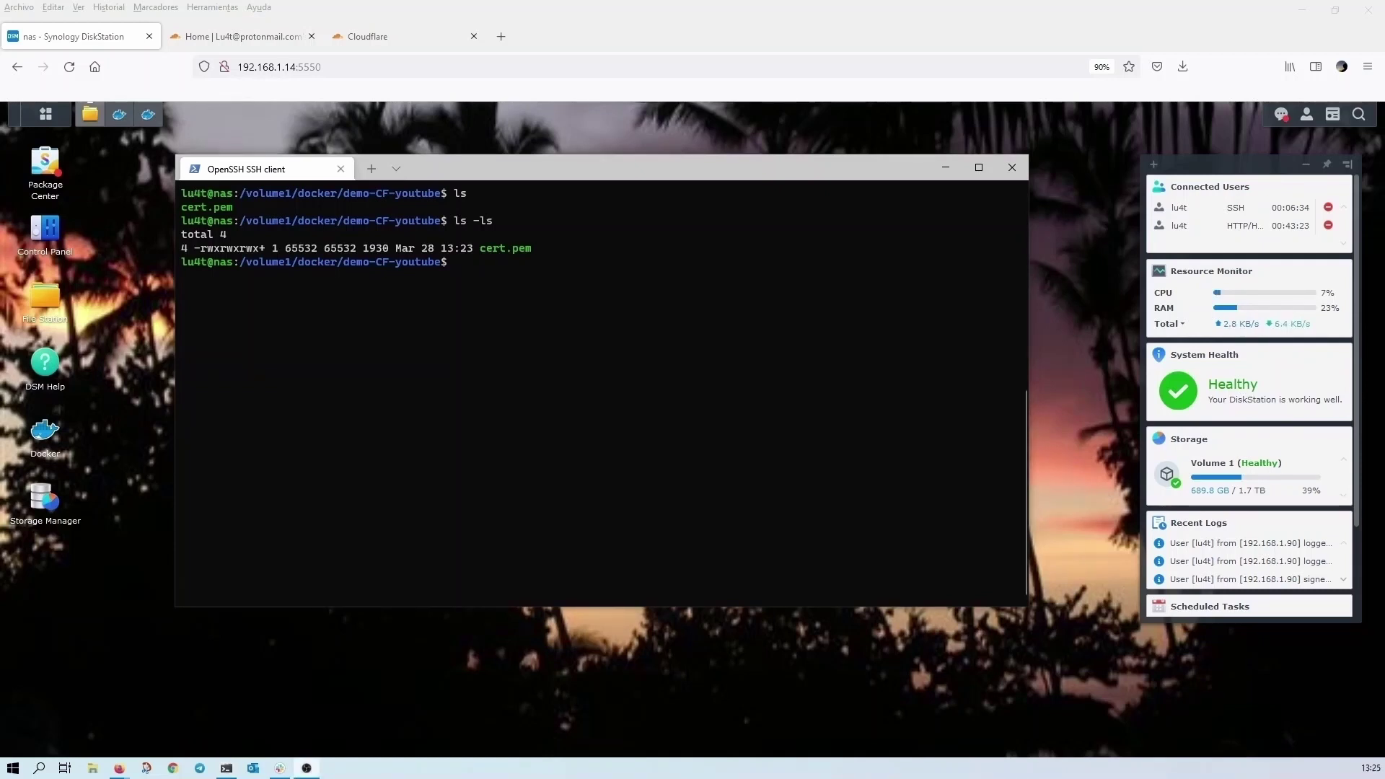
{"action": "left_click", "coordinate": [985, 176]}
- Export the youtube-demo container's settings into /docker/demo-CF-youtube on the DiskStation
{"action": "left_click", "coordinate": [945, 167]}
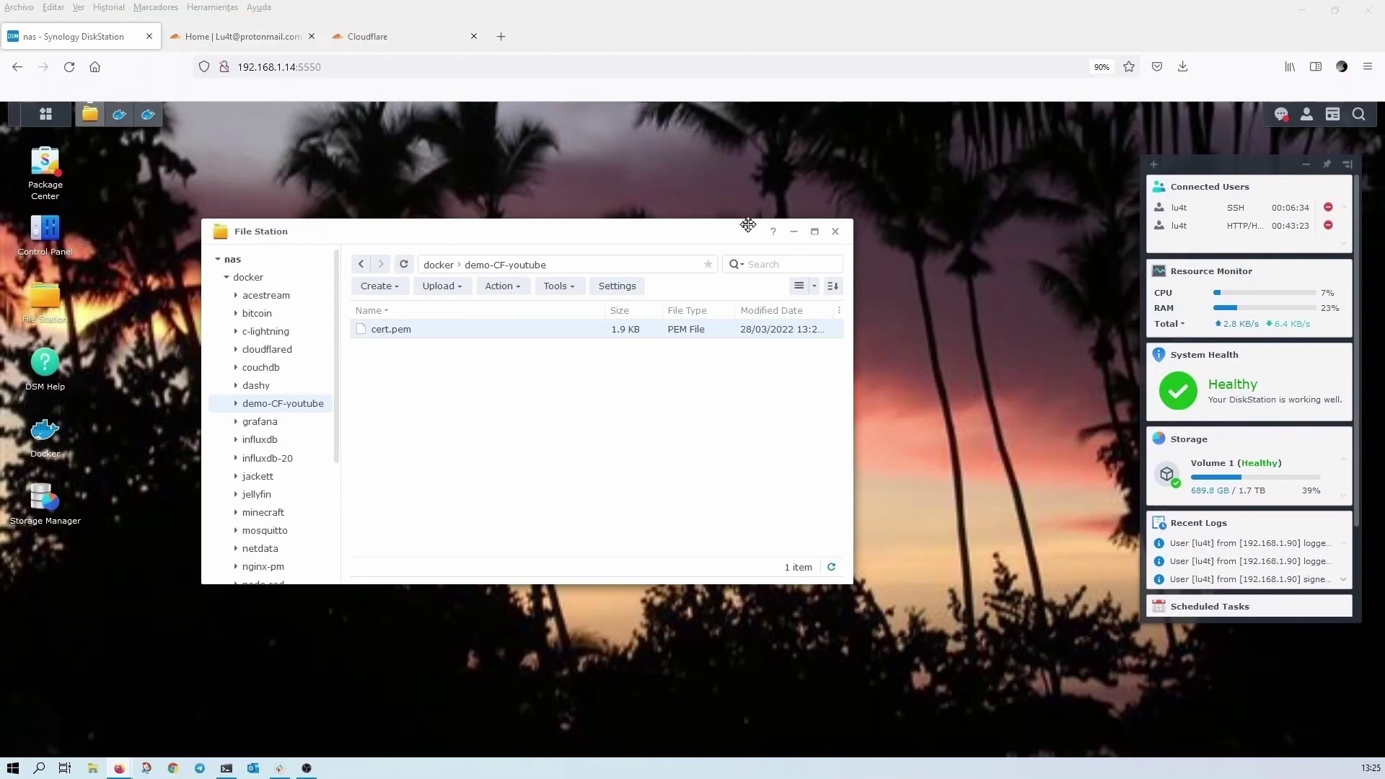
{"action": "left_click", "coordinate": [794, 233]}
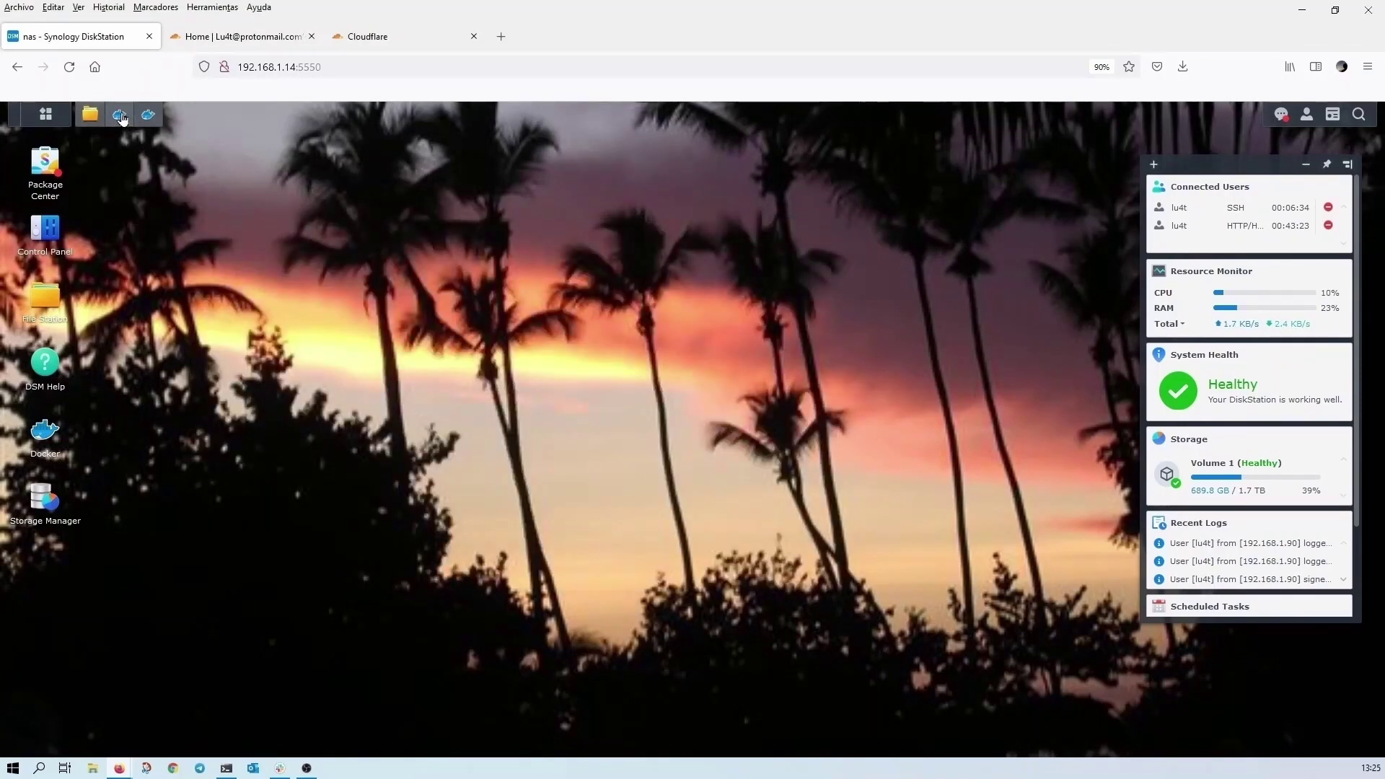
{"action": "left_click", "coordinate": [121, 117]}
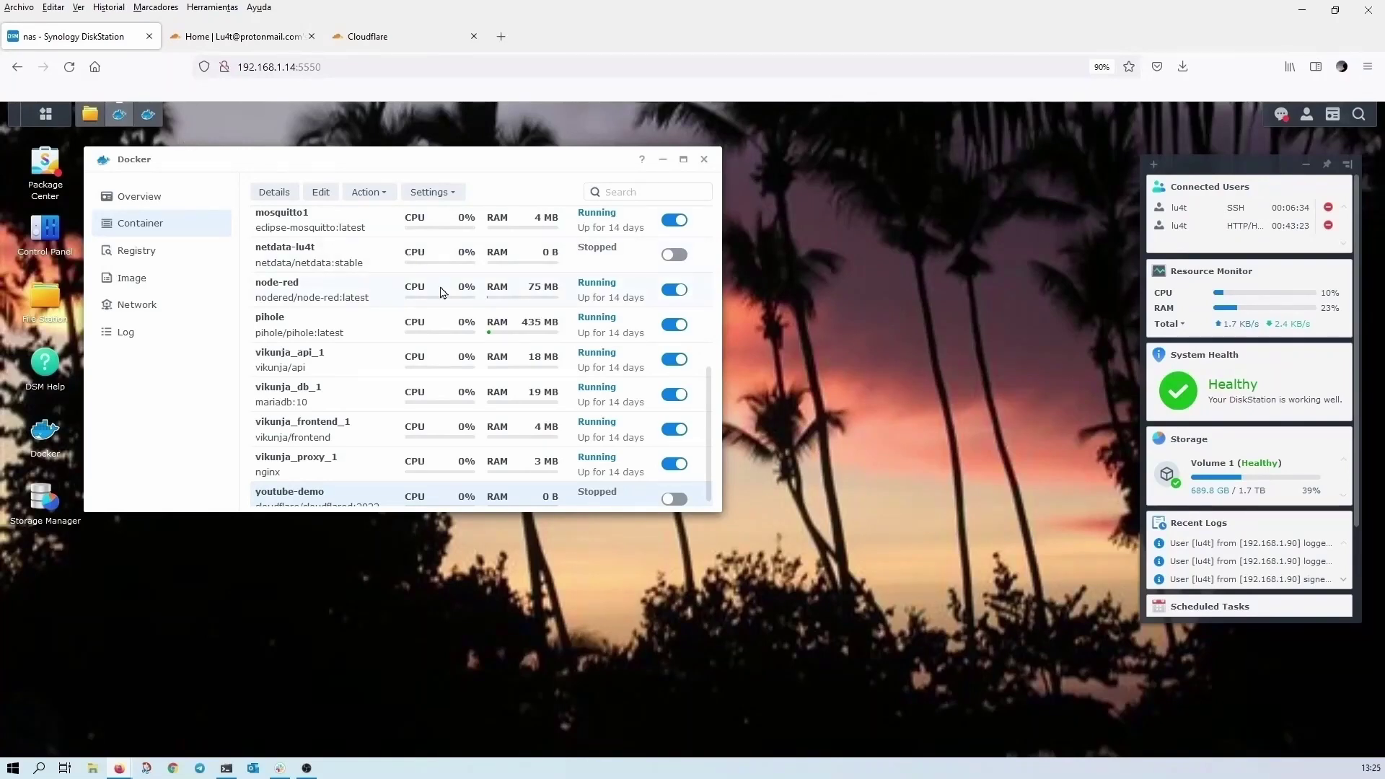
{"action": "scroll", "coordinate": [443, 288], "scroll_direction": "down", "scroll_amount": 1}
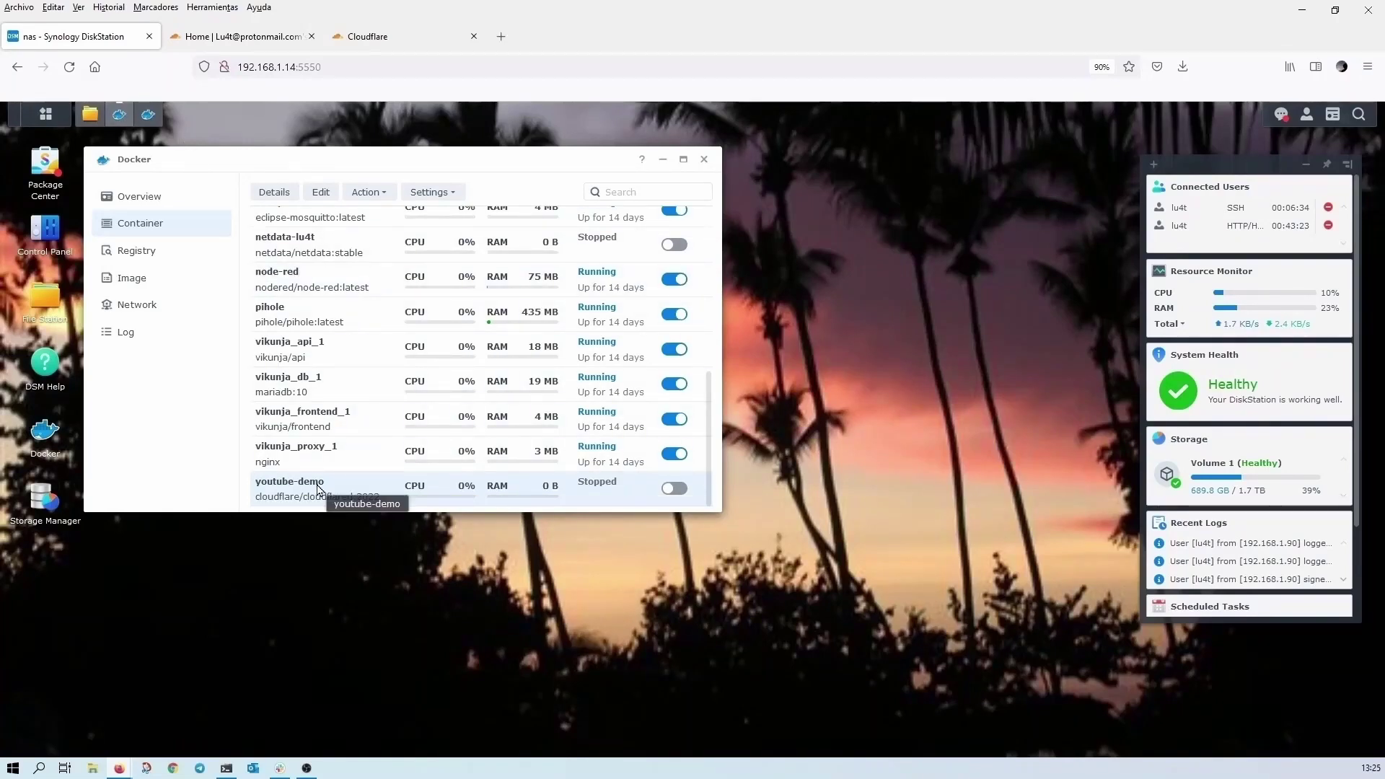
{"action": "right_click", "coordinate": [502, 495]}
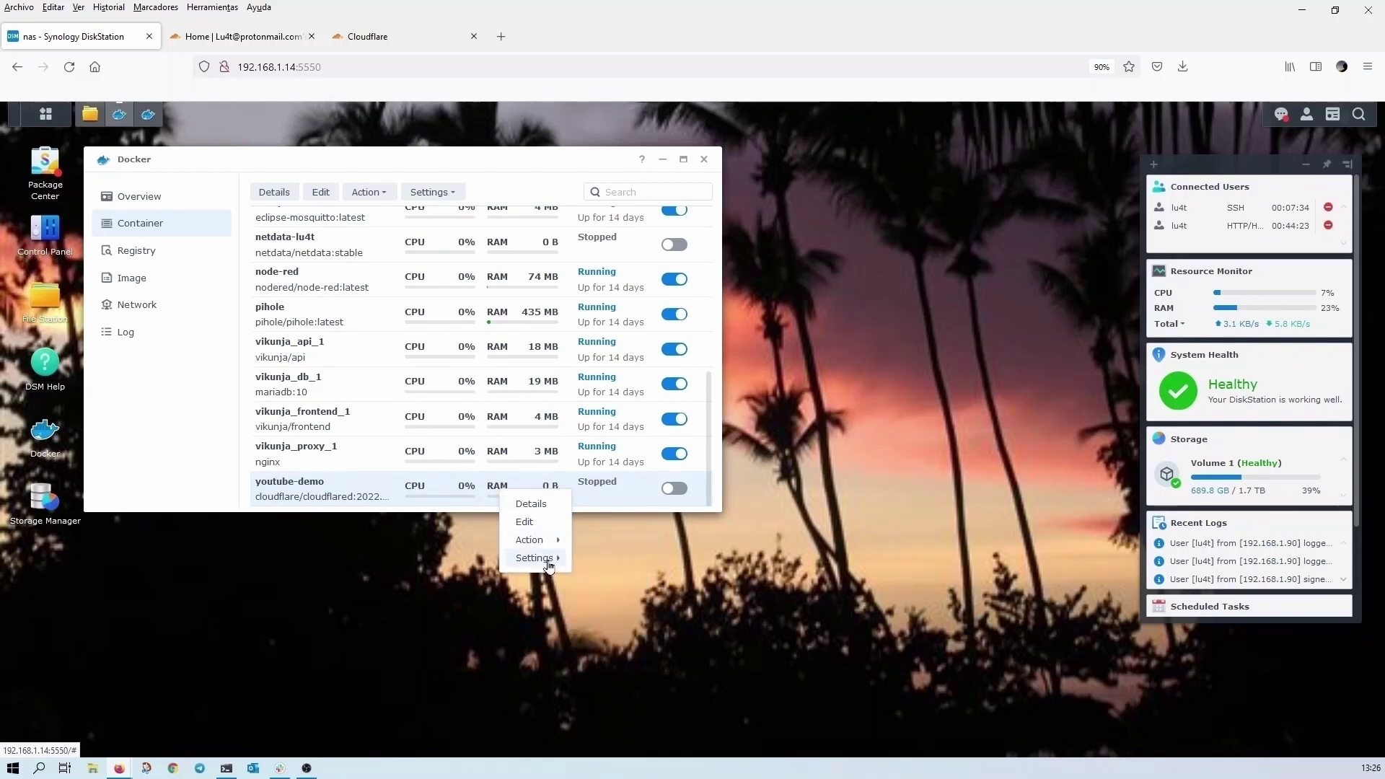
{"action": "mouse_move", "coordinate": [548, 565]}
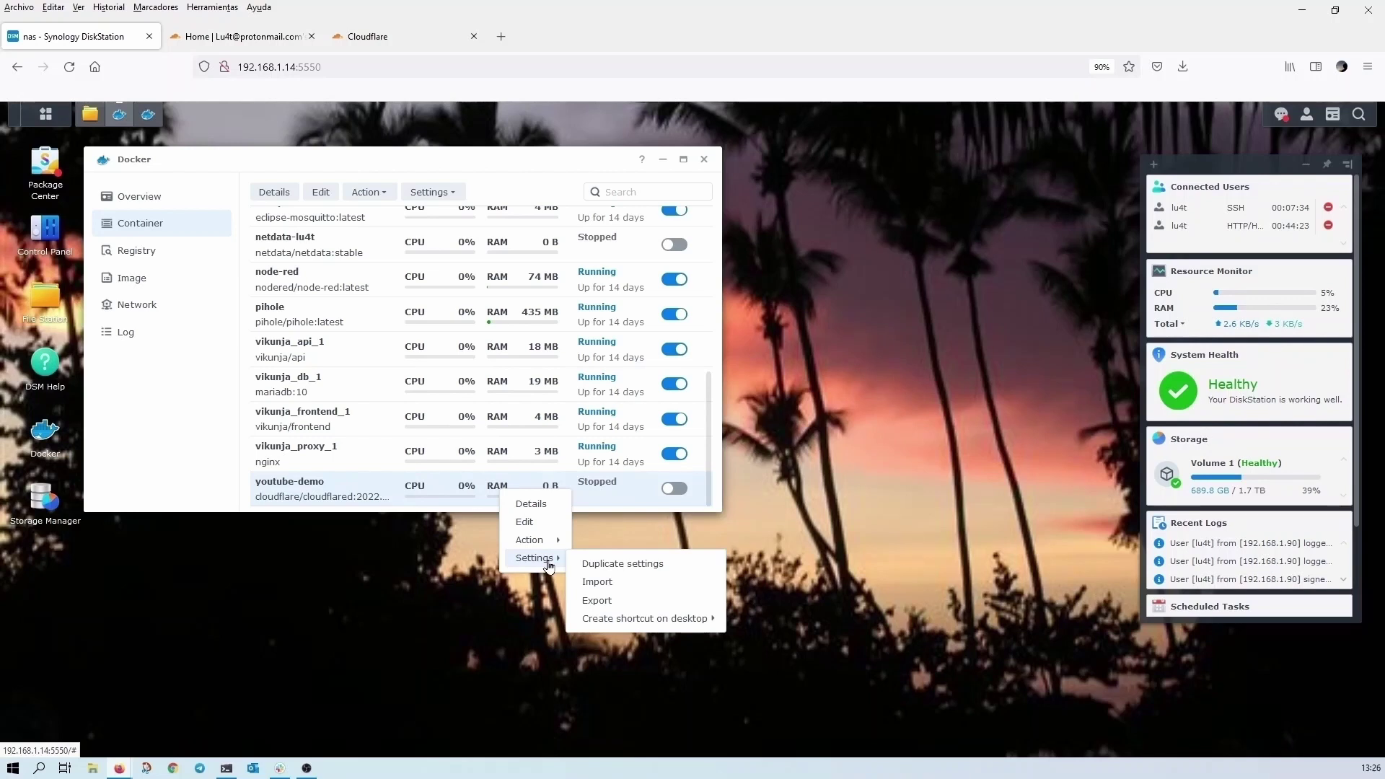
{"action": "left_click", "coordinate": [621, 608]}
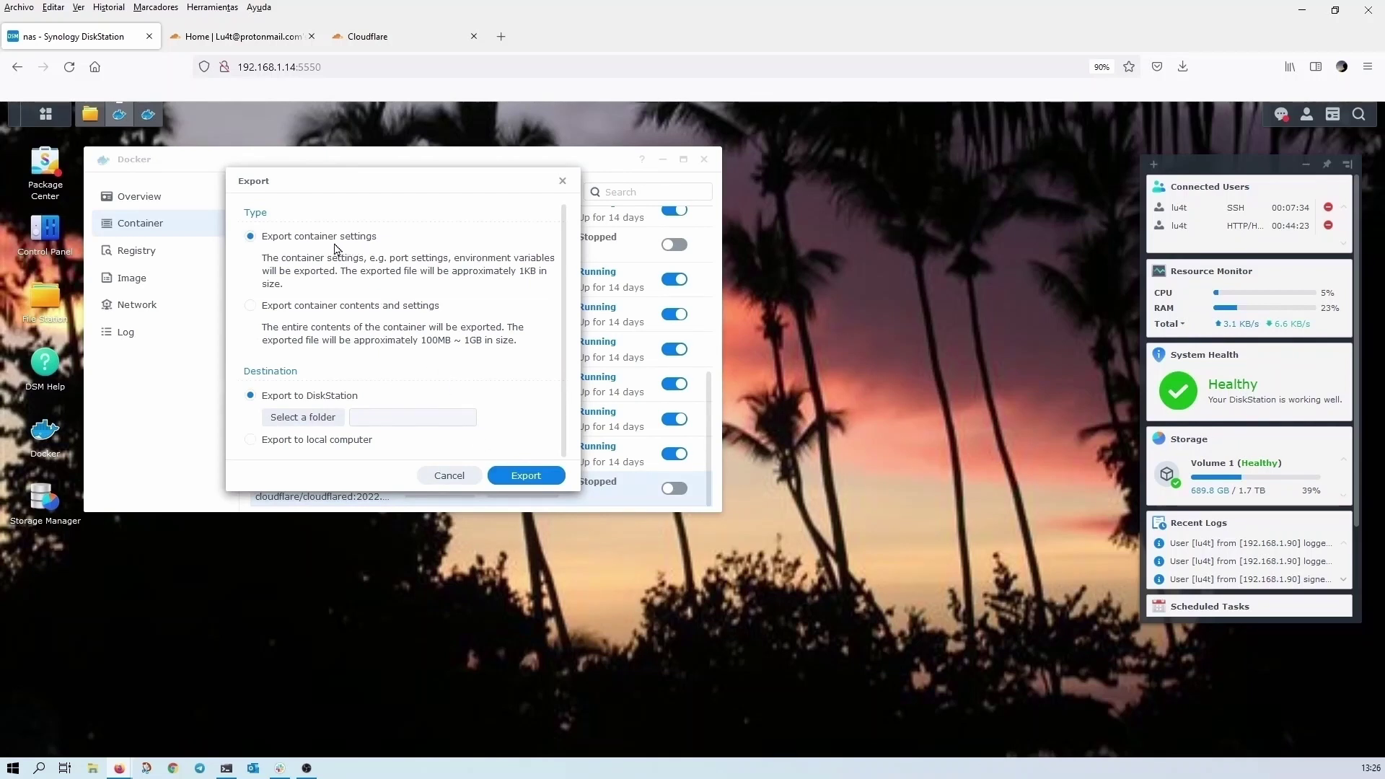
{"action": "left_click", "coordinate": [303, 417]}
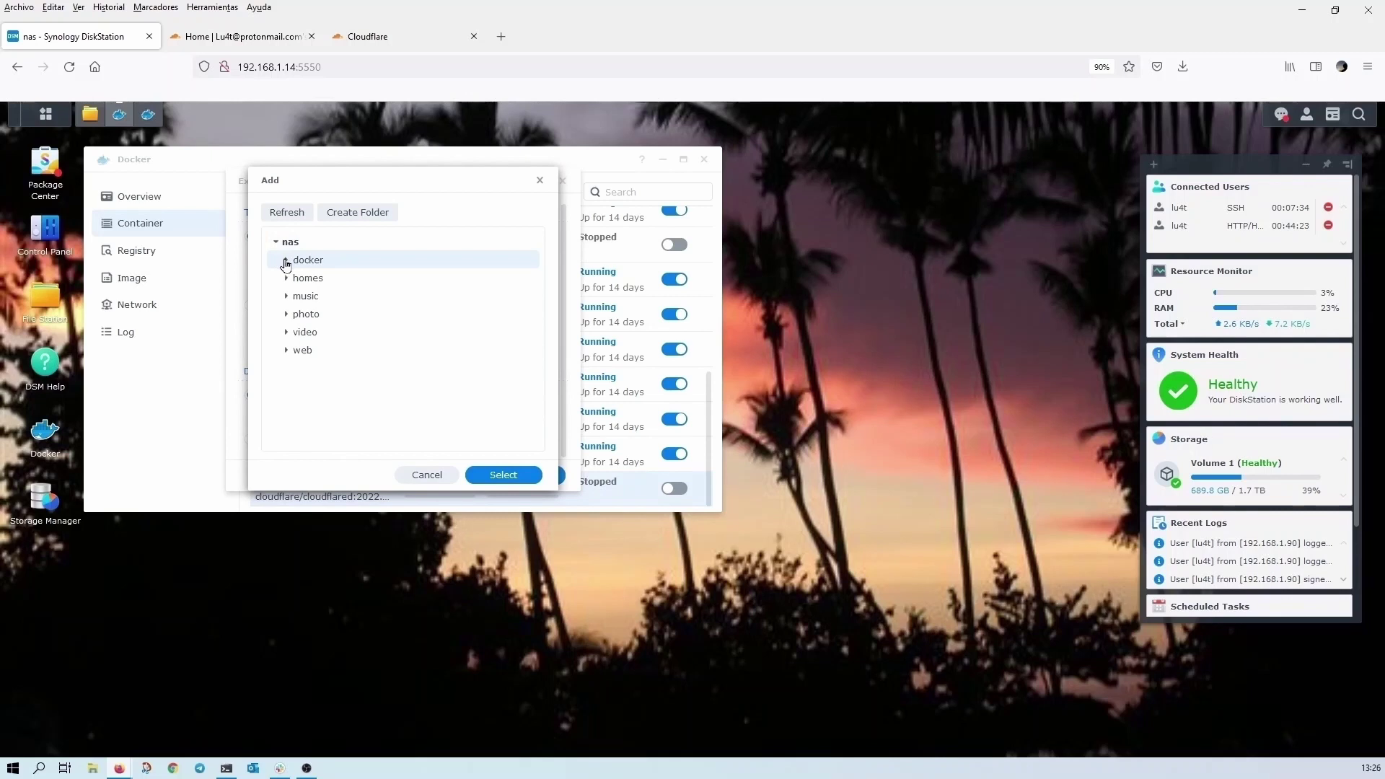
{"action": "left_click", "coordinate": [286, 261]}
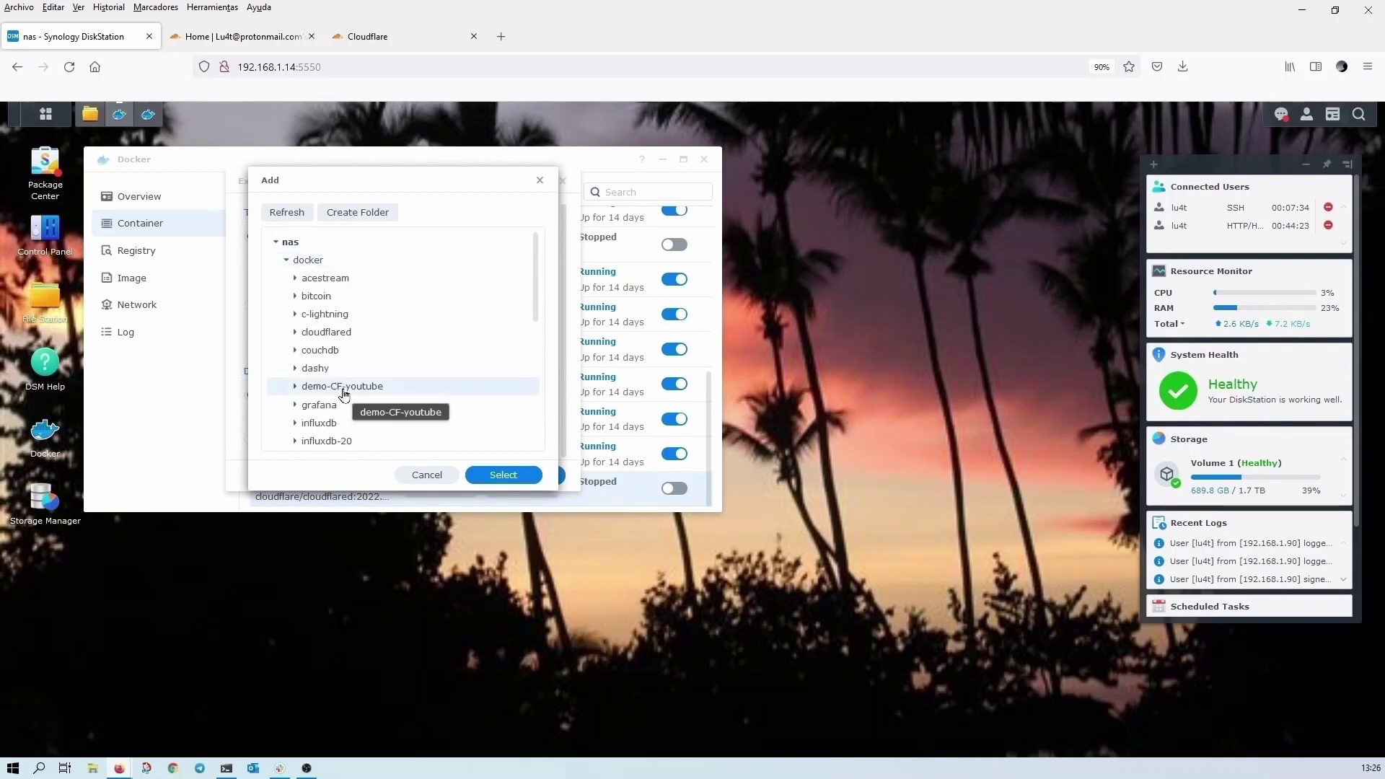
{"action": "left_click", "coordinate": [504, 474]}
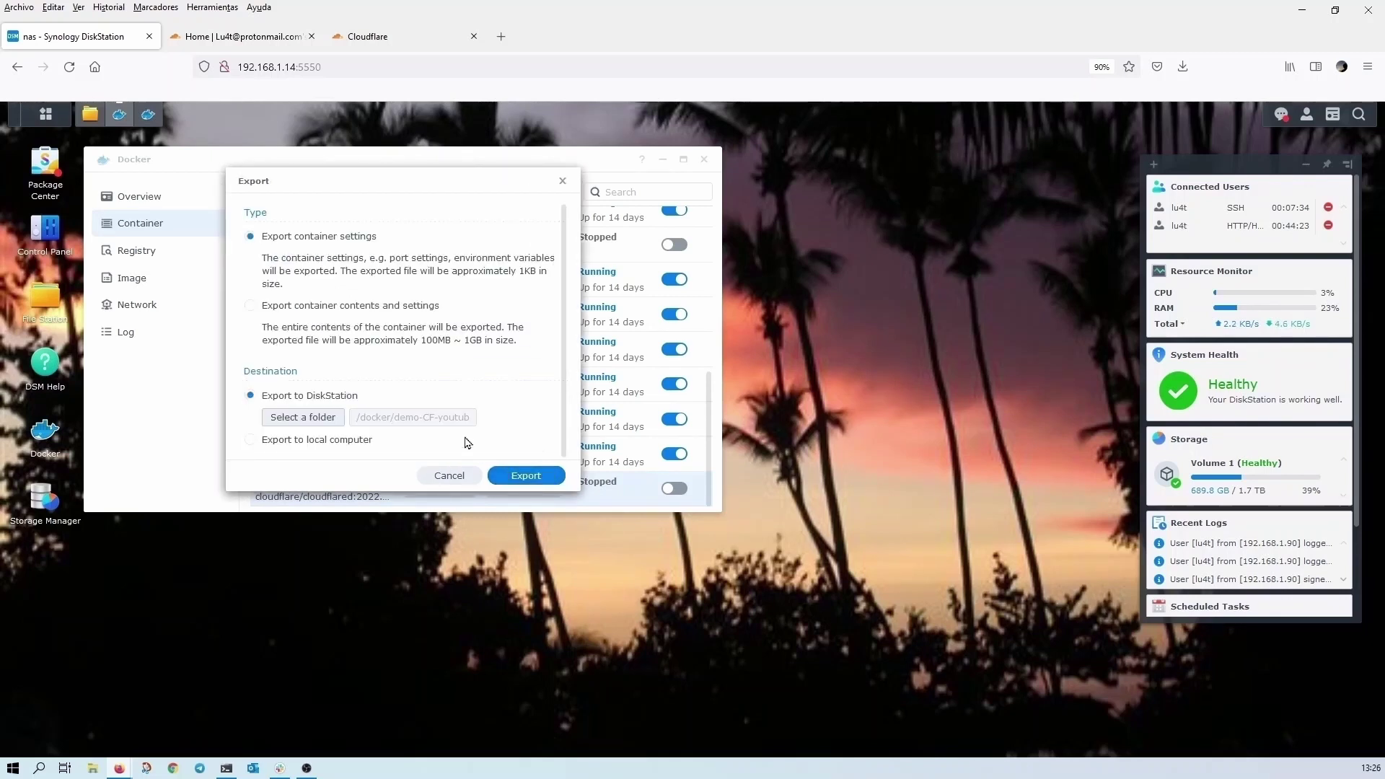
{"action": "left_click", "coordinate": [525, 475]}
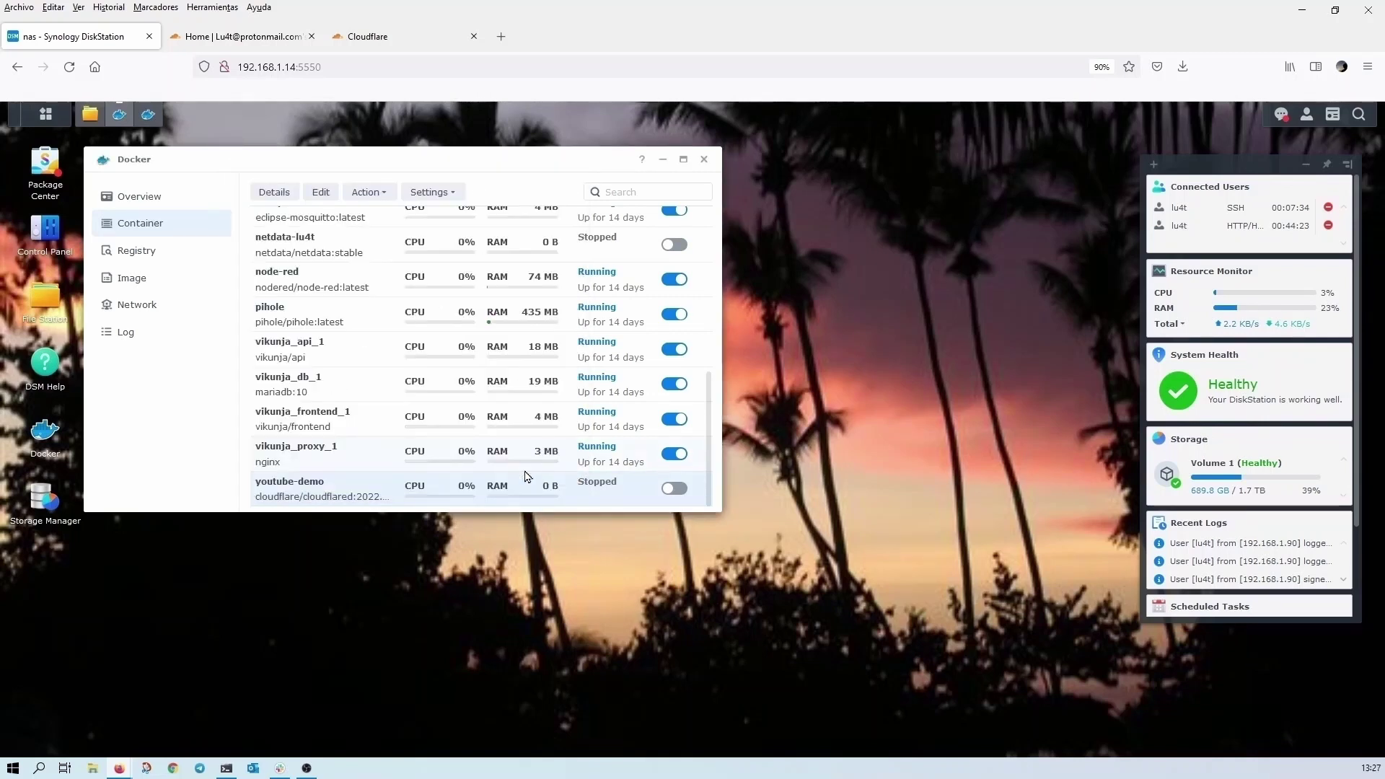
- Refresh the demo-CF-youtube folder and open youtube-demo.syno.json in Text Editor
{"action": "left_click", "coordinate": [90, 114]}
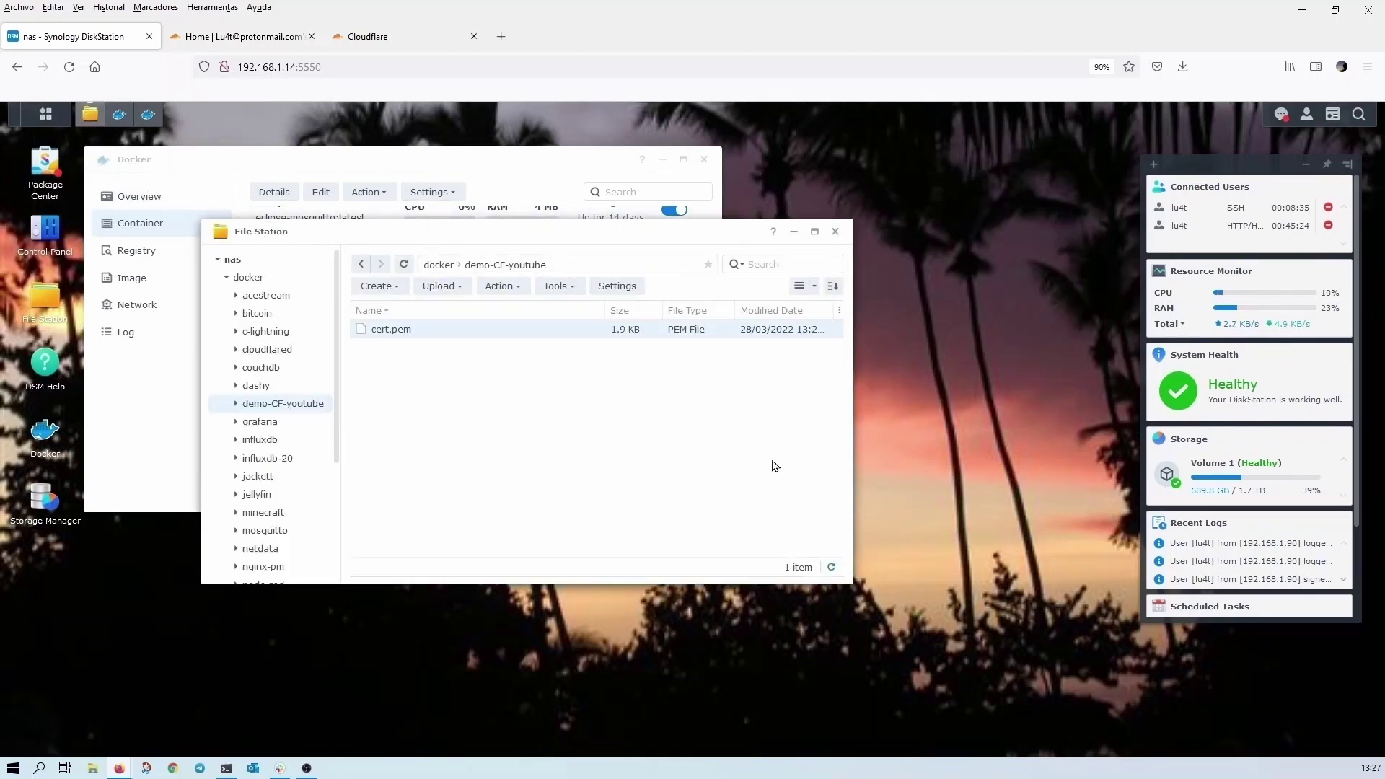
{"action": "left_click", "coordinate": [832, 568]}
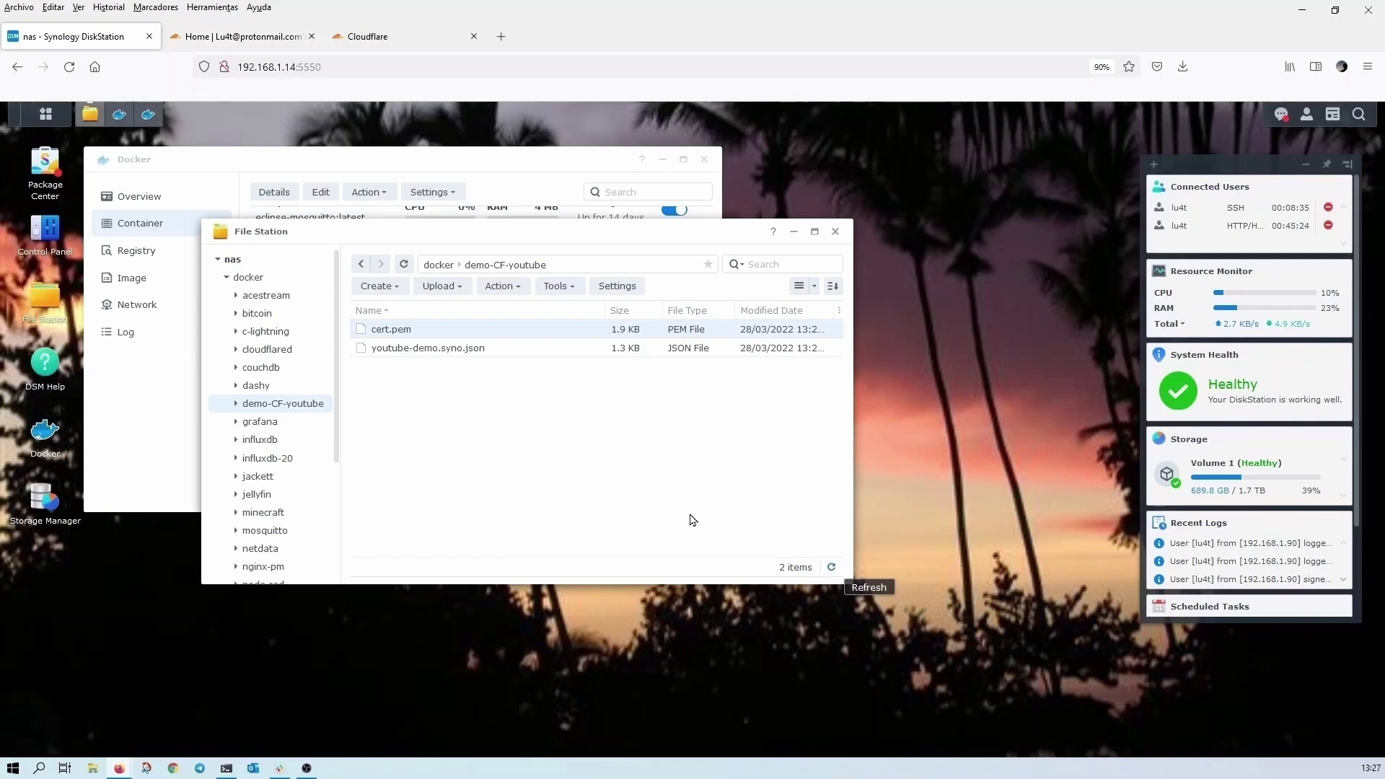
{"action": "double_click", "coordinate": [433, 350]}
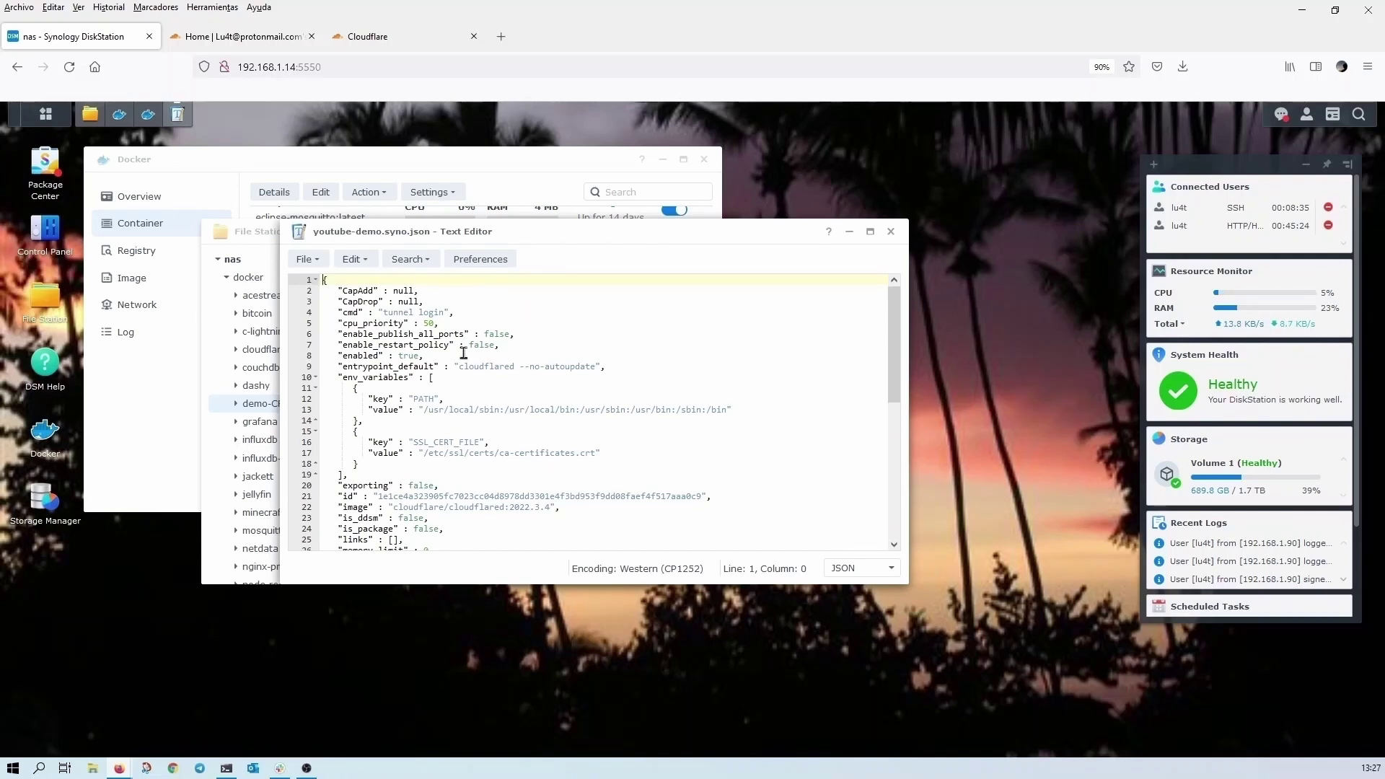
- Change the cmd value to 'tunnel create syno-tunnel', save the file and close the editor
{"action": "double_click", "coordinate": [432, 318]}
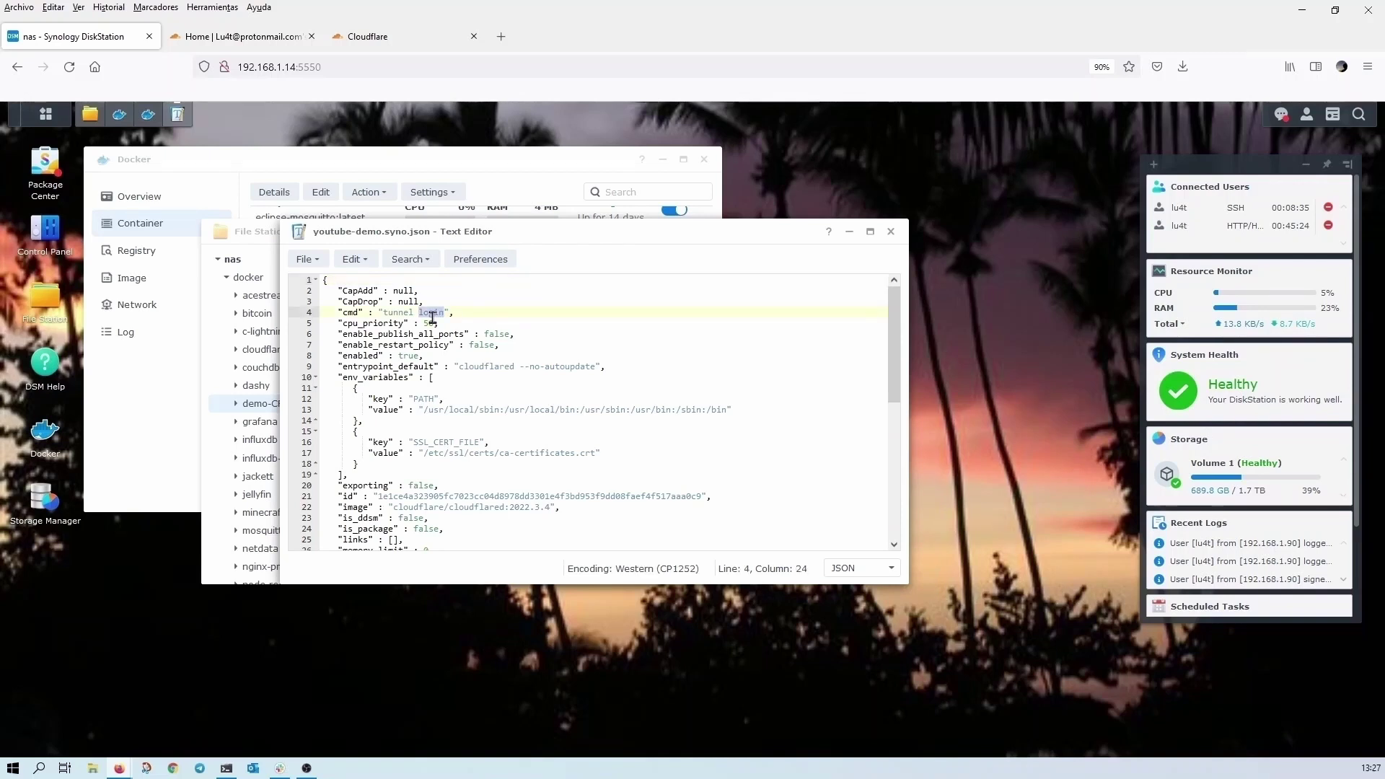
{"action": "type", "text": "create"}
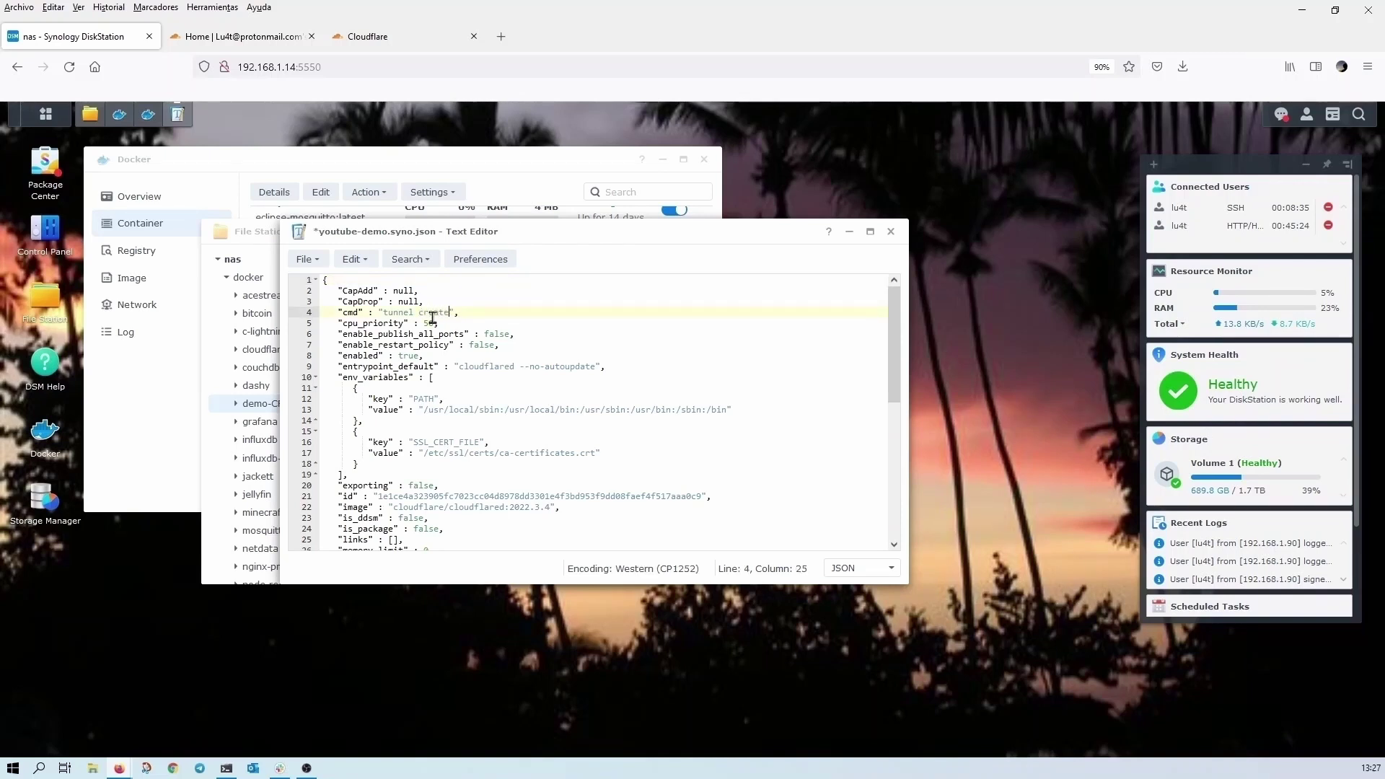
{"action": "type", "text": " sync"}
{"action": "type", "text": "-"}
{"action": "type", "text": "tunnel"}
{"action": "left_click", "coordinate": [303, 261]}
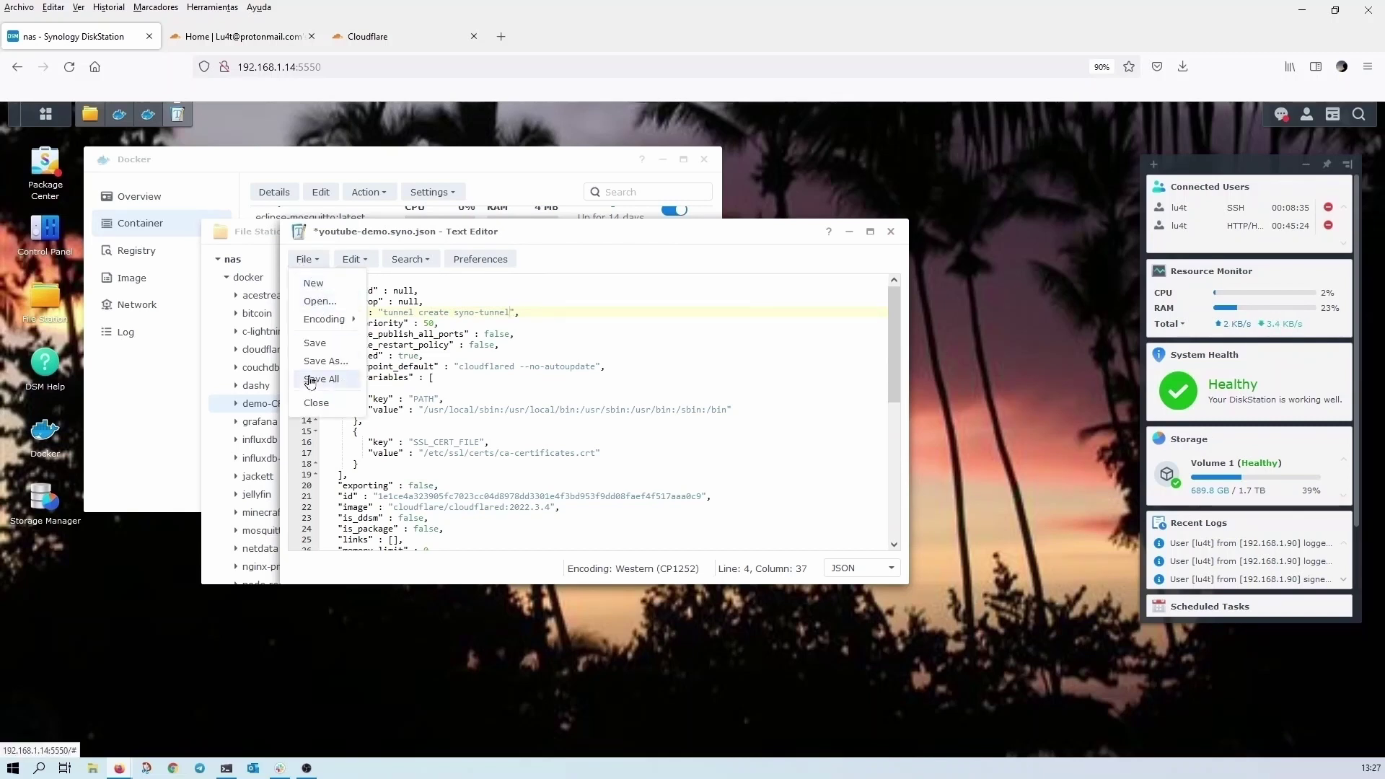
{"action": "left_click", "coordinate": [317, 344]}
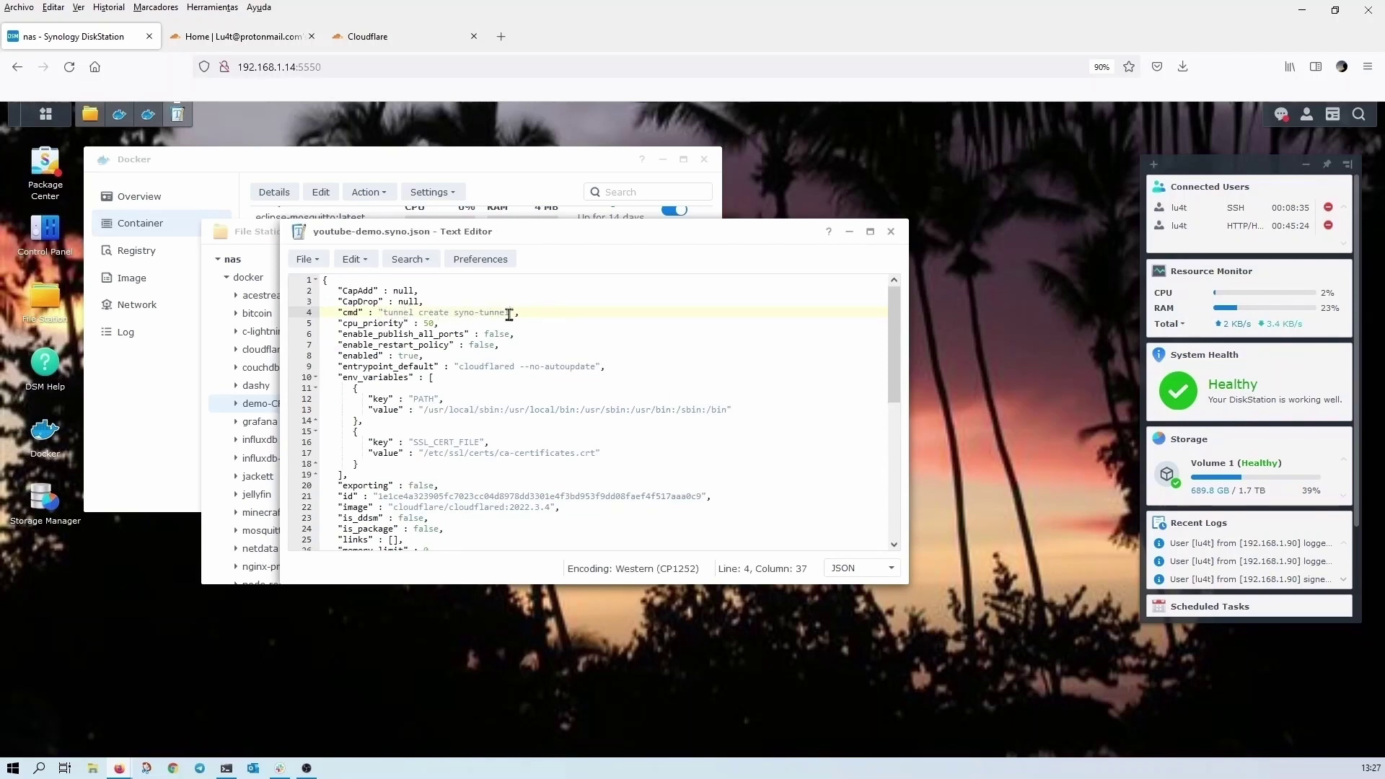
{"action": "left_click", "coordinate": [892, 232]}
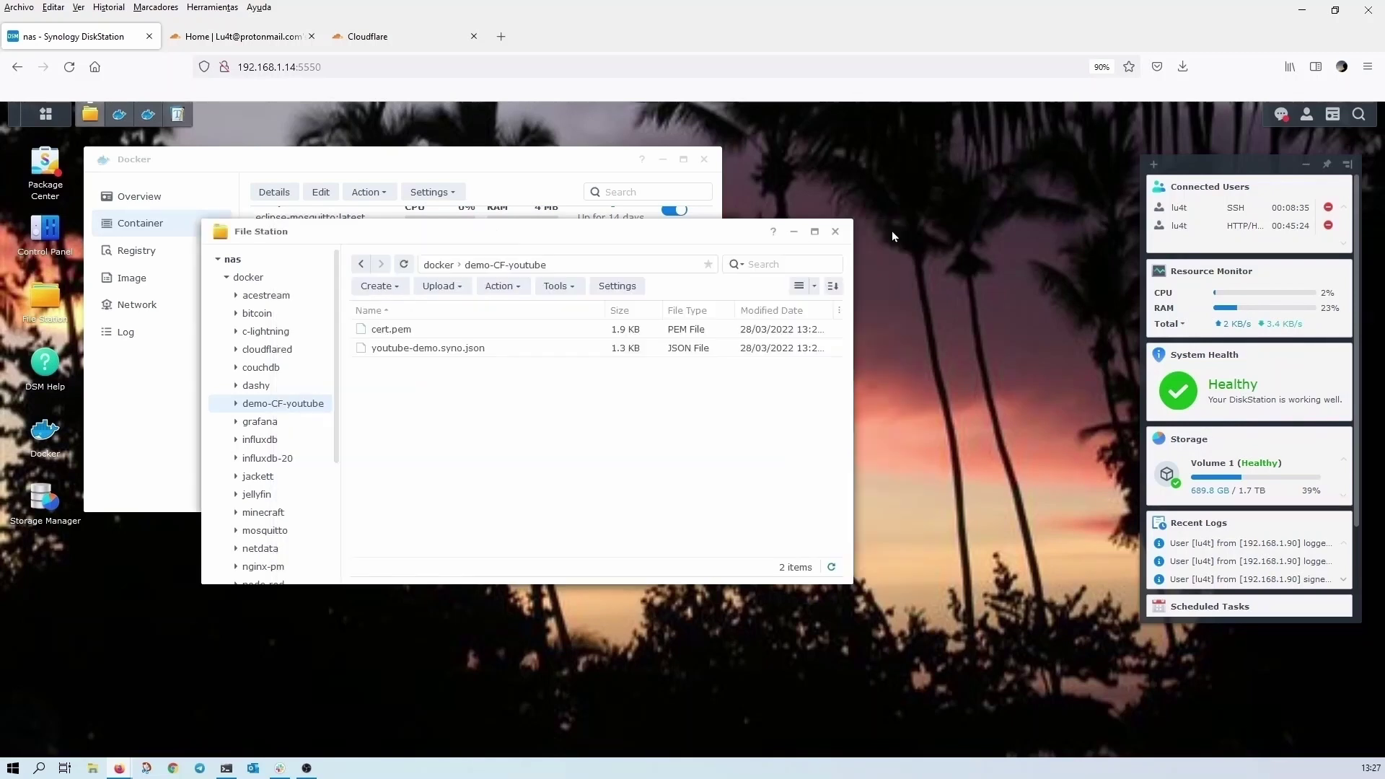
- Import demo-CF-youtube/youtube-demo.syno.json as a new container named youtube-demo-create
{"action": "left_click", "coordinate": [524, 171]}
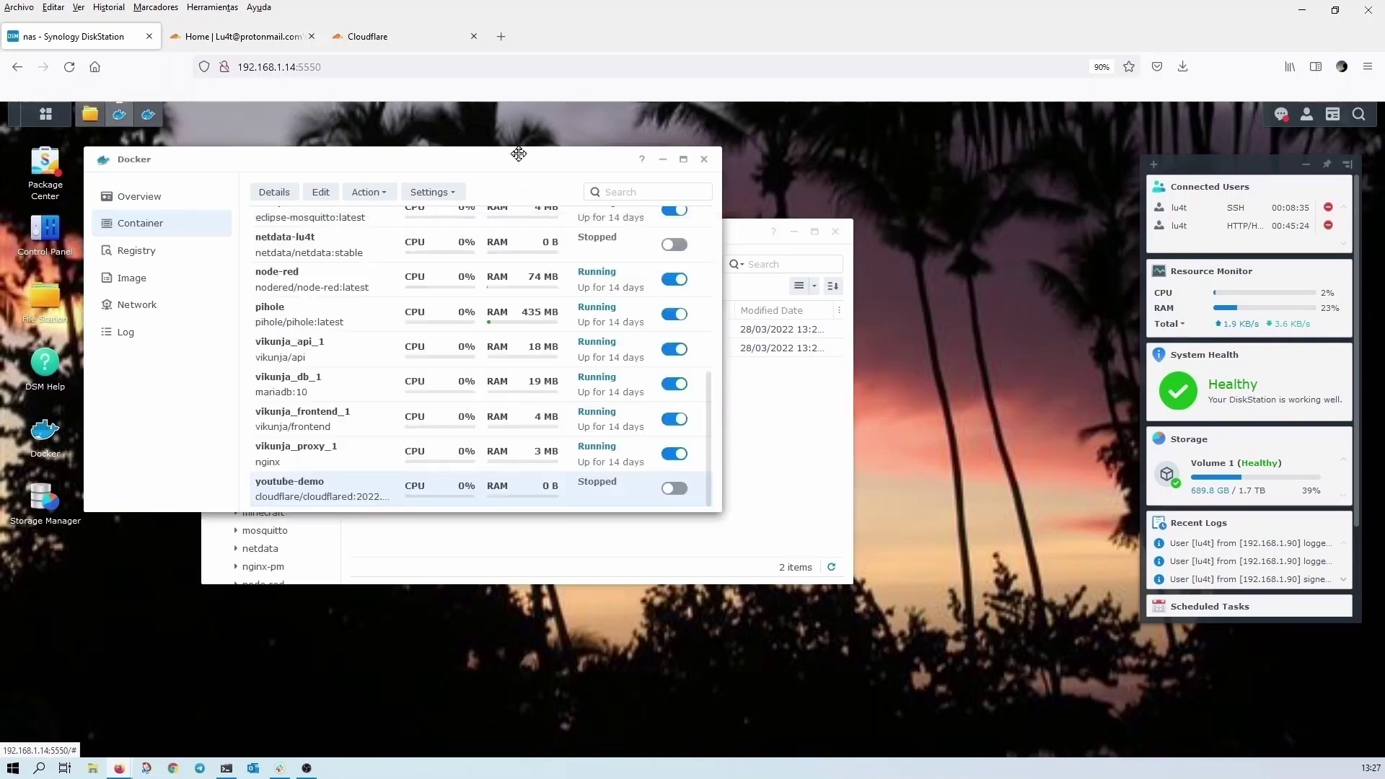
{"action": "right_click", "coordinate": [304, 496]}
{"action": "mouse_move", "coordinate": [351, 546]}
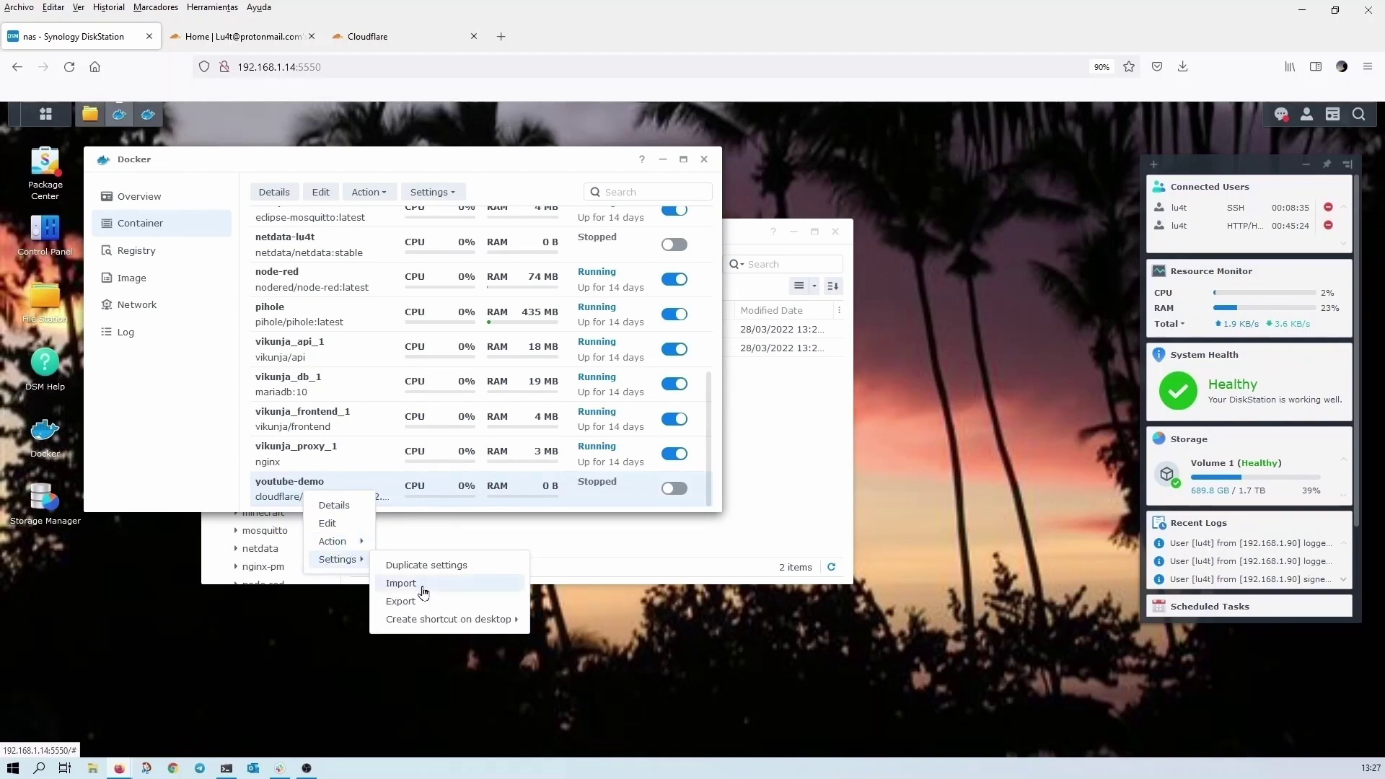
{"action": "left_click", "coordinate": [423, 589]}
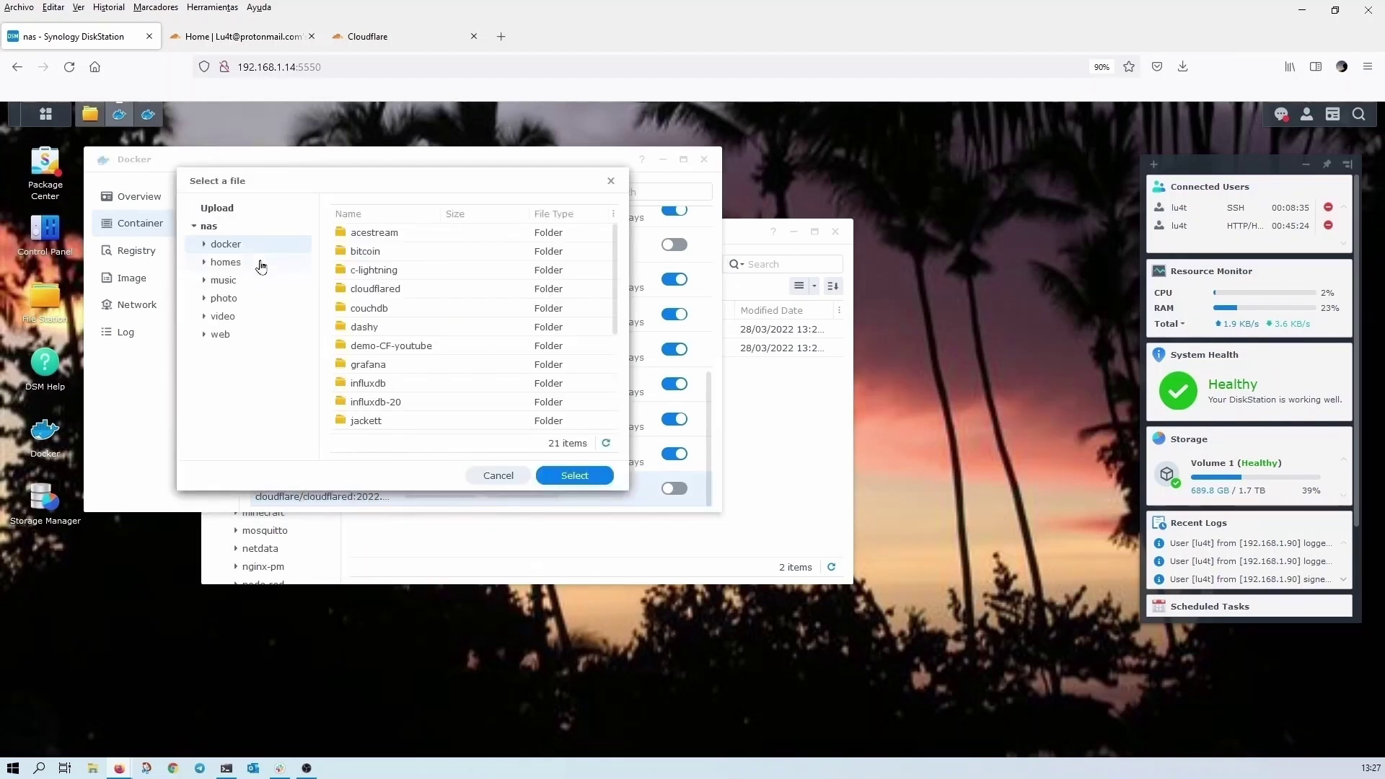
{"action": "double_click", "coordinate": [403, 350]}
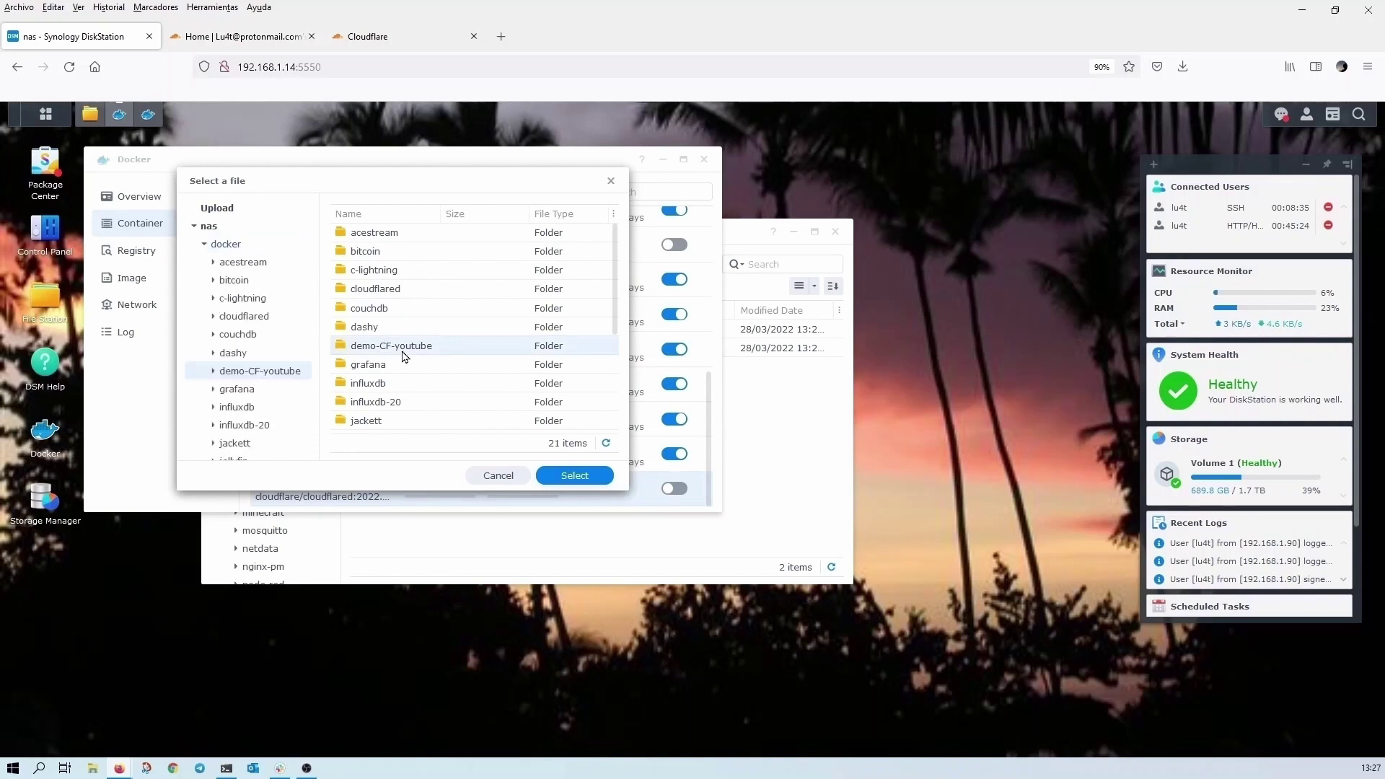
{"action": "left_click", "coordinate": [377, 252]}
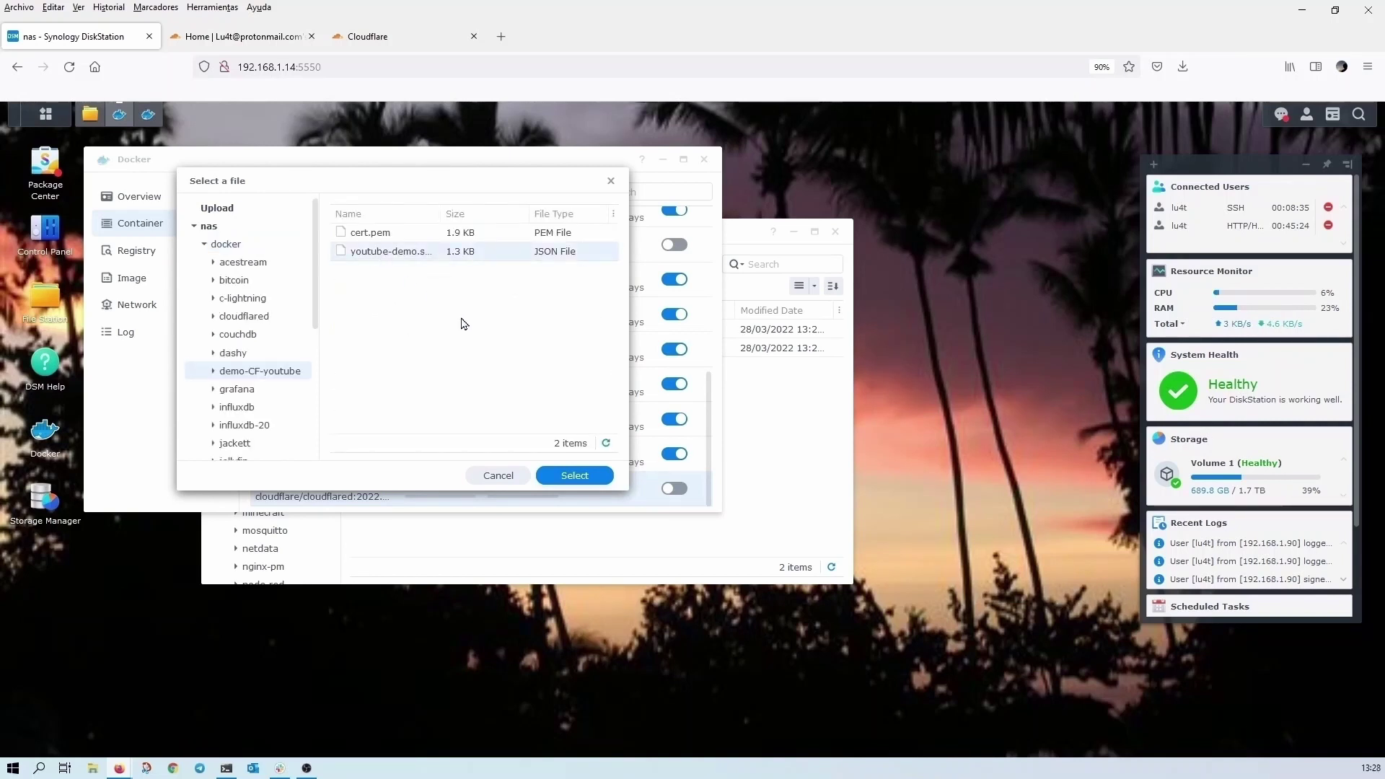
{"action": "left_click", "coordinate": [579, 477]}
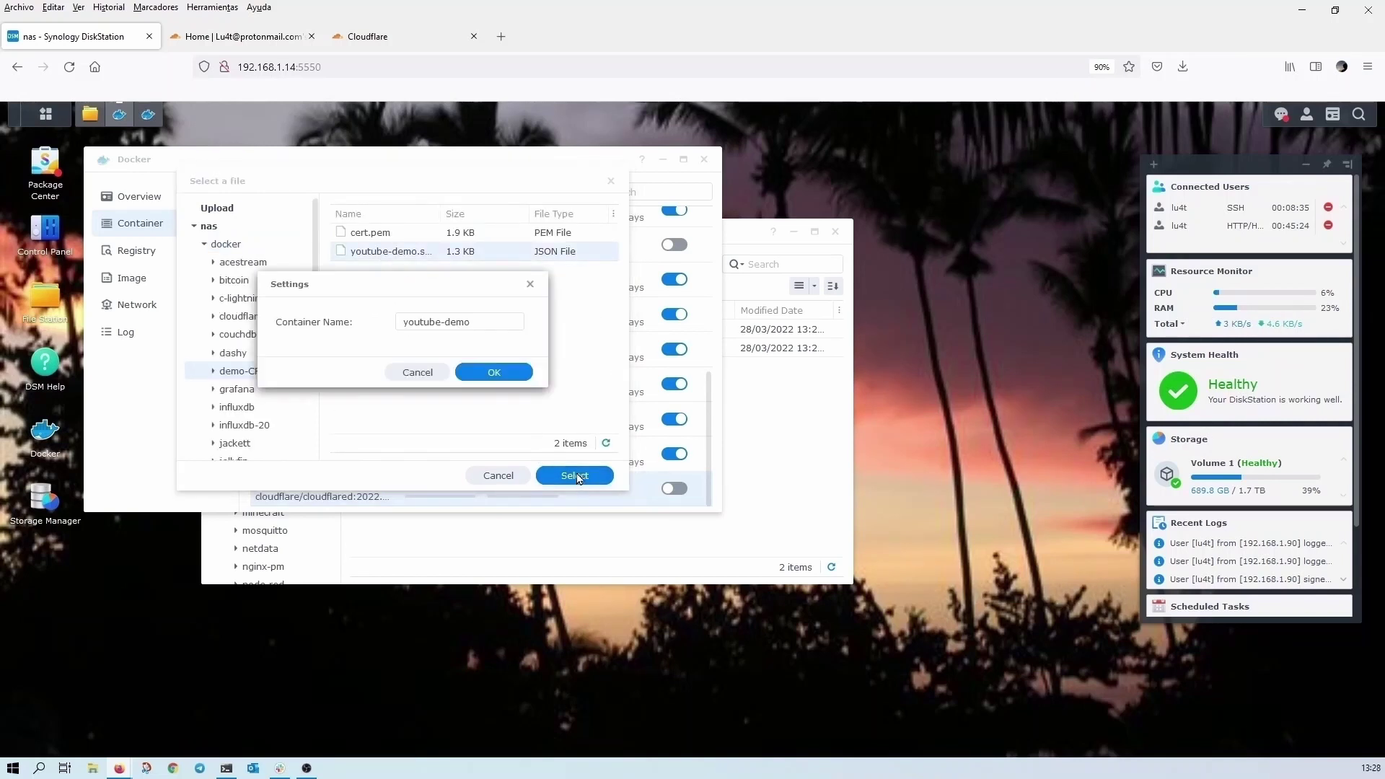
{"action": "left_click", "coordinate": [453, 321]}
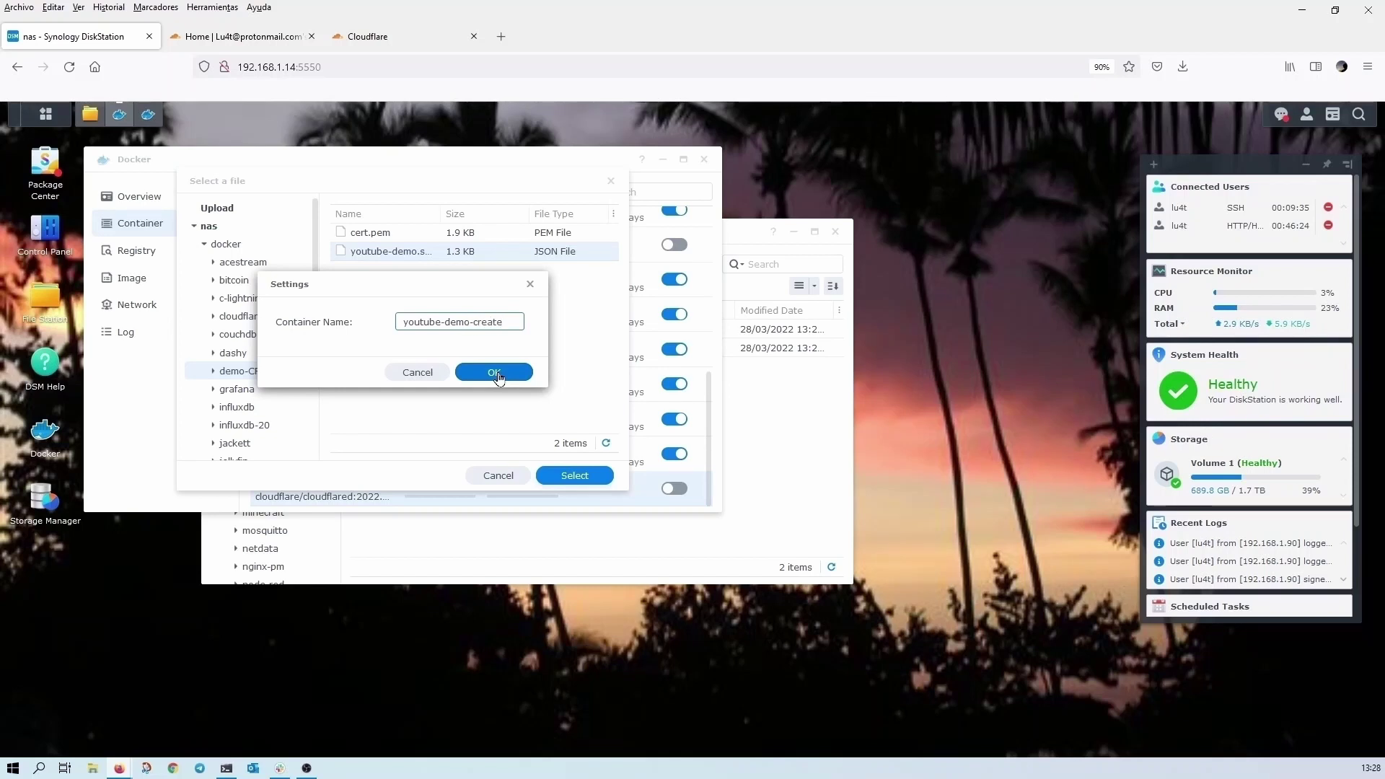
{"action": "left_click", "coordinate": [496, 373]}
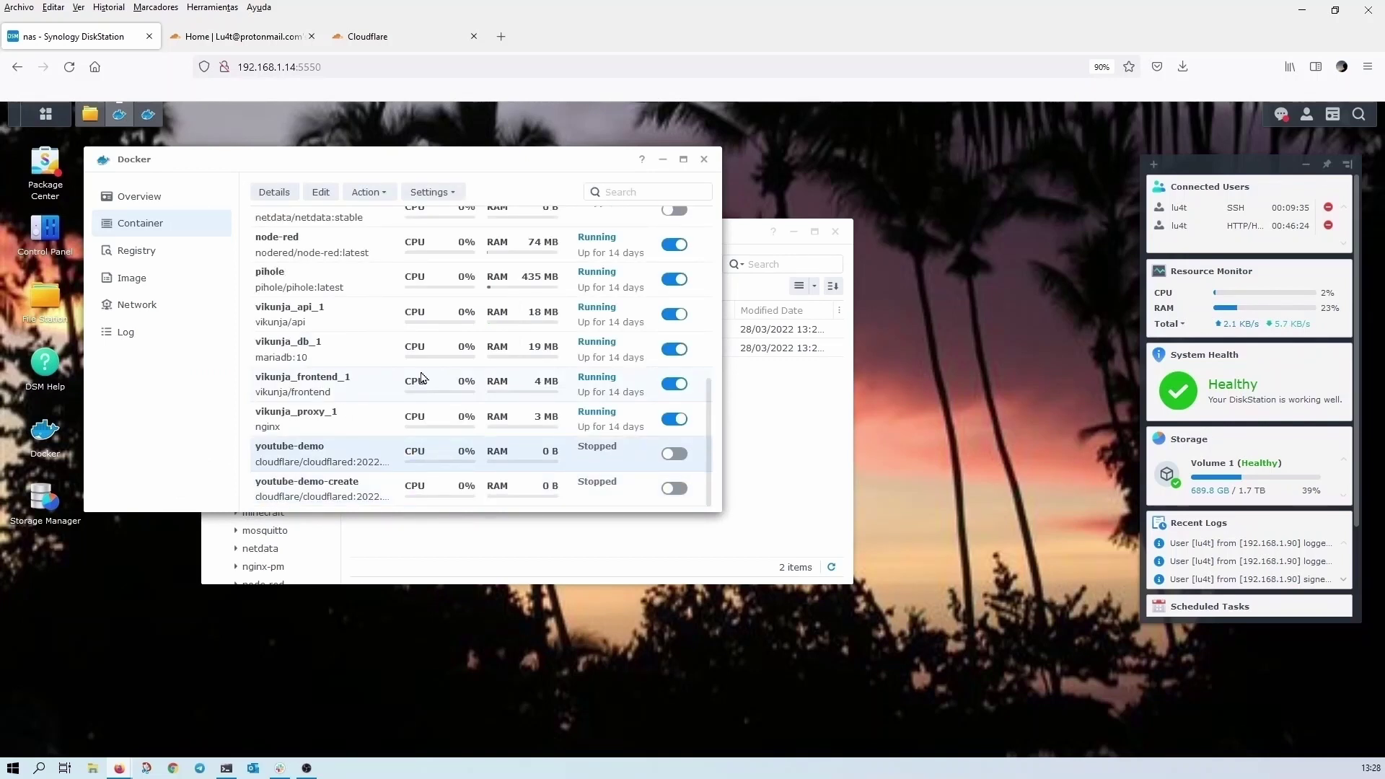
{"action": "left_click", "coordinate": [368, 496]}
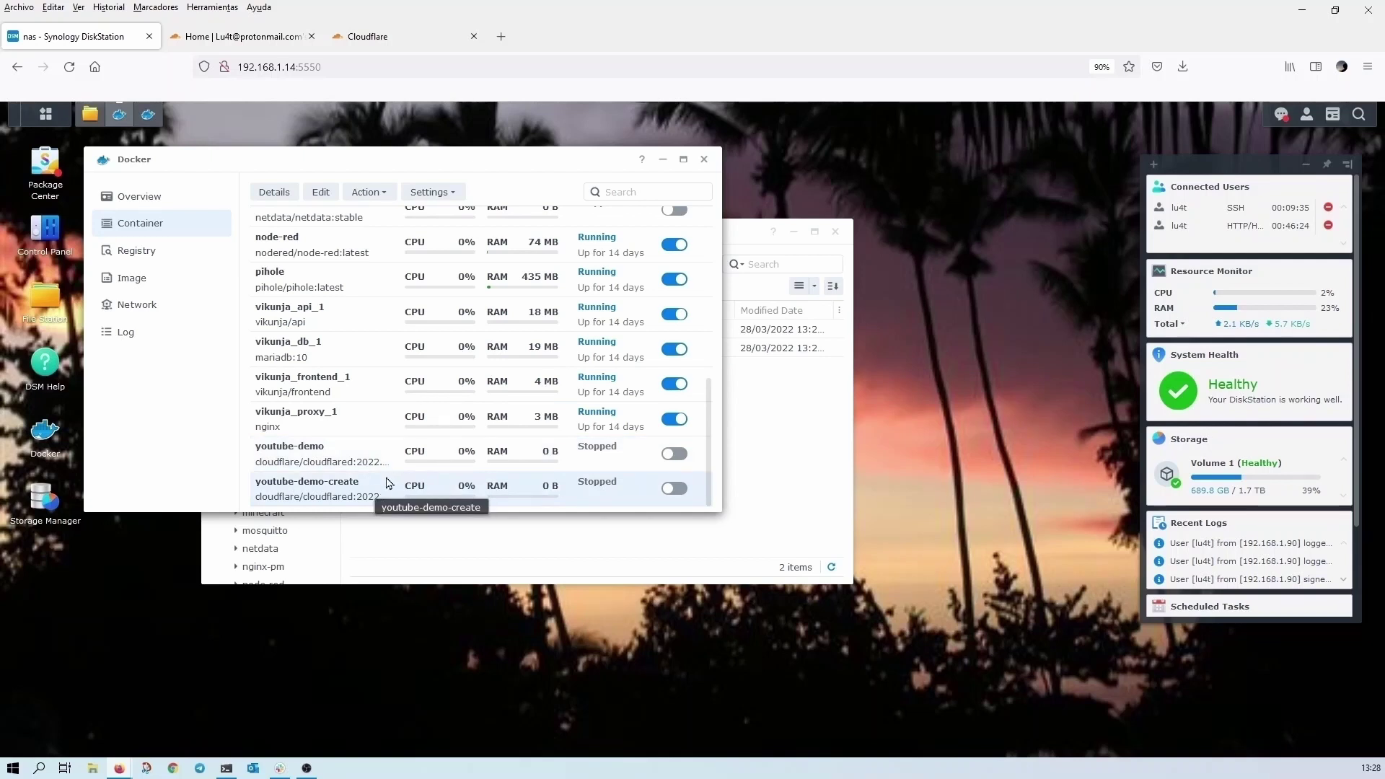
{"action": "left_click", "coordinate": [672, 489]}
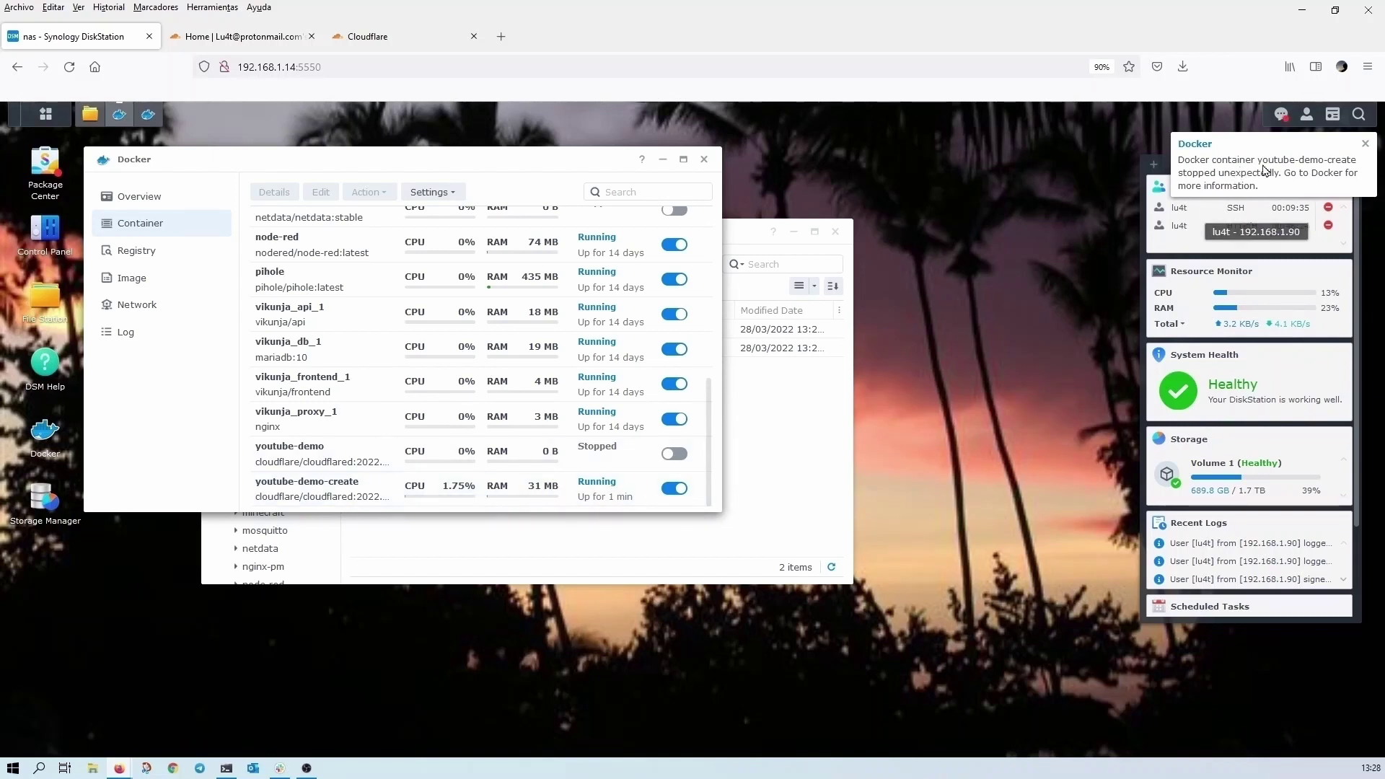
{"action": "left_click", "coordinate": [763, 434]}
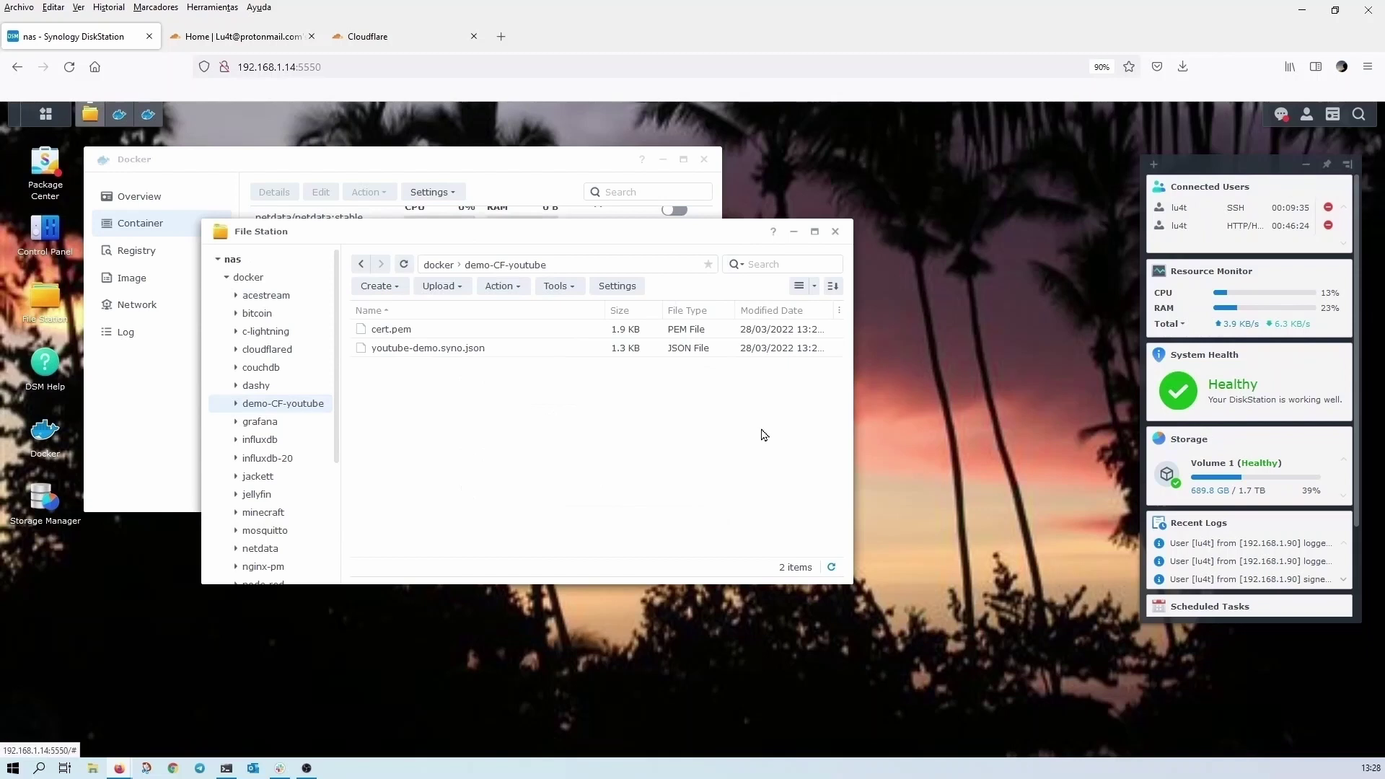
{"action": "left_click", "coordinate": [831, 566]}
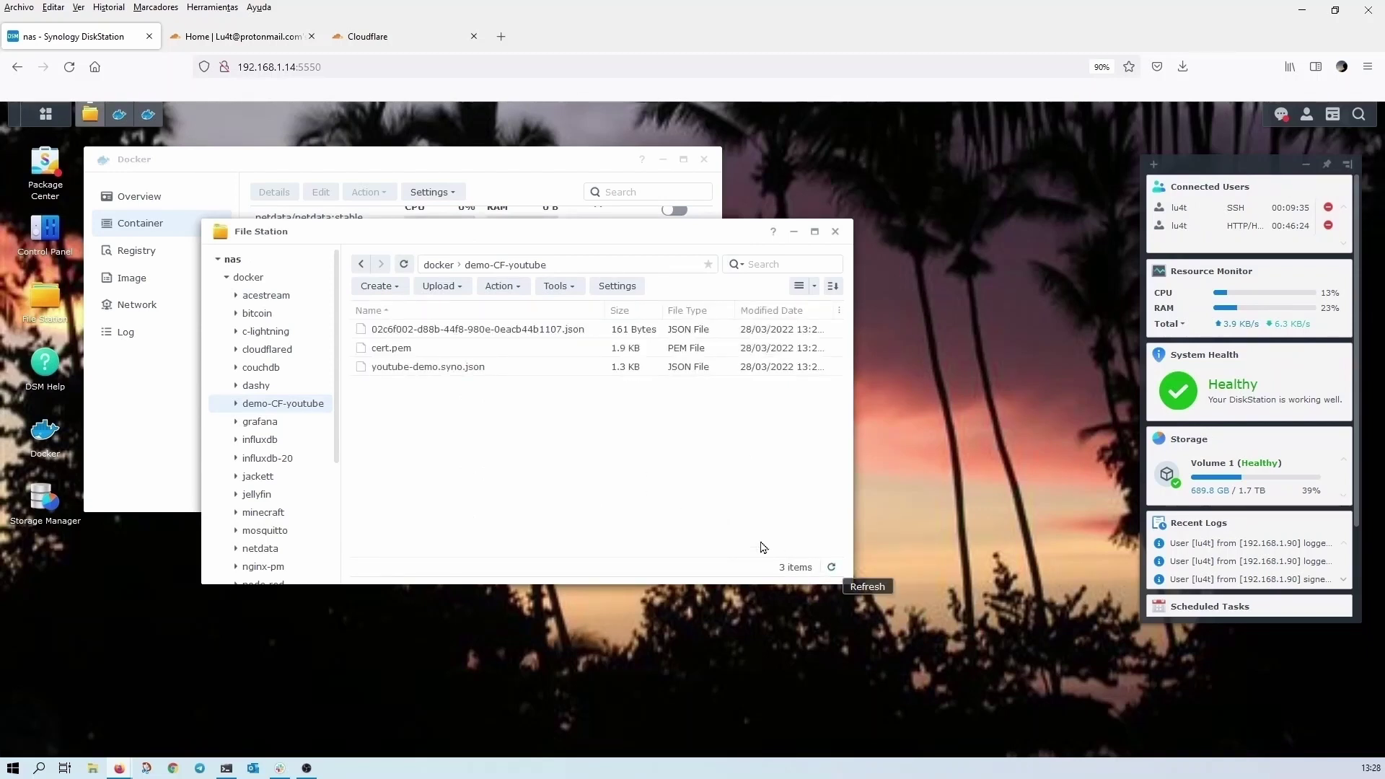
{"action": "left_click", "coordinate": [524, 330]}
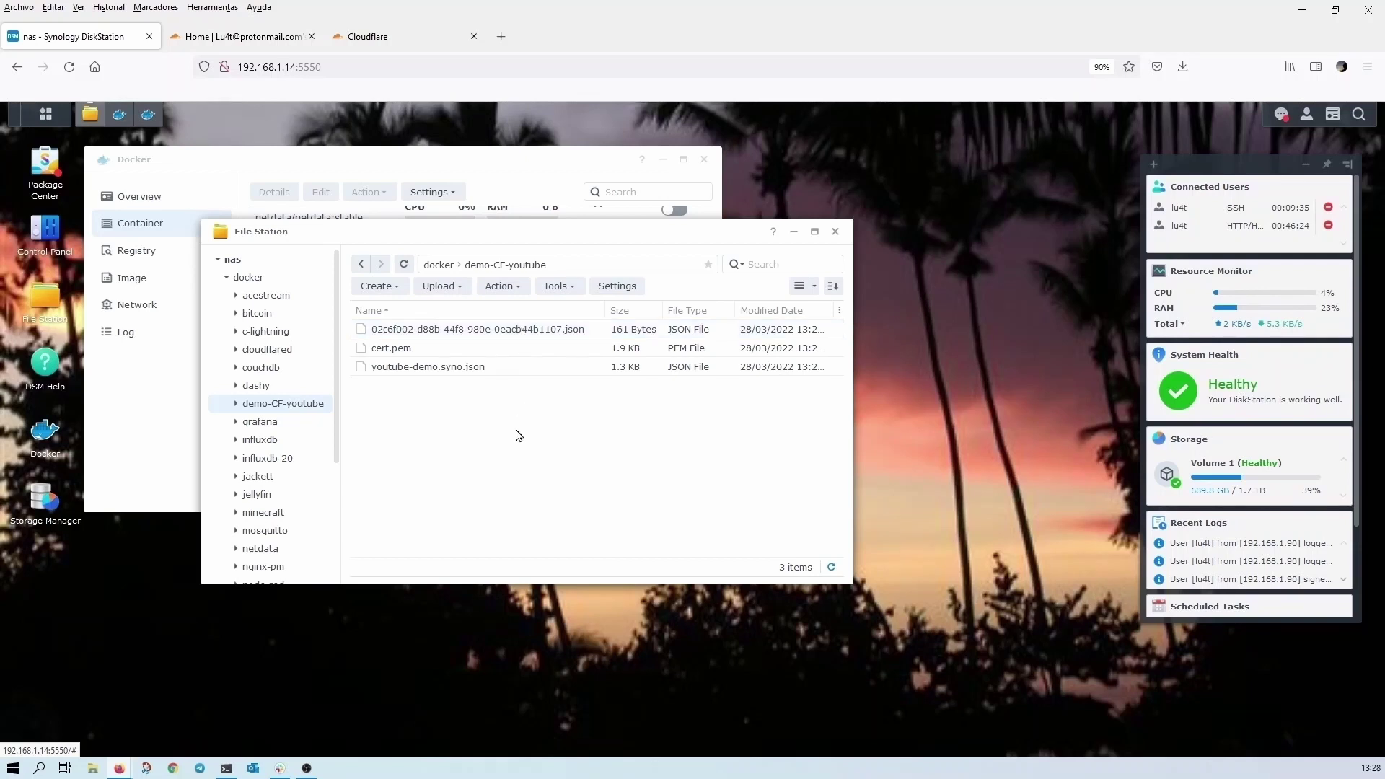
{"action": "double_click", "coordinate": [528, 330]}
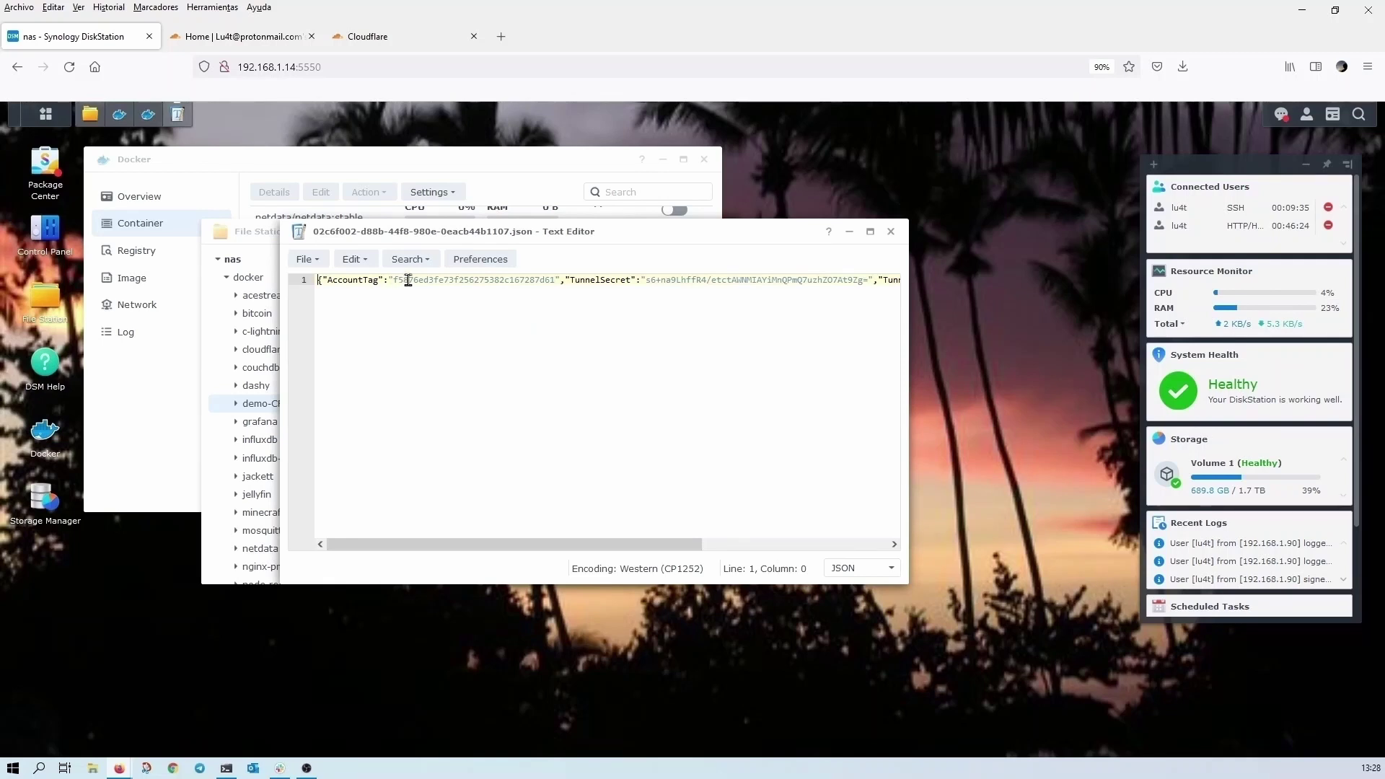
{"action": "scroll", "coordinate": [409, 279], "scroll_direction": "right", "scroll_amount": 5}
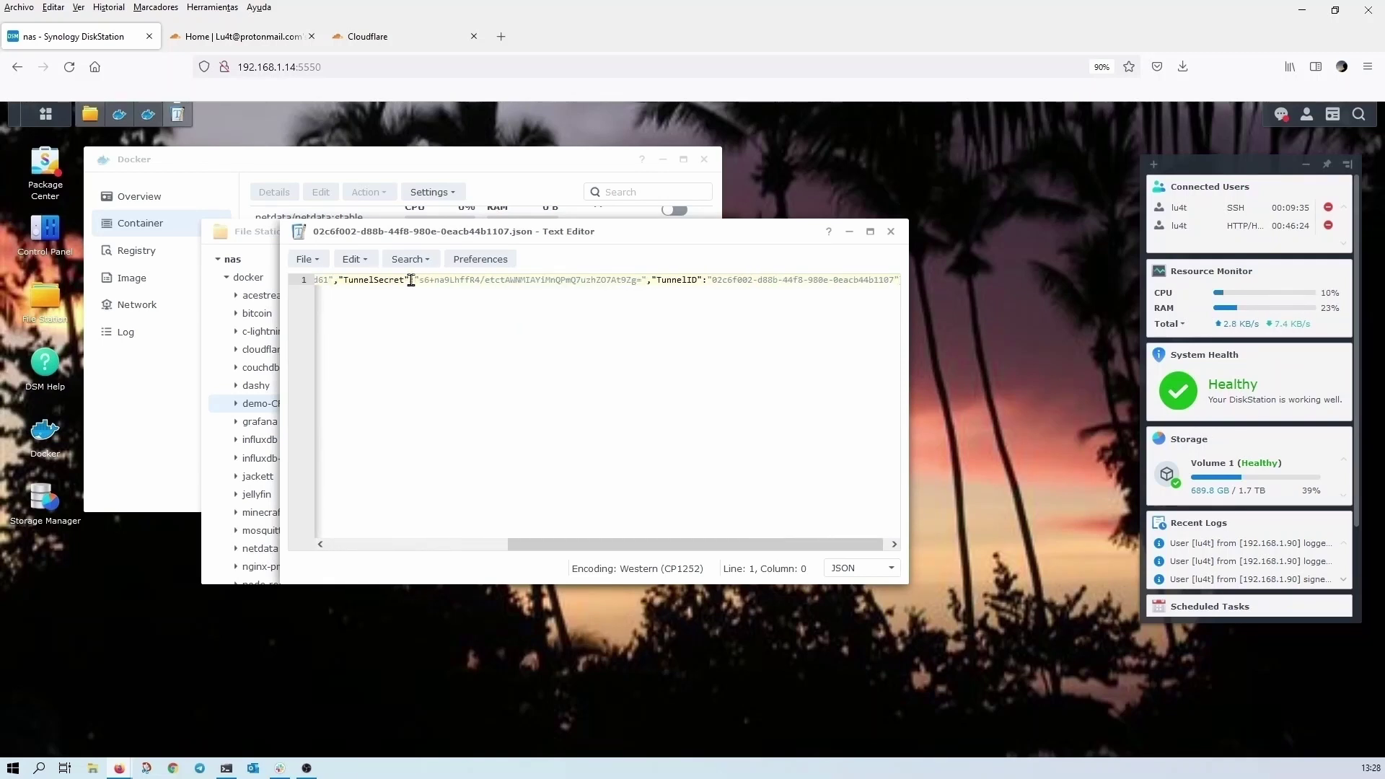
{"action": "scroll", "coordinate": [411, 280], "scroll_direction": "left", "scroll_amount": 5}
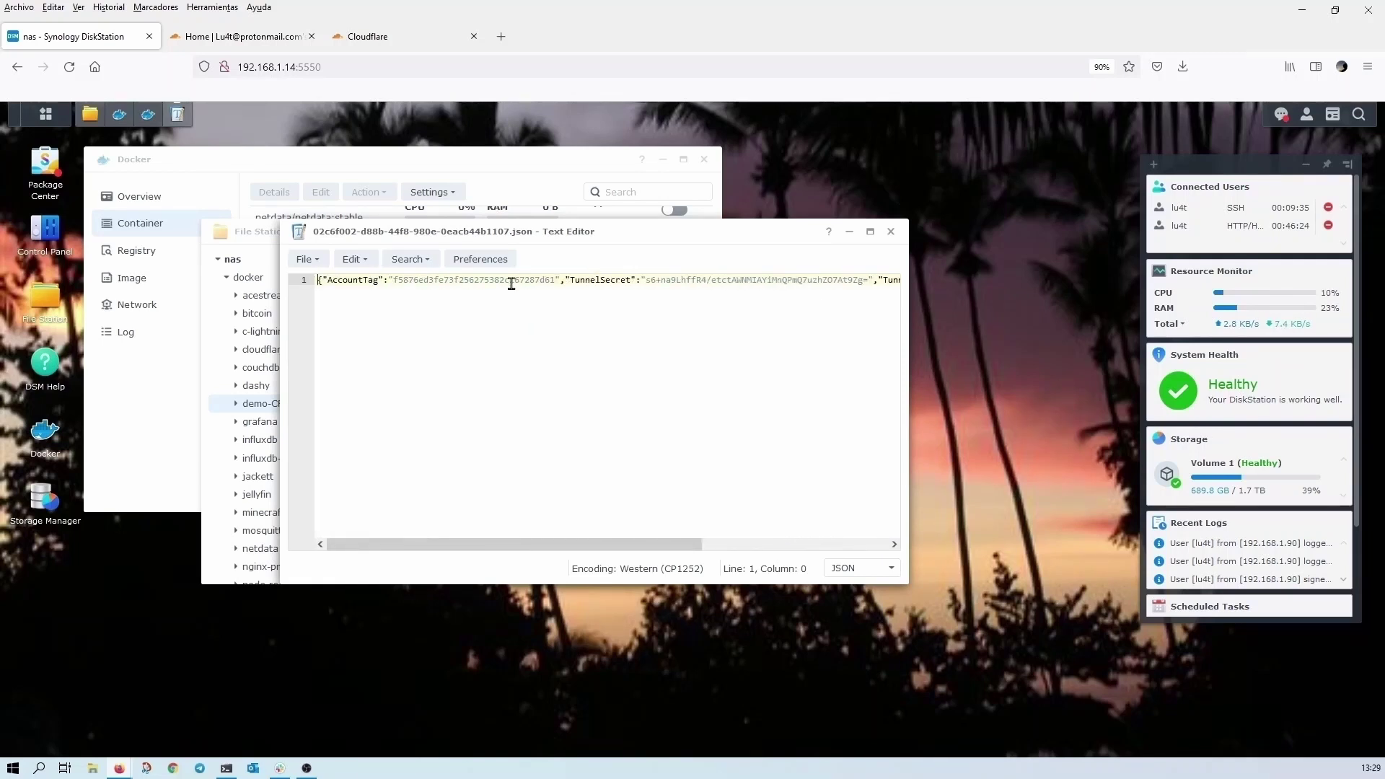
{"action": "left_click", "coordinate": [891, 232]}
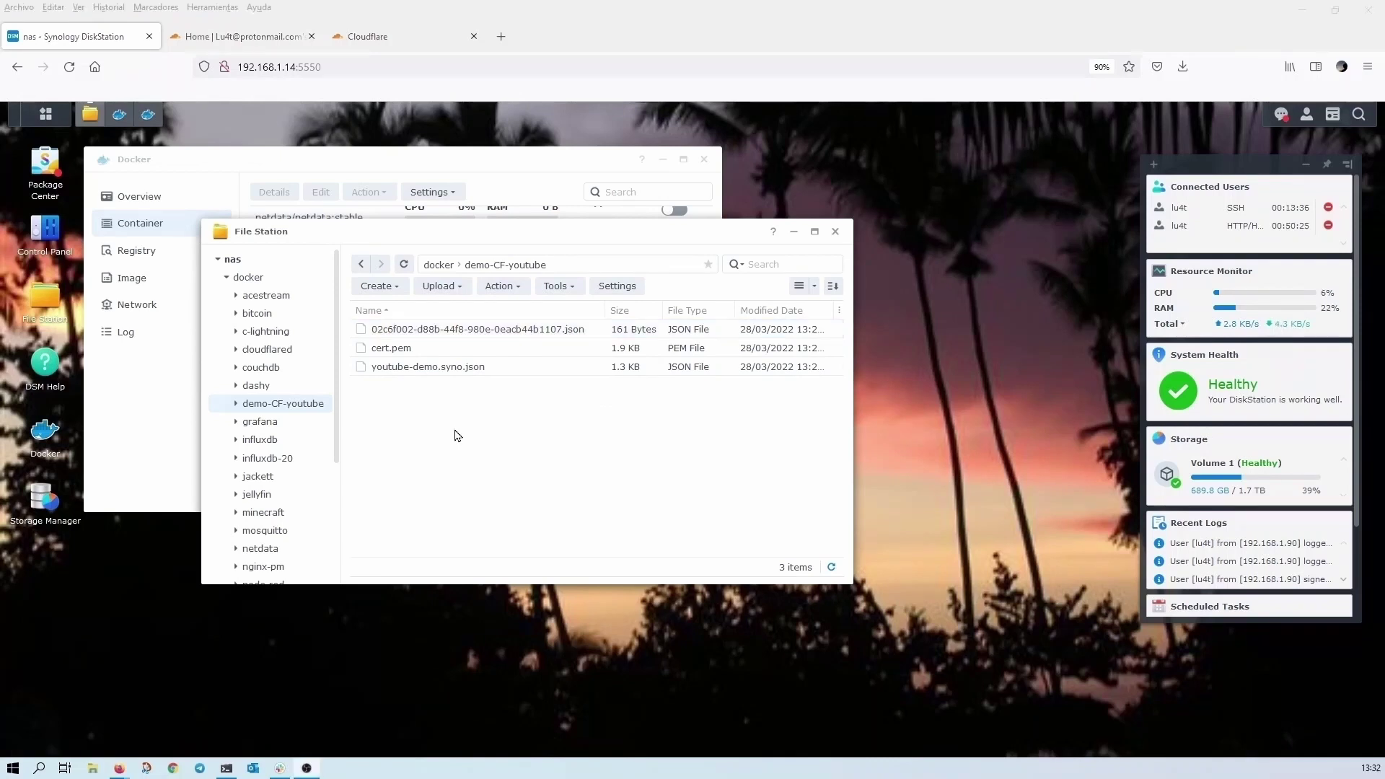
{"action": "left_click", "coordinate": [455, 435]}
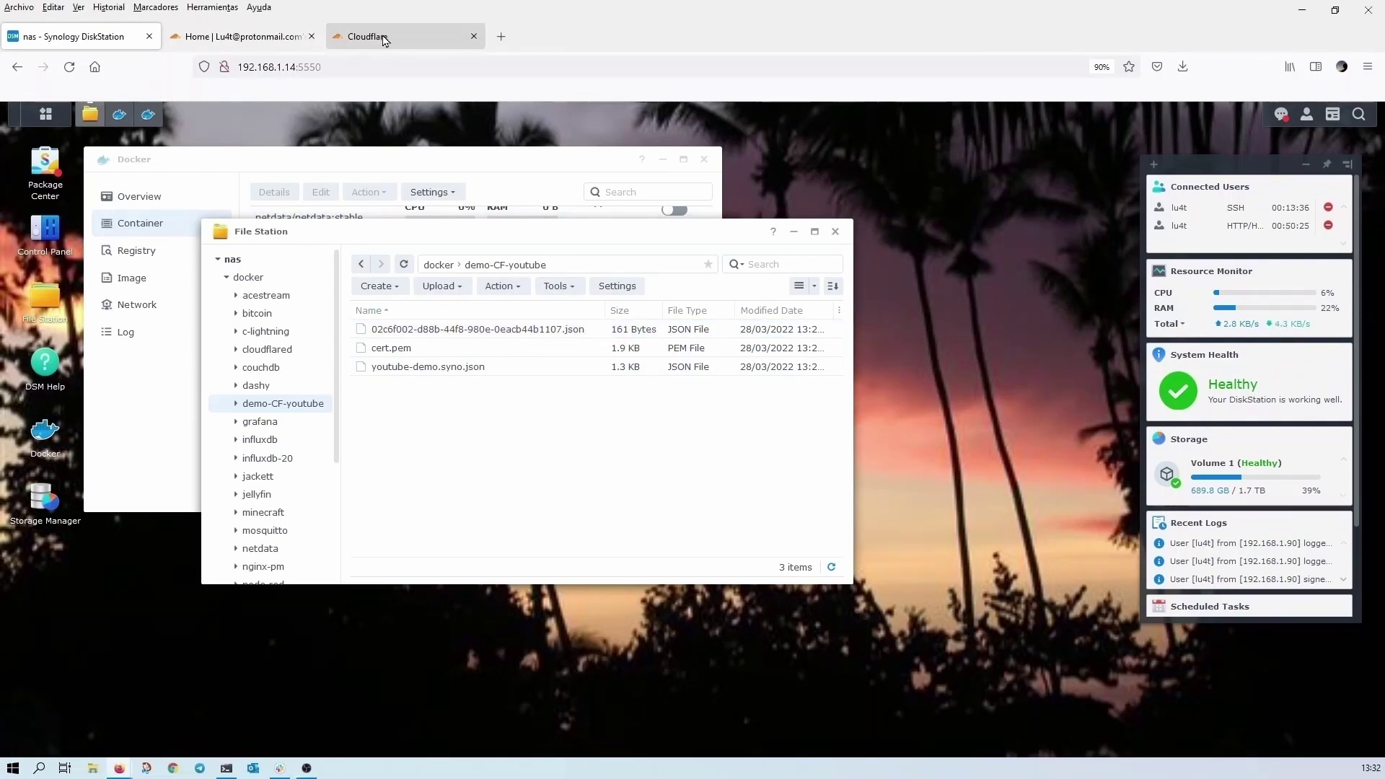
- Search 'cloudflare tunnel config yml' in a new tab and select the Ingress rules example config block
{"action": "left_click", "coordinate": [502, 37]}
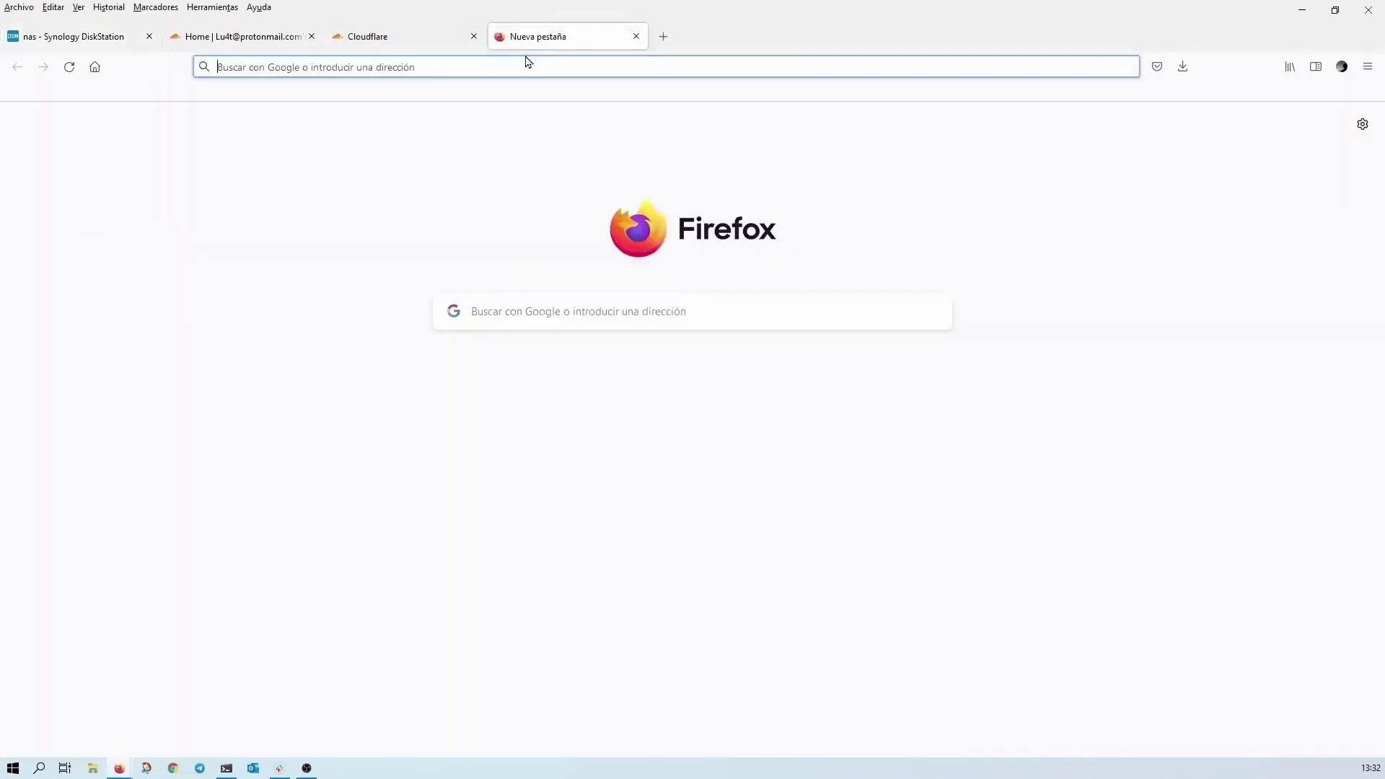
{"action": "left_click", "coordinate": [546, 62]}
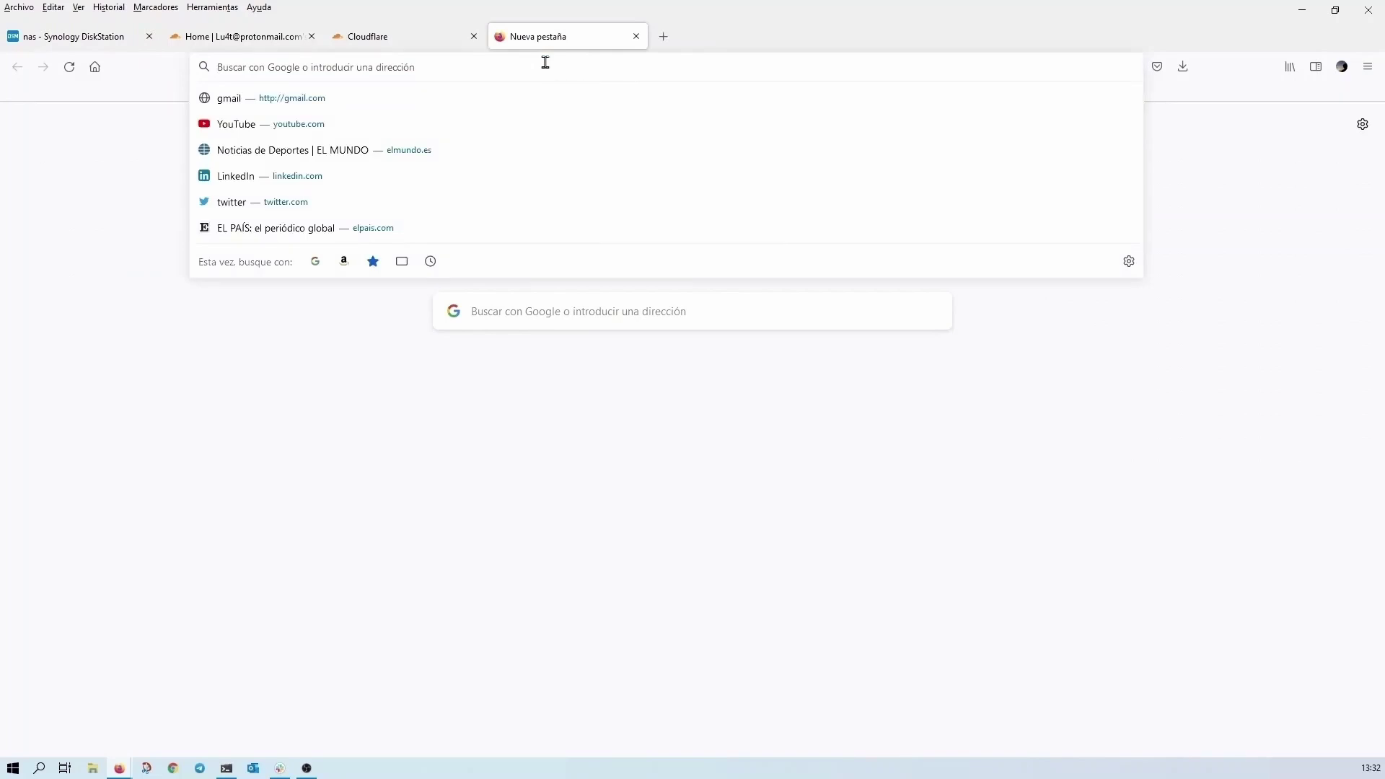
{"action": "type", "text": "https://www.google.com/search?client=firefox-b-d&q=cloudflare+tunnel+config+yml"}
{"action": "key", "text": "Return"}
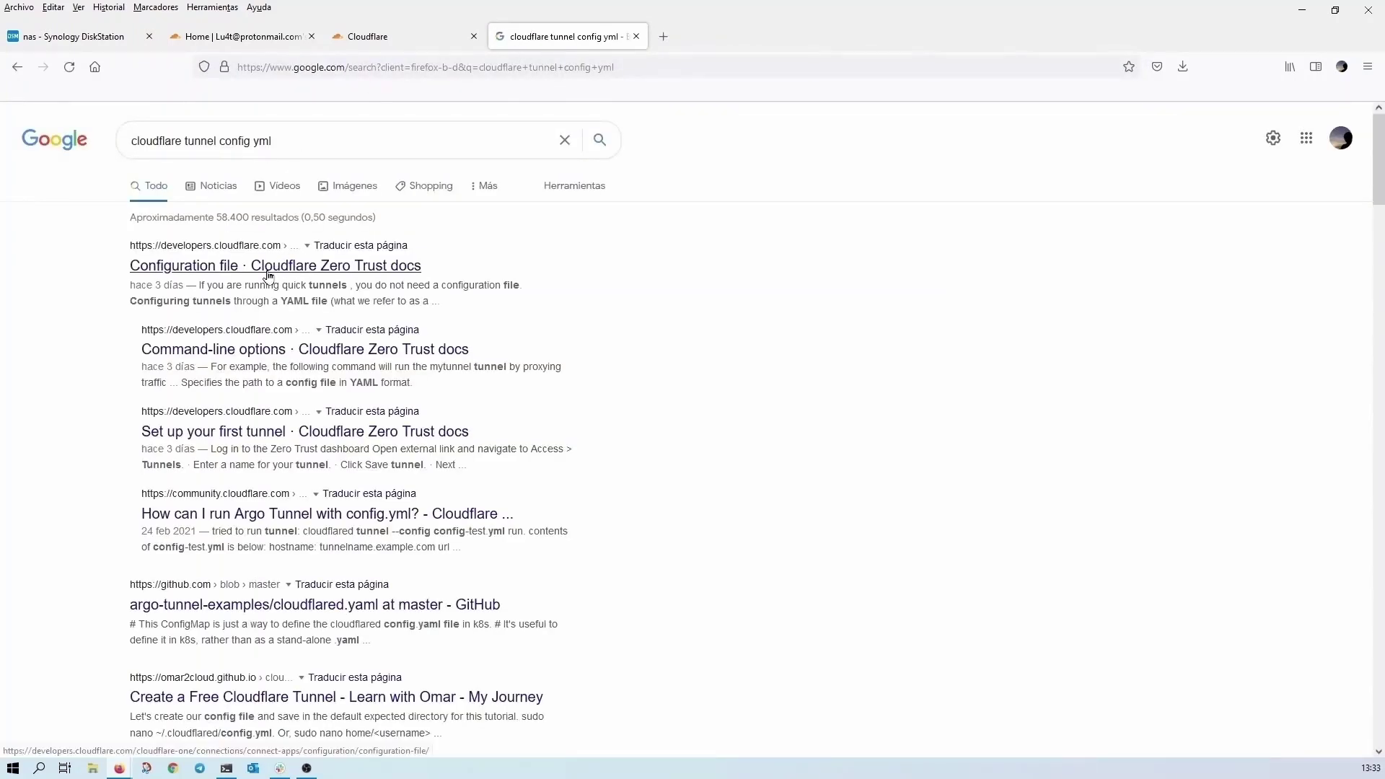
{"action": "left_click", "coordinate": [267, 275]}
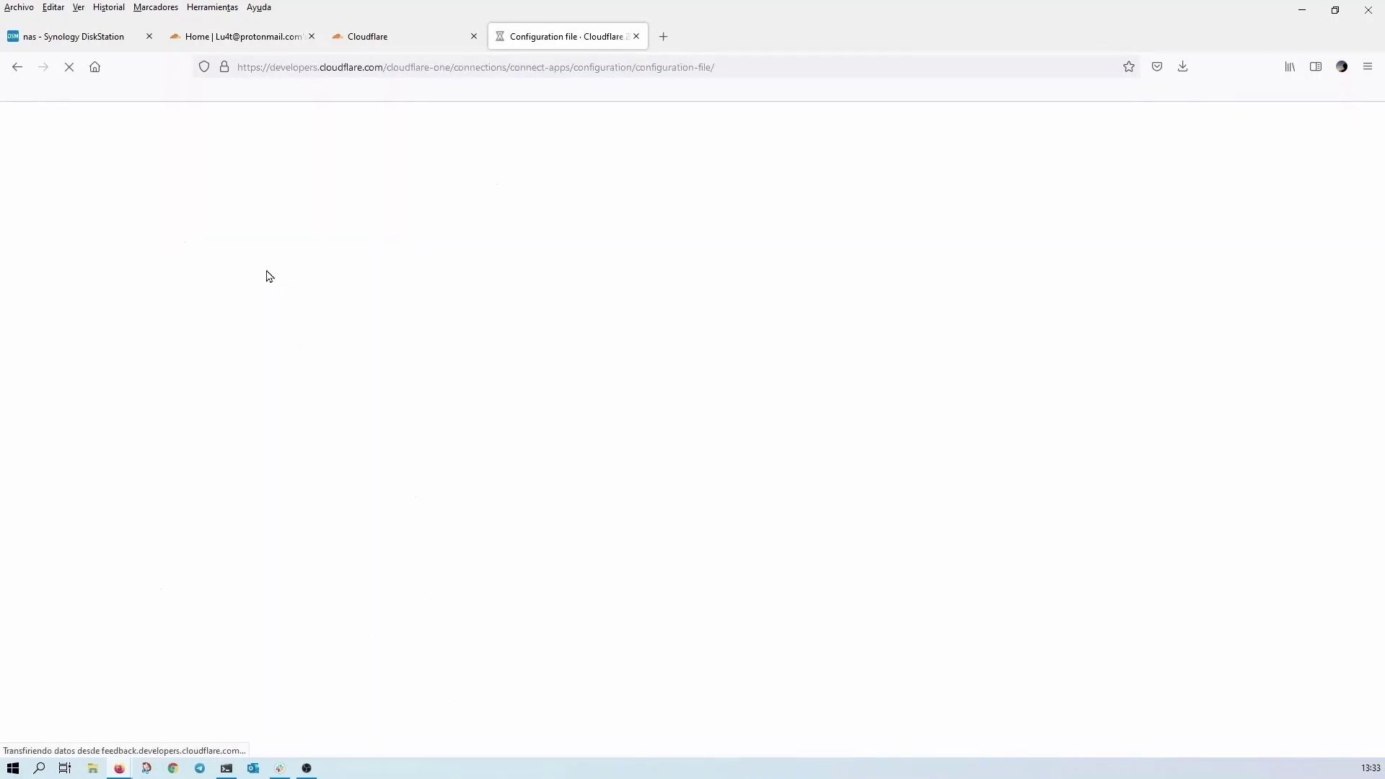
{"action": "scroll", "coordinate": [625, 309], "scroll_direction": "down", "scroll_amount": 5}
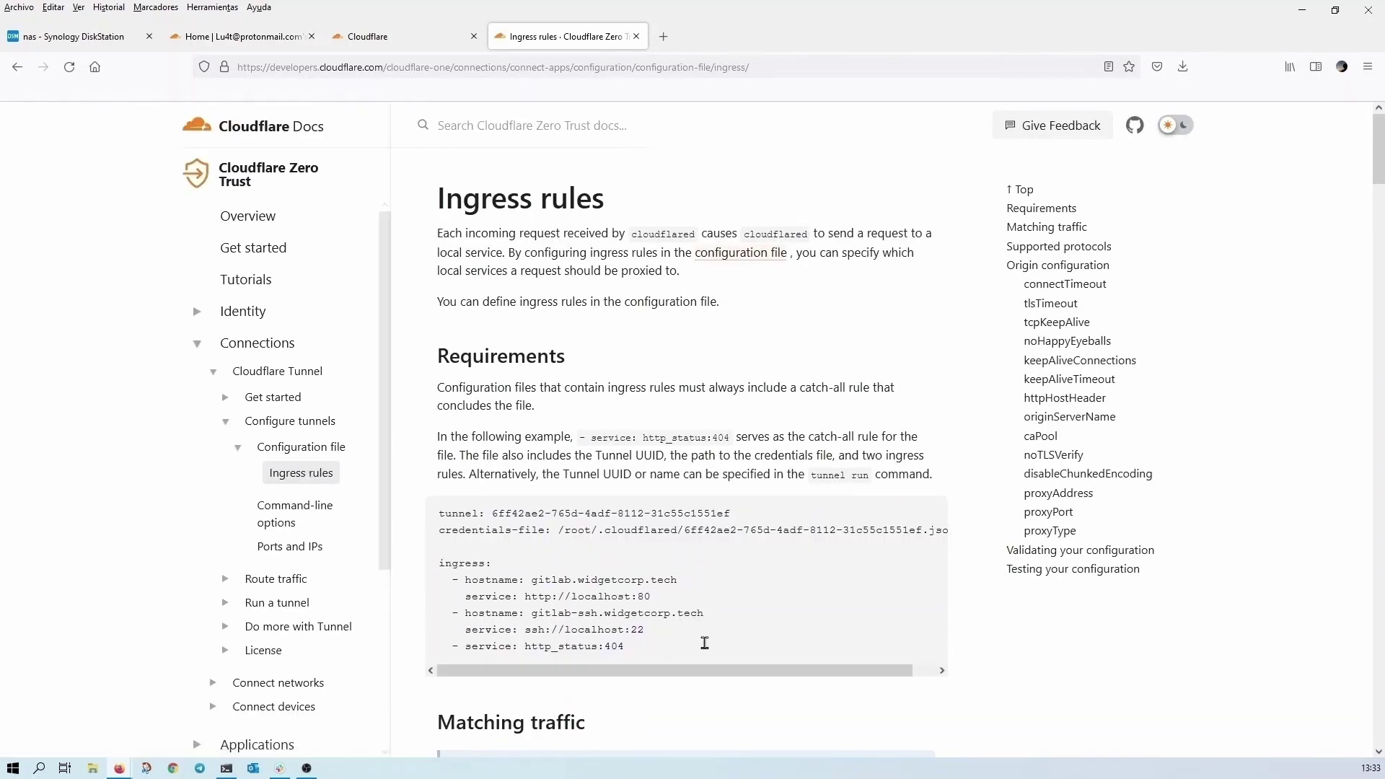
{"action": "scroll", "coordinate": [700, 639], "scroll_direction": "down", "scroll_amount": 1}
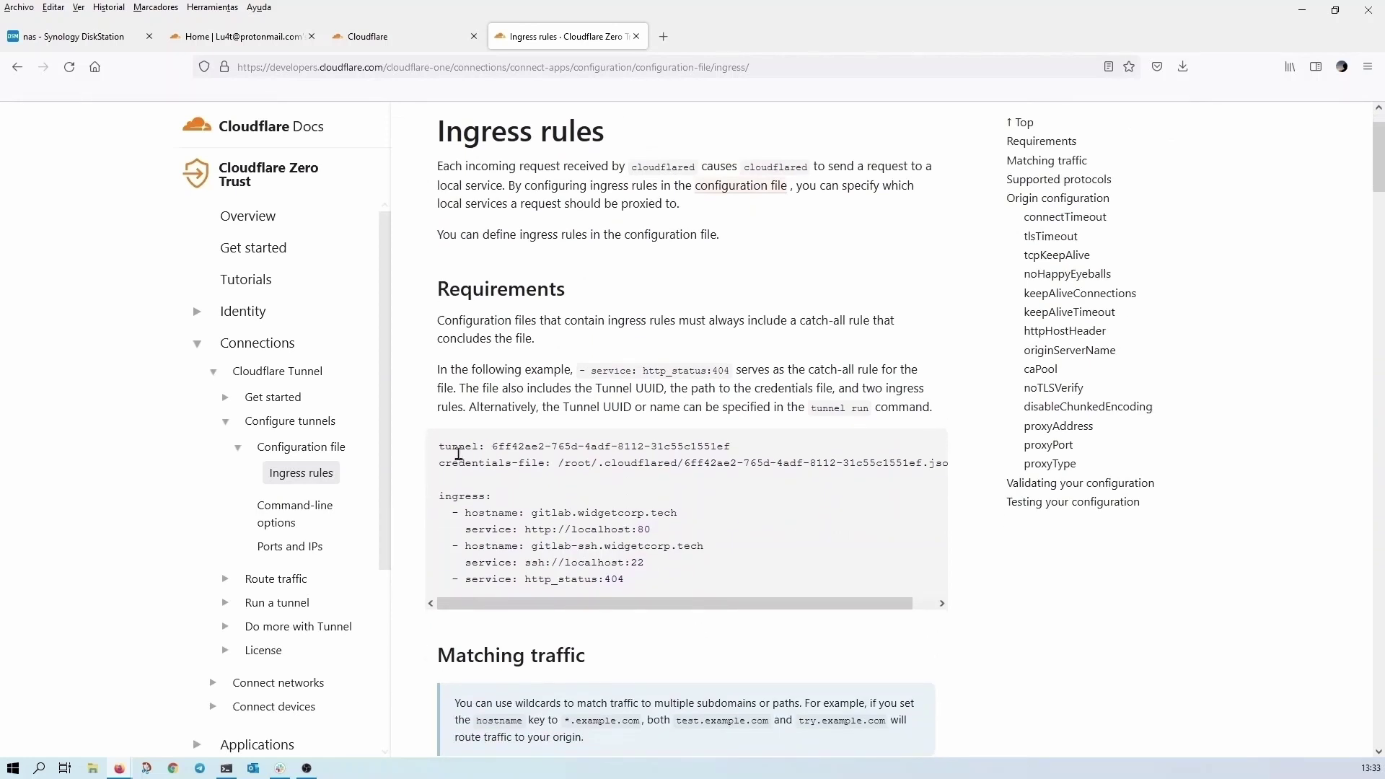
{"action": "left_click_drag", "start_coordinate": [631, 592], "coordinate": [433, 435]}
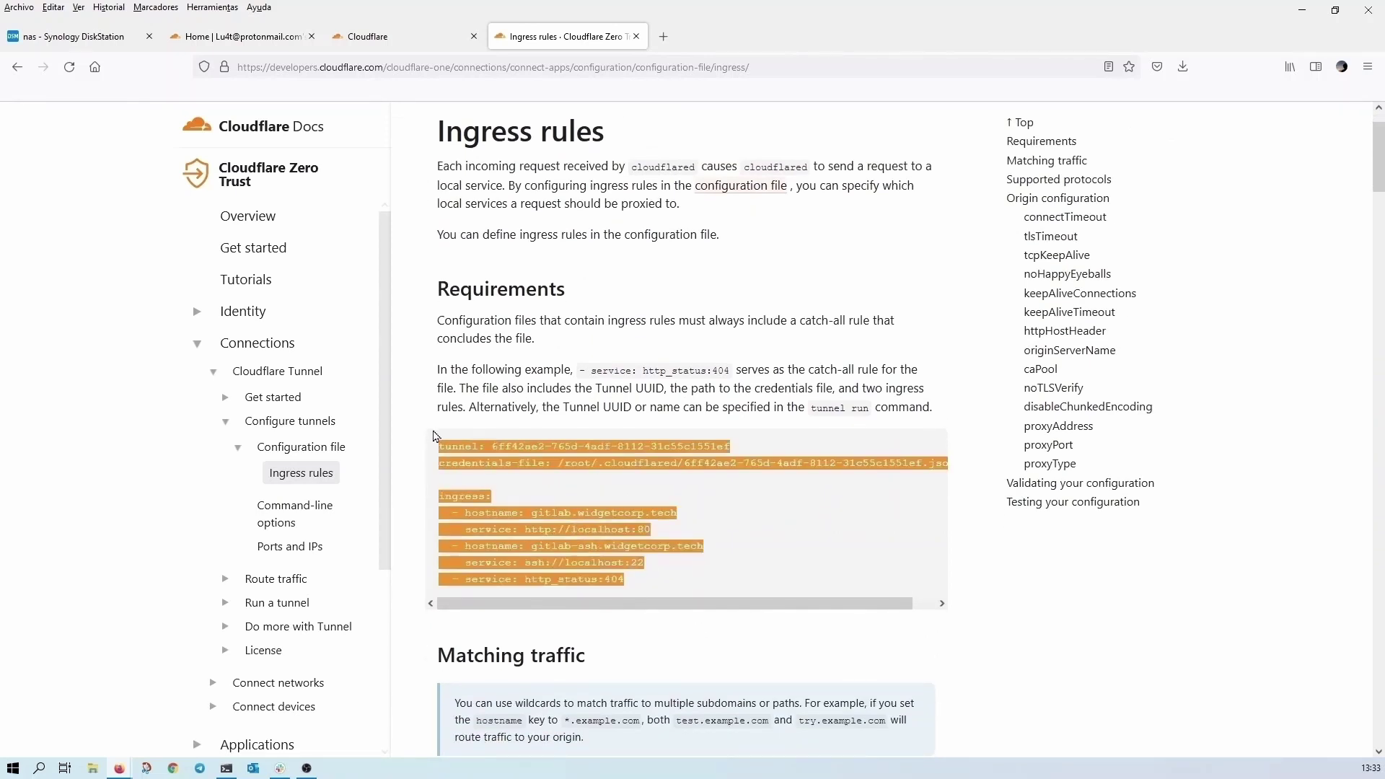
{"action": "left_click", "coordinate": [74, 40]}
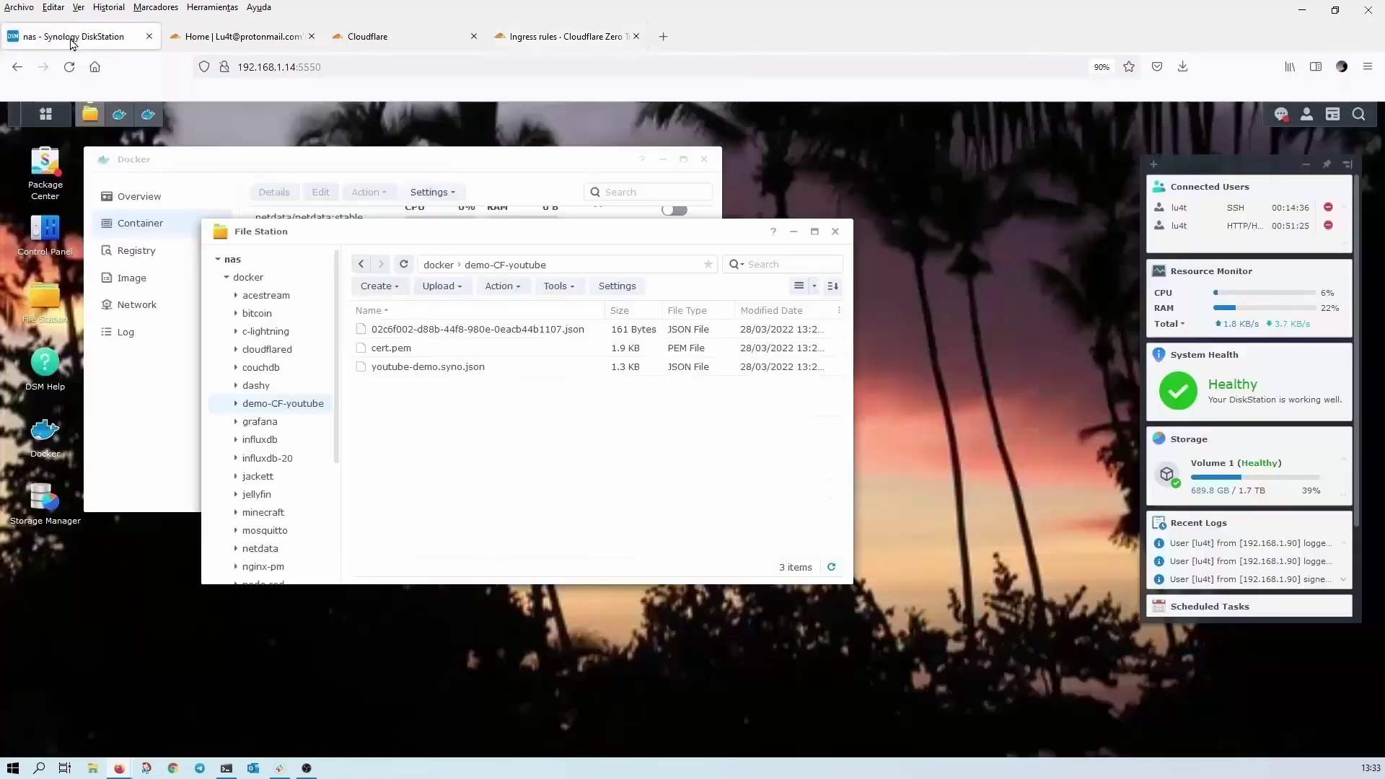
- Copy youtube-demo.syno.json, create a folder named 'remove' in demo-CF-youtube, and open it
{"action": "right_click", "coordinate": [419, 371]}
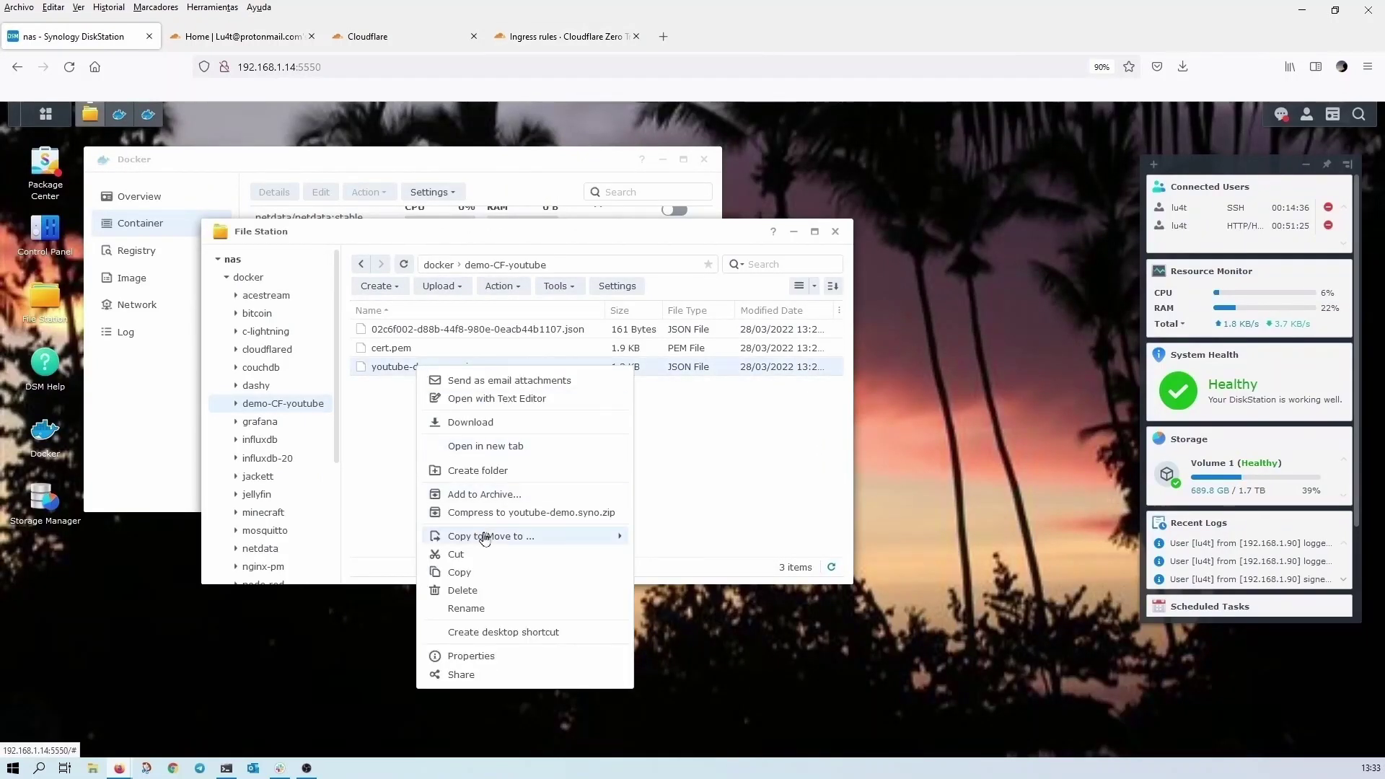
{"action": "left_click", "coordinate": [494, 581]}
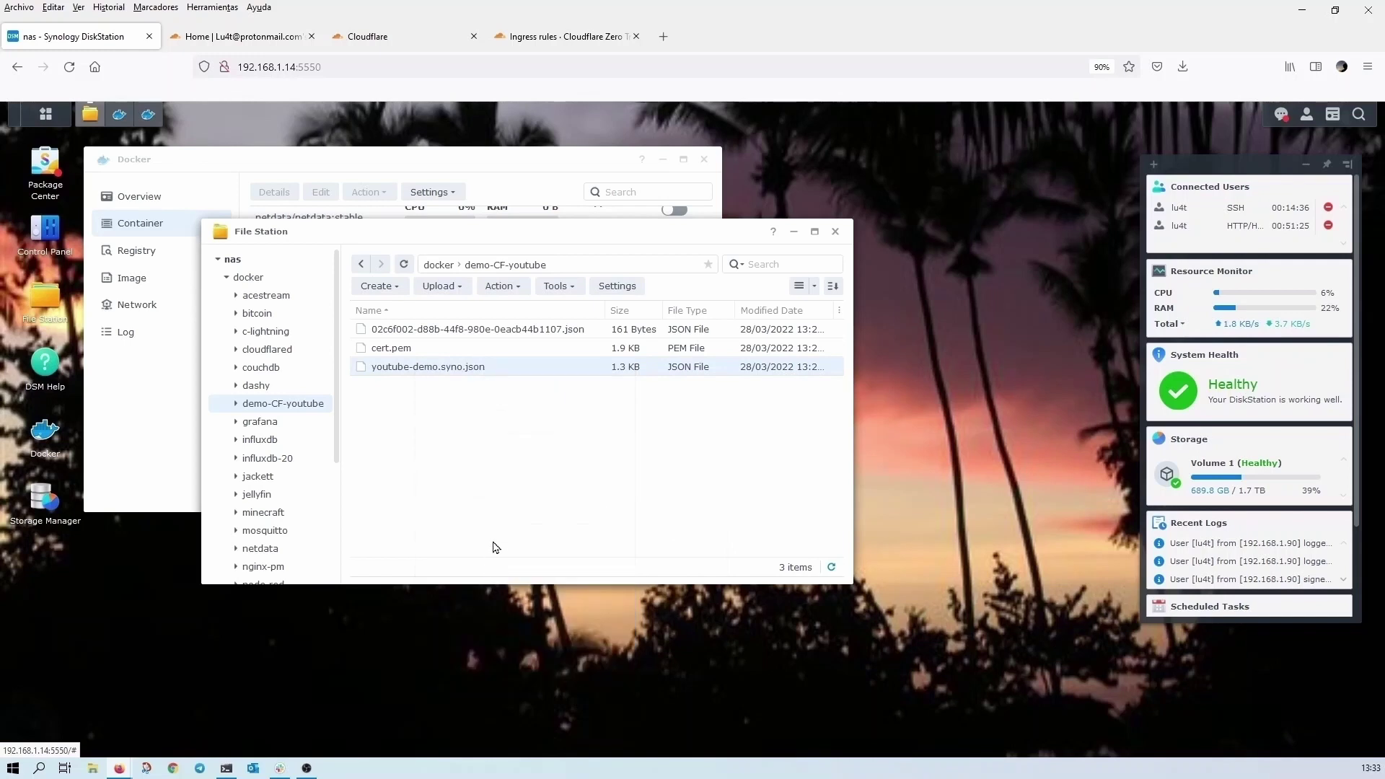
{"action": "left_click", "coordinate": [437, 286]}
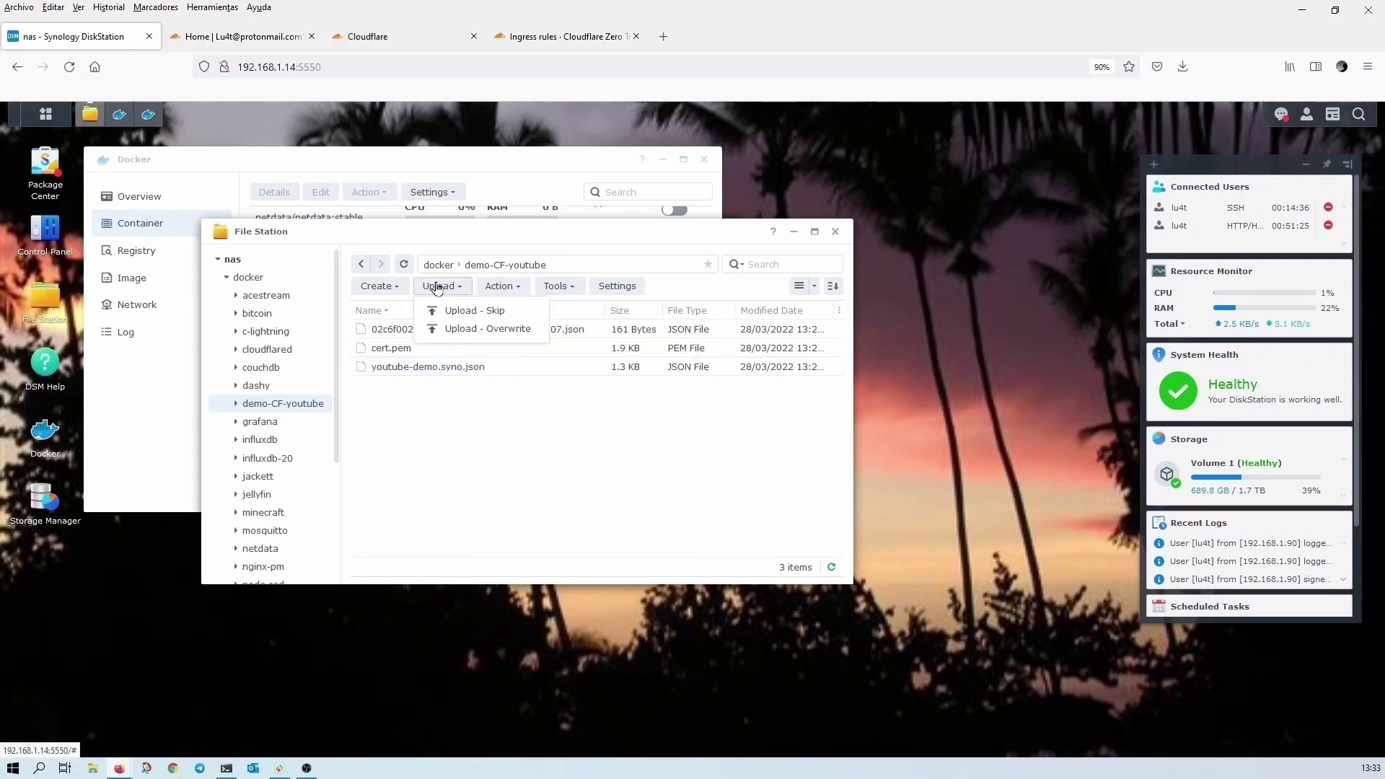
{"action": "left_click", "coordinate": [389, 288]}
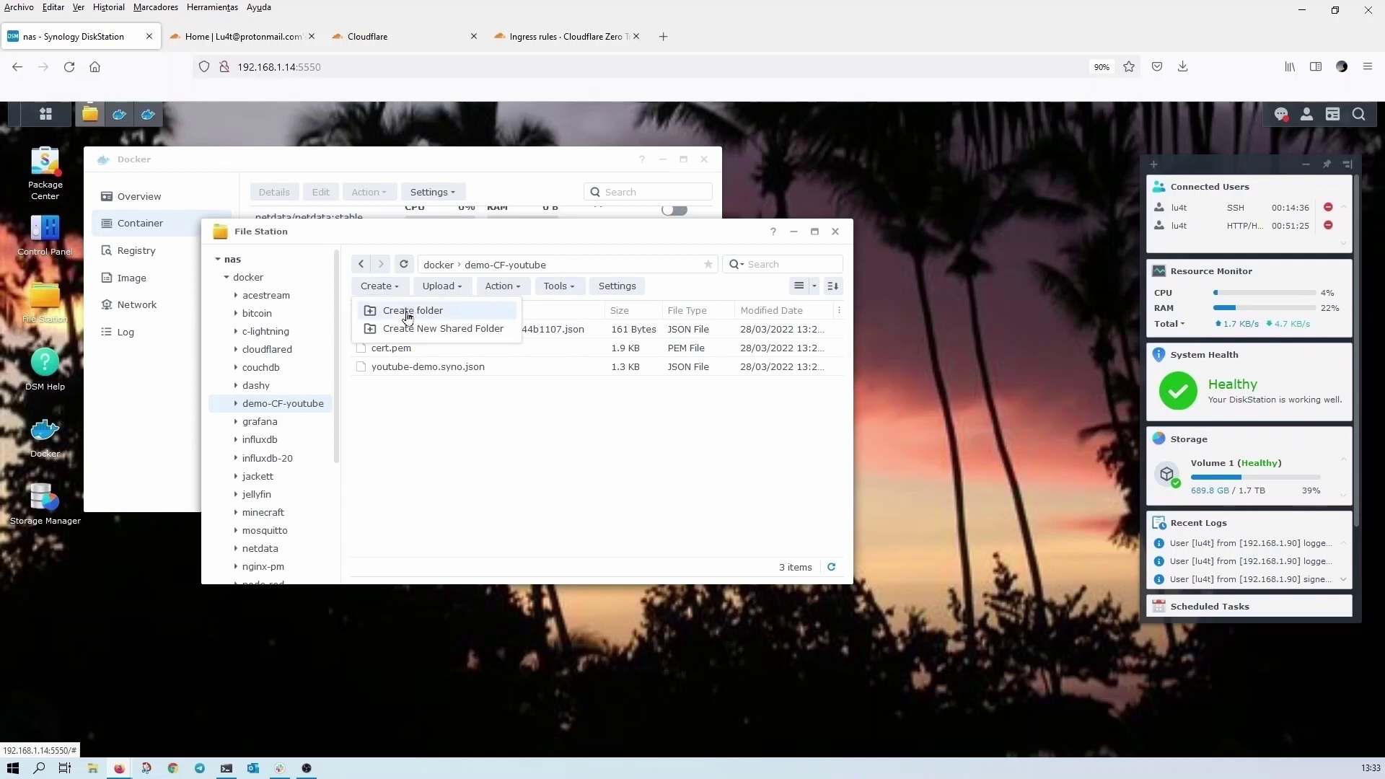
{"action": "left_click", "coordinate": [409, 313]}
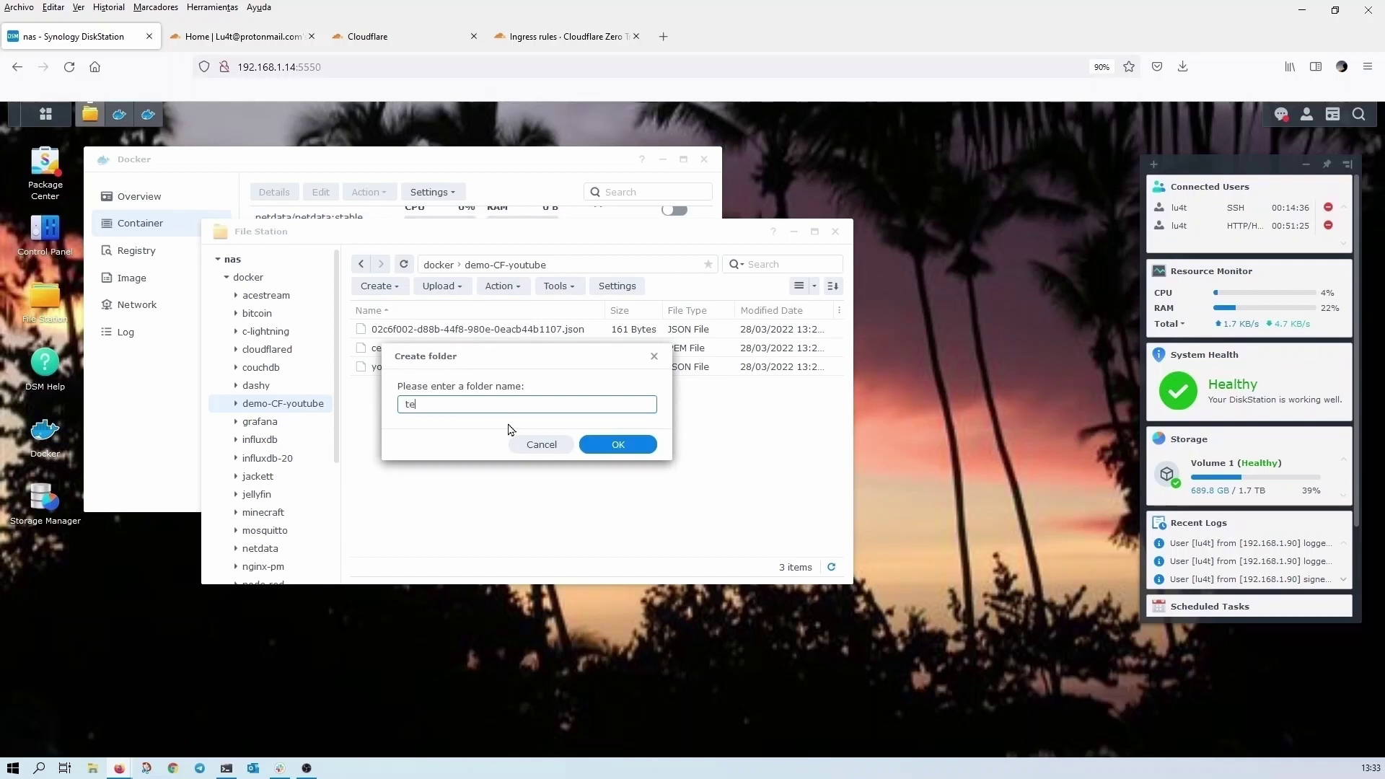
{"action": "type", "text": "test"}
{"action": "key", "text": "BackSpace"}
{"action": "key", "text": "BackSpace"}
{"action": "key", "text": "Return"}
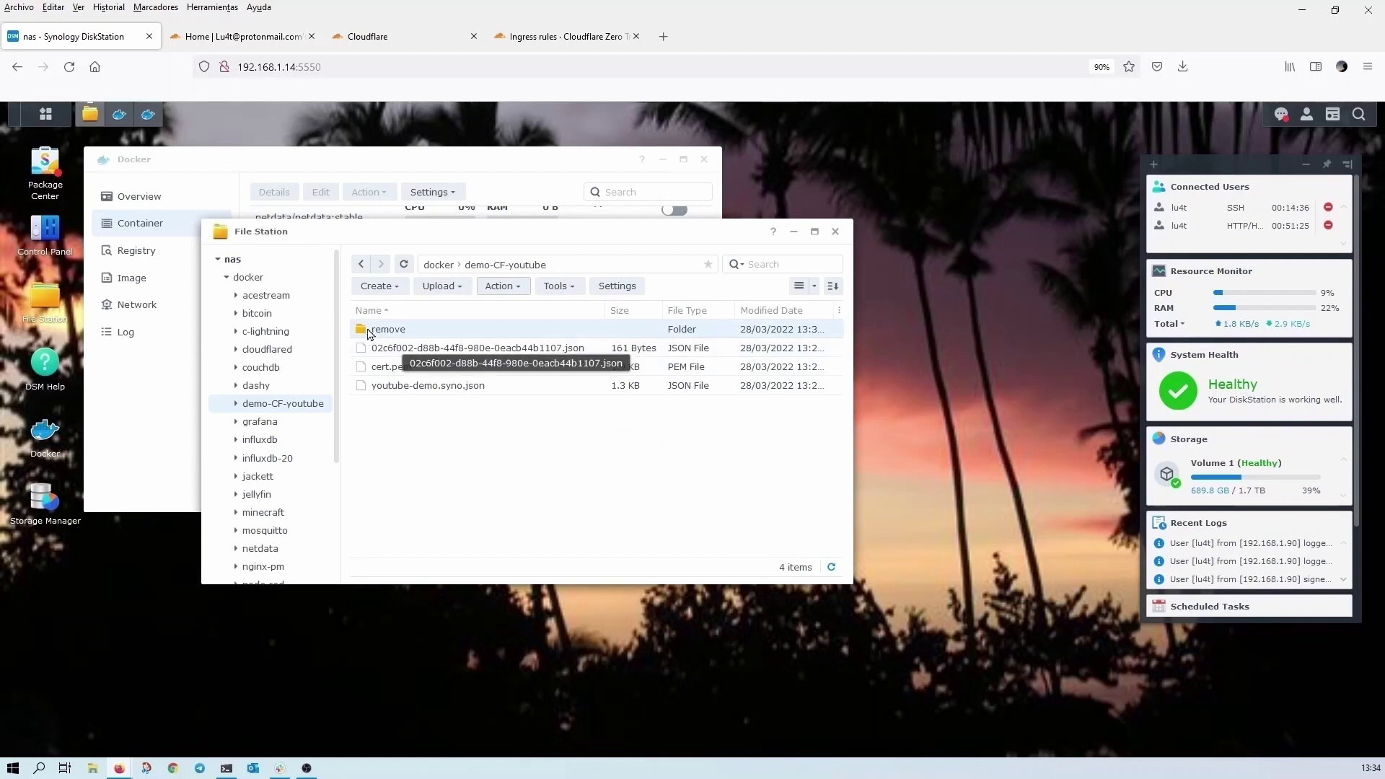
{"action": "double_click", "coordinate": [398, 331]}
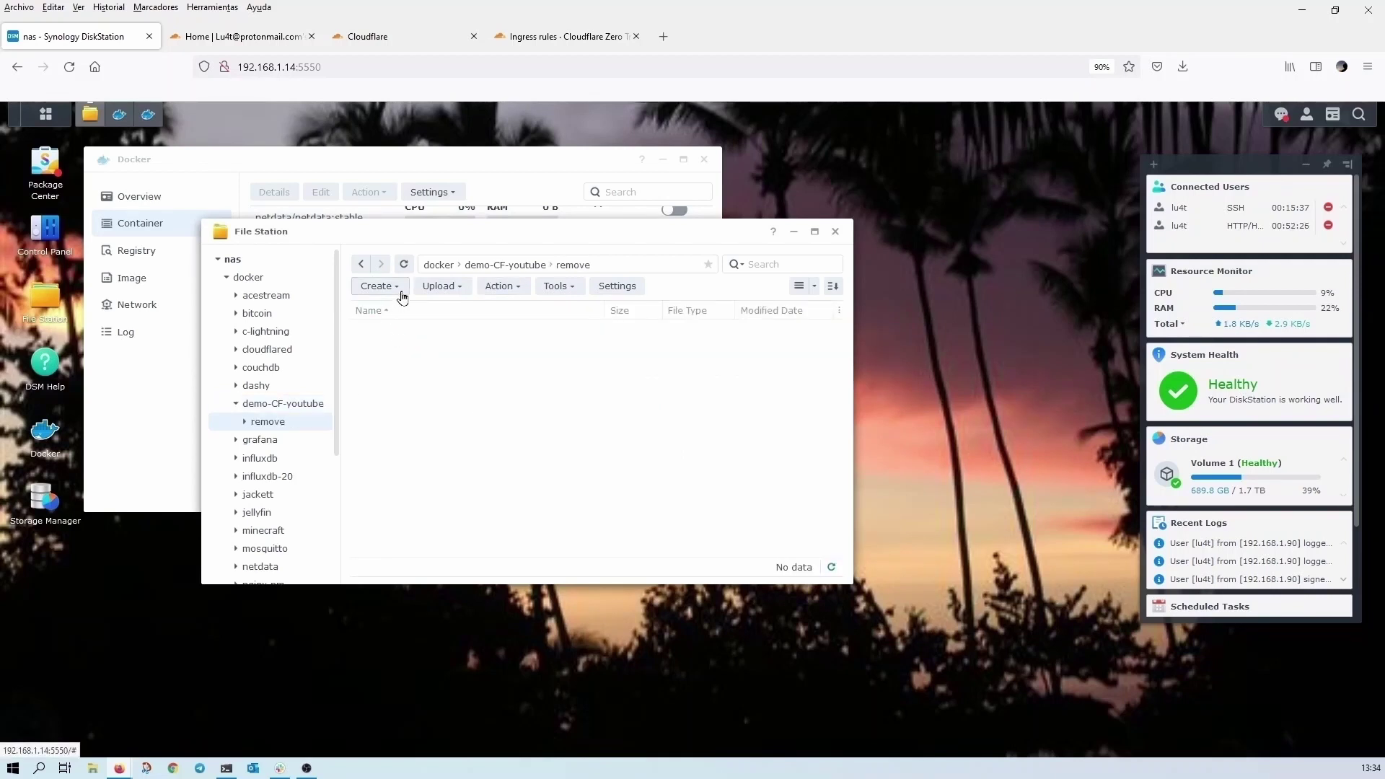
- Paste the copied file into 'remove', rename it to config.yml, and open it for editing
{"action": "left_click", "coordinate": [496, 285]}
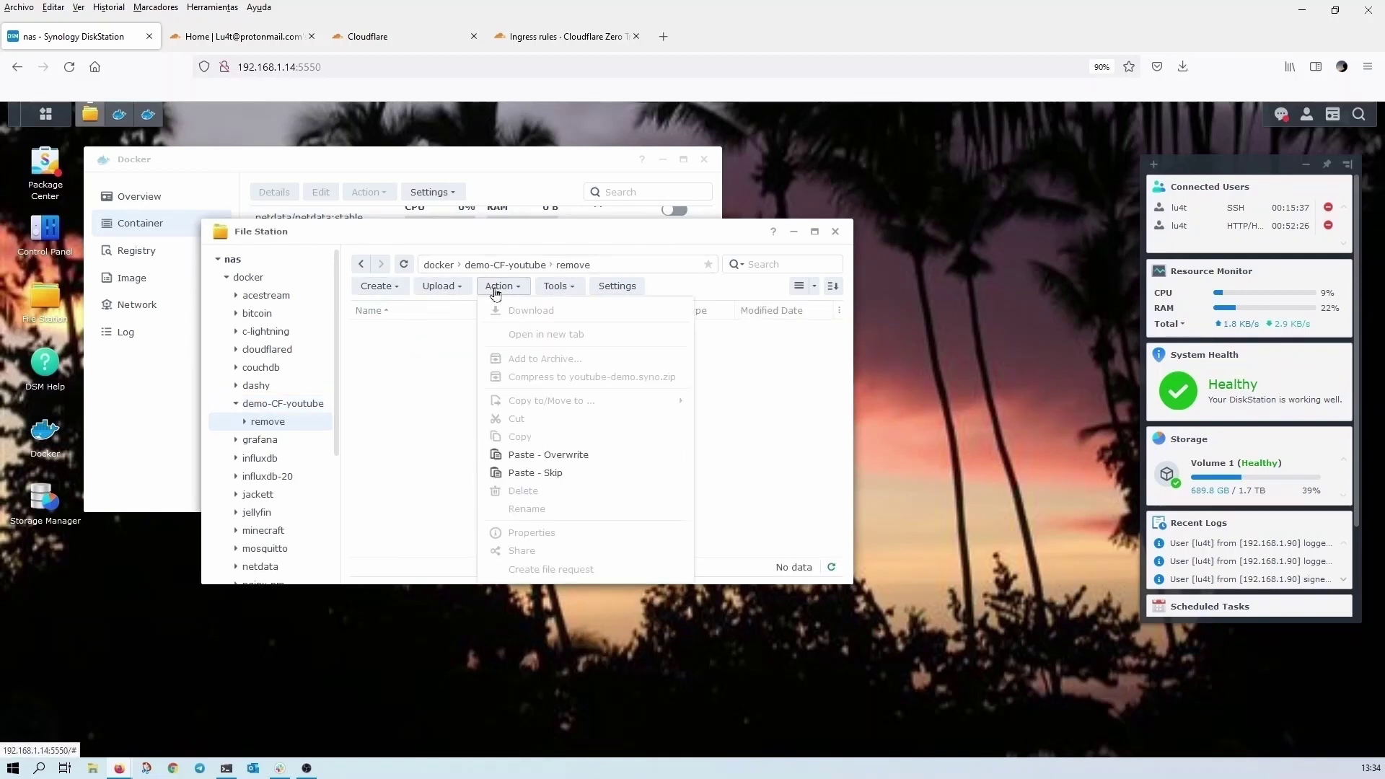
{"action": "left_click", "coordinate": [539, 474]}
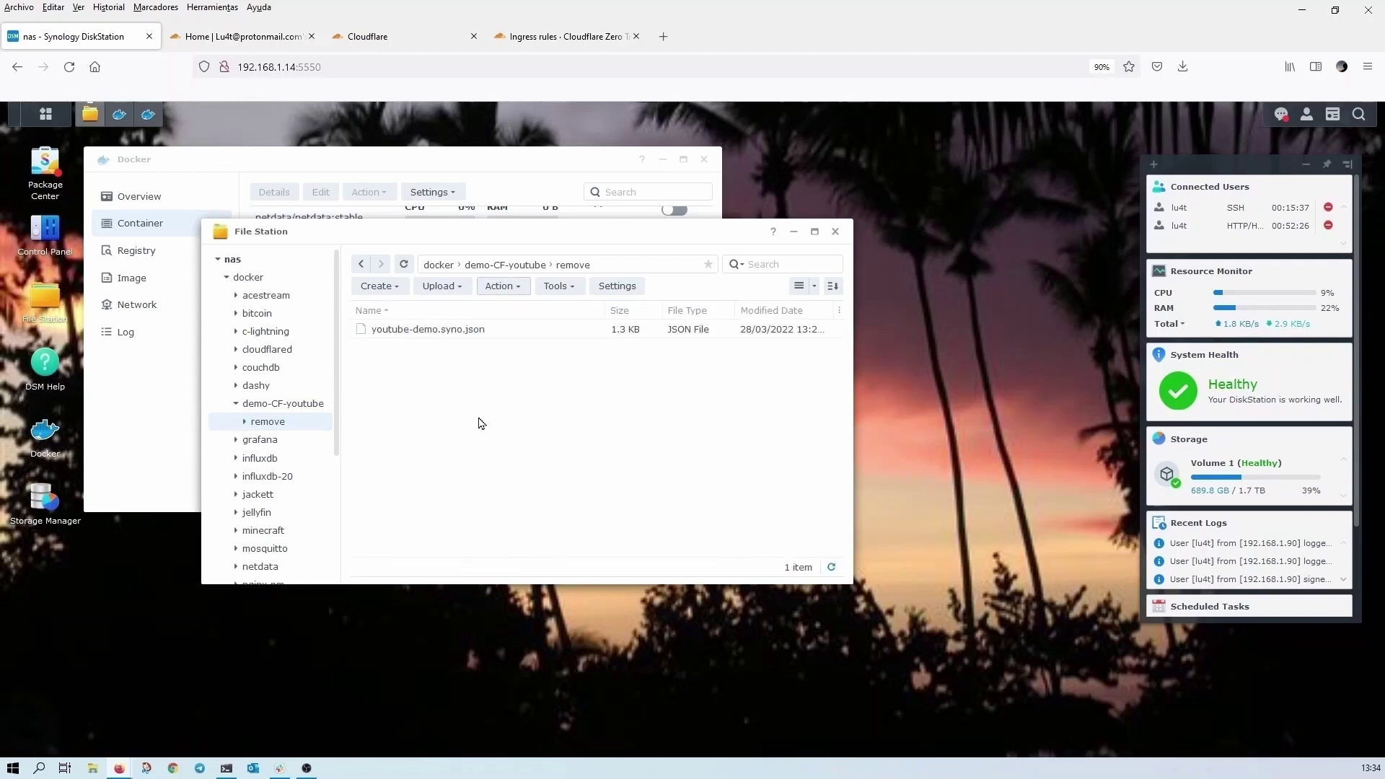
{"action": "right_click", "coordinate": [442, 337]}
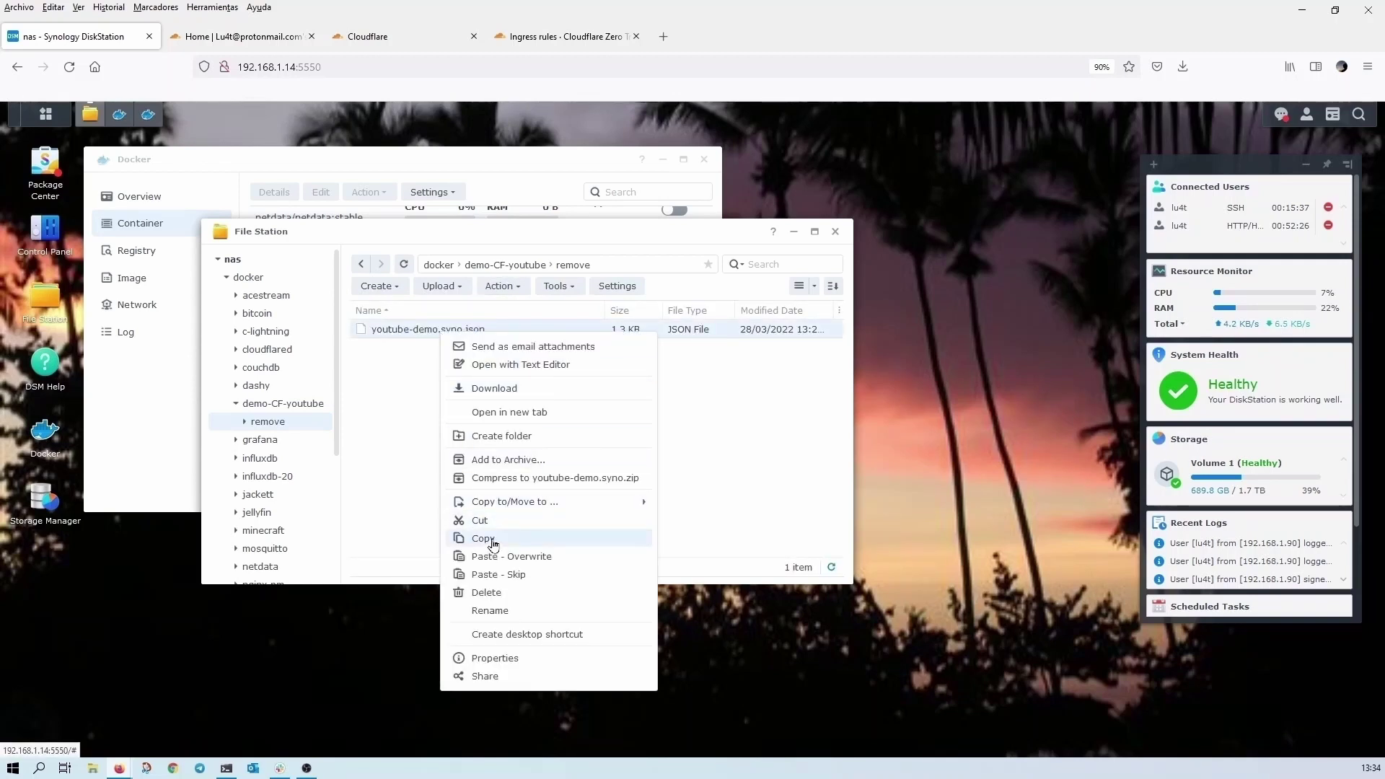
{"action": "left_click", "coordinate": [499, 609]}
{"action": "type", "text": "config.yml"}
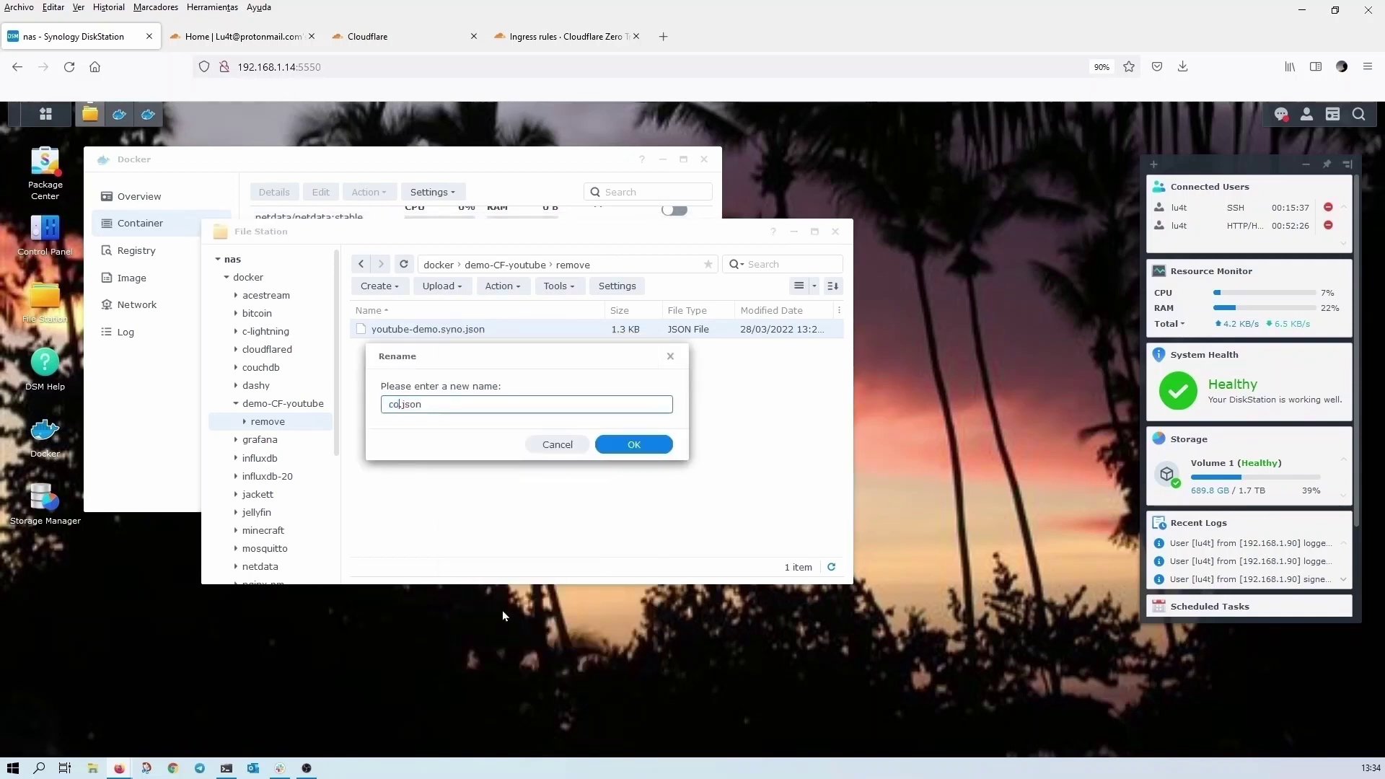
{"action": "key", "text": "Return"}
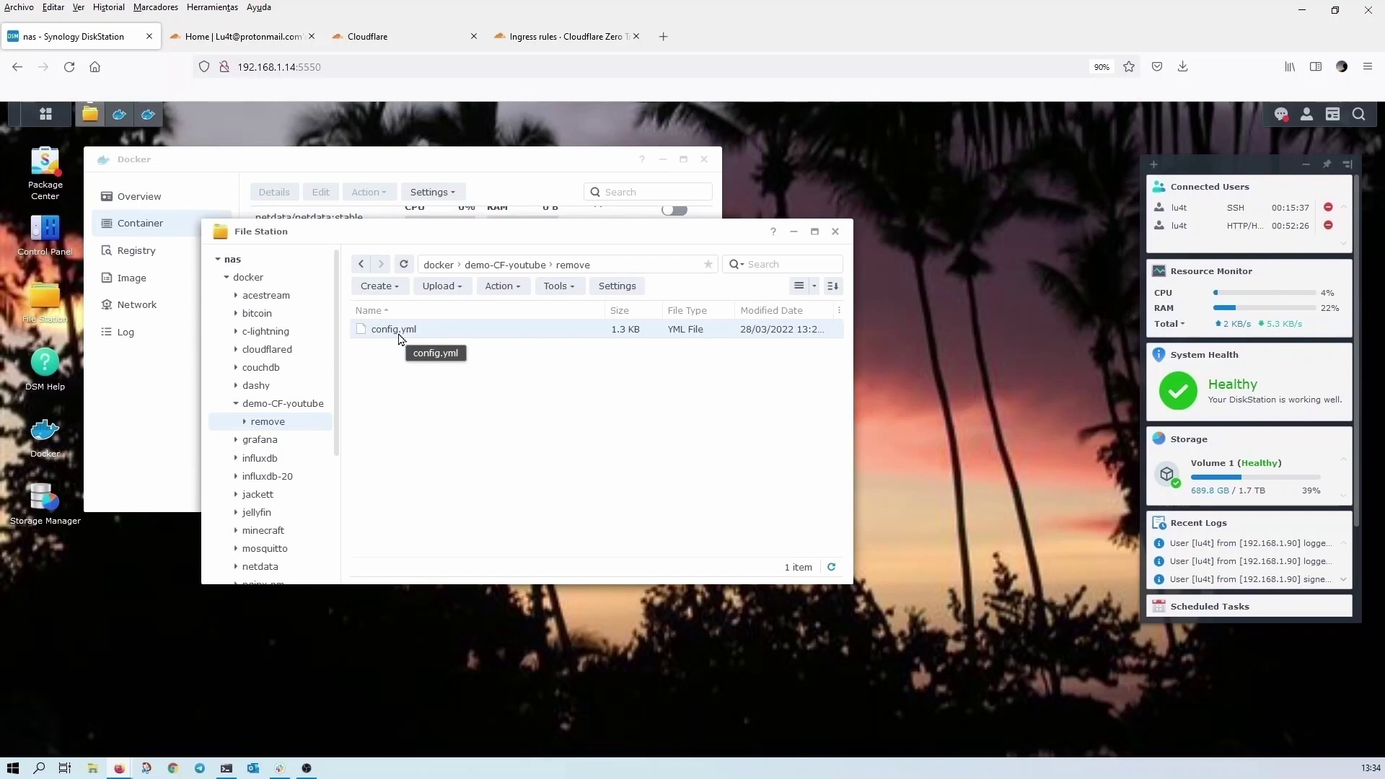
{"action": "double_click", "coordinate": [400, 335]}
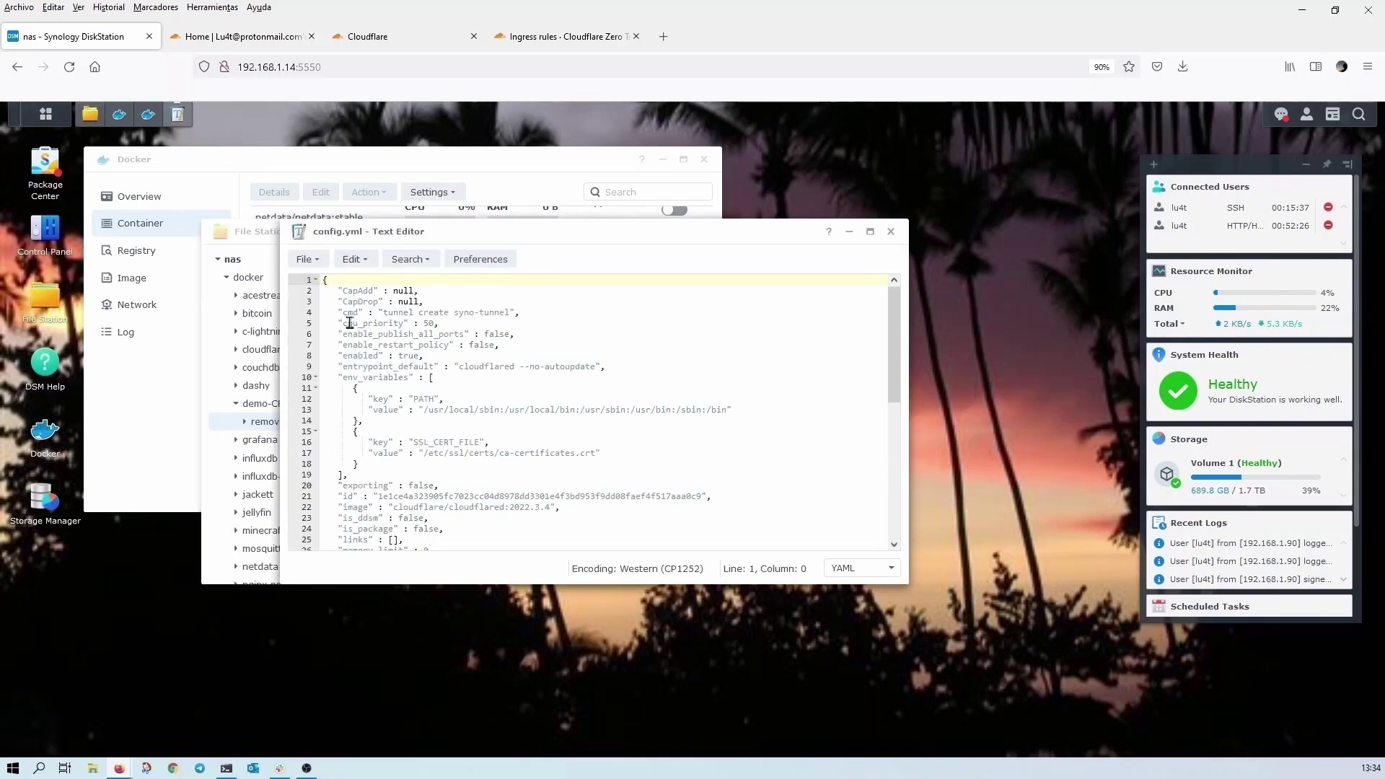
- Replace config.yml's JSON with Cloudflare's example tunnel and ingress YAML and save it
{"action": "left_click_drag", "start_coordinate": [349, 323], "coordinate": [460, 774]}
{"action": "key", "text": "ctrl+a"}
{"action": "key", "text": "Delete"}
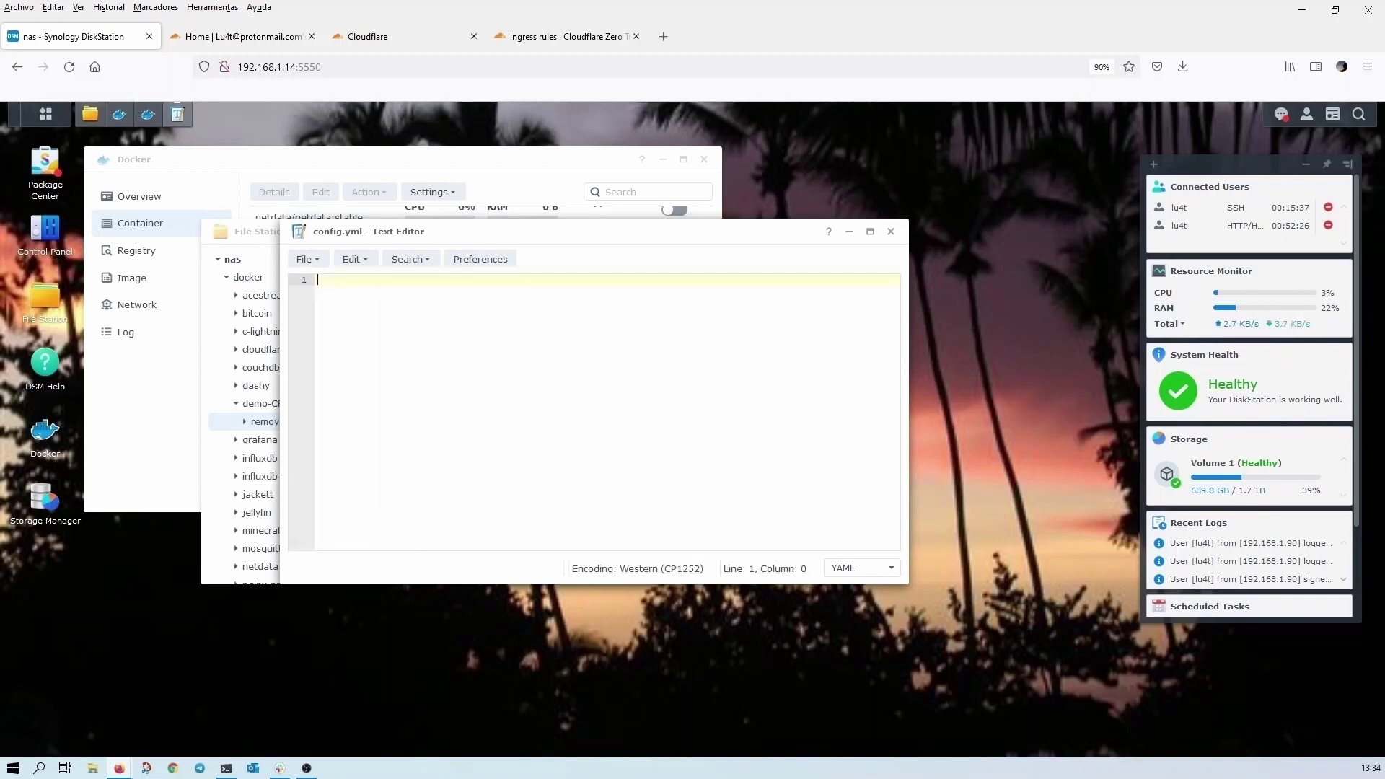
{"action": "left_click", "coordinate": [569, 36]}
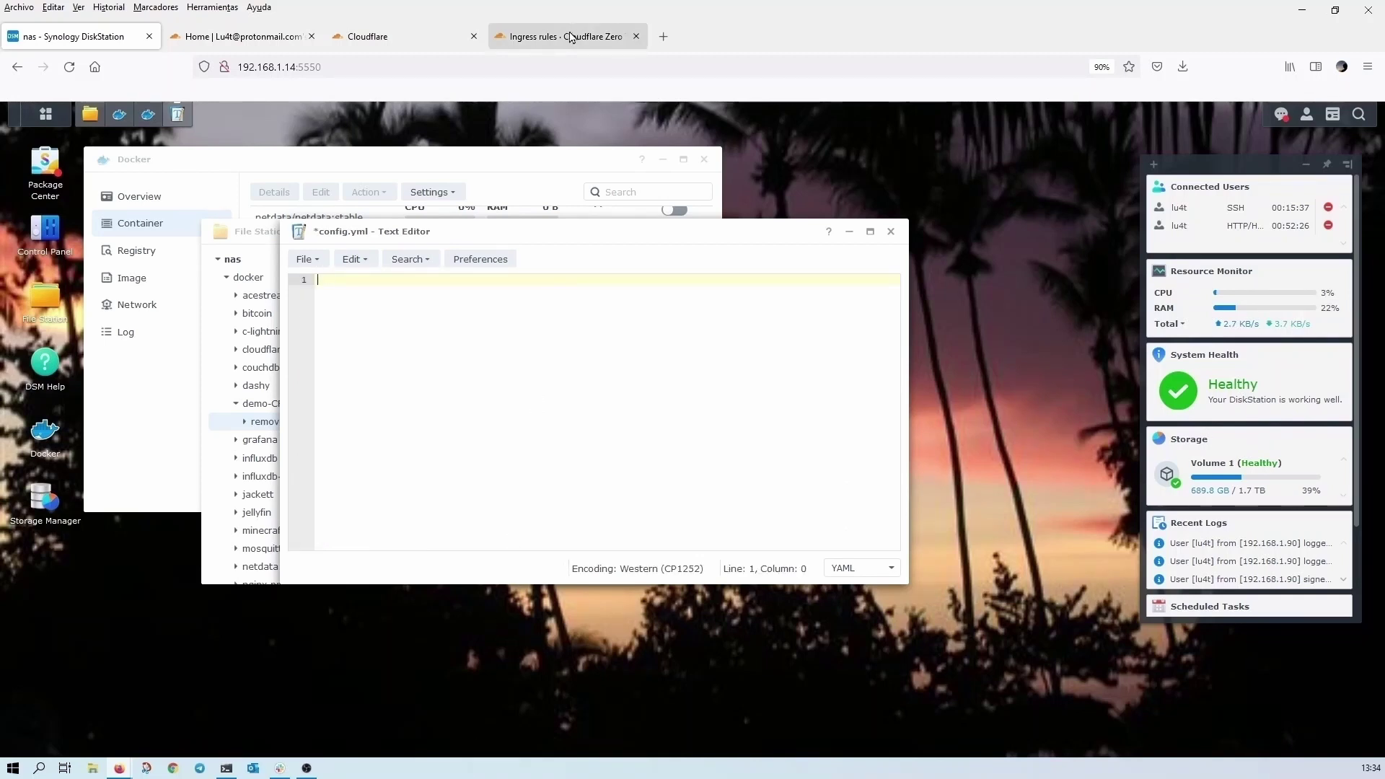
{"action": "right_click", "coordinate": [521, 456]}
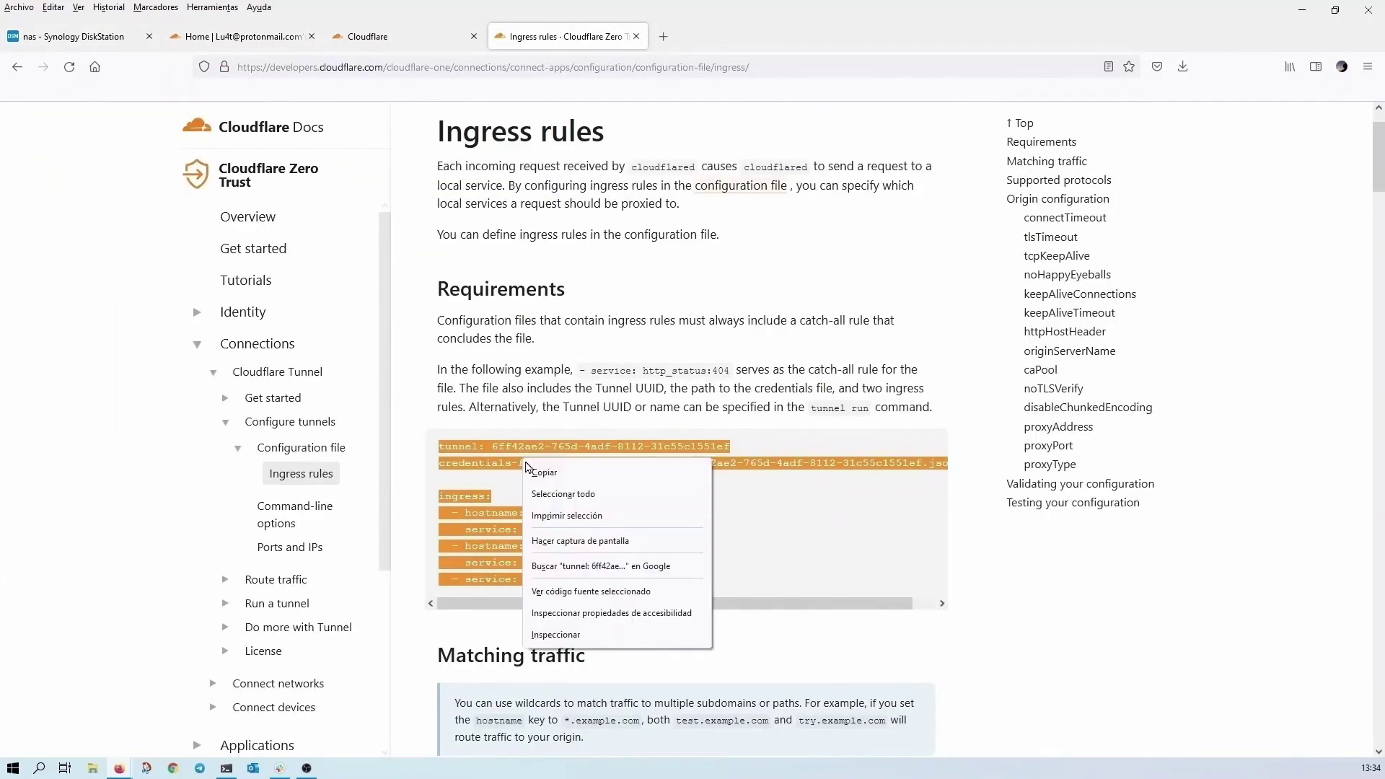
{"action": "left_click", "coordinate": [543, 477]}
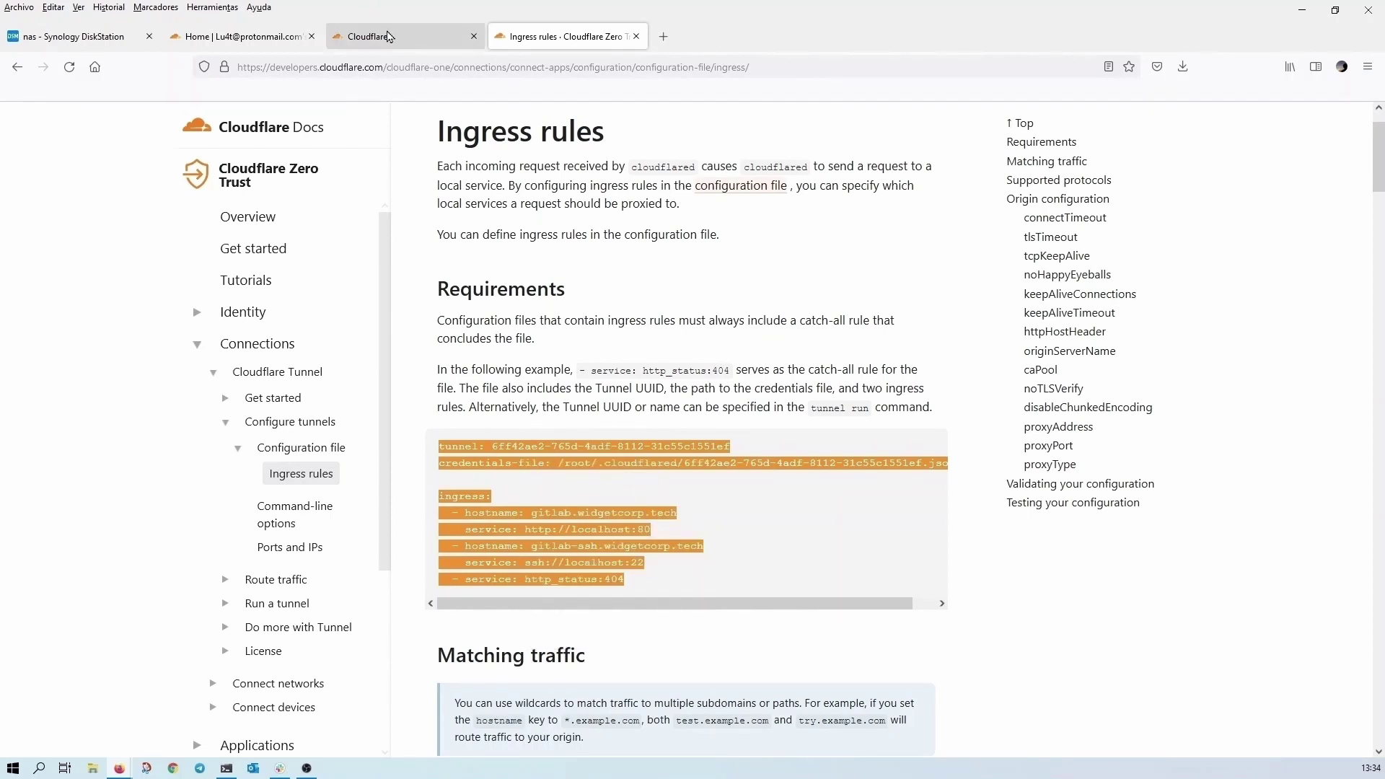
{"action": "left_click", "coordinate": [103, 42]}
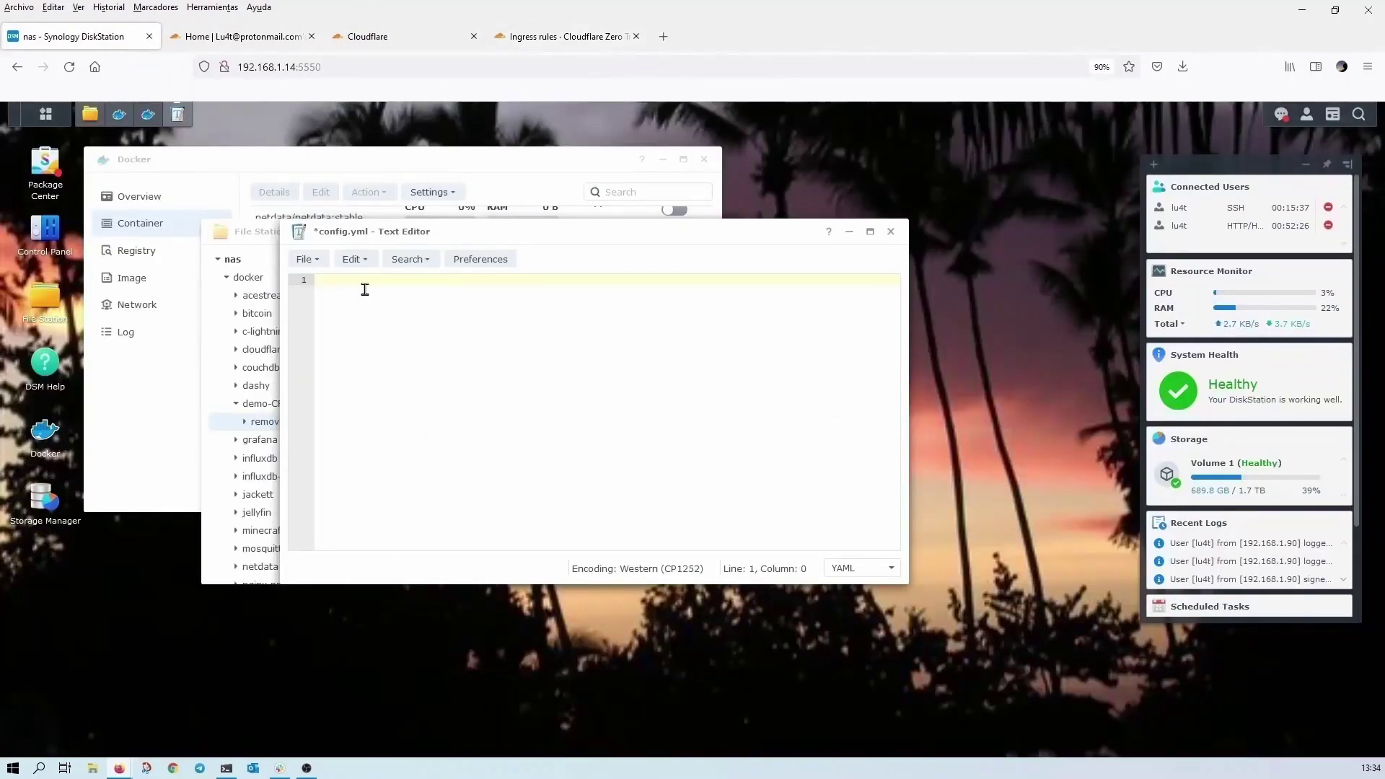
{"action": "key", "text": "ctrl+v"}
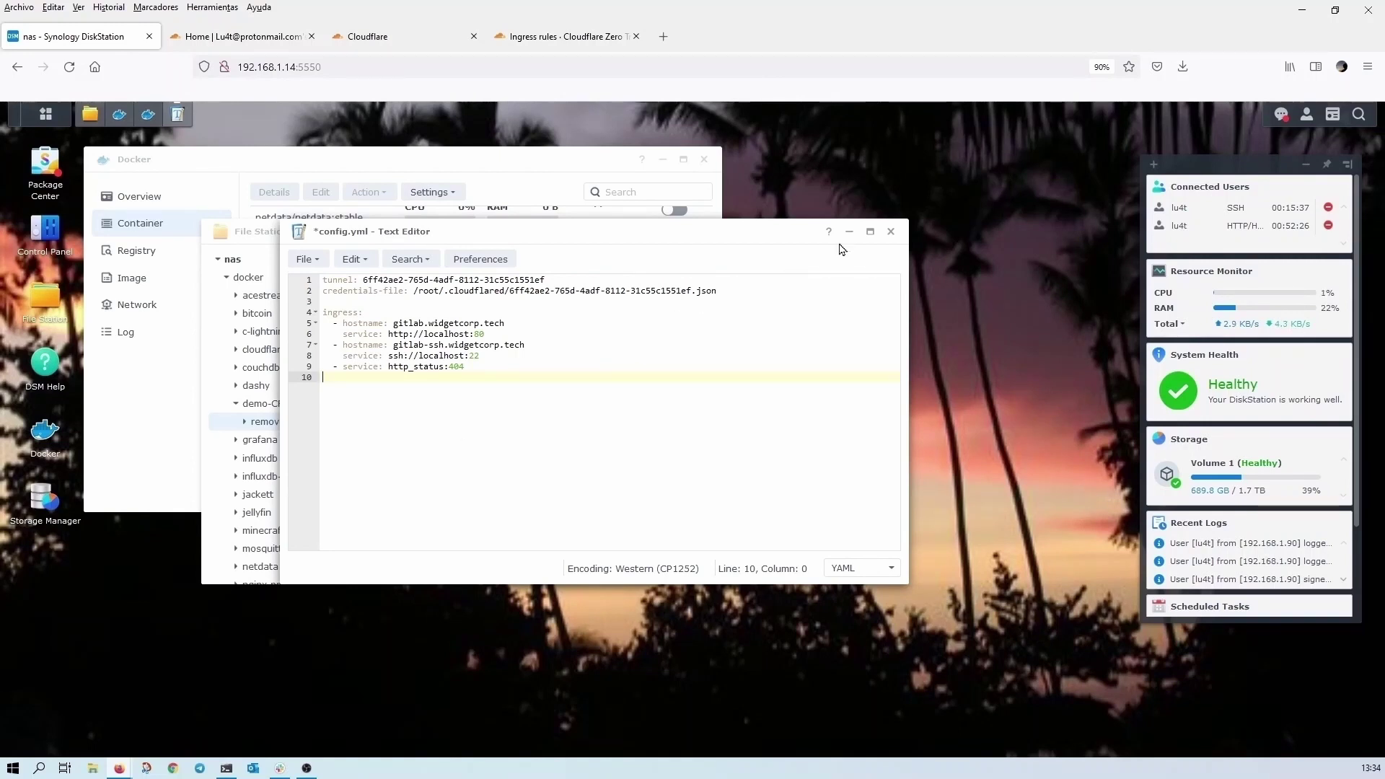
{"action": "left_click", "coordinate": [891, 233]}
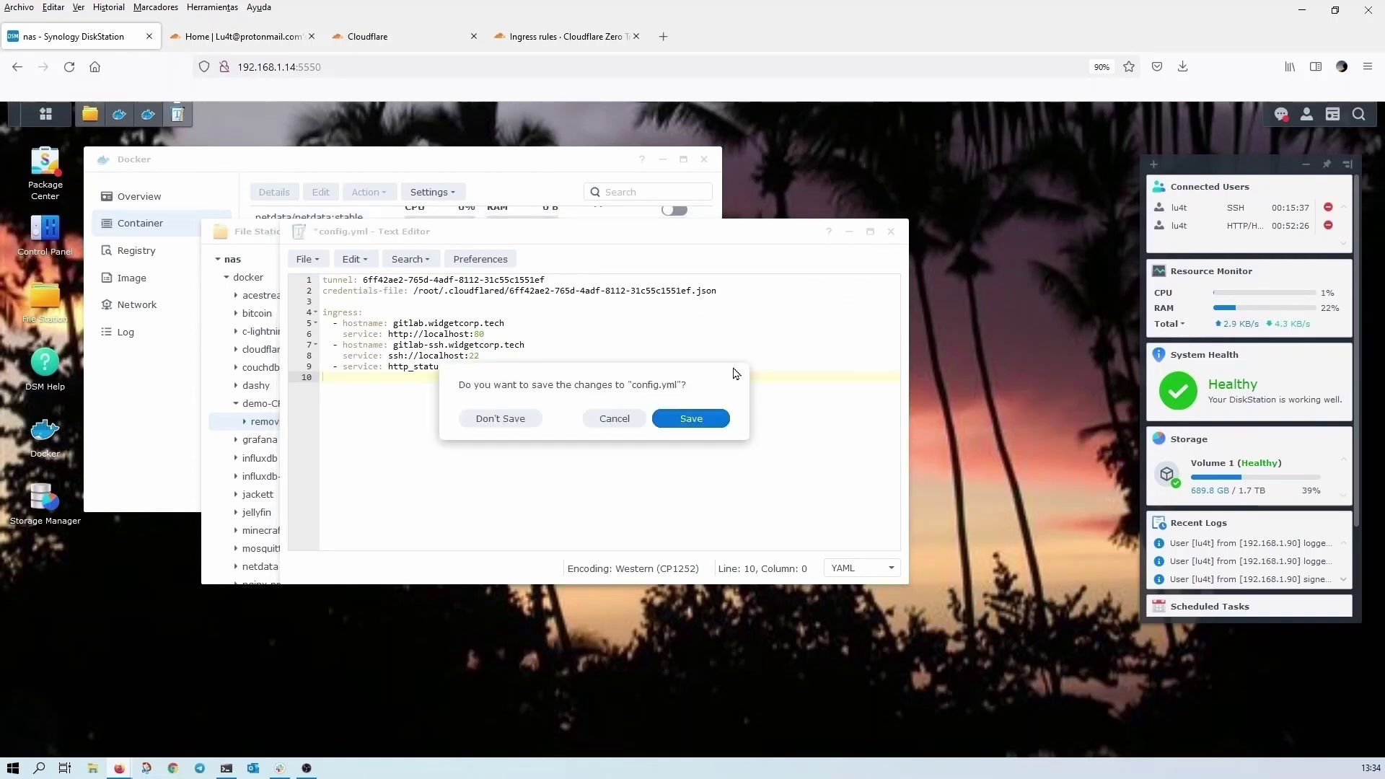
{"action": "left_click", "coordinate": [690, 421]}
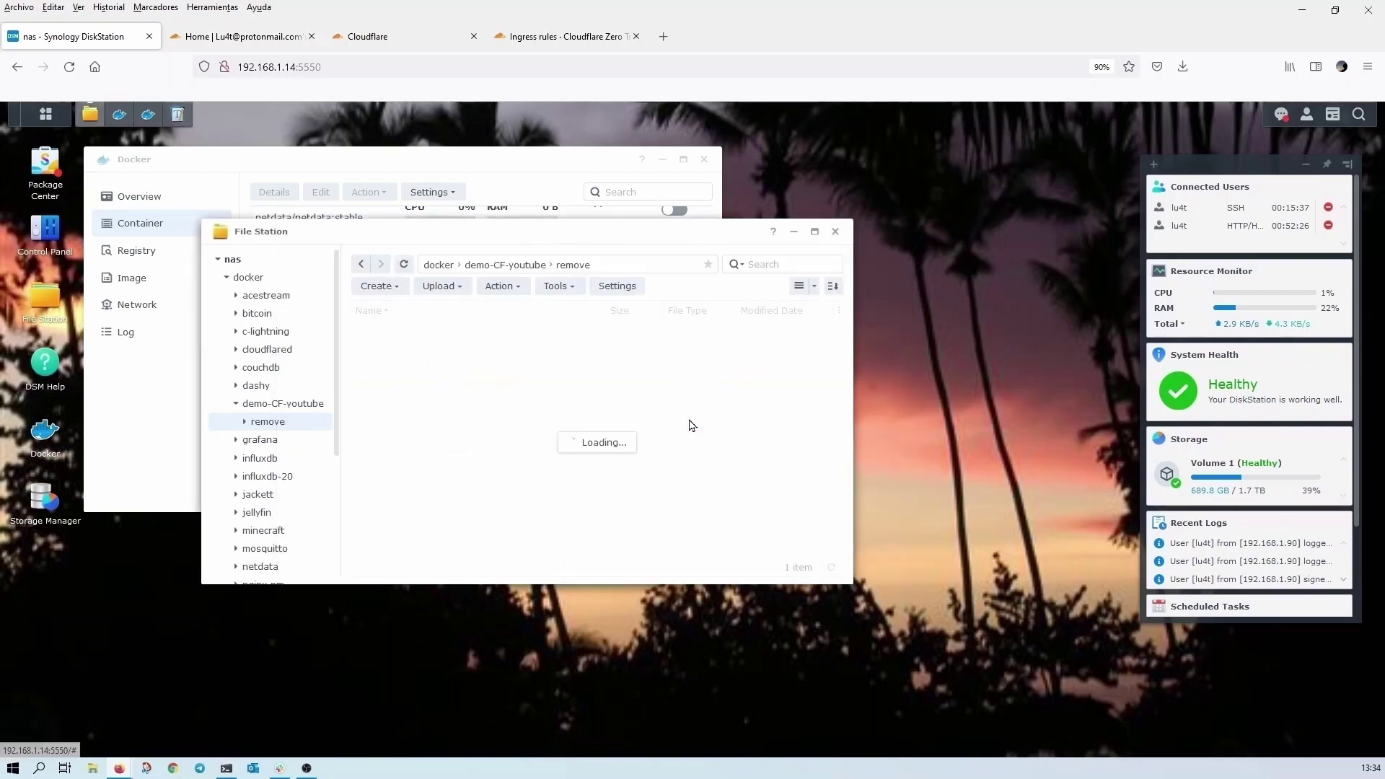
- Move config.yml into demo-CF-youtube, overwriting the existing file, and reopen it in Text Editor
{"action": "right_click", "coordinate": [408, 336]}
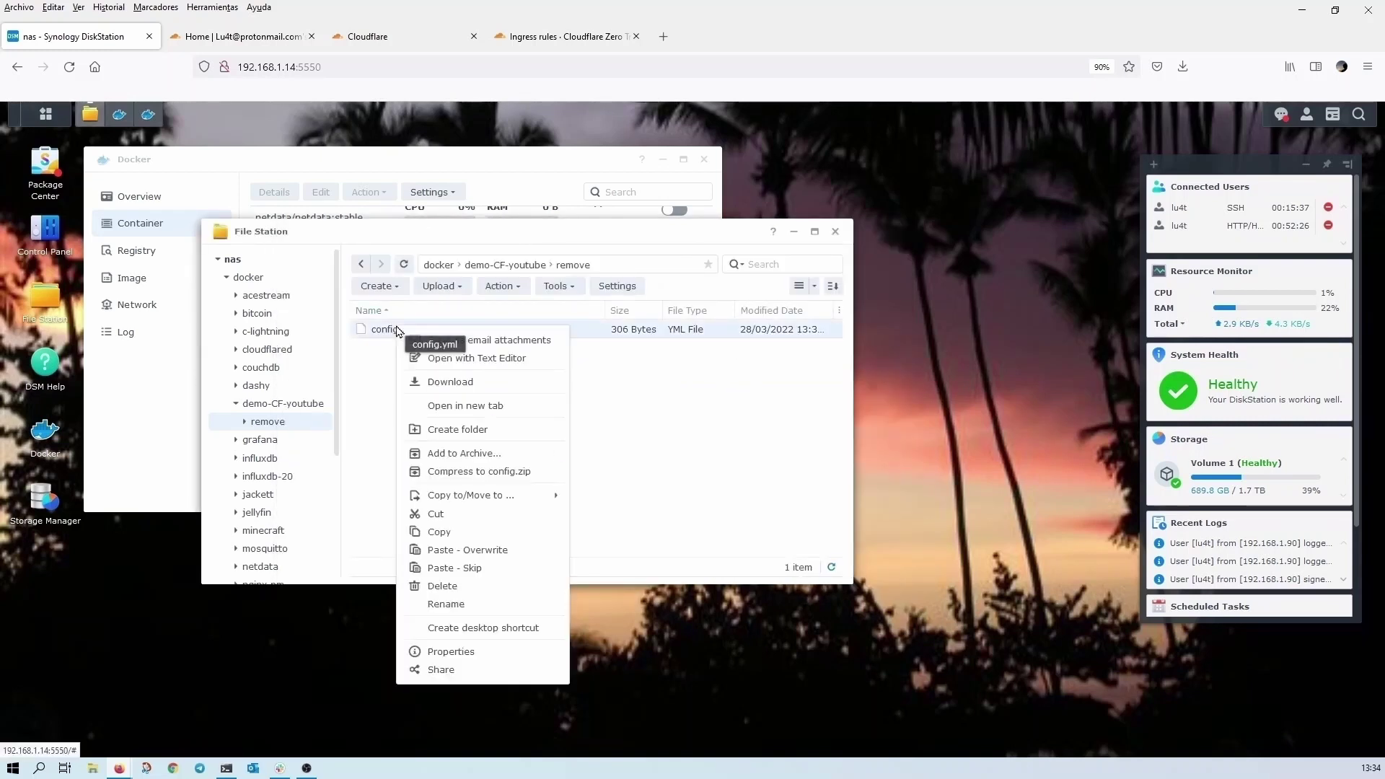
{"action": "left_click", "coordinate": [462, 513]}
{"action": "left_click", "coordinate": [509, 266]}
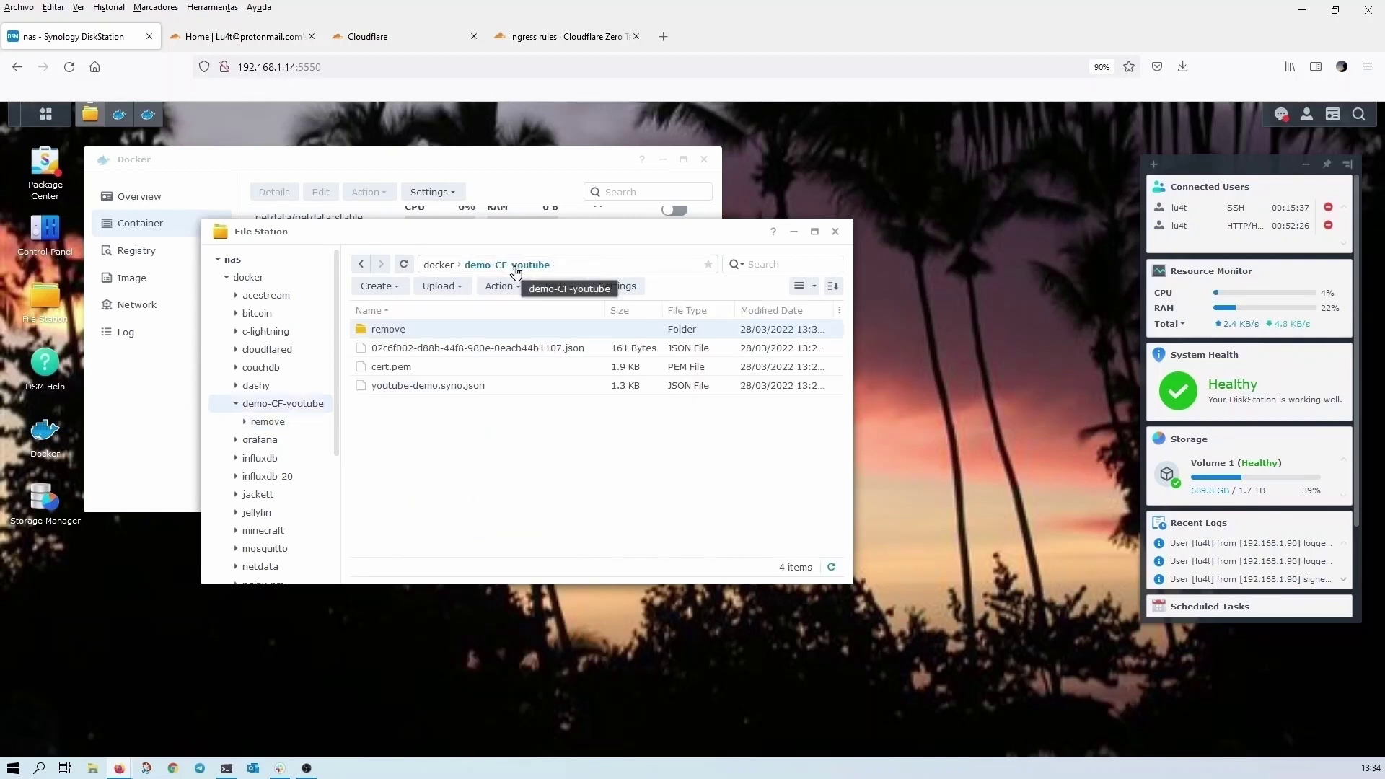
{"action": "right_click", "coordinate": [473, 452]}
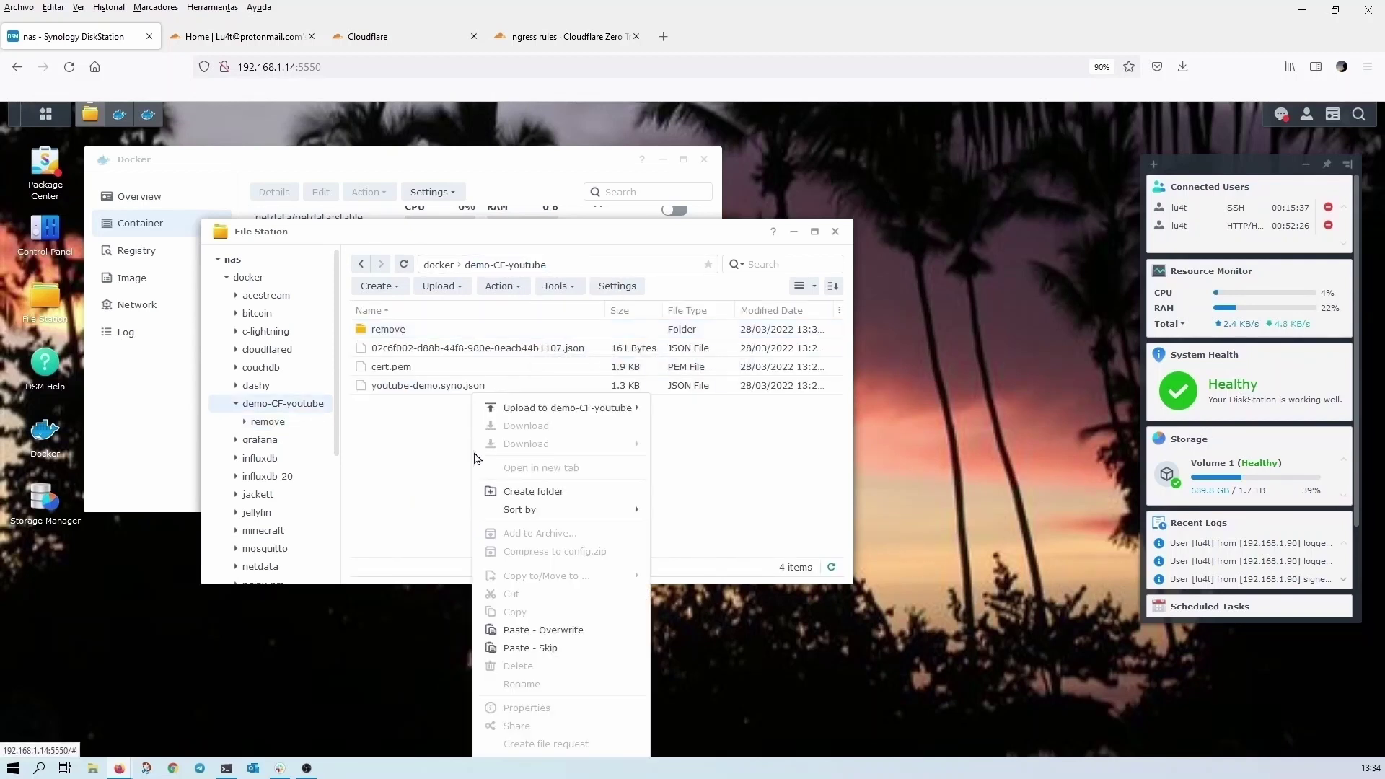
{"action": "left_click", "coordinate": [537, 630]}
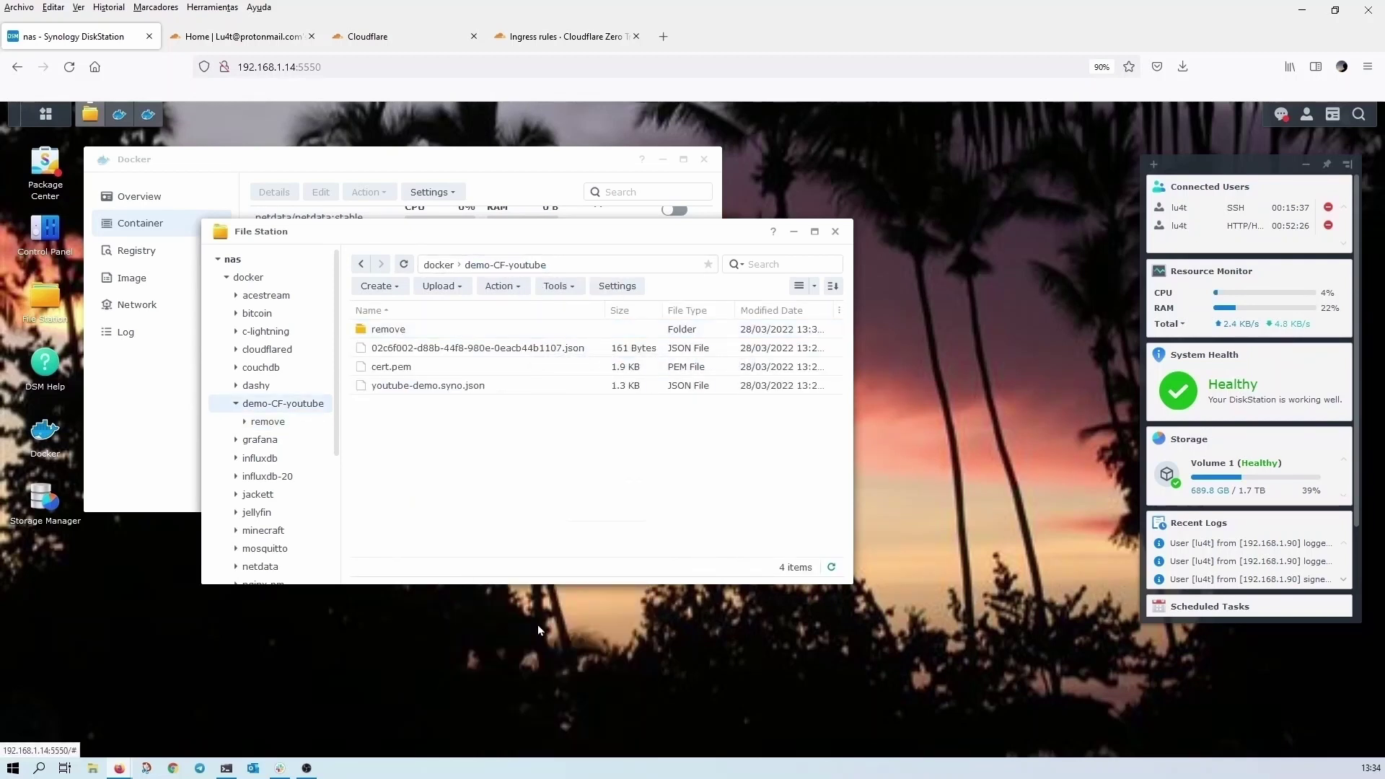
{"action": "right_click", "coordinate": [391, 334]}
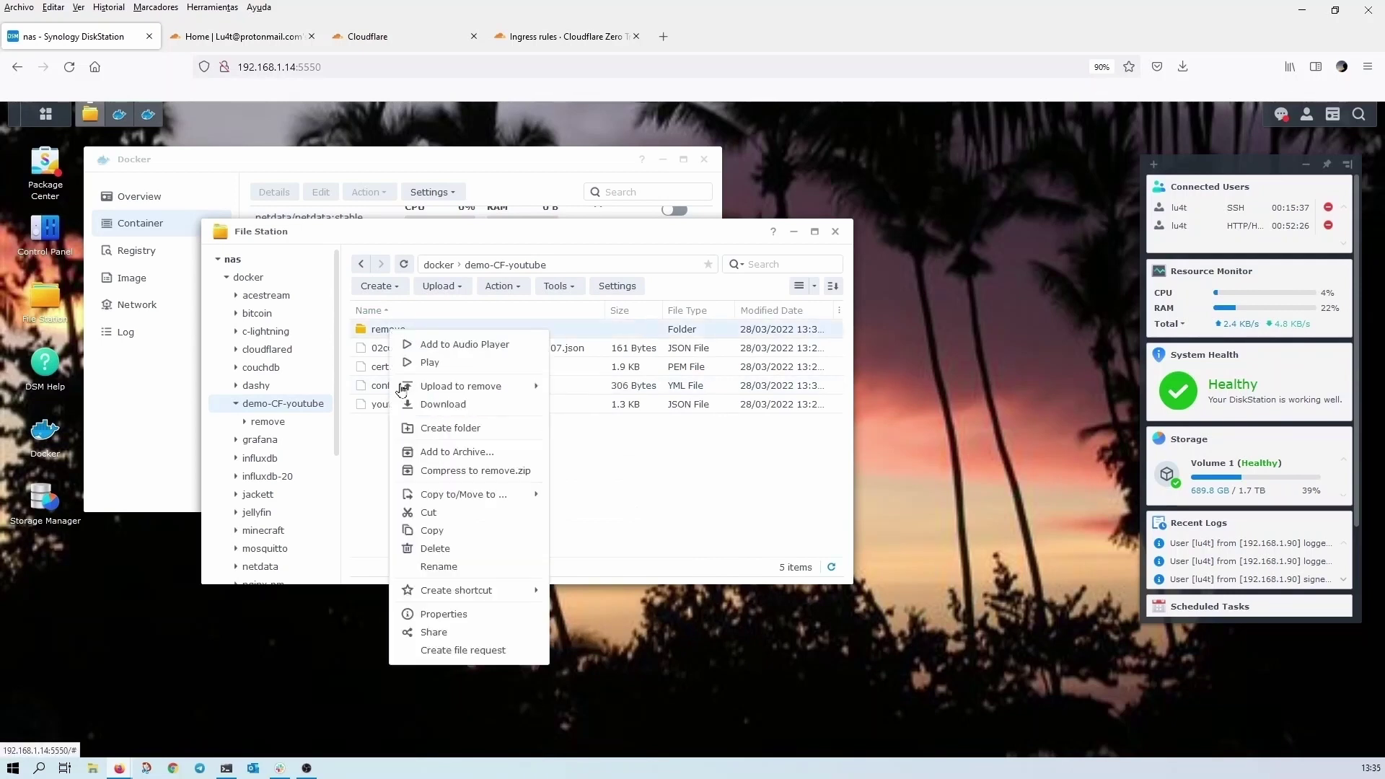
{"action": "left_click", "coordinate": [602, 500]}
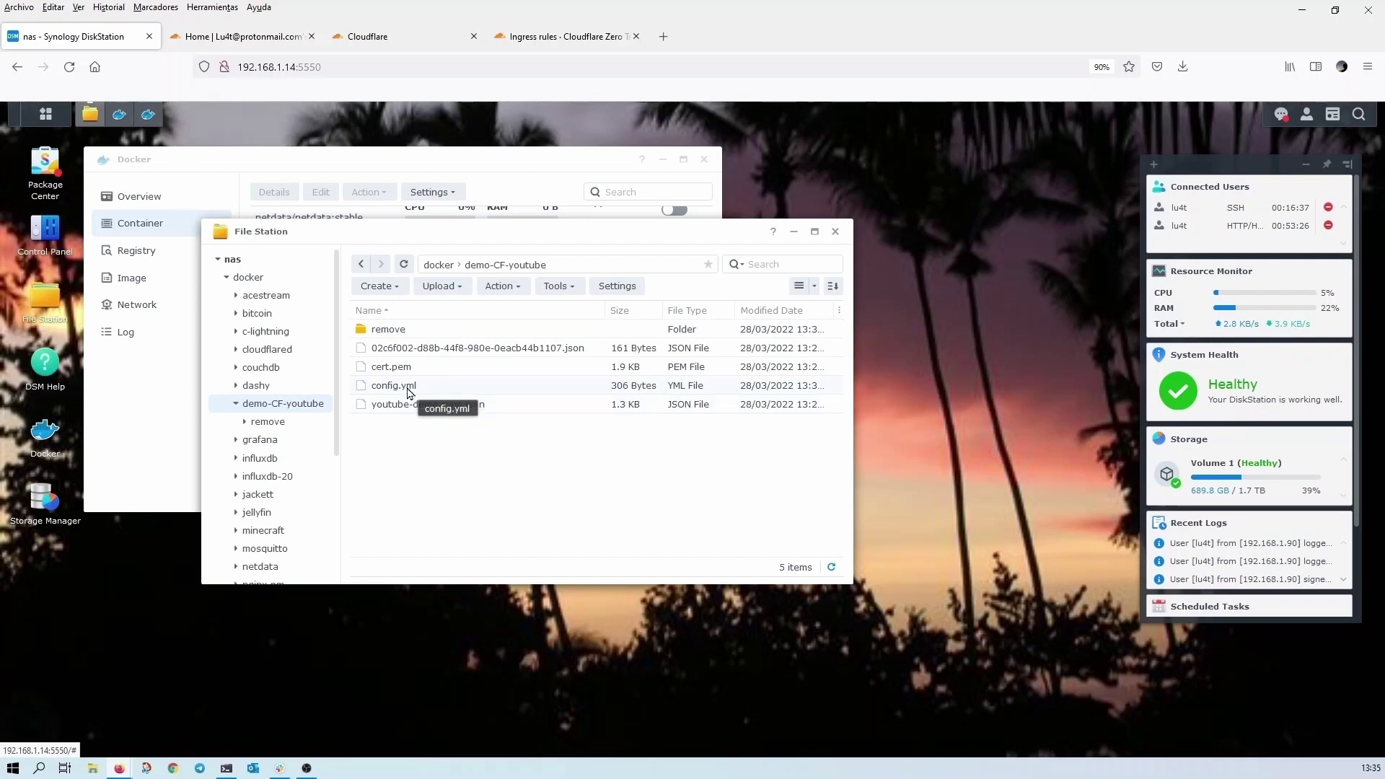
{"action": "double_click", "coordinate": [409, 390]}
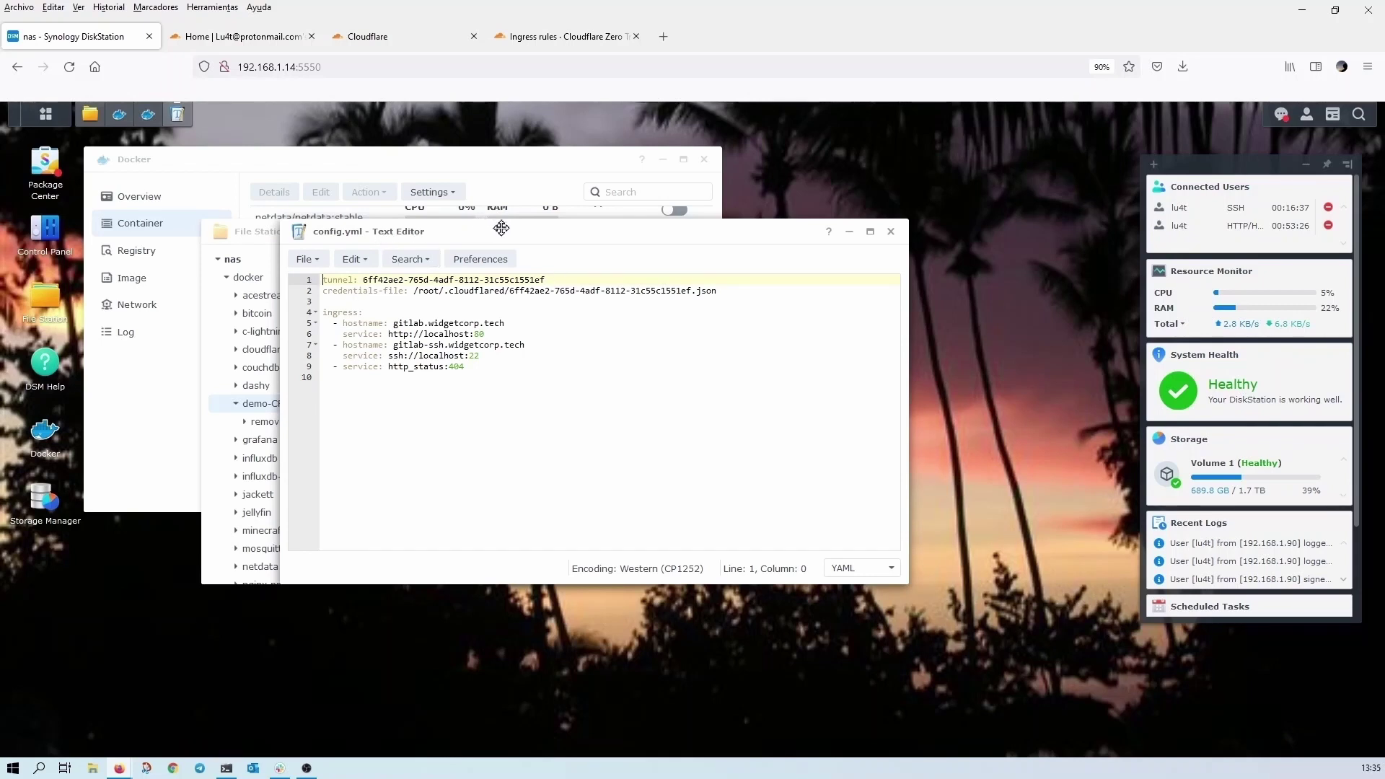
{"action": "left_click_drag", "start_coordinate": [494, 230], "coordinate": [558, 399]}
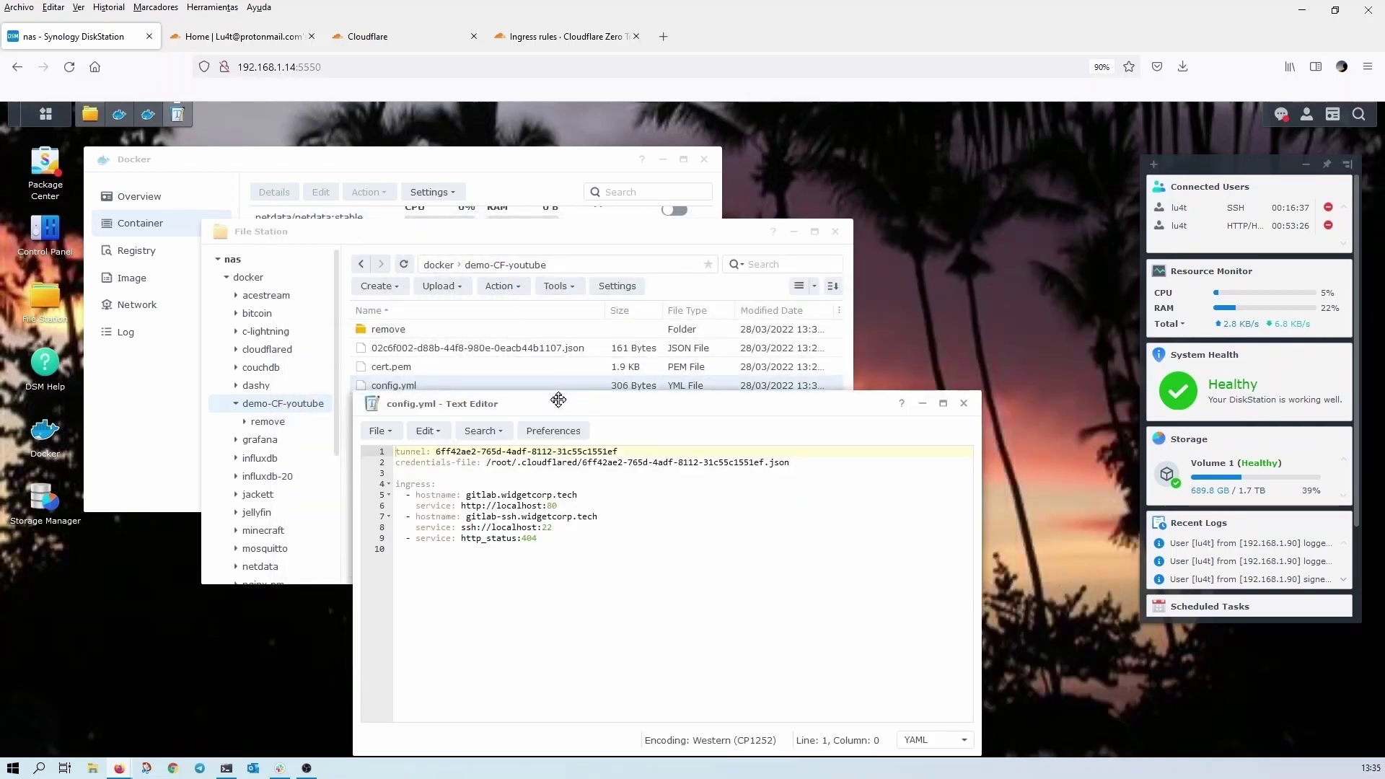
- Copy the tunnel ID from the JSON credentials file's name, leaving the name unchanged
{"action": "left_click", "coordinate": [515, 352]}
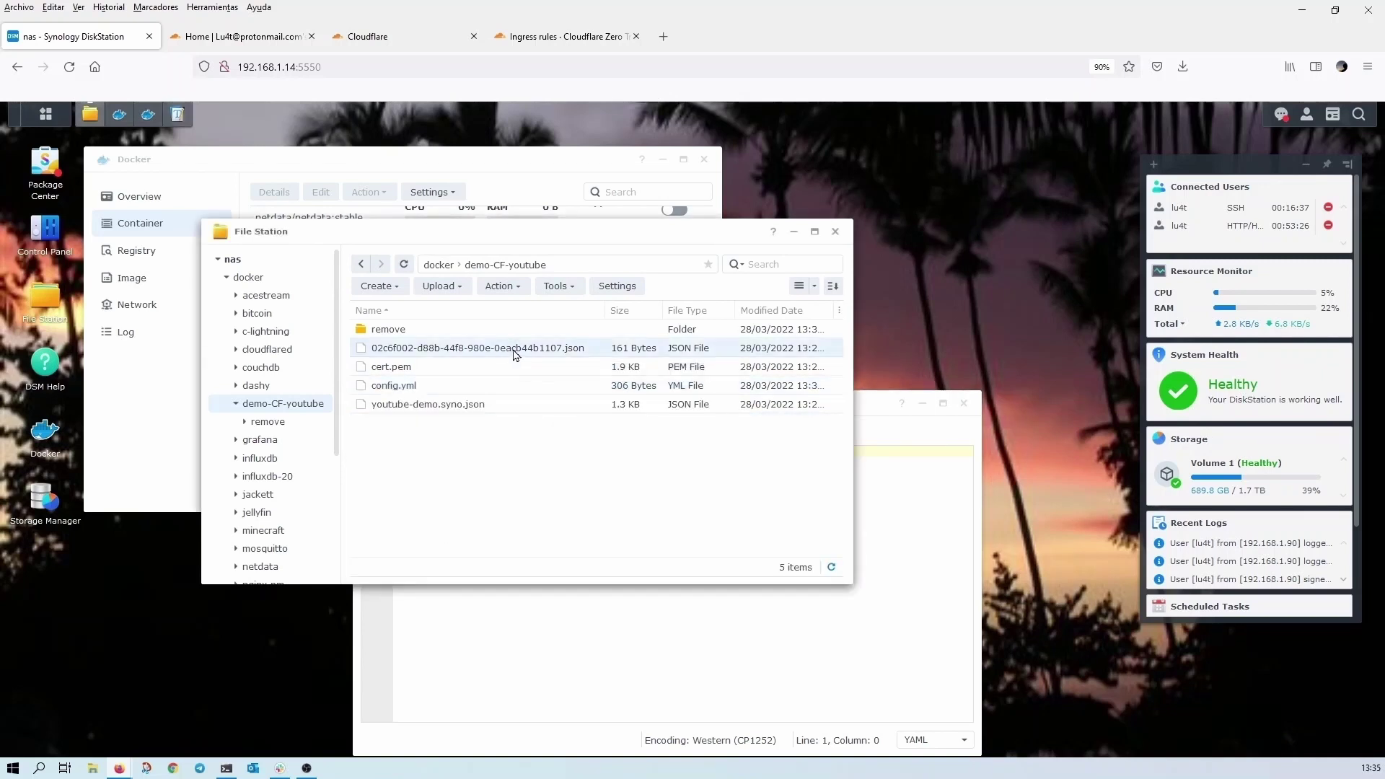
{"action": "right_click", "coordinate": [516, 354]}
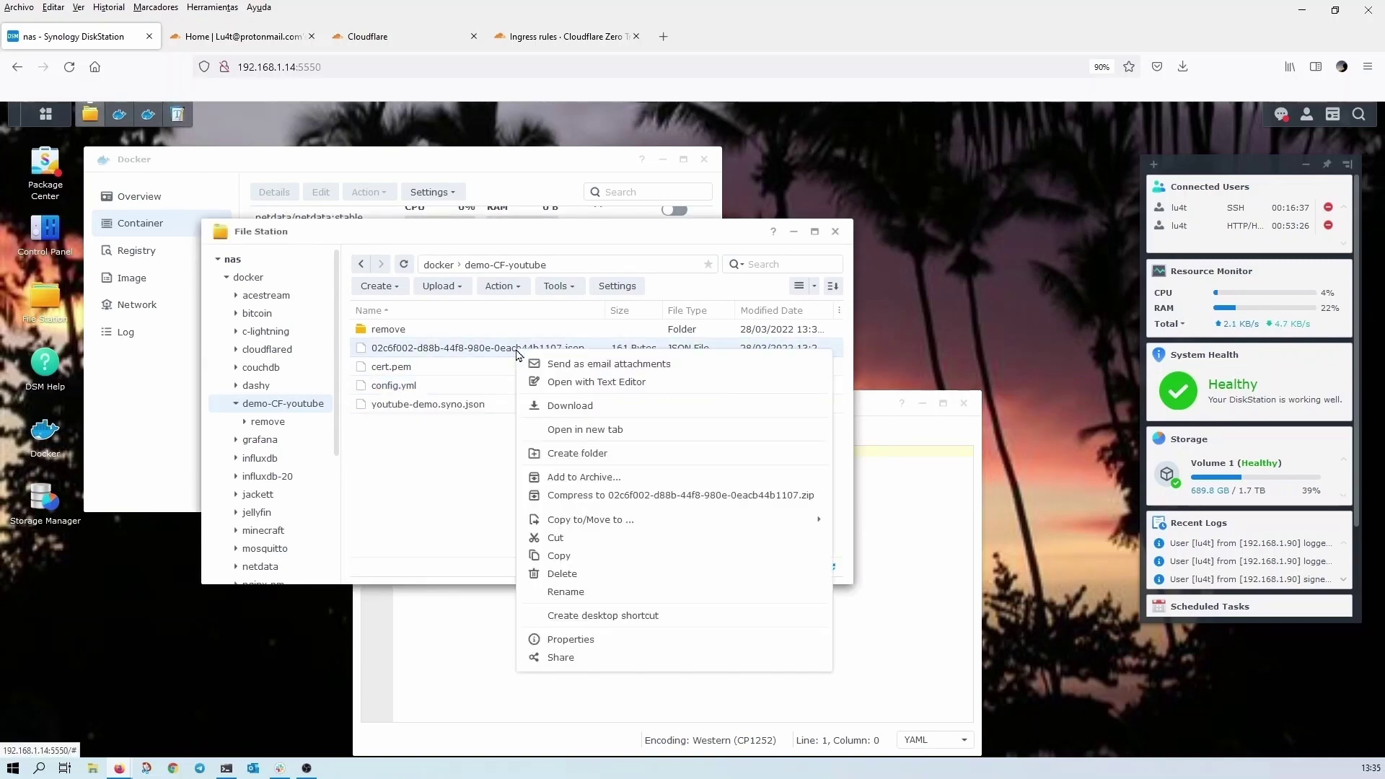
{"action": "left_click", "coordinate": [562, 592]}
{"action": "key", "text": "ctrl+c"}
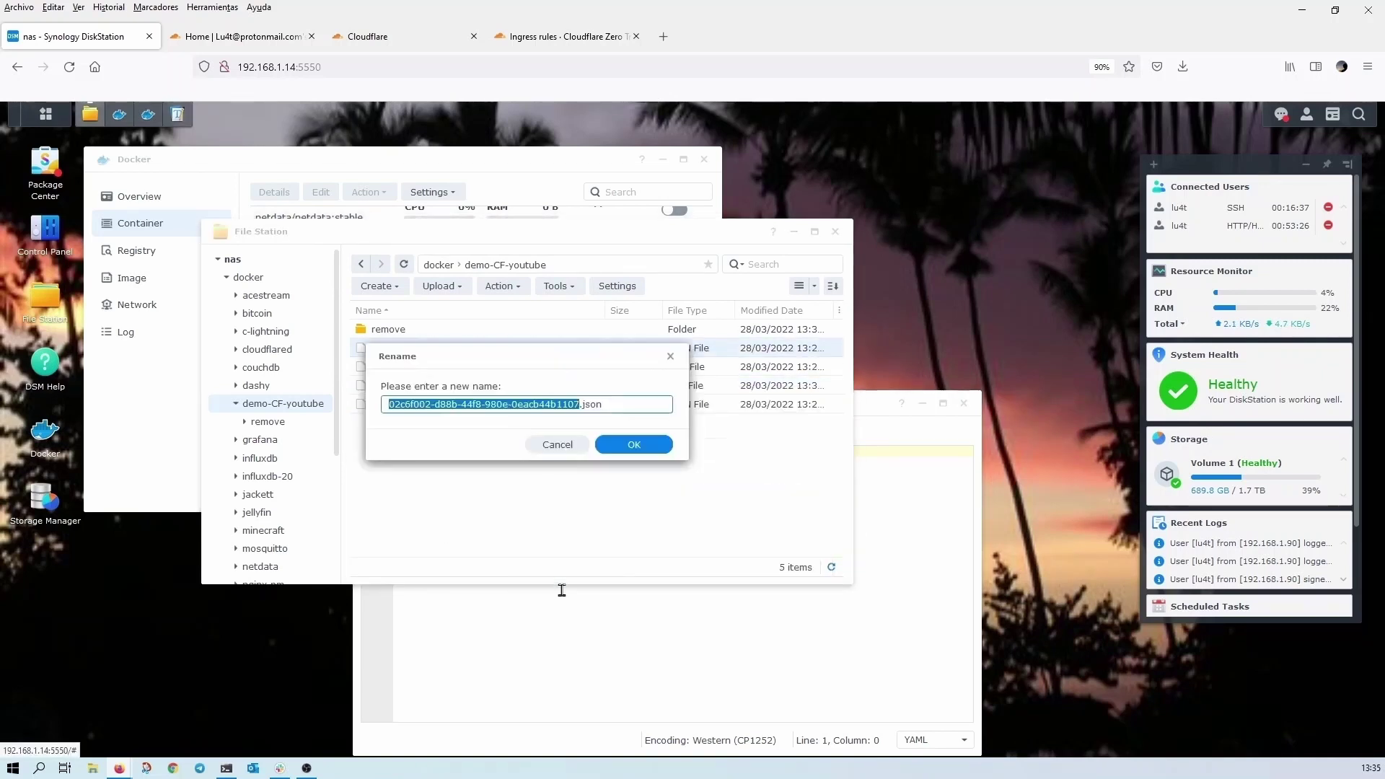
{"action": "right_click", "coordinate": [552, 405]}
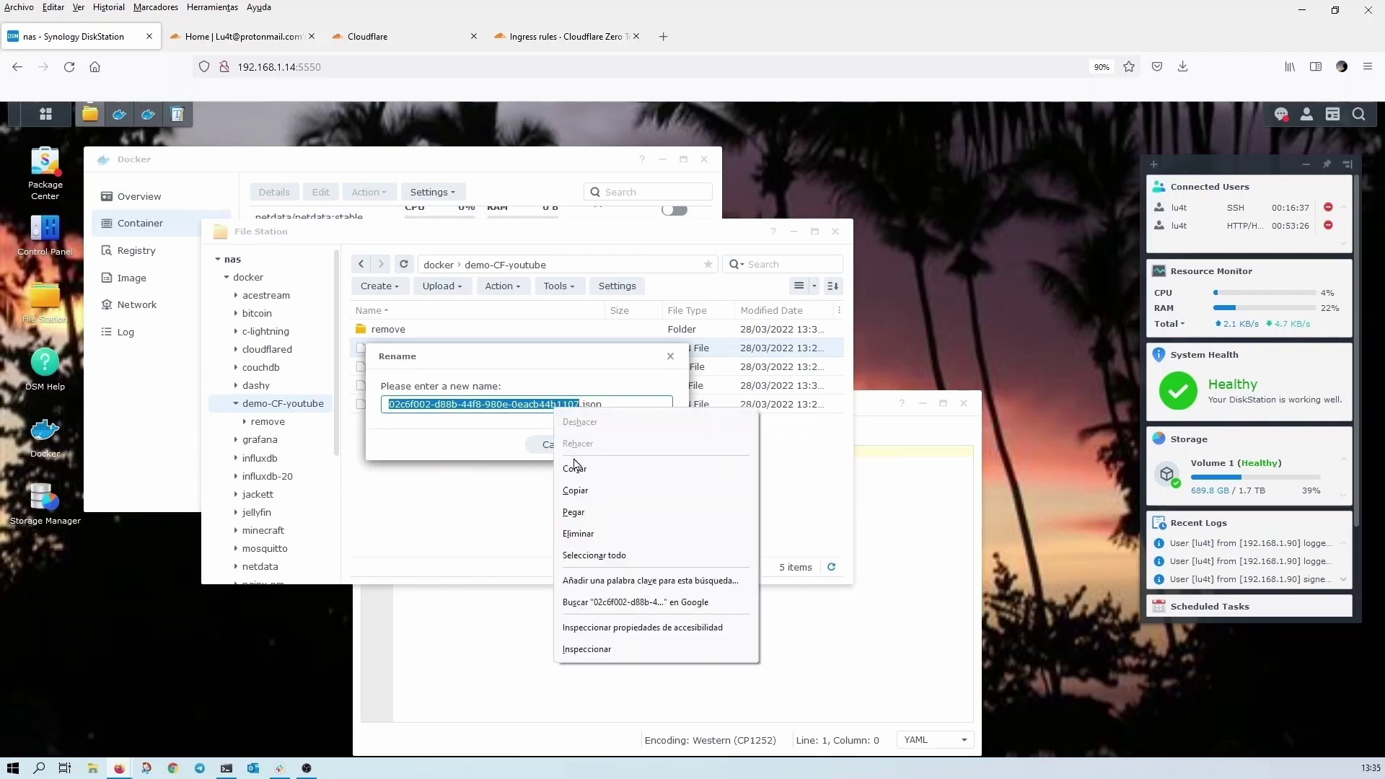
{"action": "left_click", "coordinate": [591, 492]}
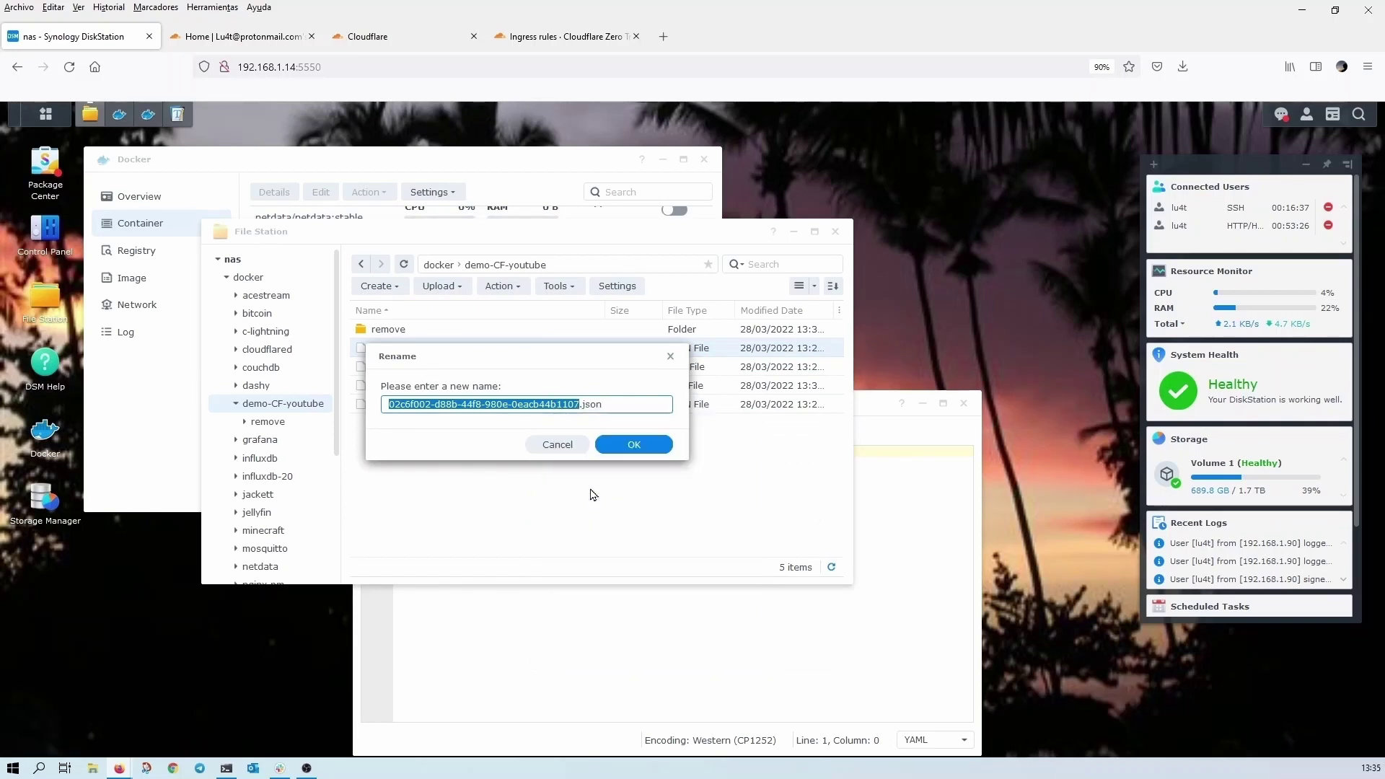
{"action": "left_click", "coordinate": [557, 447]}
- Replace the tunnel ID on line 1 with the copied tunnel ID
{"action": "left_click", "coordinate": [768, 616]}
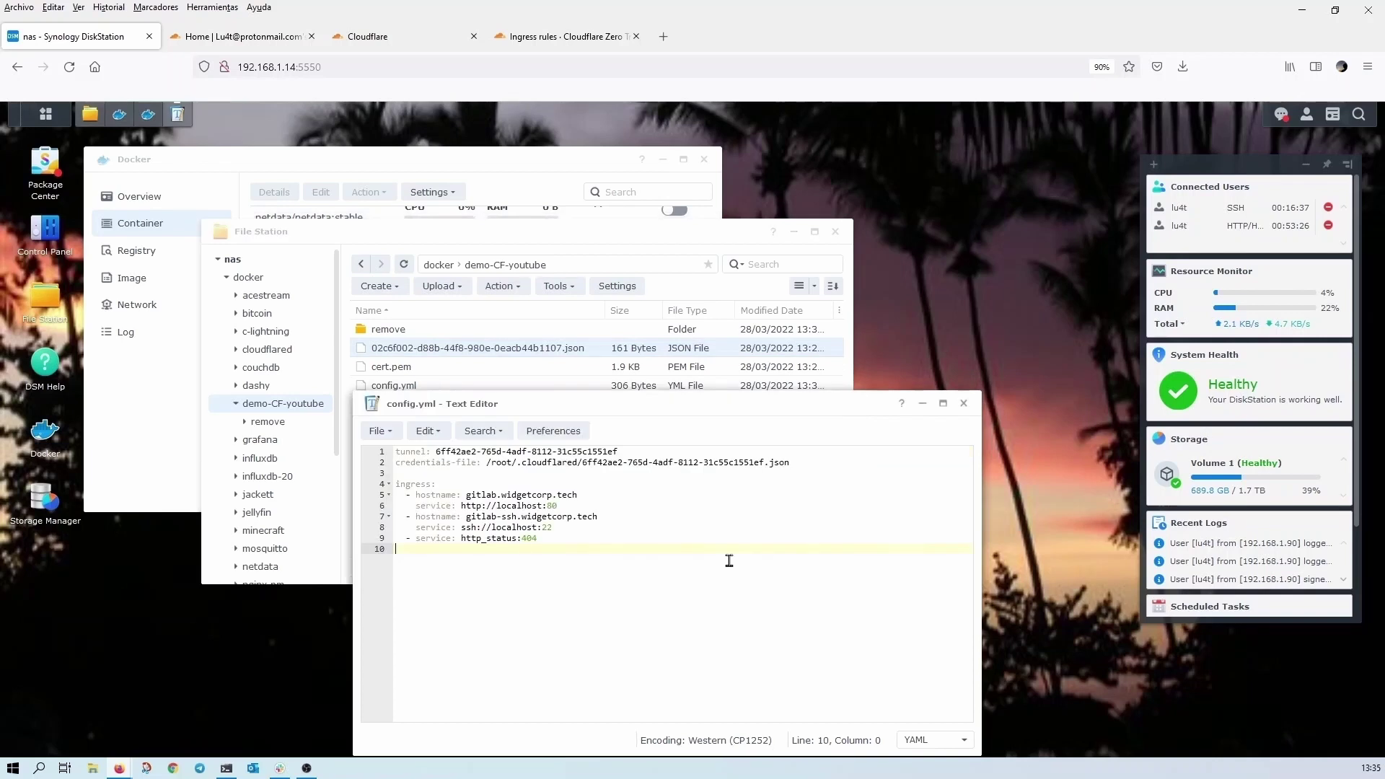
{"action": "left_click", "coordinate": [614, 452]}
{"action": "key", "text": "BackSpace"}
{"action": "key", "text": "BackSpace"}
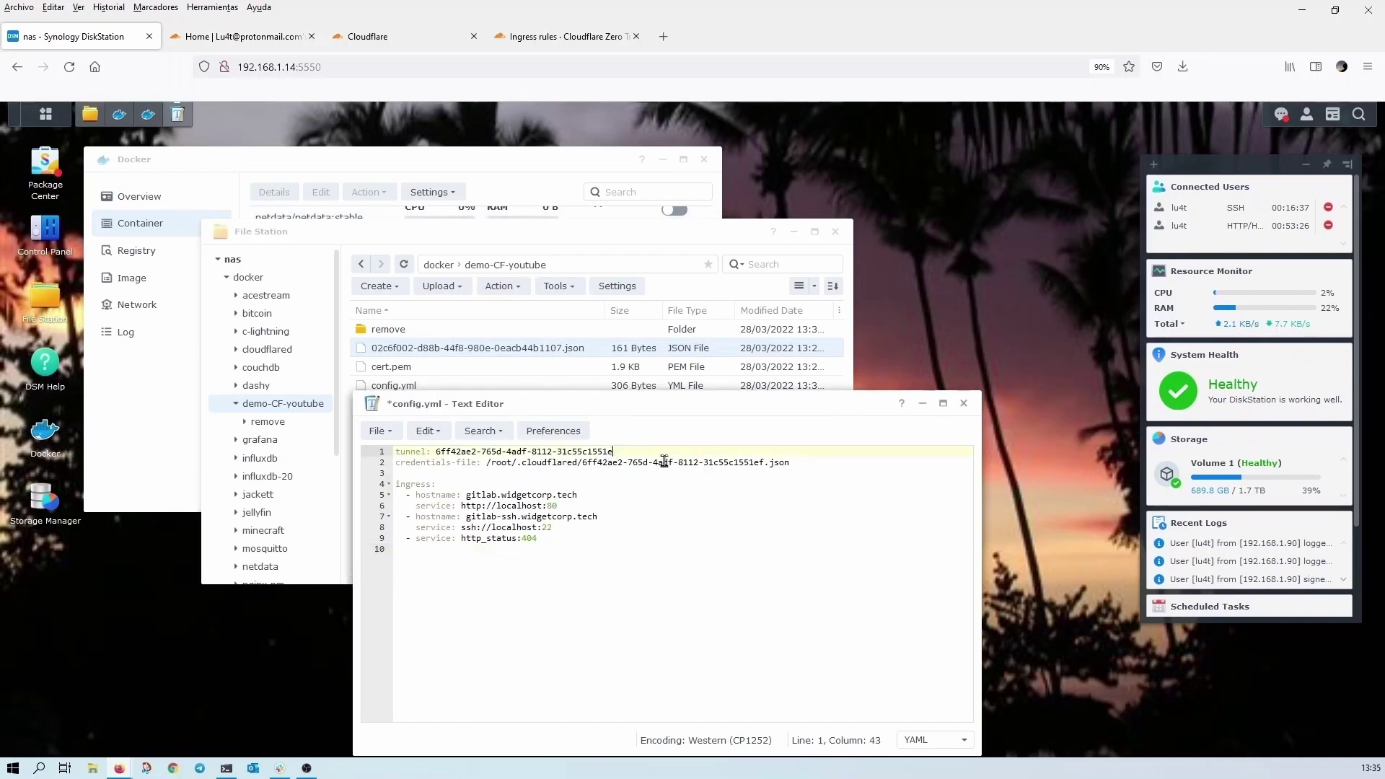
{"action": "key", "text": "BackSpace"}
{"action": "key", "text": "BackSpace"}
{"action": "key", "text": "BackSpace"}
{"action": "key", "text": "BackSpace"}
{"action": "key", "text": "BackSpace"}
{"action": "key", "text": "BackSpace"}
{"action": "key", "text": "BackSpace"}
{"action": "key", "text": "BackSpace"}
{"action": "key", "text": "BackSpace"}
{"action": "key", "text": "BackSpace"}
{"action": "key", "text": "BackSpace"}
{"action": "key", "text": "BackSpace"}
{"action": "key", "text": "BackSpace"}
{"action": "key", "text": "BackSpace"}
{"action": "key", "text": "BackSpace"}
{"action": "key", "text": "BackSpace"}
{"action": "key", "text": "BackSpace"}
{"action": "key", "text": "BackSpace"}
{"action": "key", "text": "BackSpace"}
{"action": "key", "text": "BackSpace"}
{"action": "key", "text": "ctrl+v"}
- Put the new ID in the credentials-file path and change /root to /home/nonroot
{"action": "left_click", "coordinate": [760, 462]}
{"action": "key", "text": "Right"}
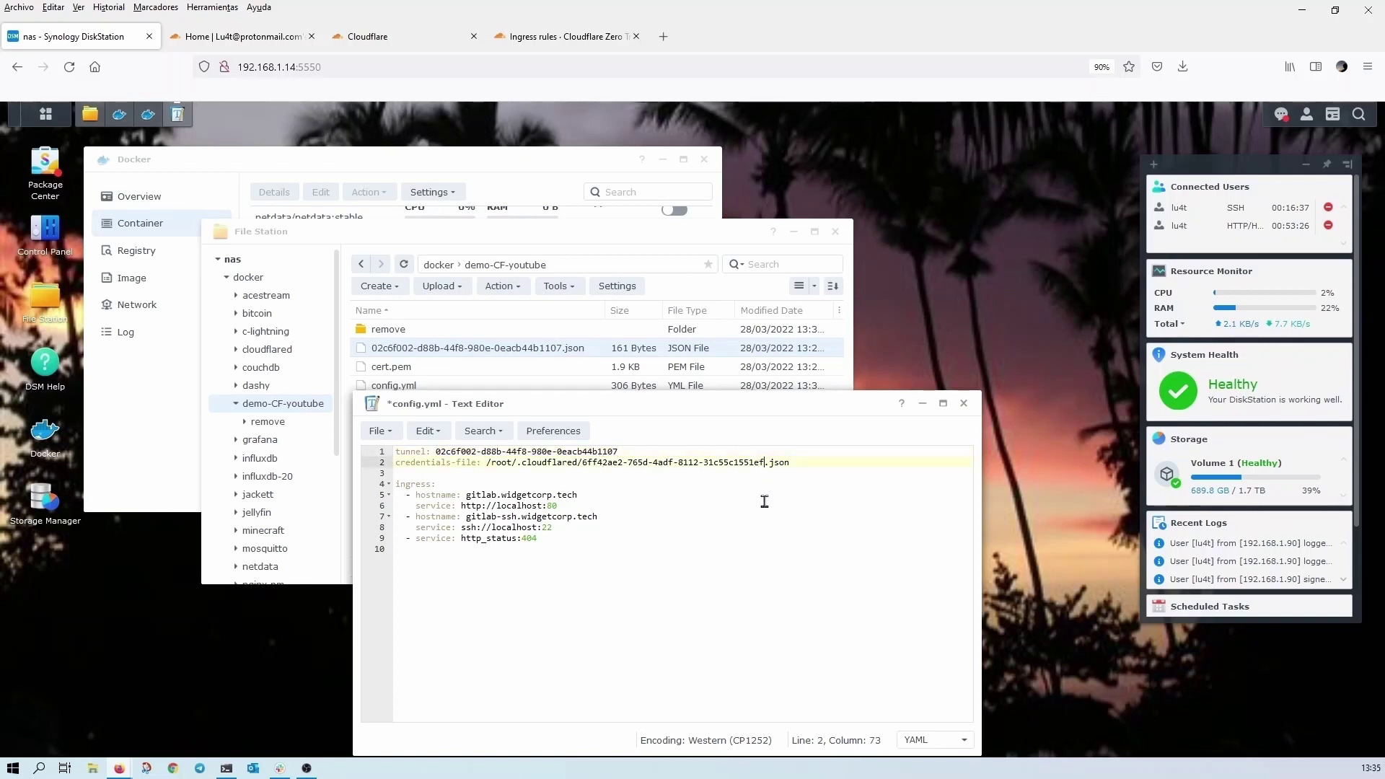
{"action": "key", "text": "BackSpace"}
{"action": "key", "text": "BackSpace"}
{"action": "key", "text": "BackSpace"}
{"action": "key", "text": "BackSpace"}
{"action": "key", "text": "BackSpace"}
{"action": "key", "text": "BackSpace"}
{"action": "key", "text": "BackSpace"}
{"action": "key", "text": "BackSpace"}
{"action": "key", "text": "BackSpace"}
{"action": "key", "text": "BackSpace"}
{"action": "key", "text": "BackSpace"}
{"action": "key", "text": "BackSpace"}
{"action": "key", "text": "BackSpace"}
{"action": "key", "text": "BackSpace"}
{"action": "key", "text": "BackSpace"}
{"action": "key", "text": "BackSpace"}
{"action": "key", "text": "BackSpace"}
{"action": "key", "text": "BackSpace"}
{"action": "key", "text": "BackSpace"}
{"action": "key", "text": "BackSpace"}
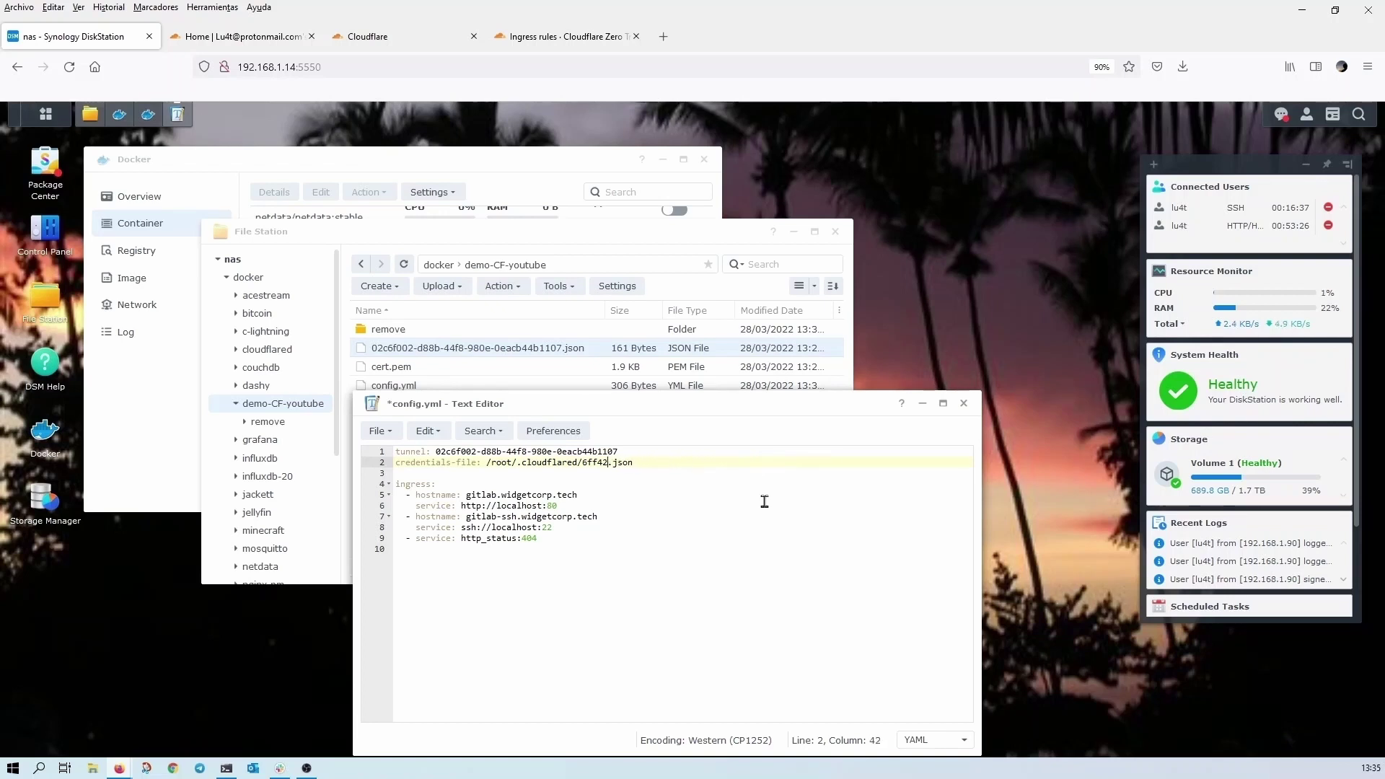
{"action": "key", "text": "BackSpace"}
{"action": "key", "text": "ctrl+v"}
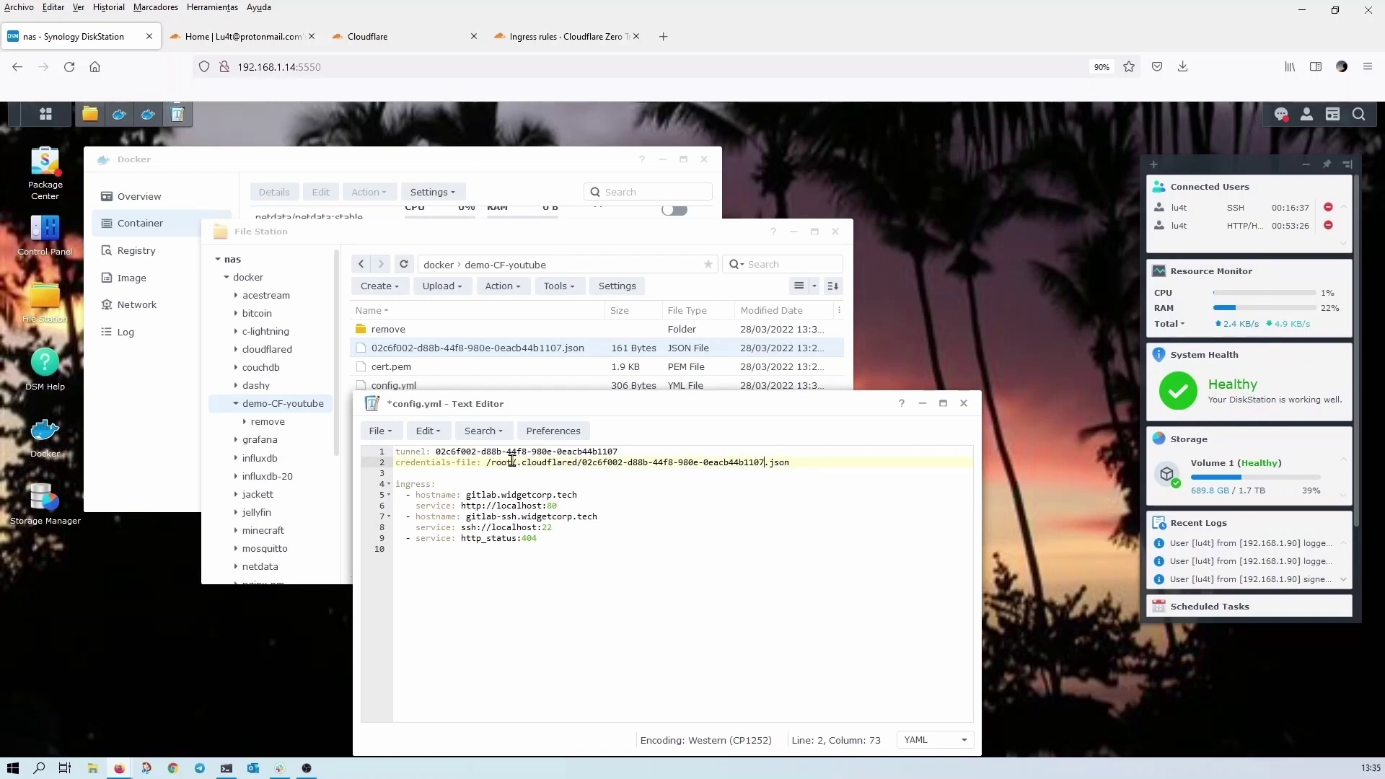
{"action": "left_click", "coordinate": [512, 462]}
{"action": "key", "text": "BackSpace"}
{"action": "key", "text": "BackSpace"}
{"action": "key", "text": "BackSpace"}
{"action": "key", "text": "BackSpace"}
{"action": "type", "text": "home"}
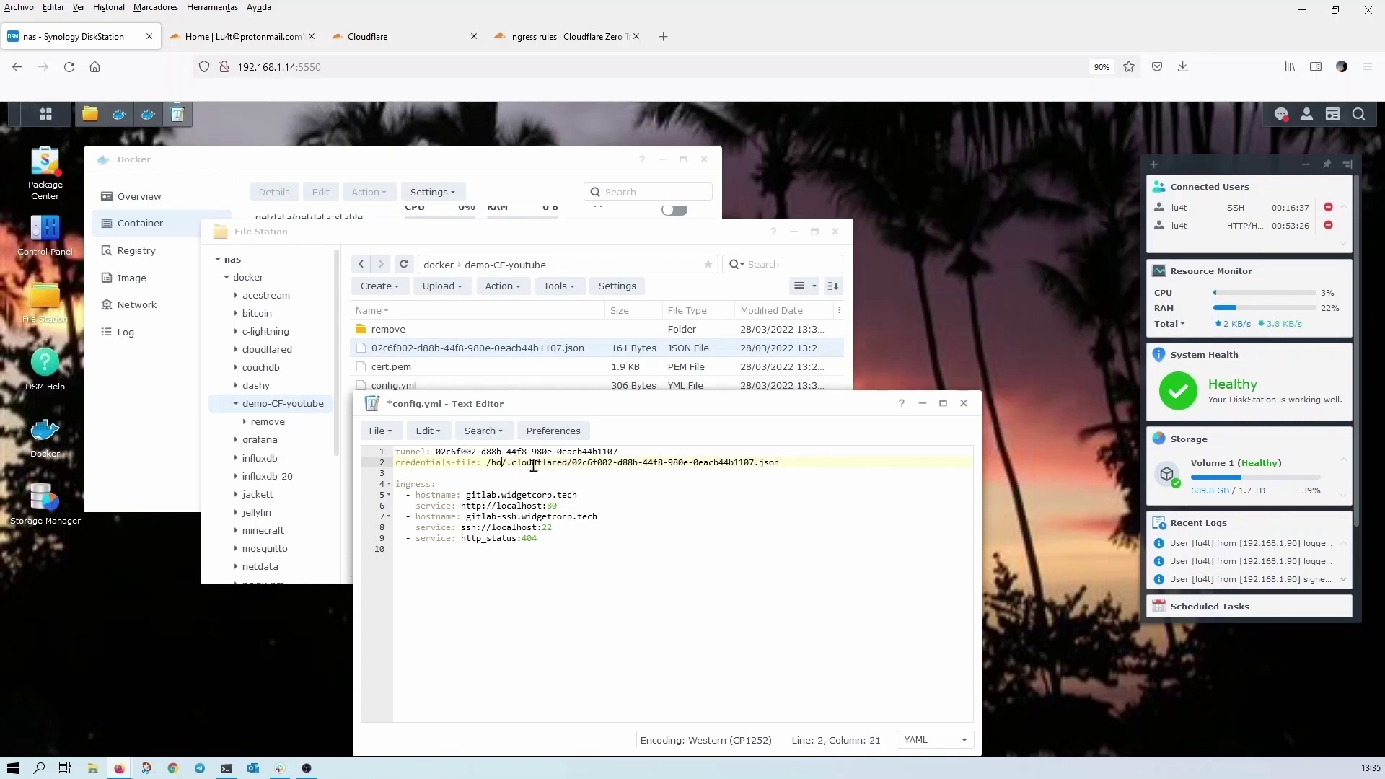
{"action": "type", "text": "/non"}
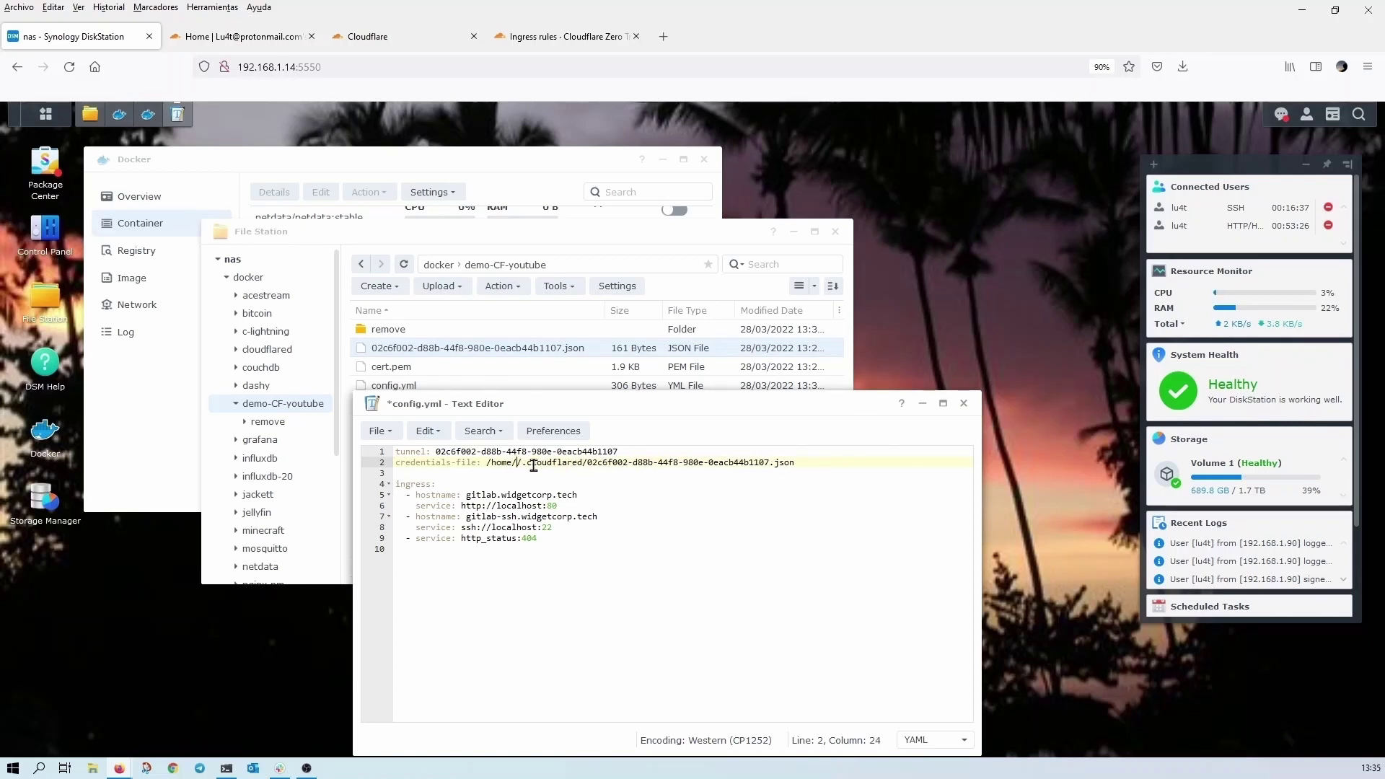
{"action": "type", "text": "root"}
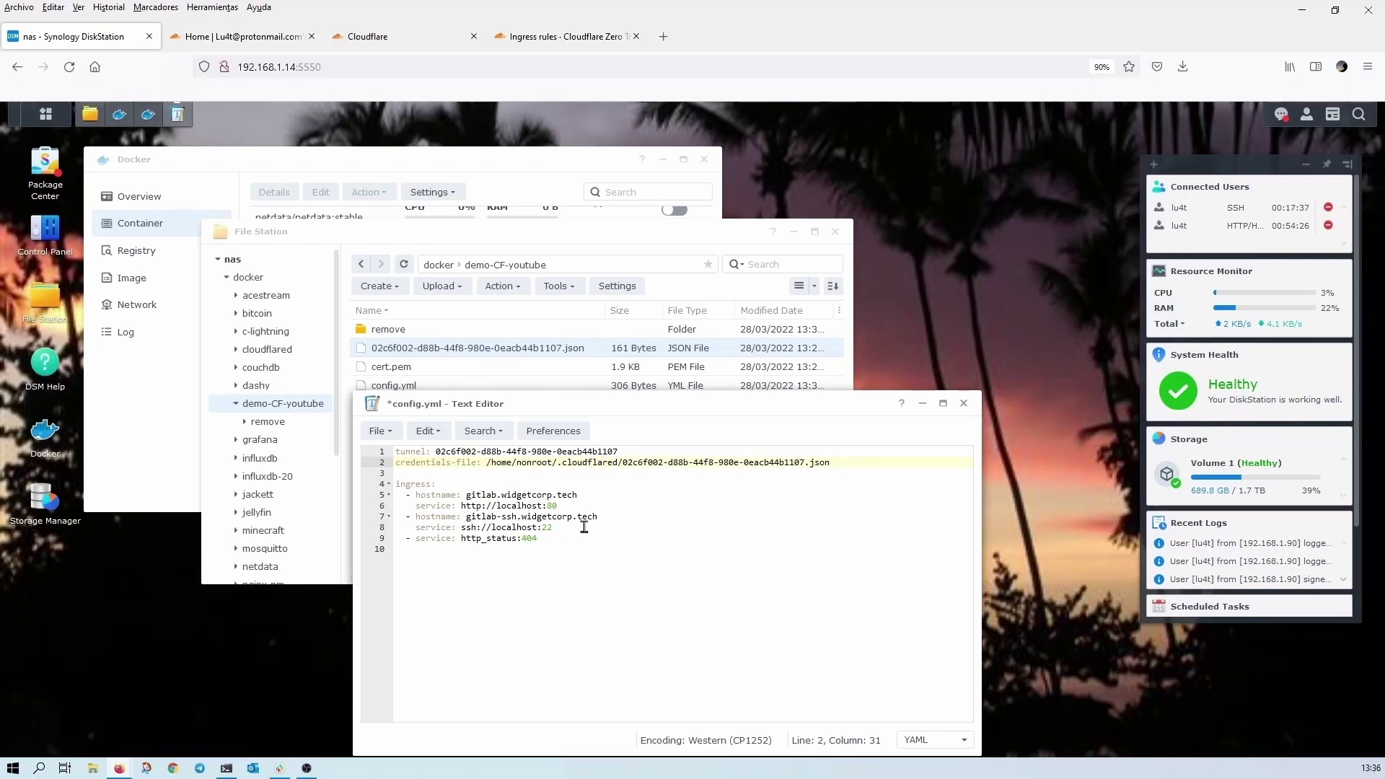
{"action": "left_click", "coordinate": [584, 527]}
{"action": "left_click", "coordinate": [391, 517], "text": "shift"}
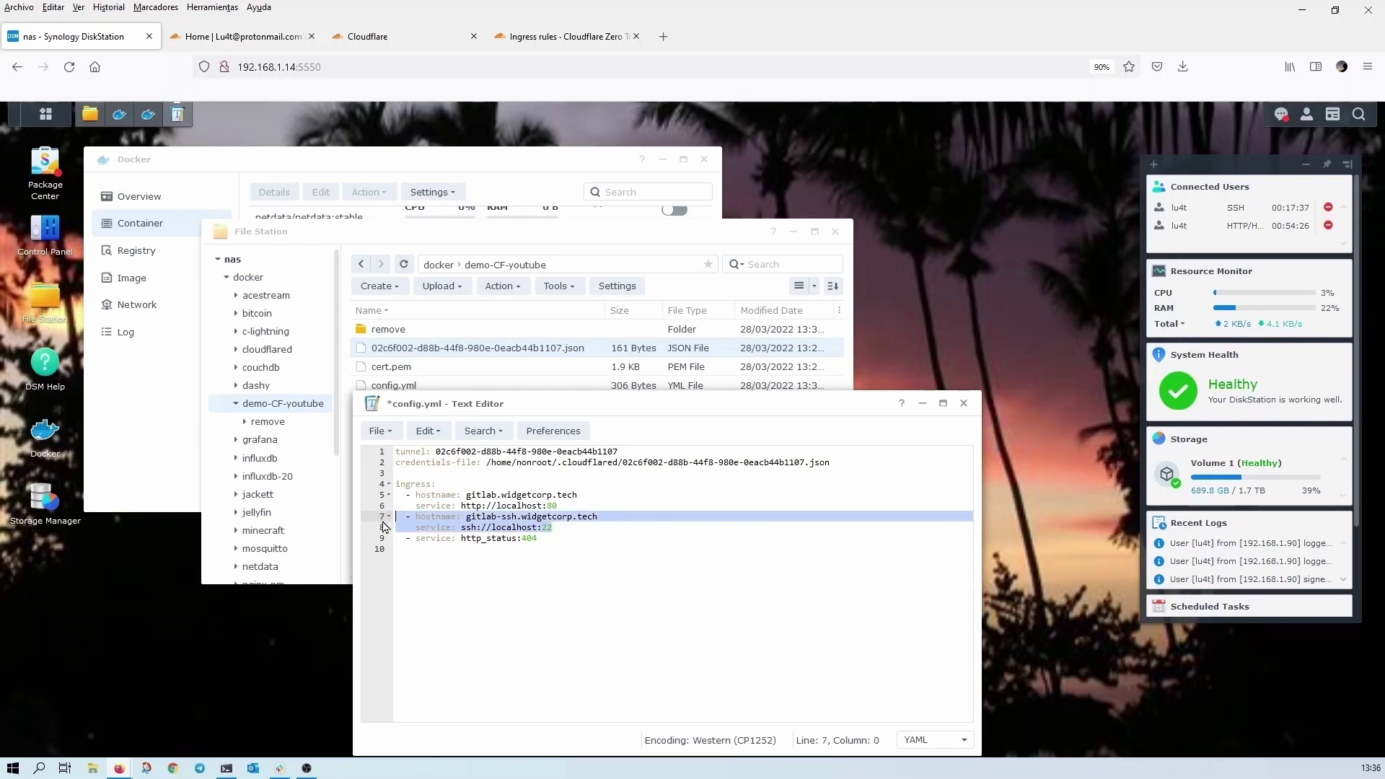
- Remove the gitlab-ssh ingress rule and change the hostname to synology.micasita.ga
{"action": "key", "text": "Delete"}
{"action": "key", "text": "Delete"}
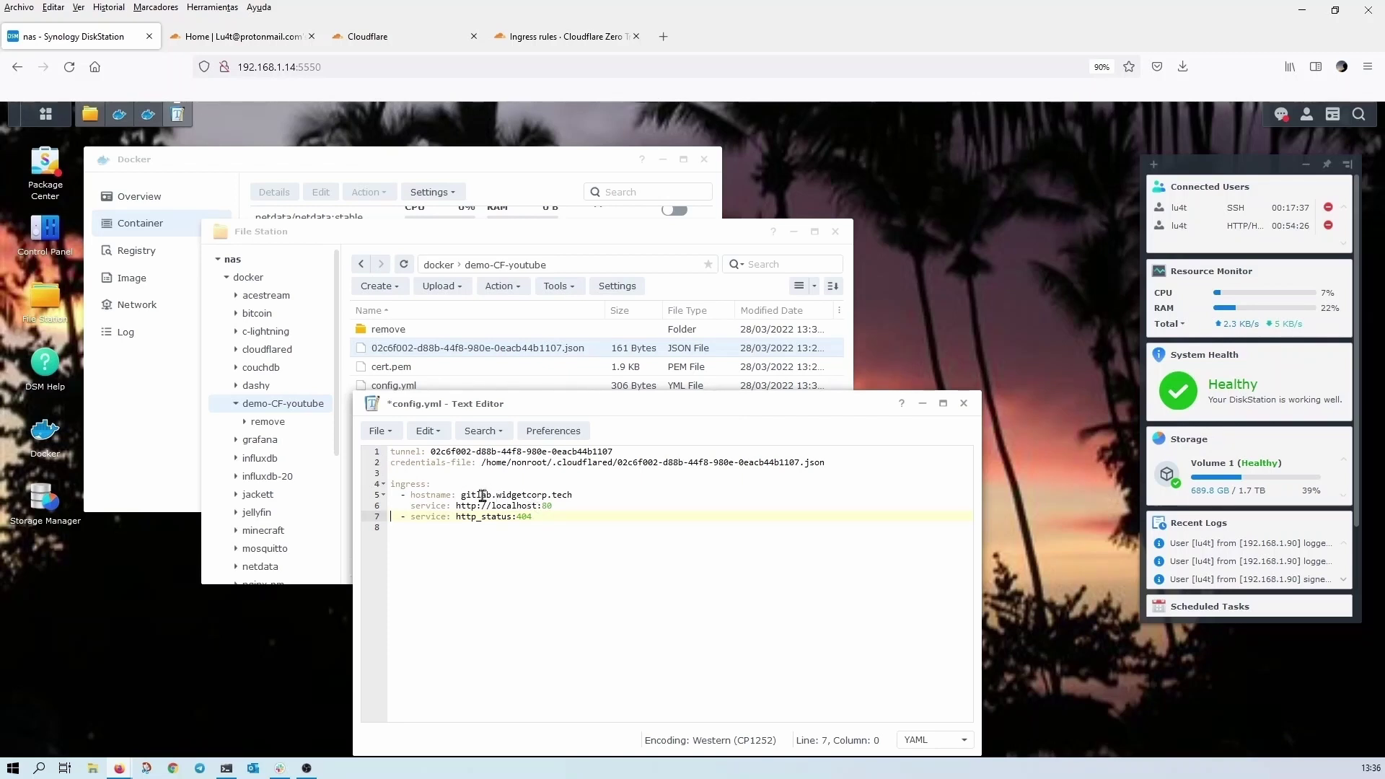
{"action": "double_click", "coordinate": [482, 496]}
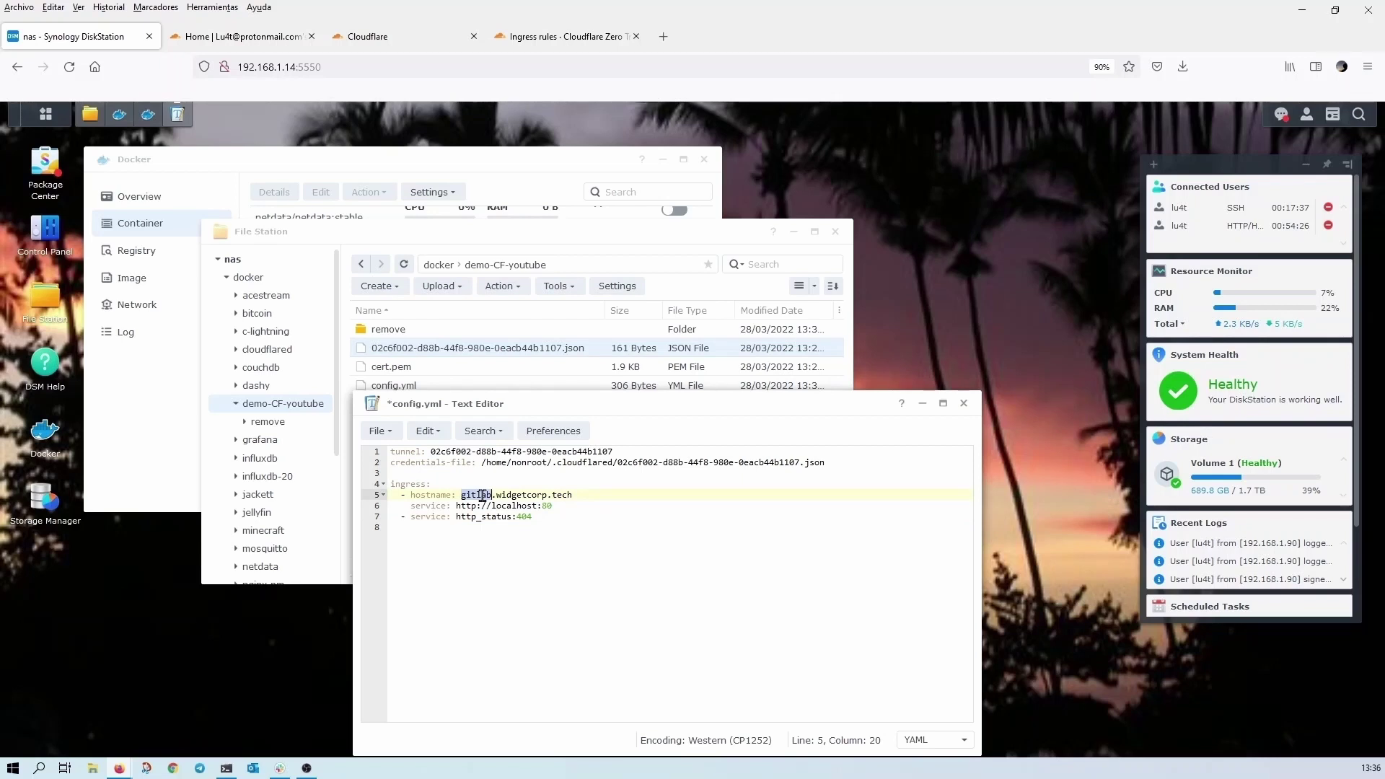
{"action": "type", "text": "synology"}
{"action": "double_click", "coordinate": [539, 494]}
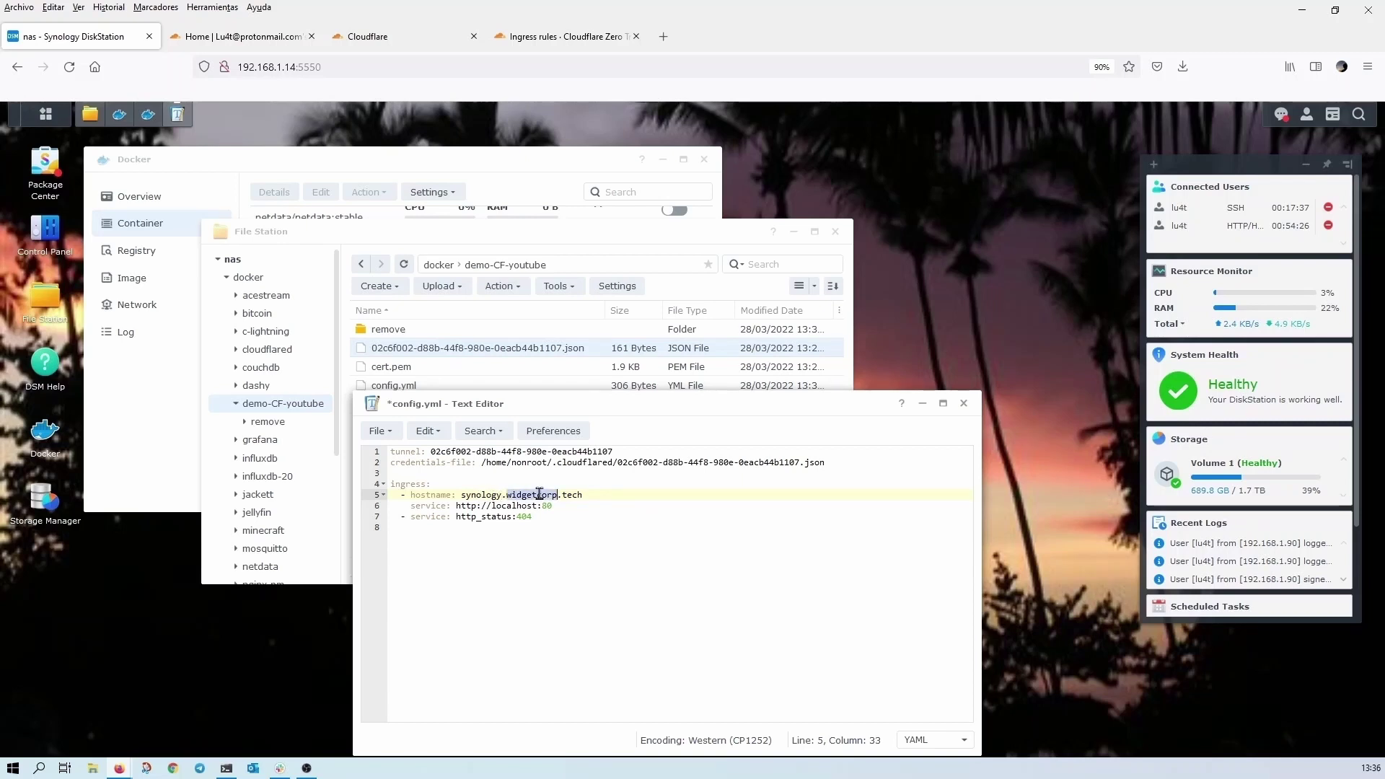
{"action": "type", "text": "micasita"}
{"action": "key", "text": "Delete"}
{"action": "key", "text": "Delete"}
{"action": "key", "text": "Delete"}
{"action": "key", "text": "Delete"}
{"action": "key", "text": "Delete"}
{"action": "type", "text": ".ga"}
- Change the service port to 5550 and save config.yml on closing
{"action": "left_click", "coordinate": [563, 506]}
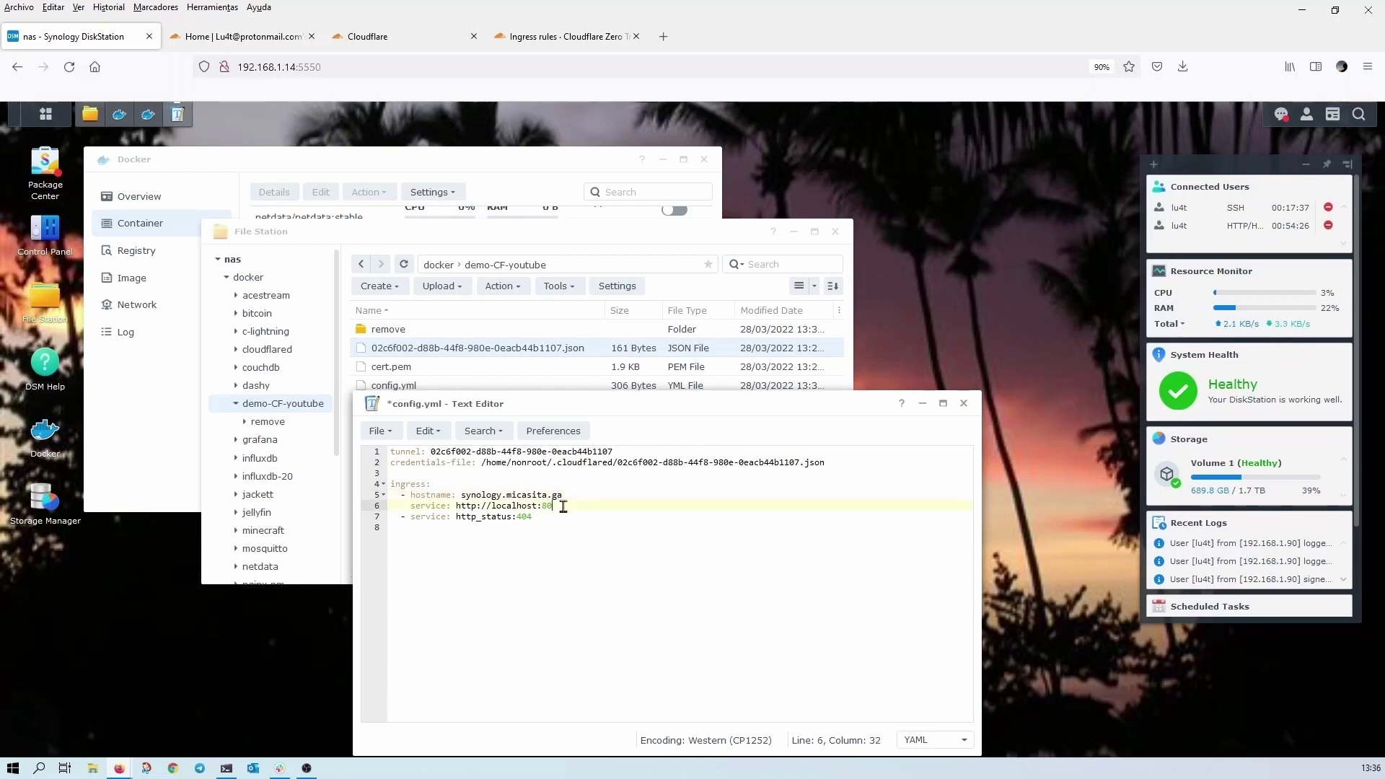
{"action": "key", "text": "BackSpace"}
{"action": "key", "text": "BackSpace"}
{"action": "type", "text": "5550"}
{"action": "double_click", "coordinate": [475, 496]}
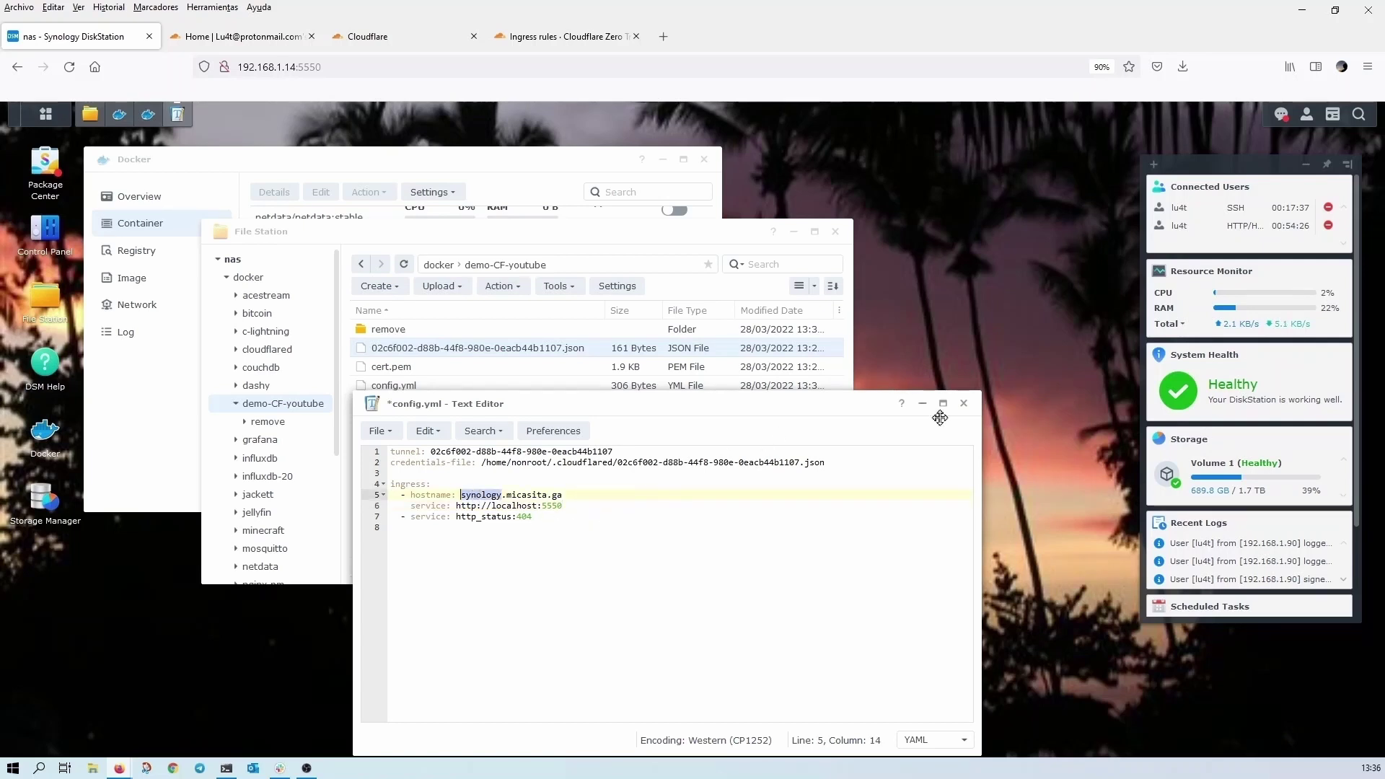
{"action": "left_click", "coordinate": [966, 405]}
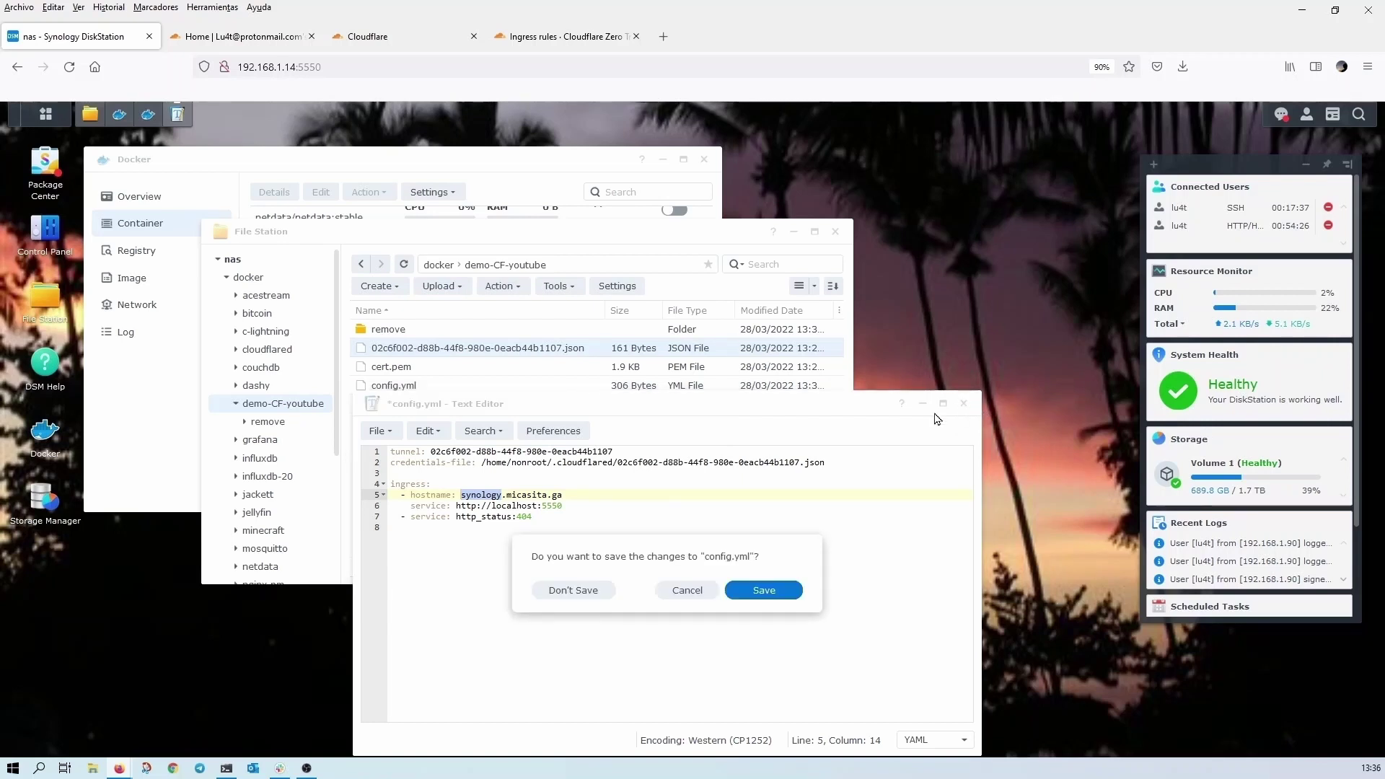
{"action": "left_click", "coordinate": [770, 592]}
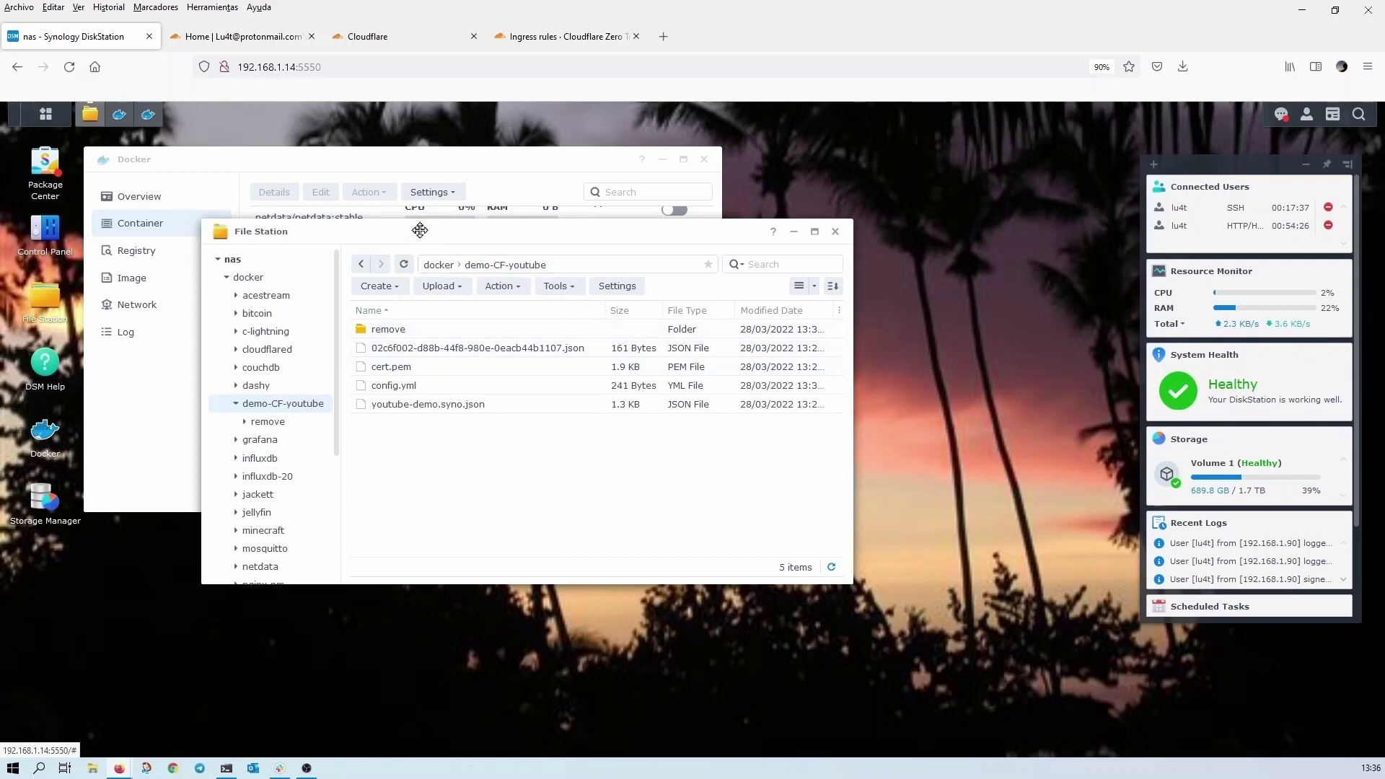
- Export youtube-demo-create's settings to /docker/demo-CF-youtube and refresh File Station to show the JSON
{"action": "left_click", "coordinate": [425, 163]}
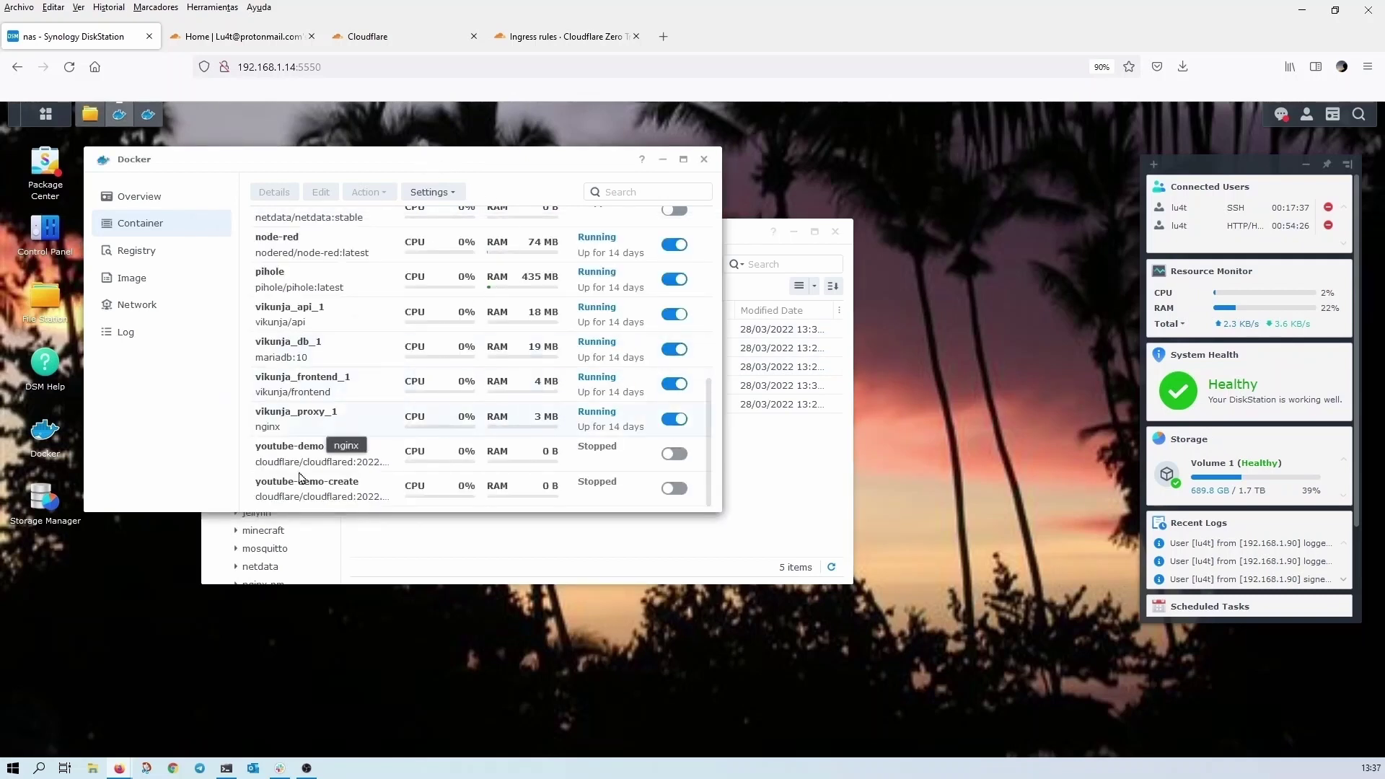
{"action": "left_click", "coordinate": [331, 483]}
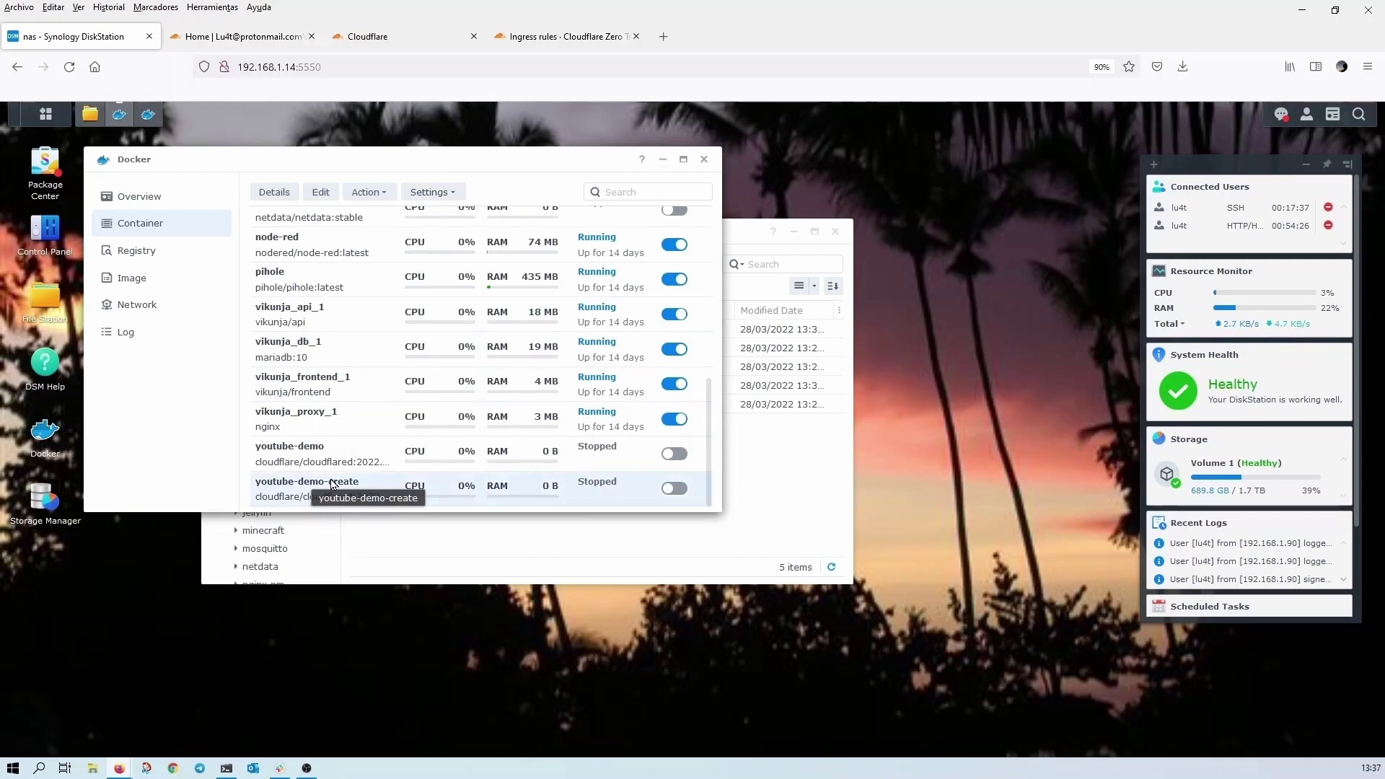
{"action": "right_click", "coordinate": [331, 483]}
{"action": "mouse_move", "coordinate": [380, 530]}
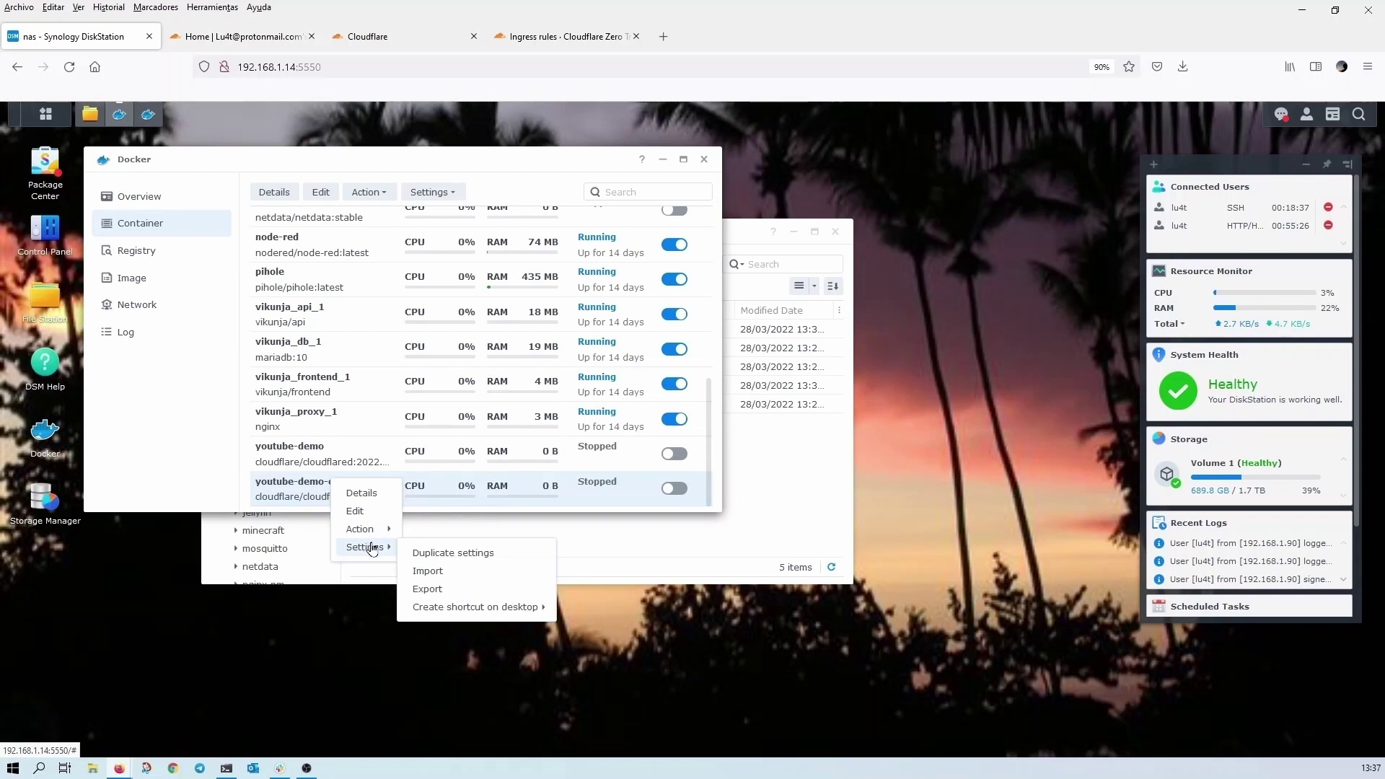
{"action": "left_click", "coordinate": [444, 589]}
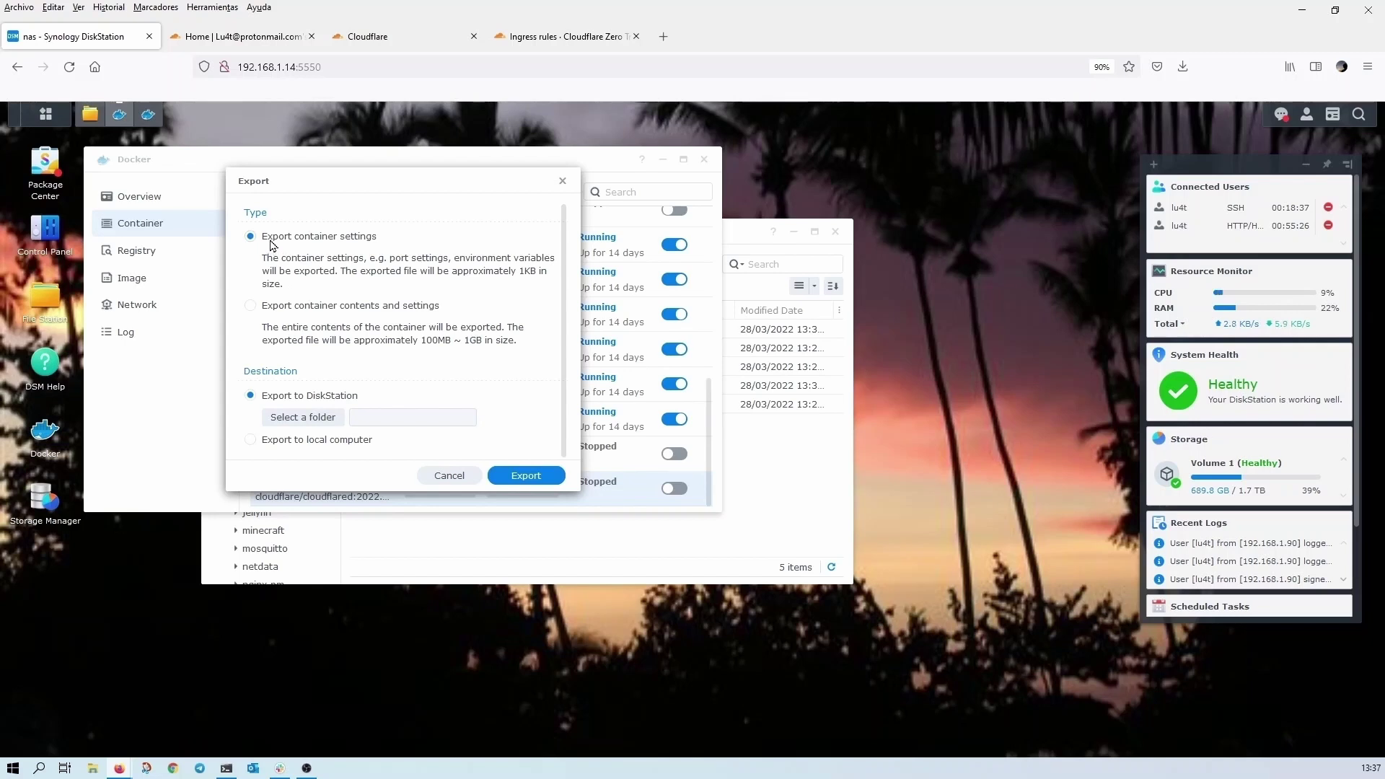
{"action": "left_click", "coordinate": [302, 419]}
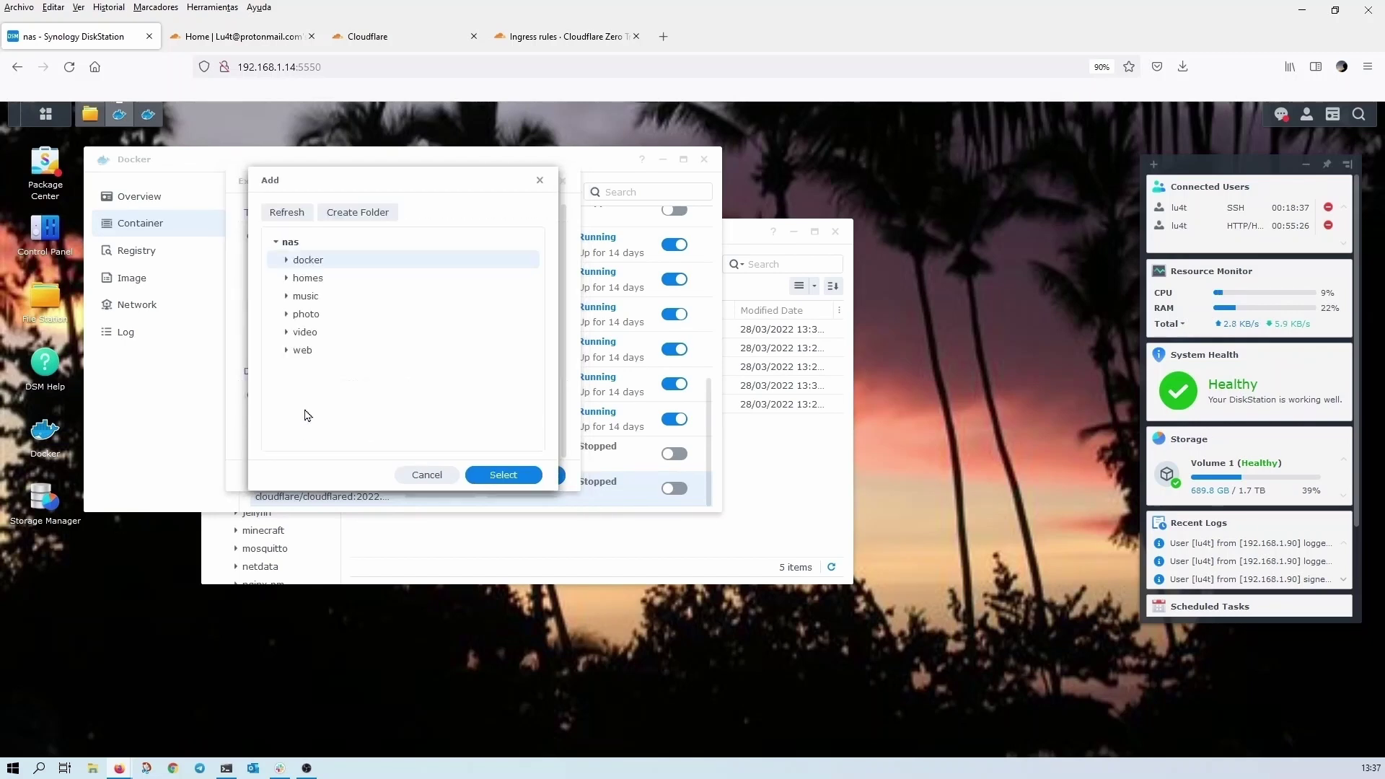
{"action": "left_click", "coordinate": [286, 259]}
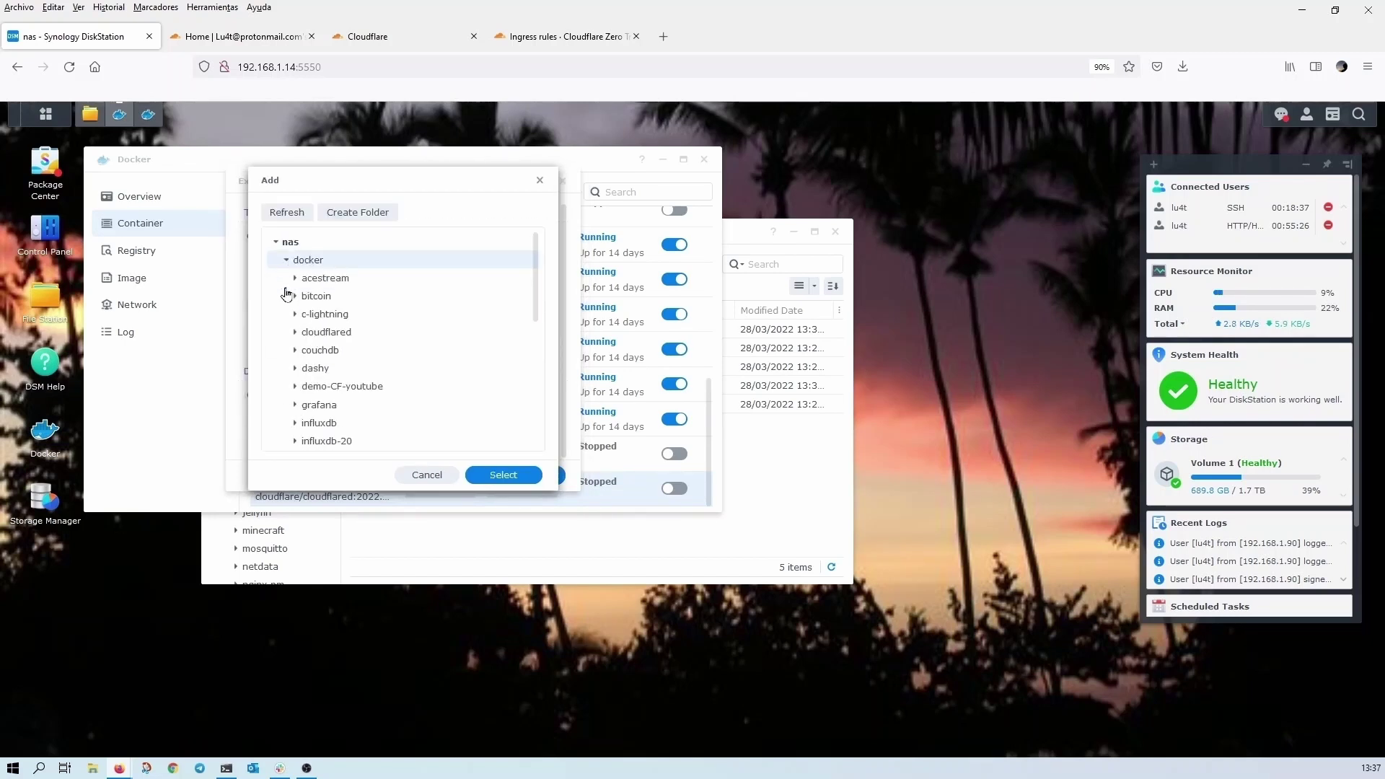
{"action": "left_click", "coordinate": [339, 386]}
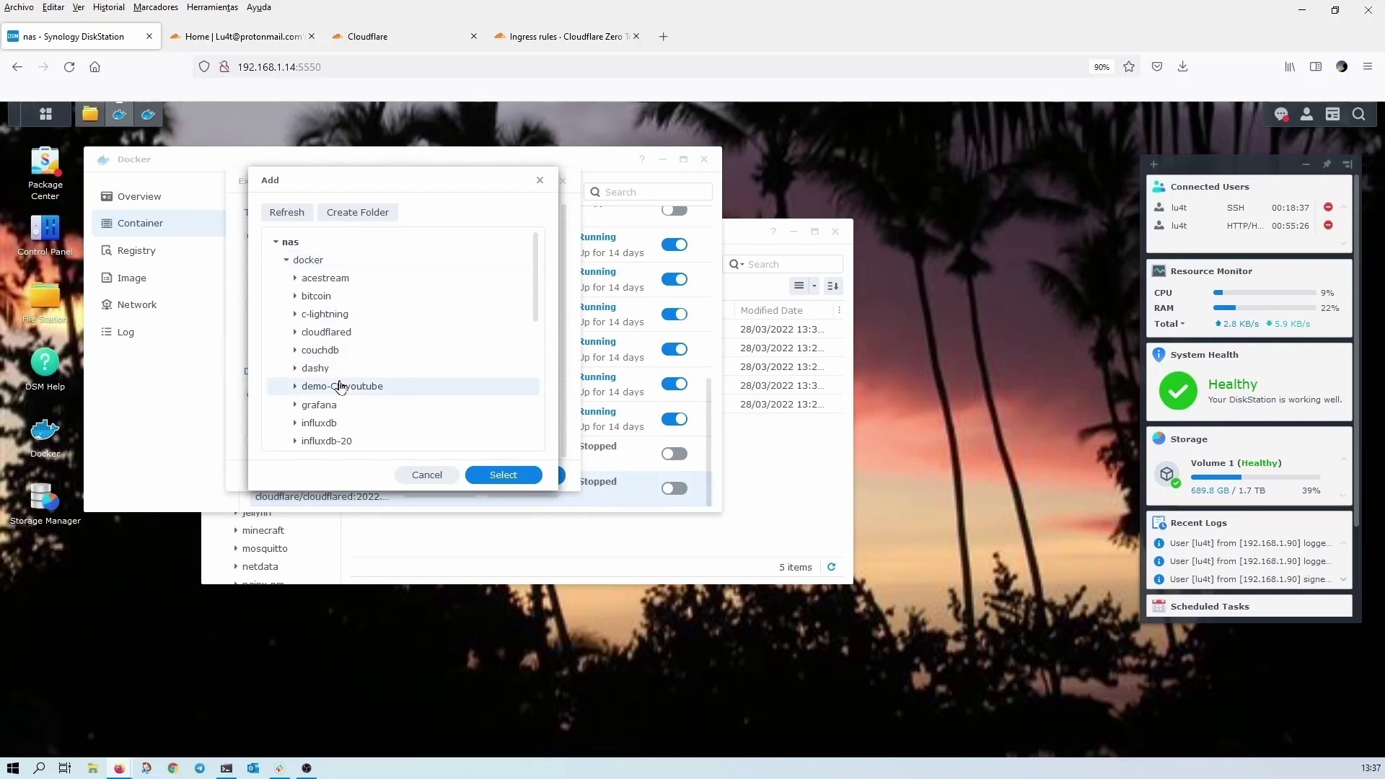
{"action": "left_click", "coordinate": [503, 475]}
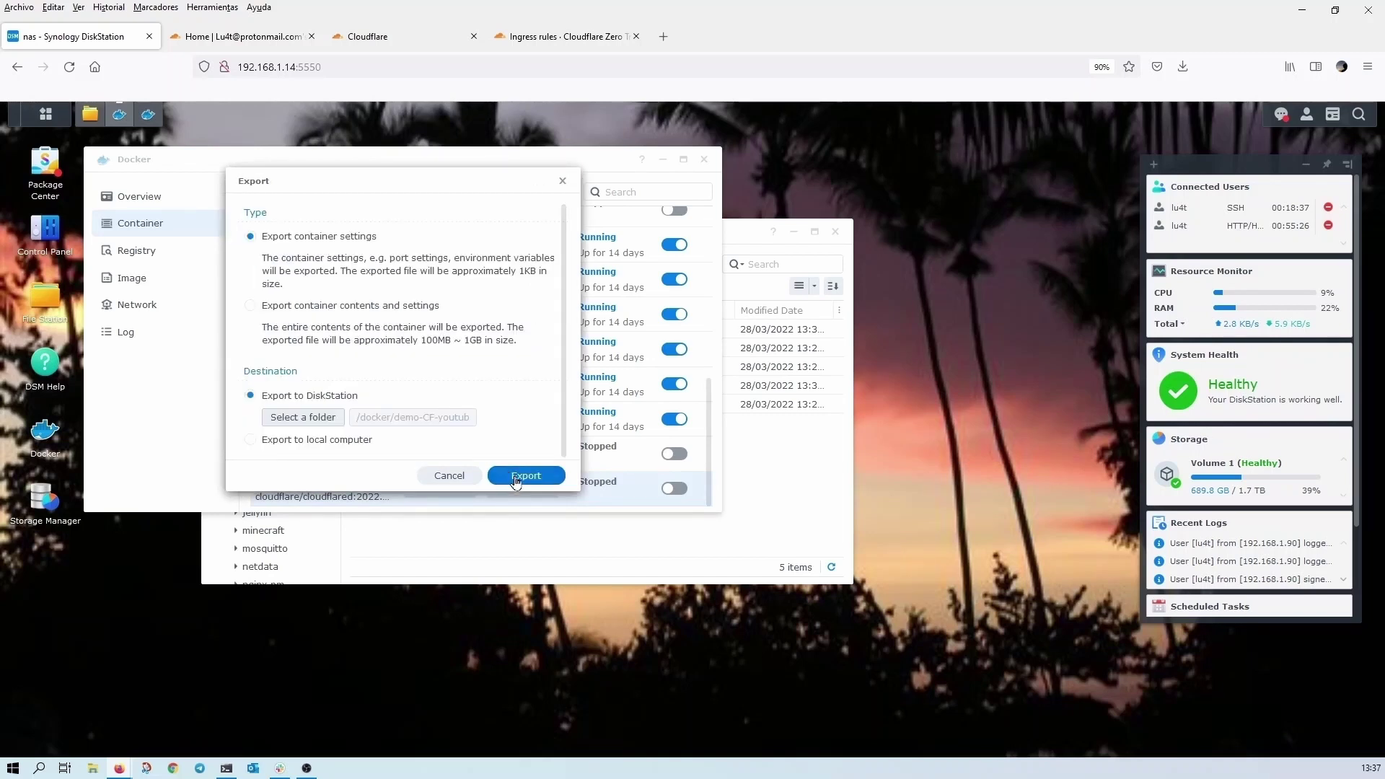
{"action": "left_click", "coordinate": [515, 478]}
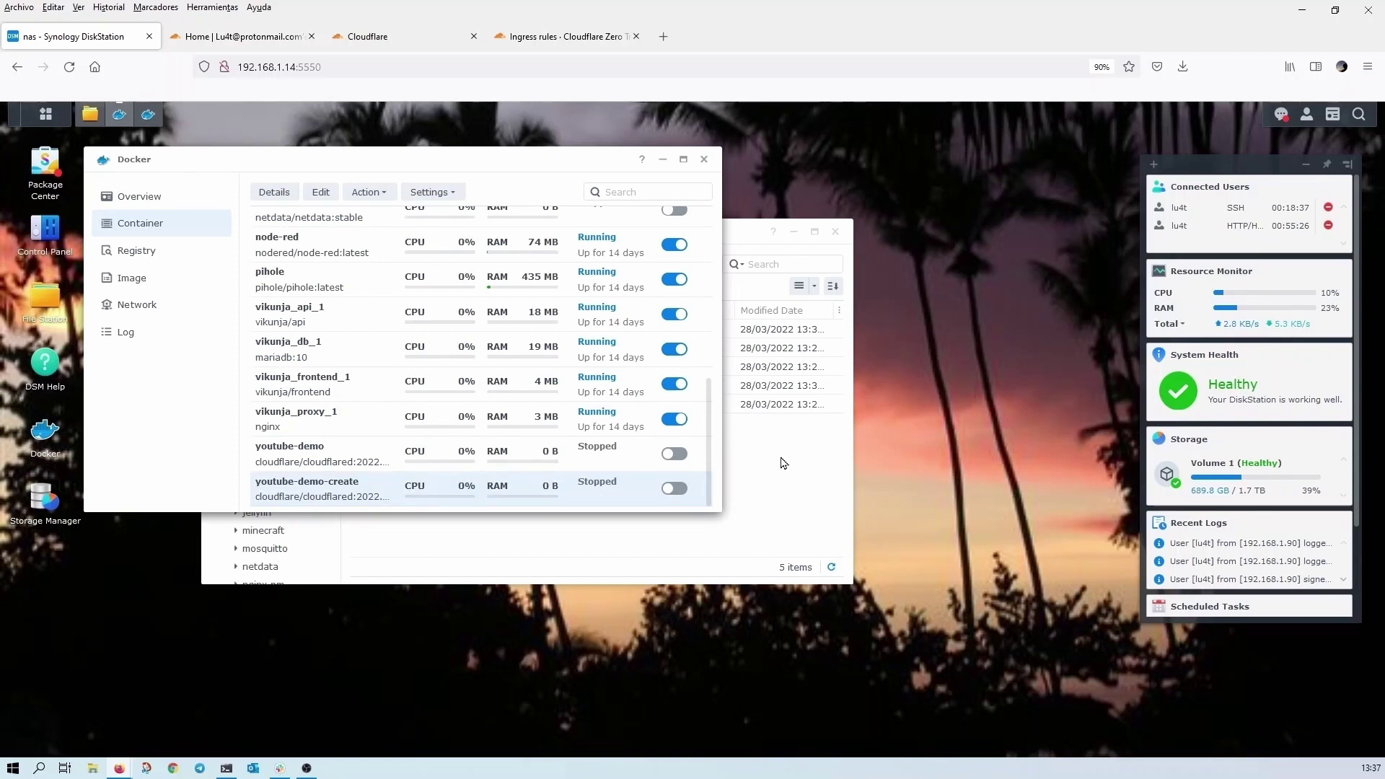
{"action": "left_click", "coordinate": [760, 414]}
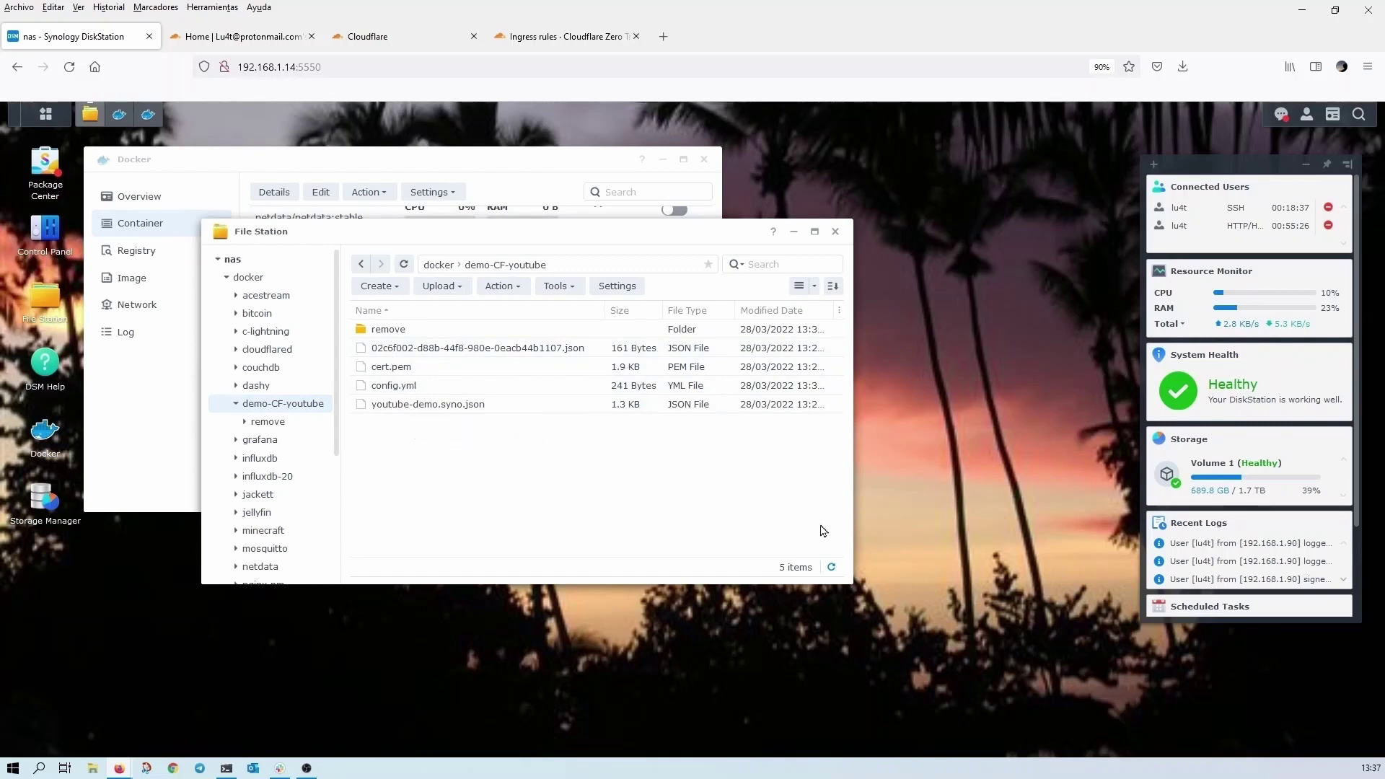
{"action": "left_click", "coordinate": [832, 570]}
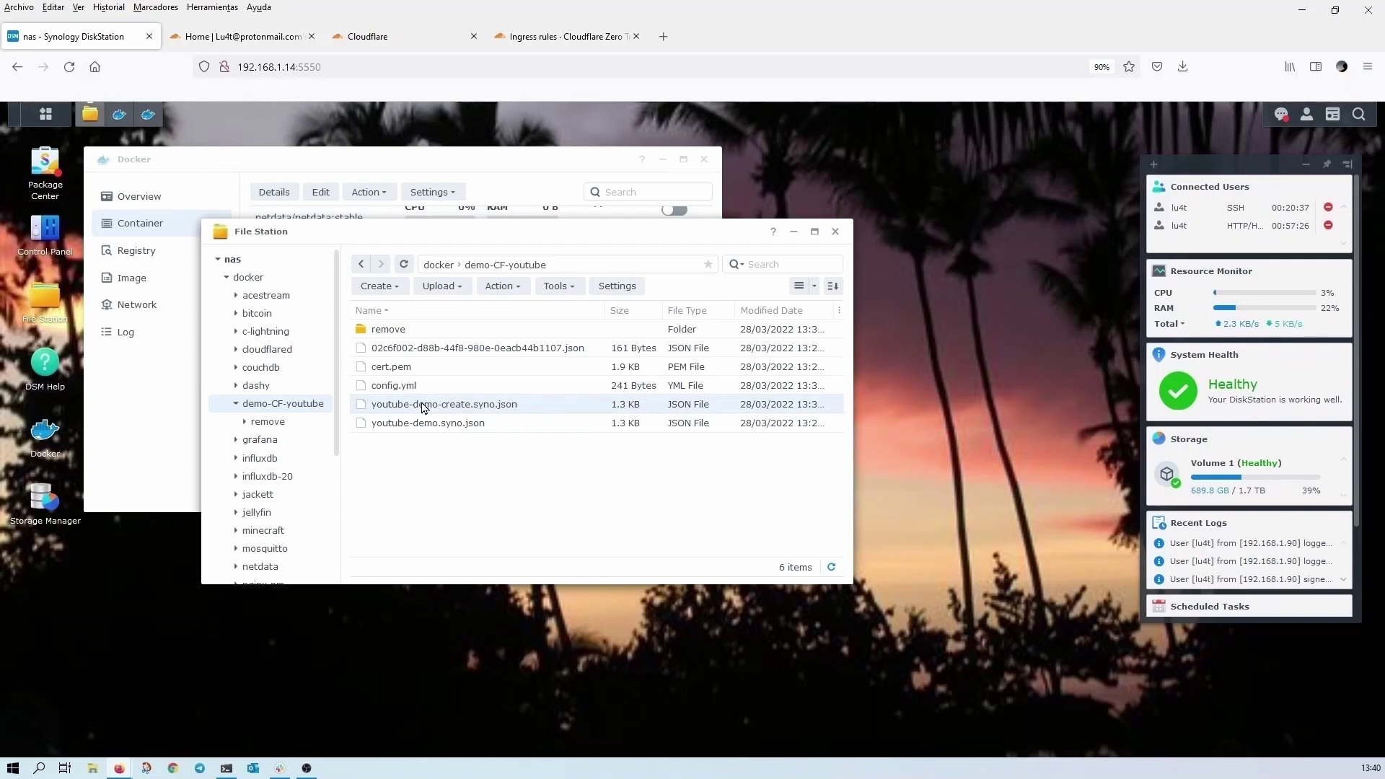
- Open youtube-demo-create.syno.json in Text Editor and set cmd to 'tunnel route dns syno-tunnel synology.micasita.ga'
{"action": "right_click", "coordinate": [422, 406]}
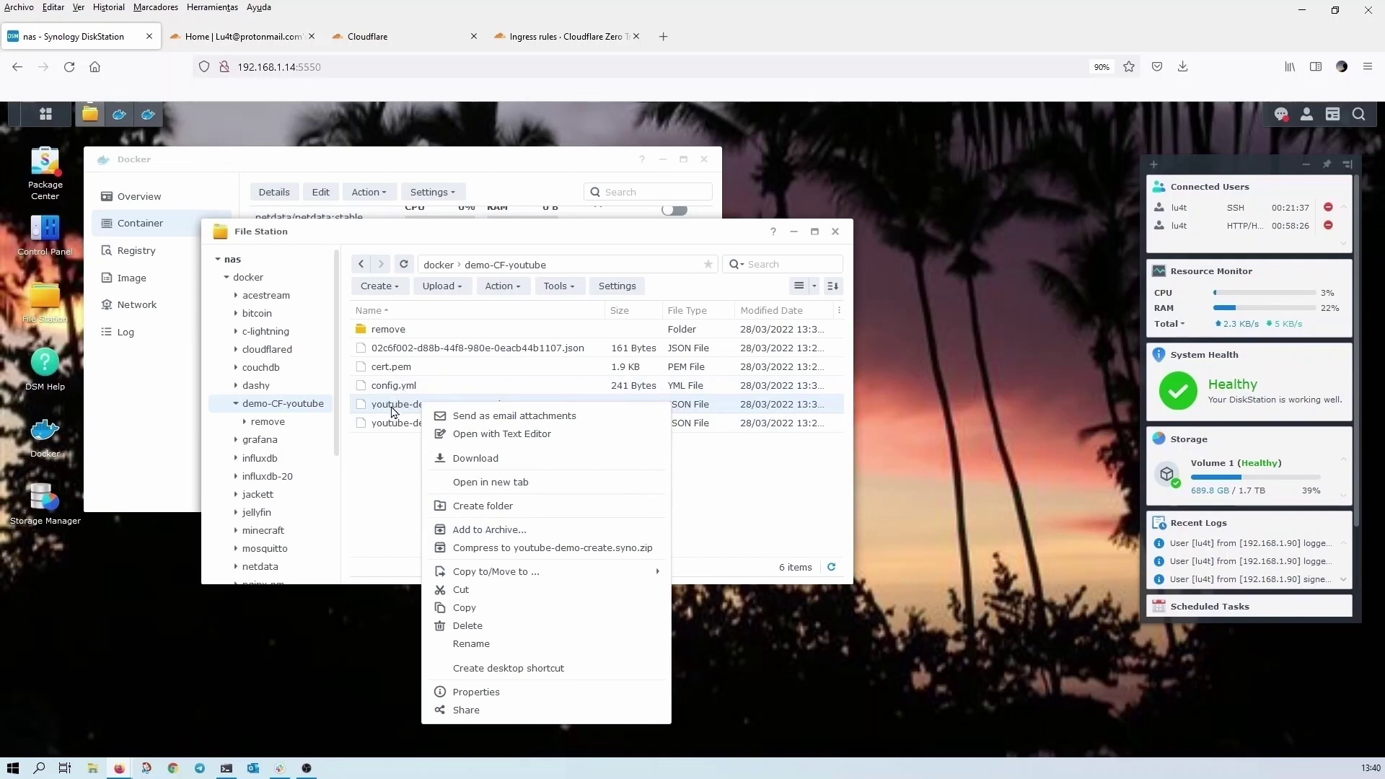
{"action": "left_click", "coordinate": [477, 434]}
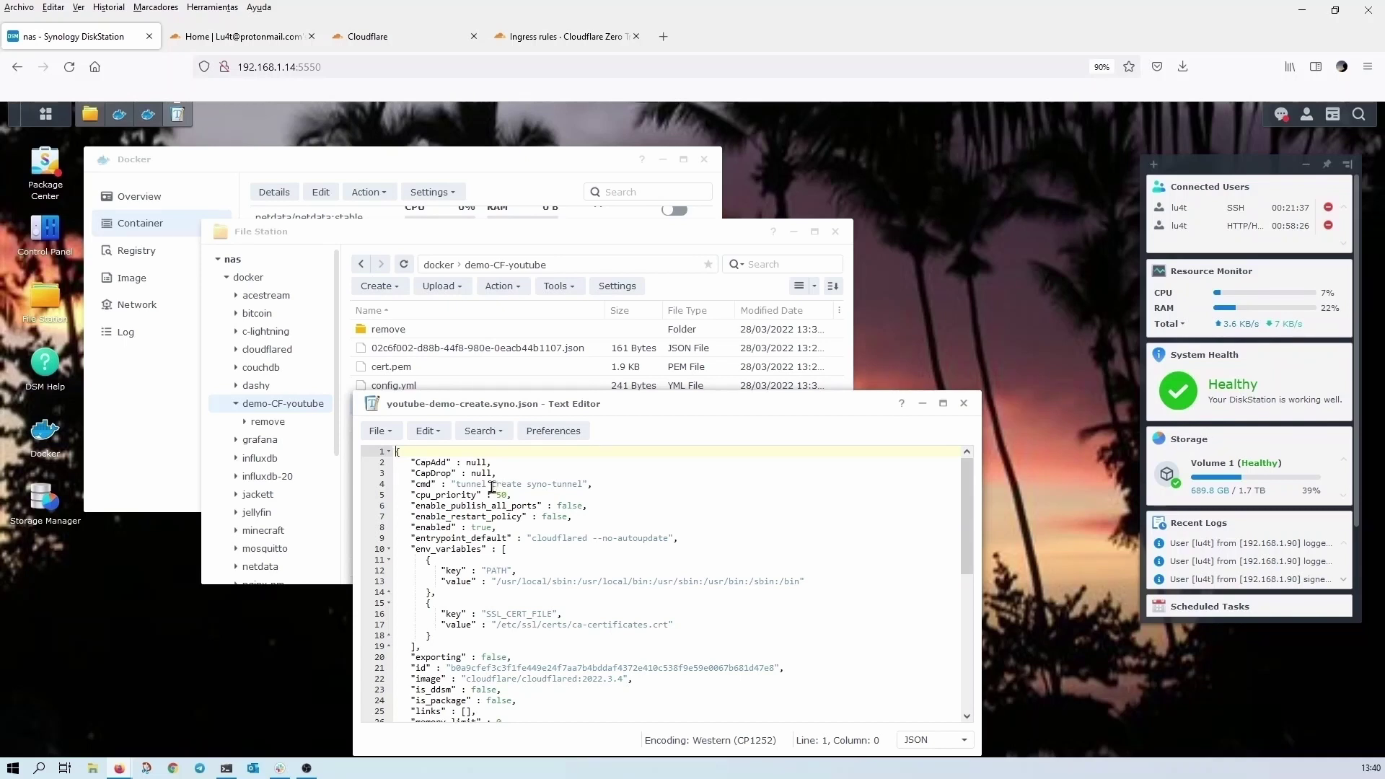
{"action": "left_click_drag", "start_coordinate": [492, 488], "coordinate": [520, 487]}
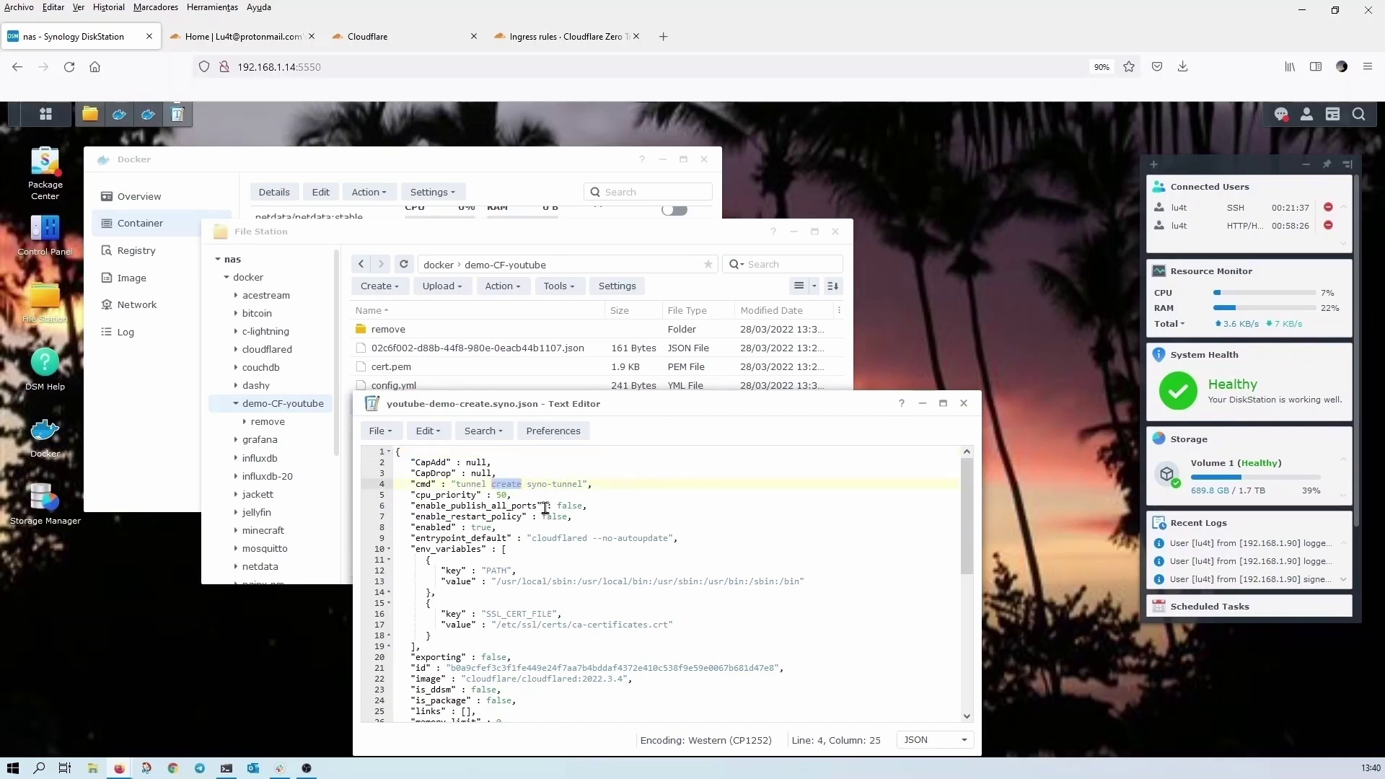
{"action": "left_click_drag", "start_coordinate": [583, 485], "coordinate": [495, 484]}
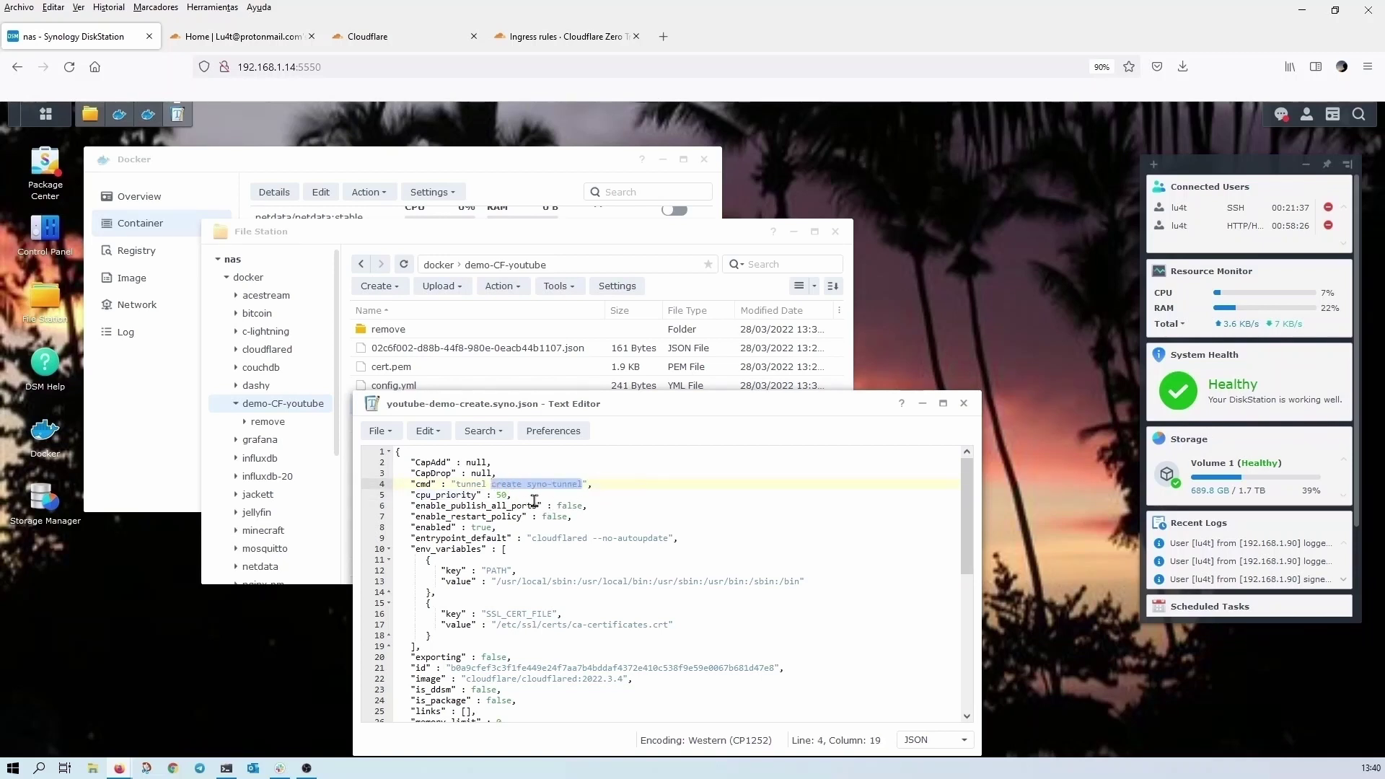
{"action": "type", "text": "route d"}
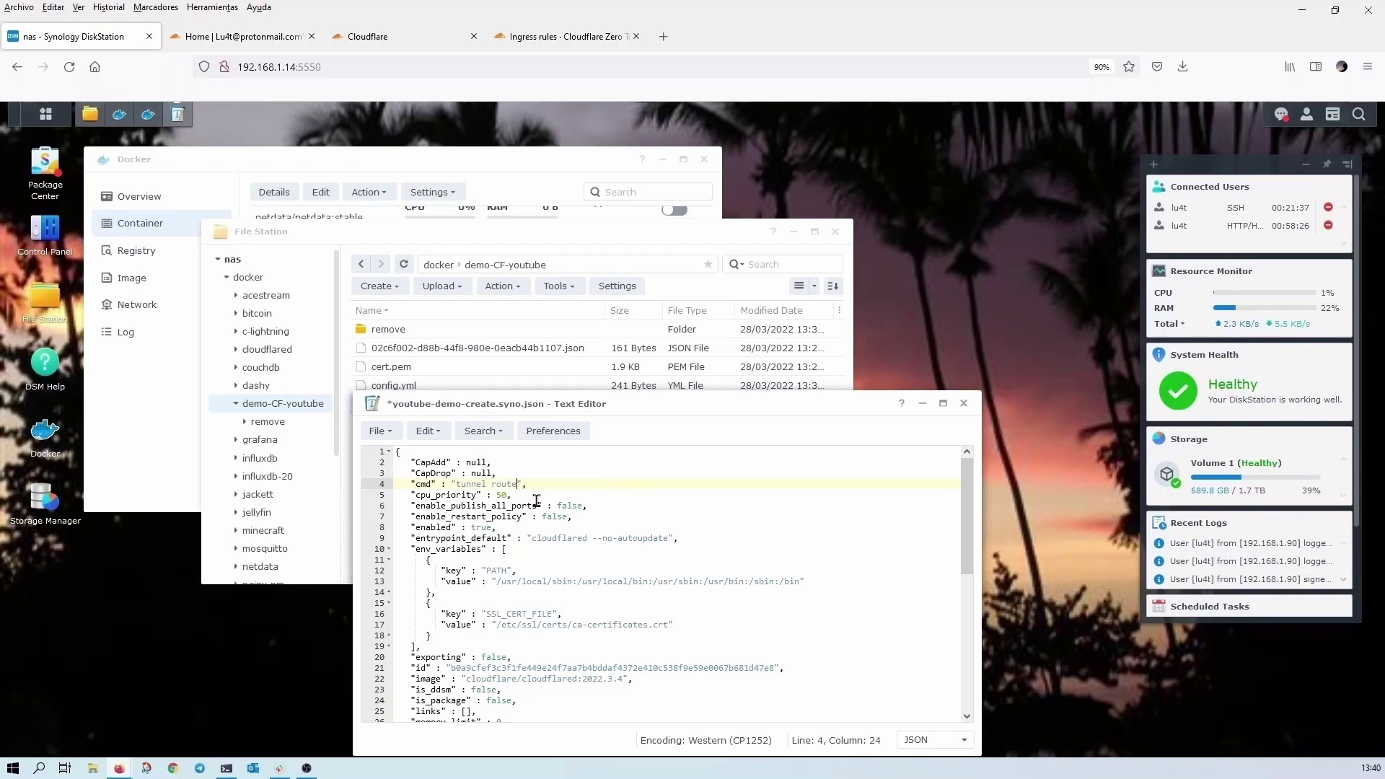
{"action": "type", "text": "ns syno-tunnel synology.m"}
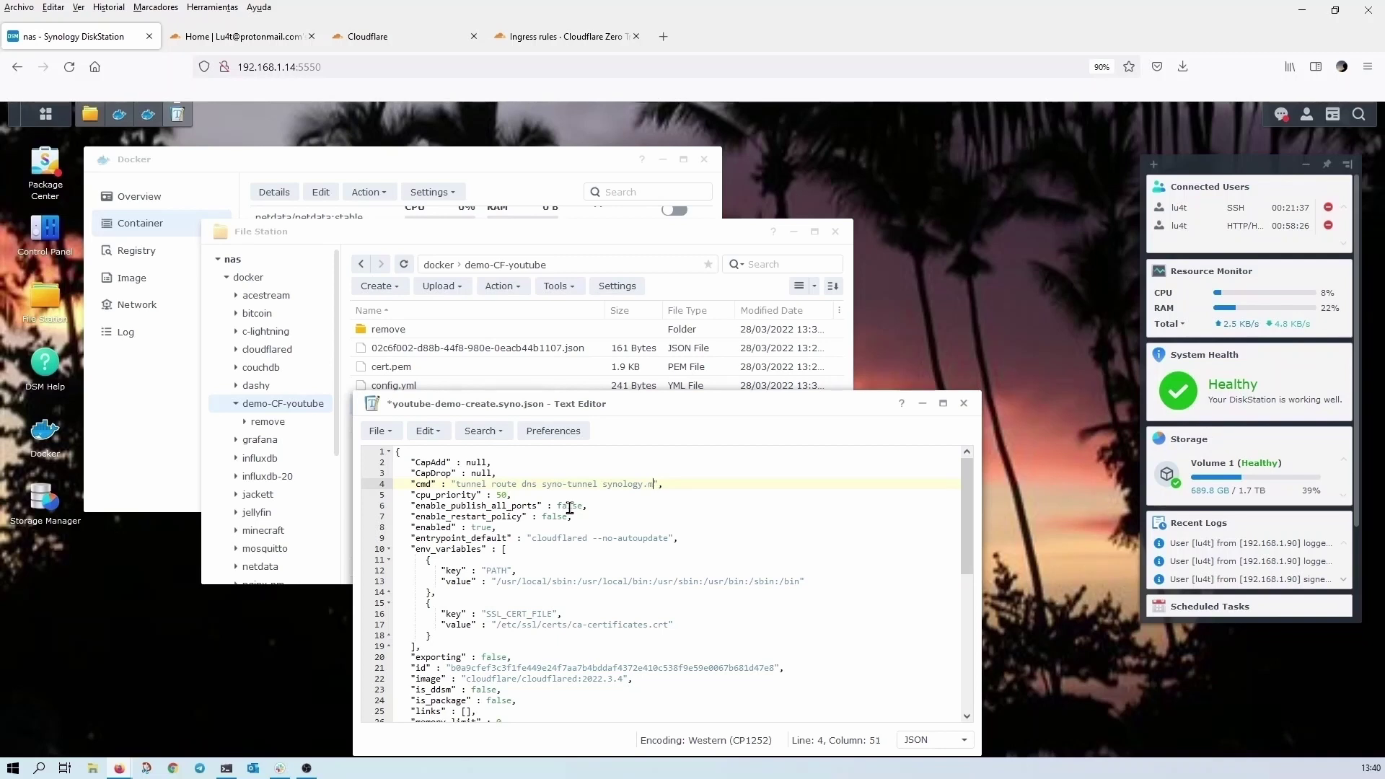
{"action": "type", "text": "icasita.ga"}
- In Cloudflare, dismiss the success message and view micasita.ga's DNS records, then return to DiskStation
{"action": "left_click", "coordinate": [395, 37]}
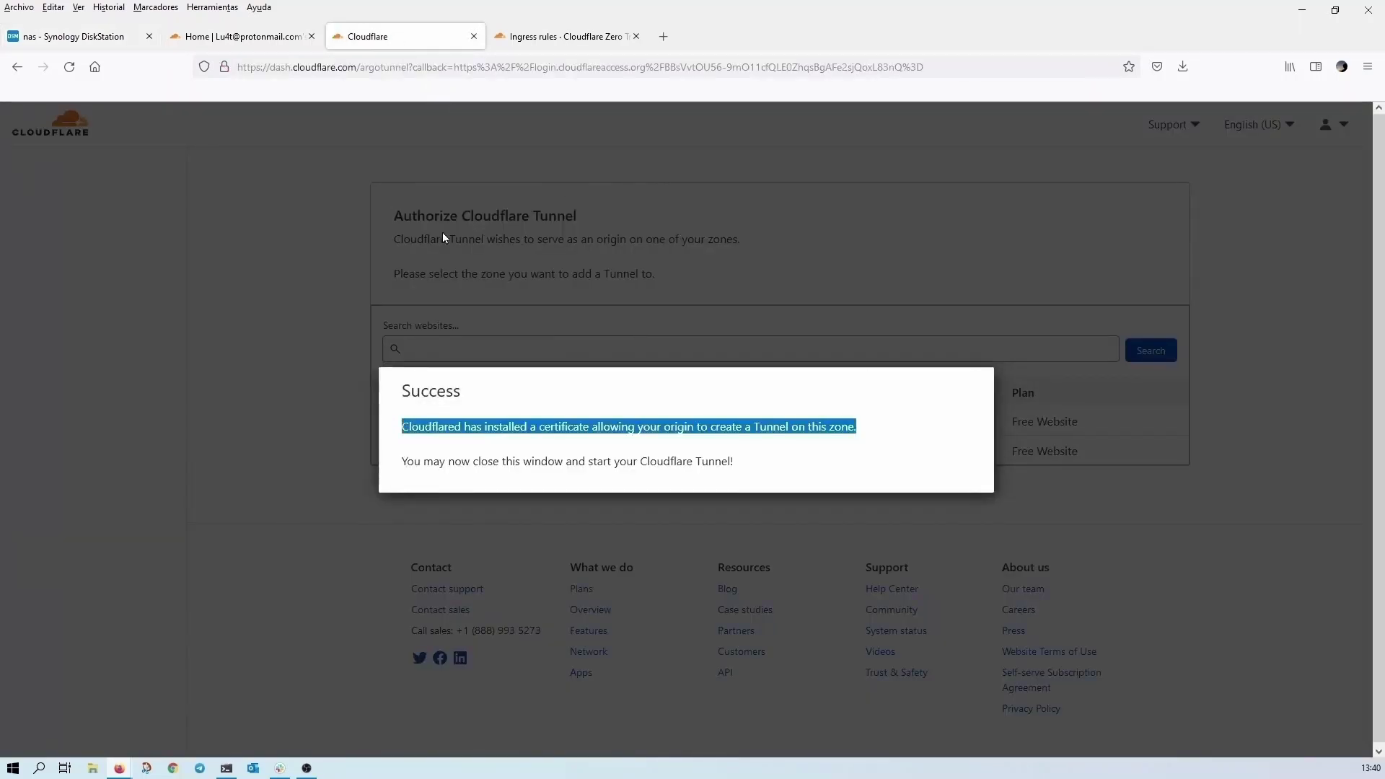
{"action": "left_click", "coordinate": [288, 344]}
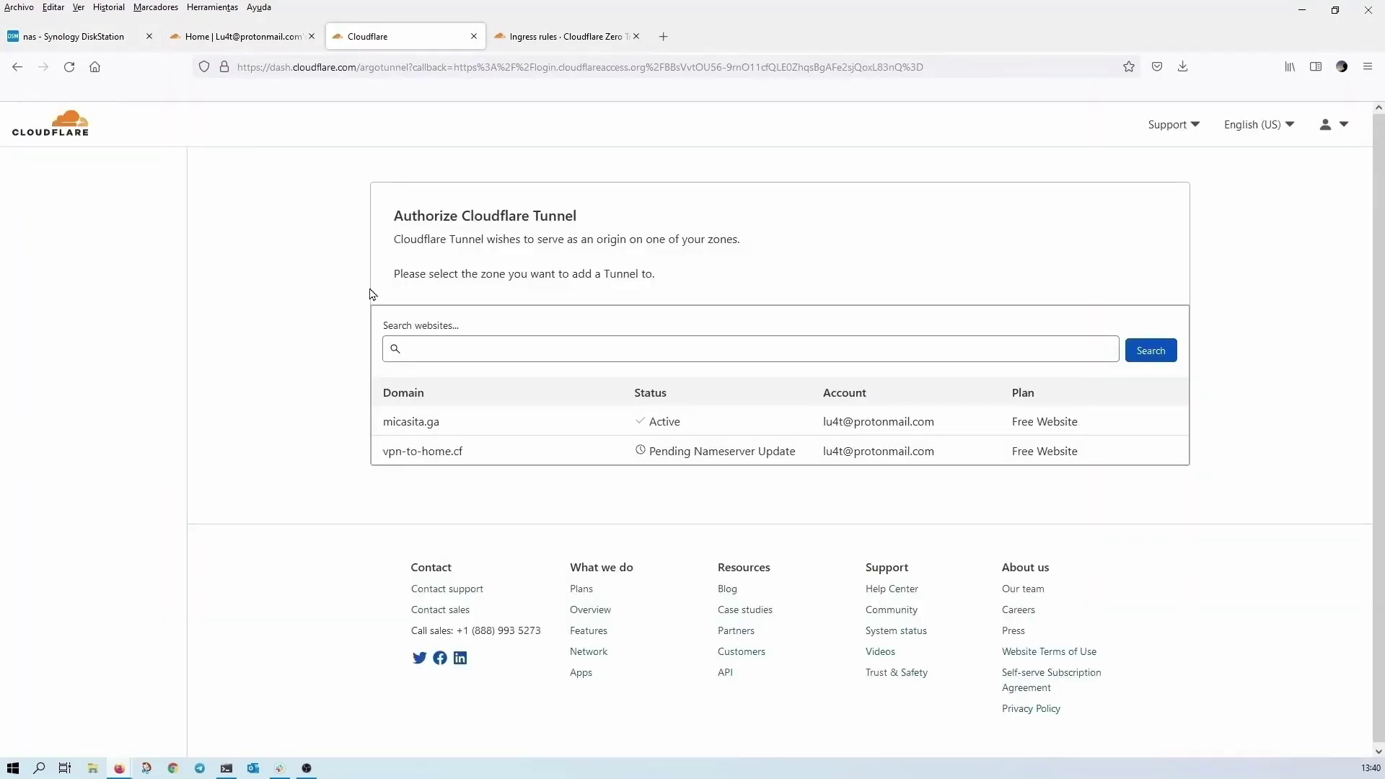
{"action": "left_click", "coordinate": [67, 128]}
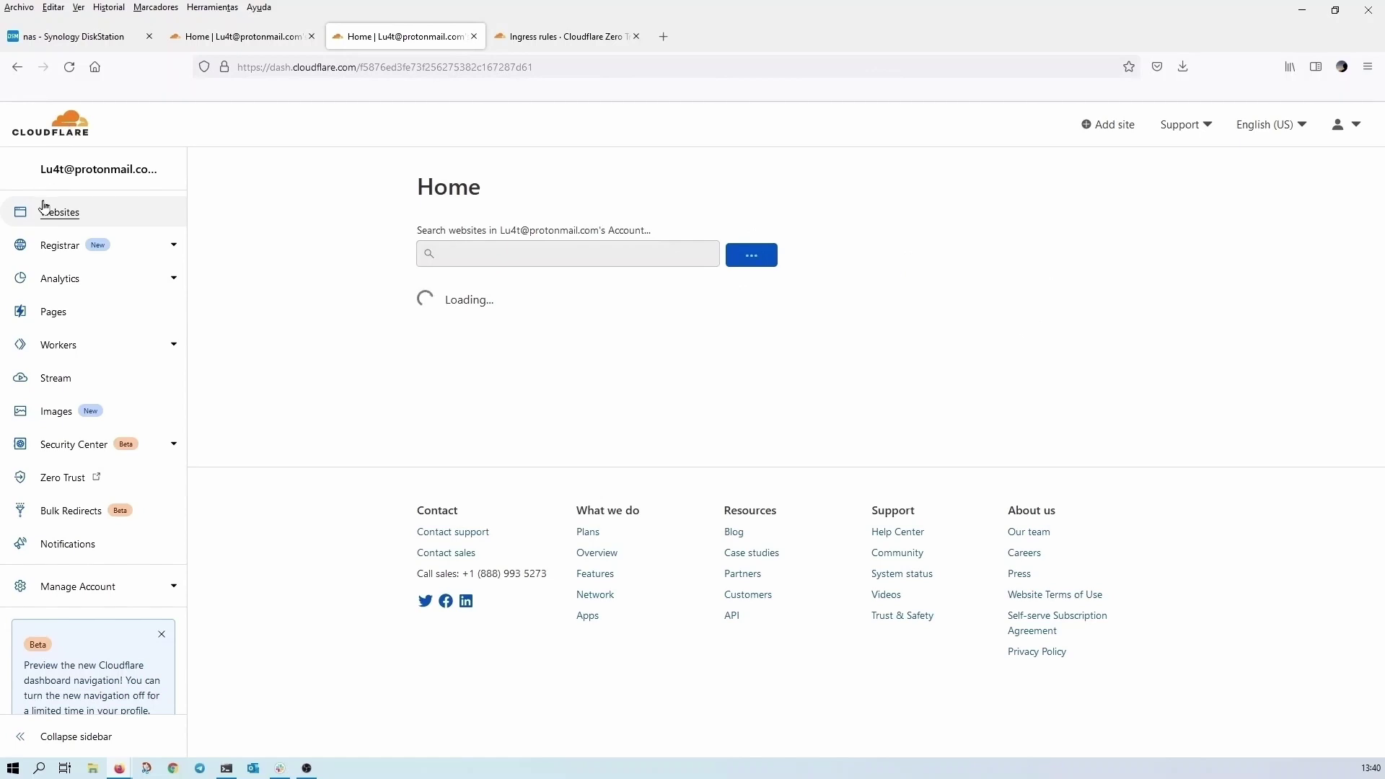
{"action": "left_click", "coordinate": [595, 304]}
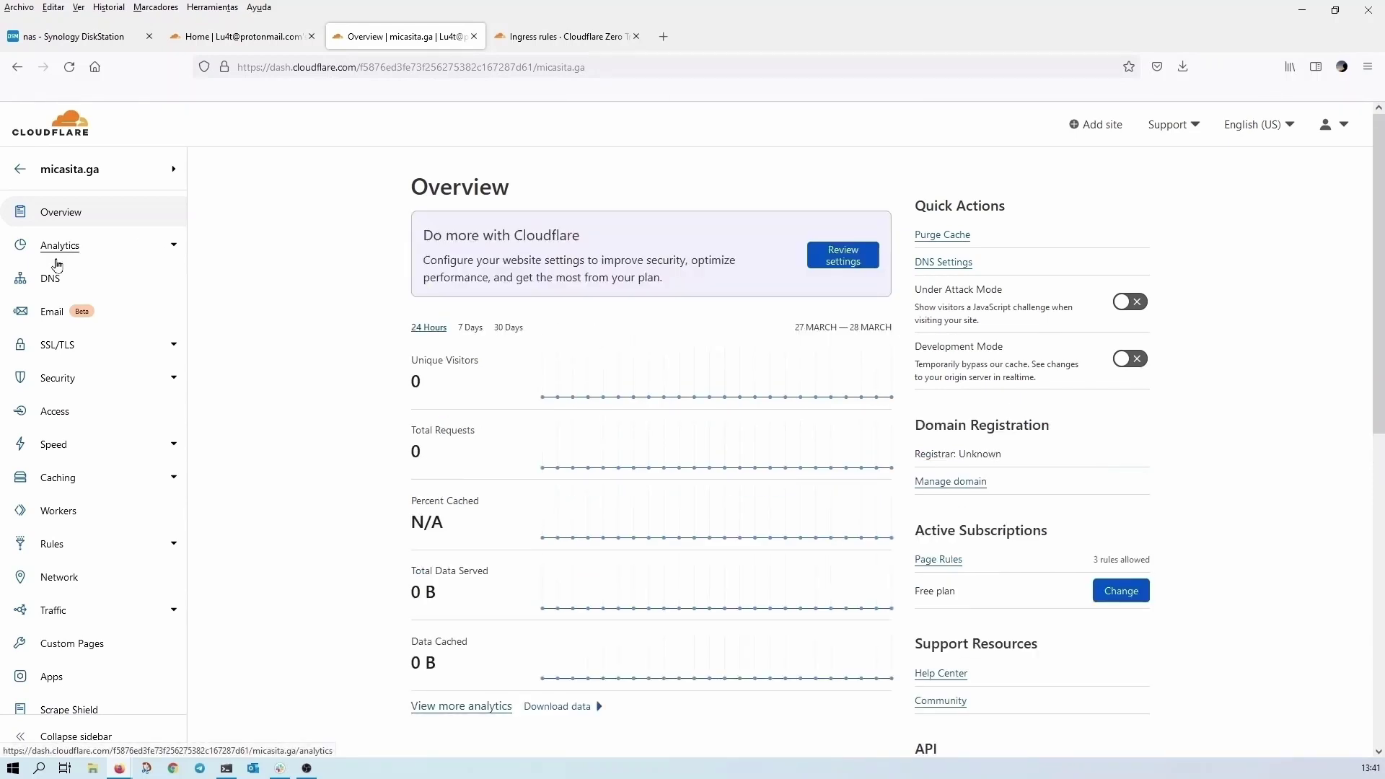
{"action": "left_click", "coordinate": [87, 278]}
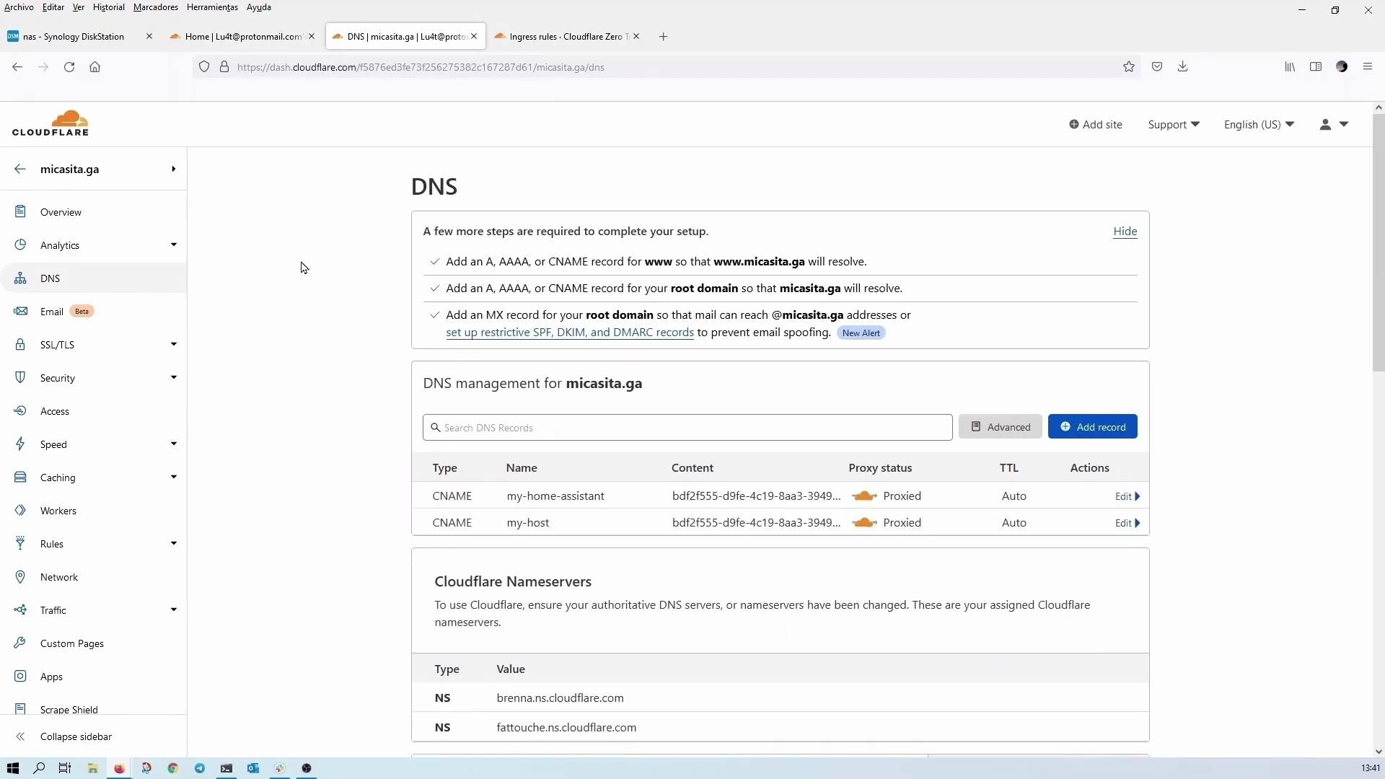
{"action": "scroll", "coordinate": [304, 267], "scroll_direction": "down", "scroll_amount": 2}
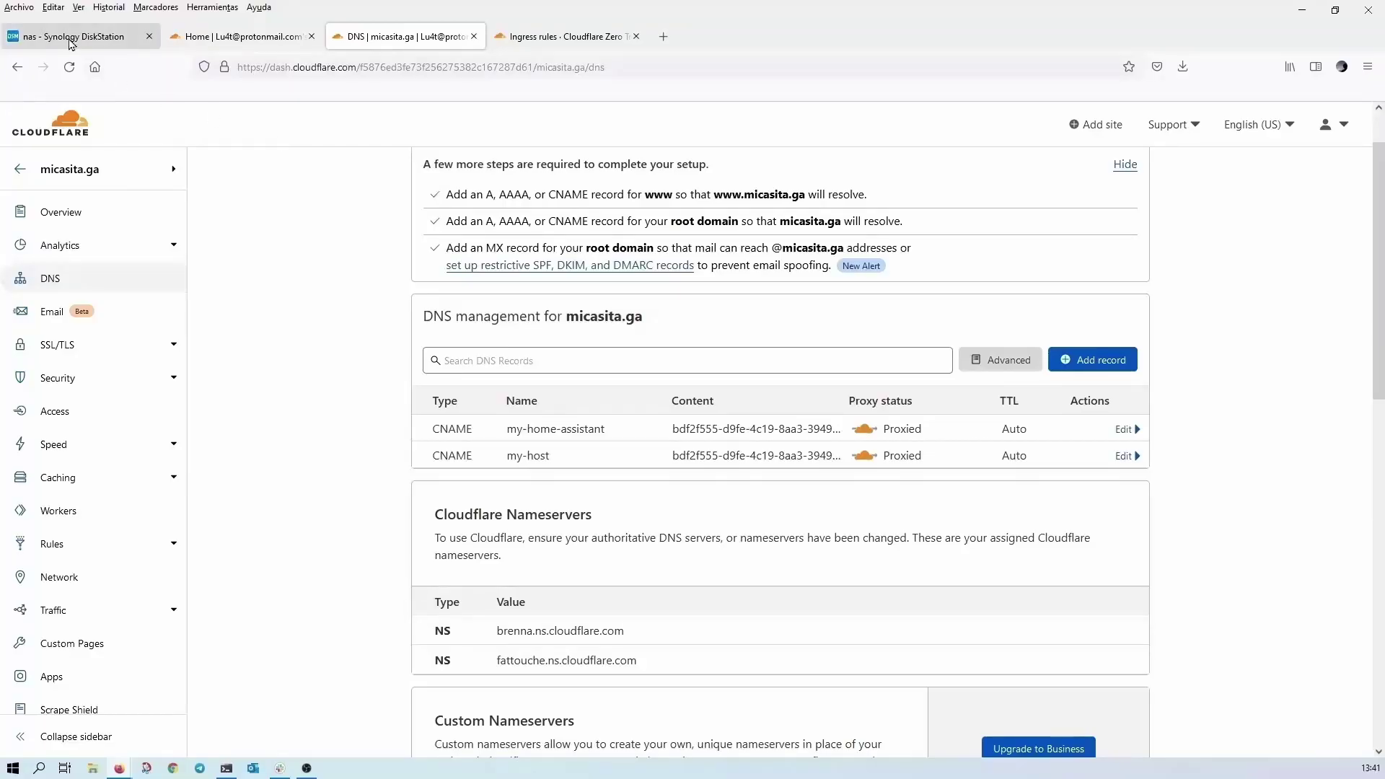
{"action": "left_click", "coordinate": [72, 36]}
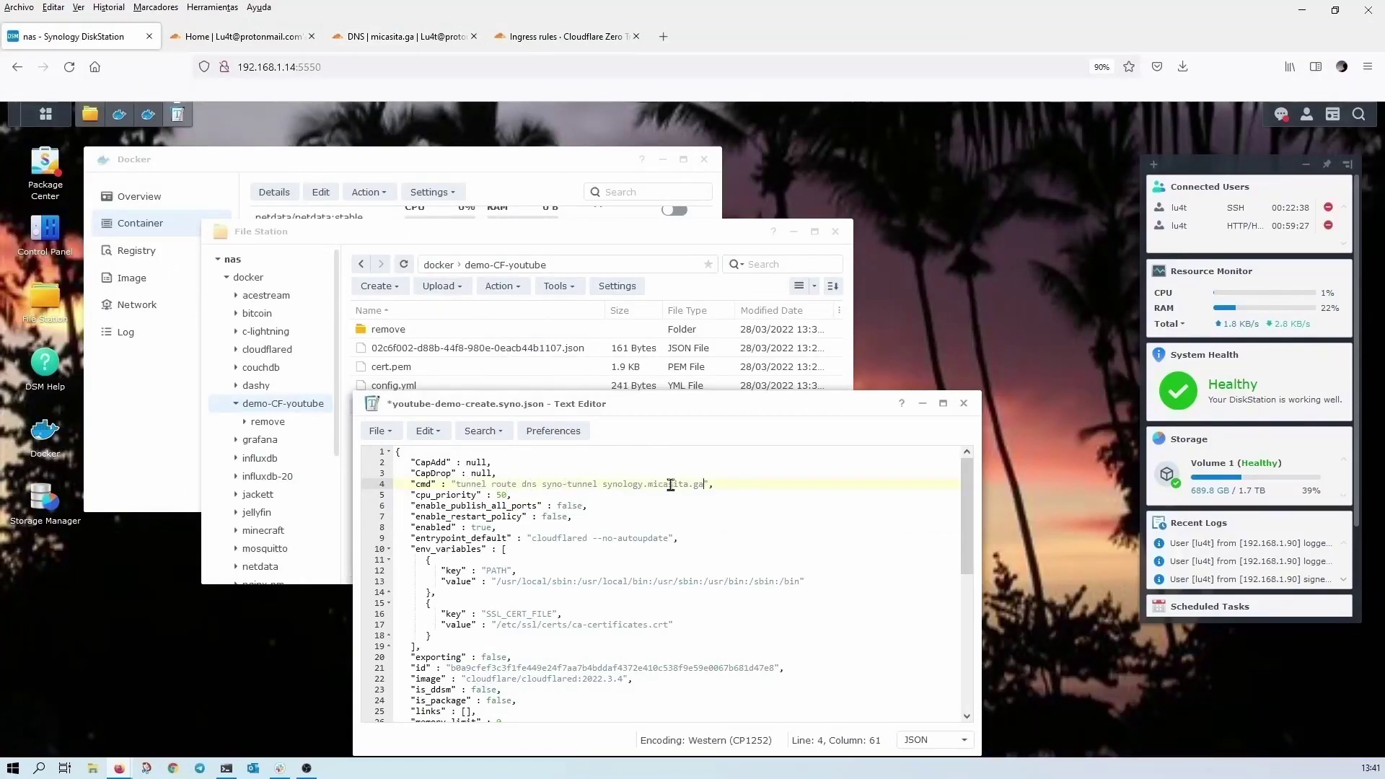
- Review the new cmd text, then close youtube-demo-create.syno.json, saving the changes
{"action": "left_click_drag", "start_coordinate": [455, 483], "coordinate": [710, 484]}
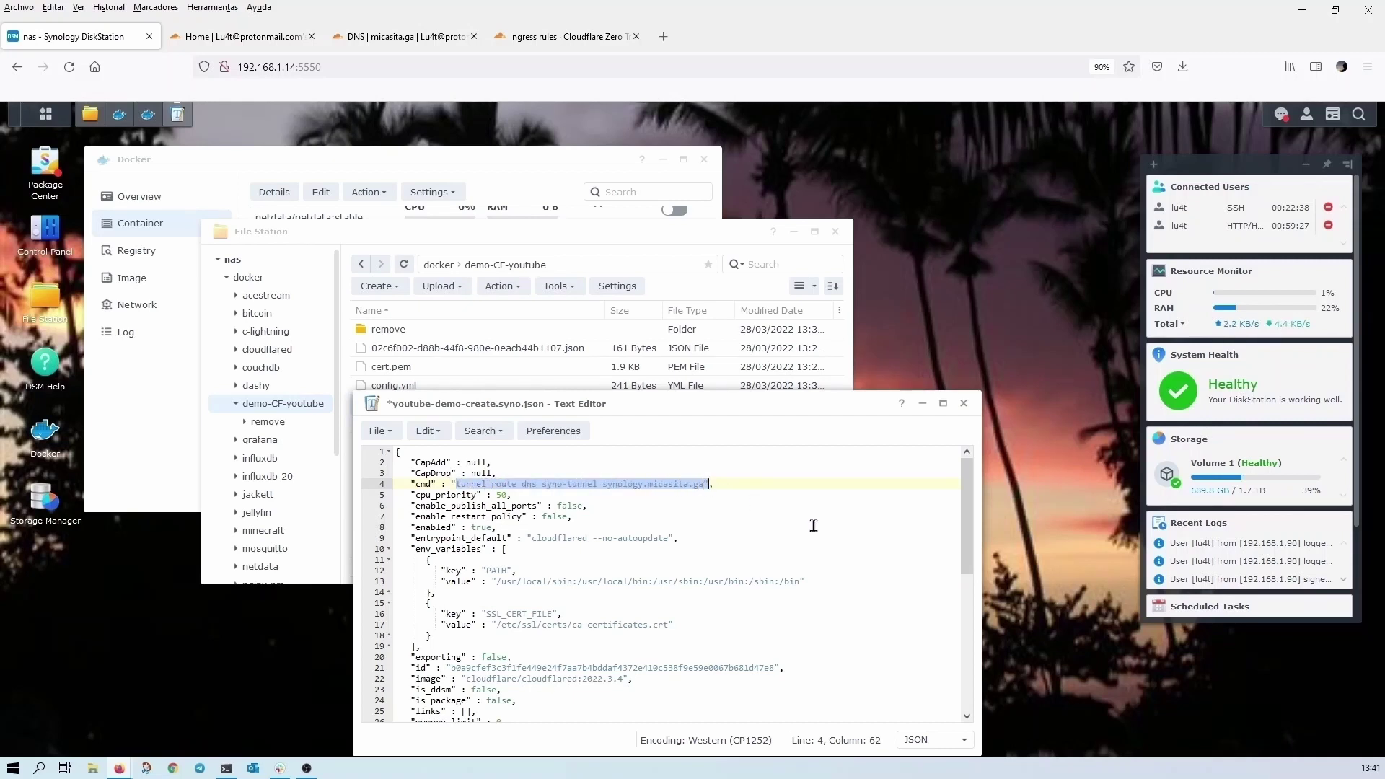
{"action": "left_click", "coordinate": [962, 403]}
{"action": "left_click", "coordinate": [815, 595]}
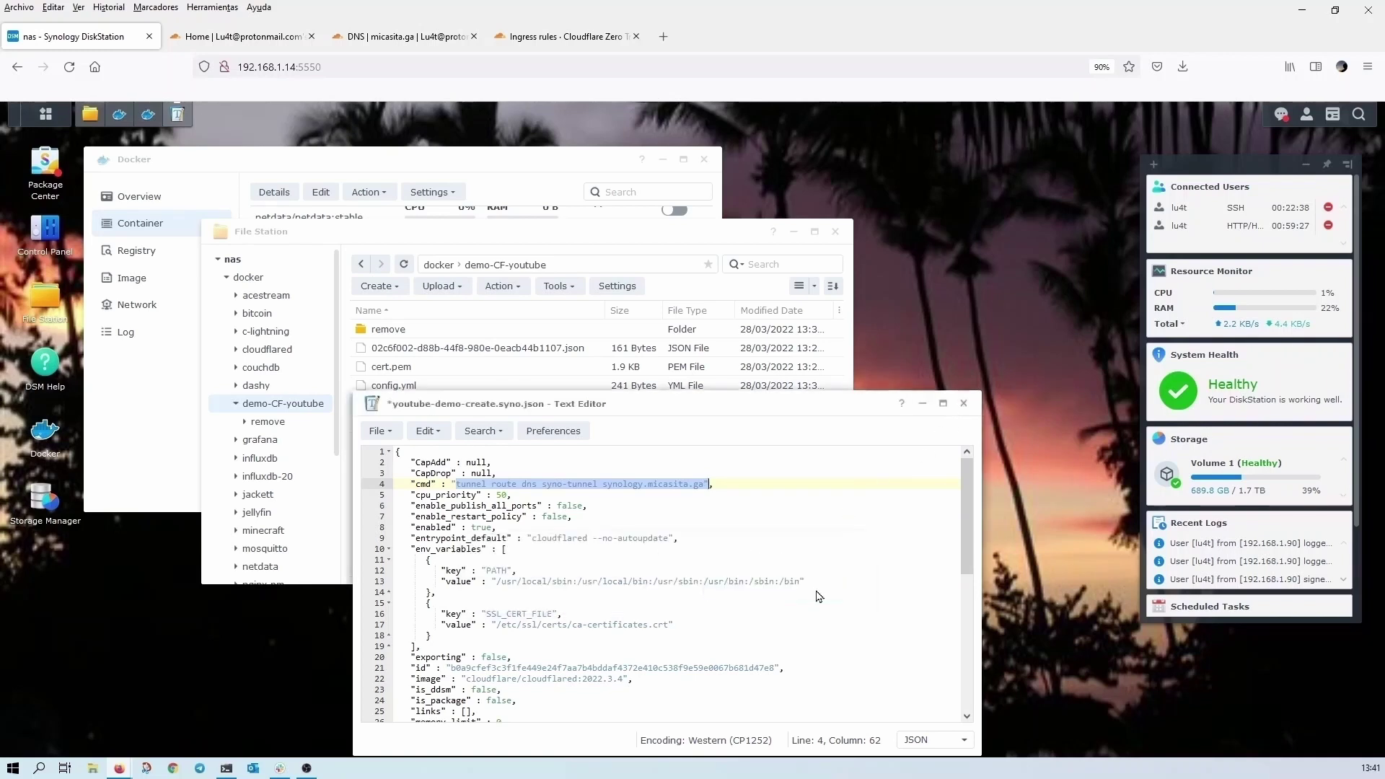
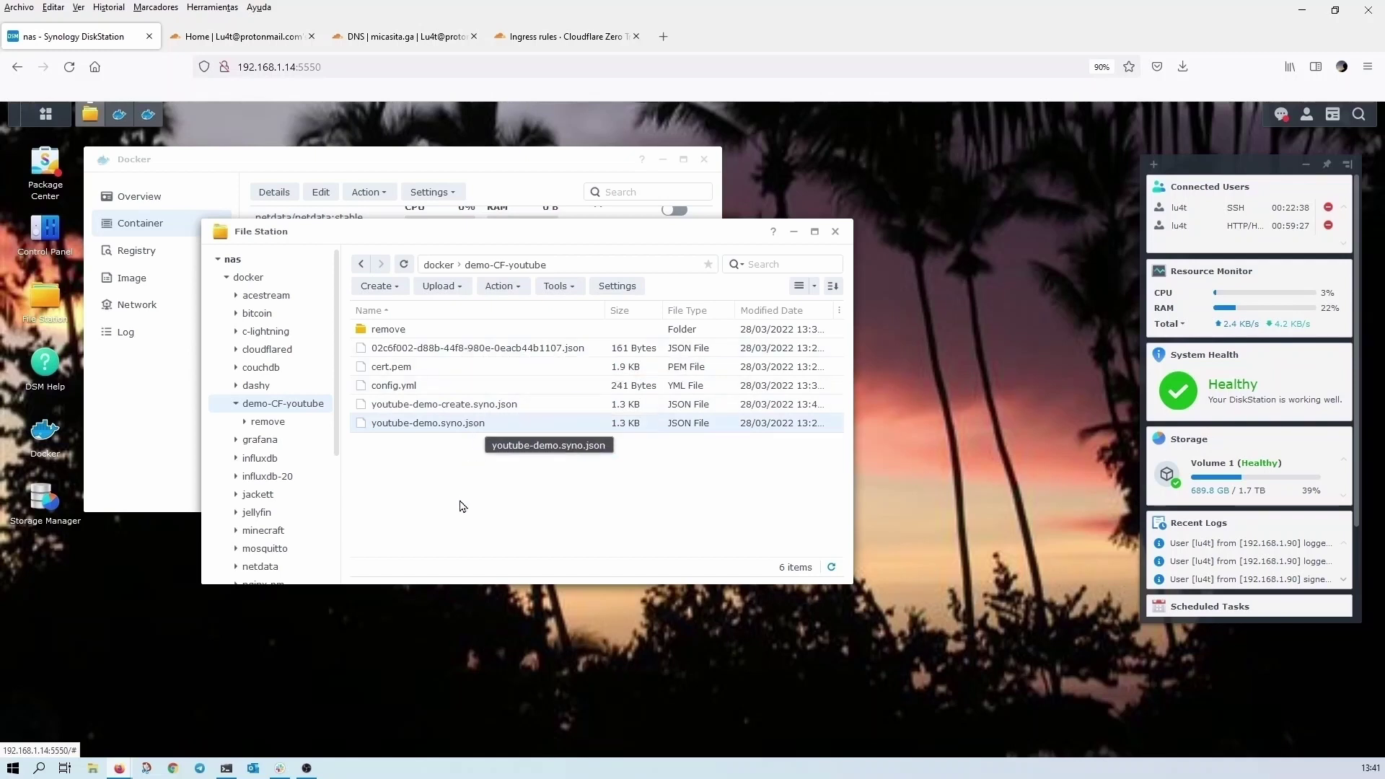
- Import the demo-CF-youtube/youtube-demo-create.syno.json settings as a new container named youtube-demo-dns
{"action": "left_click", "coordinate": [297, 158]}
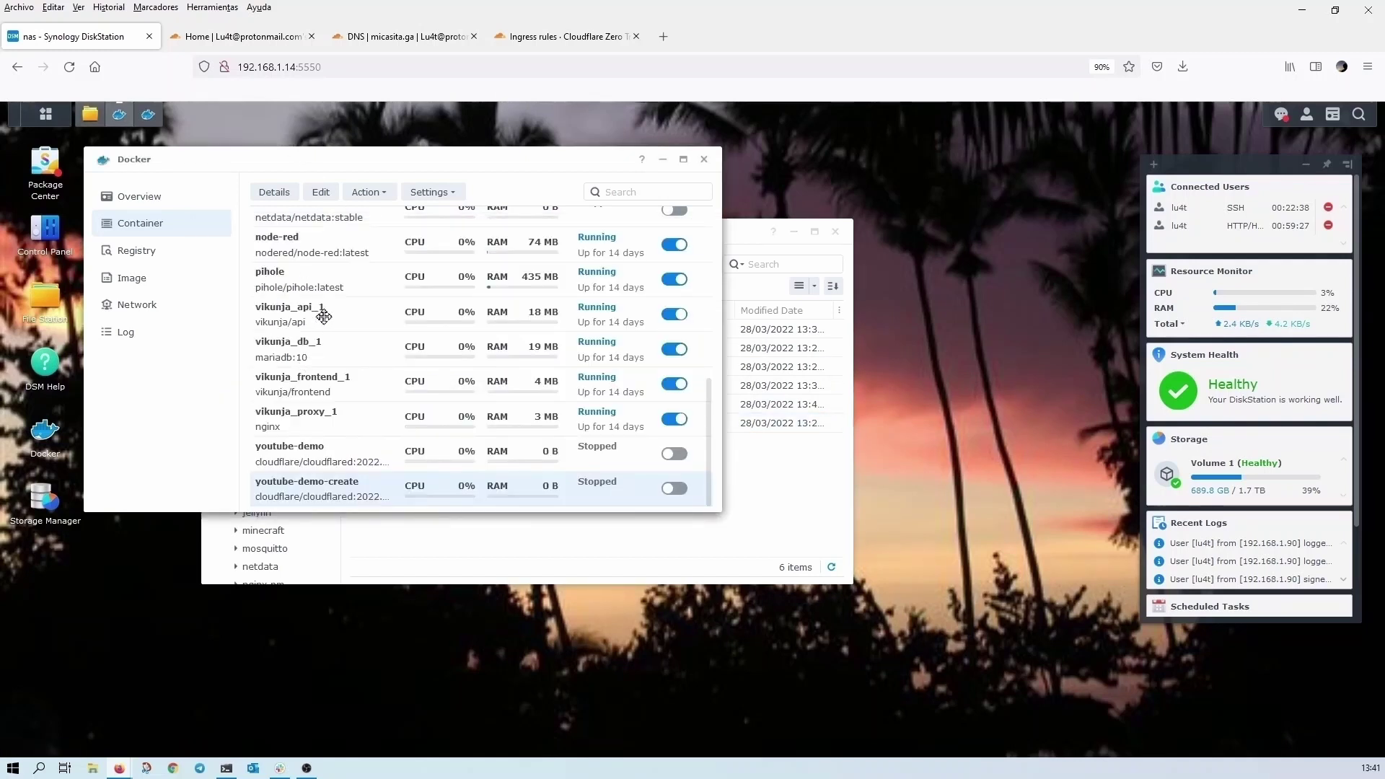
{"action": "right_click", "coordinate": [345, 496]}
{"action": "mouse_move", "coordinate": [390, 561]}
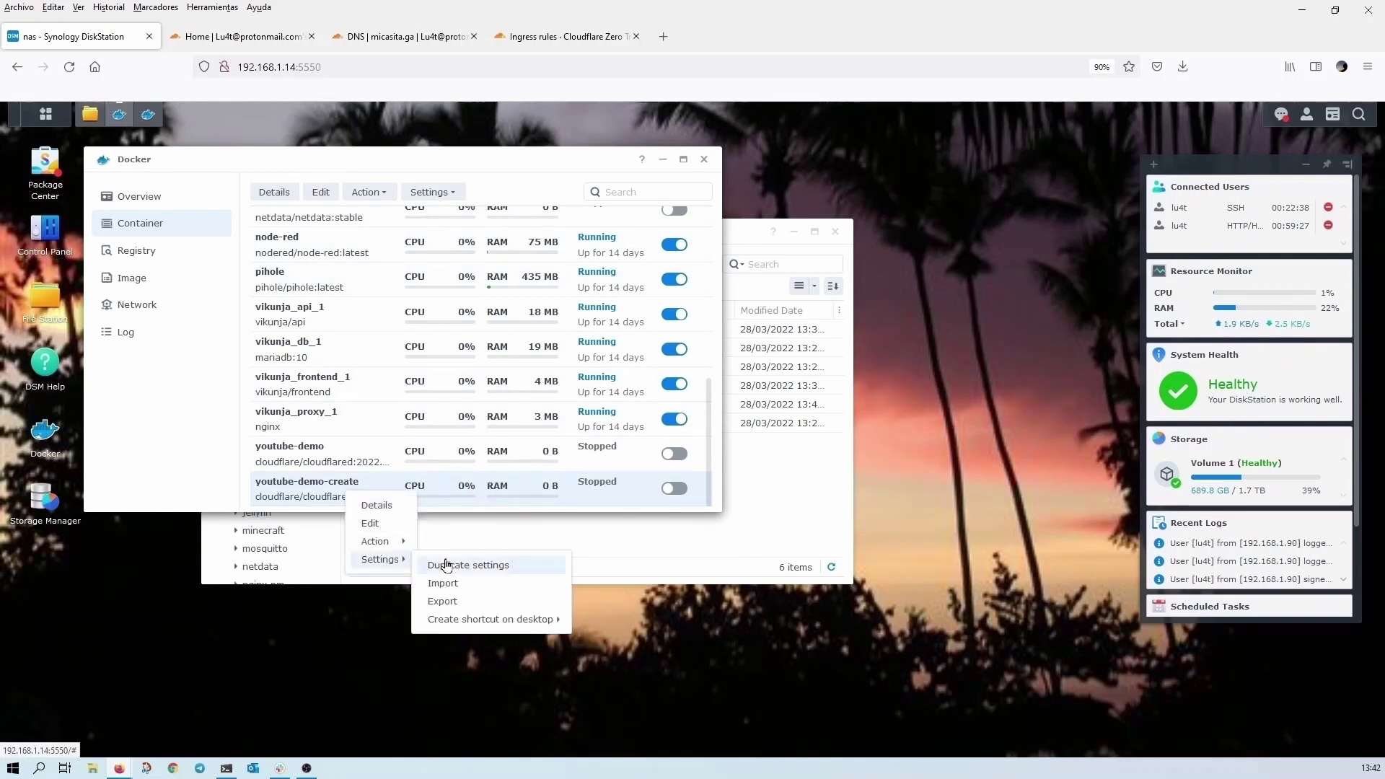
{"action": "left_click", "coordinate": [459, 584]}
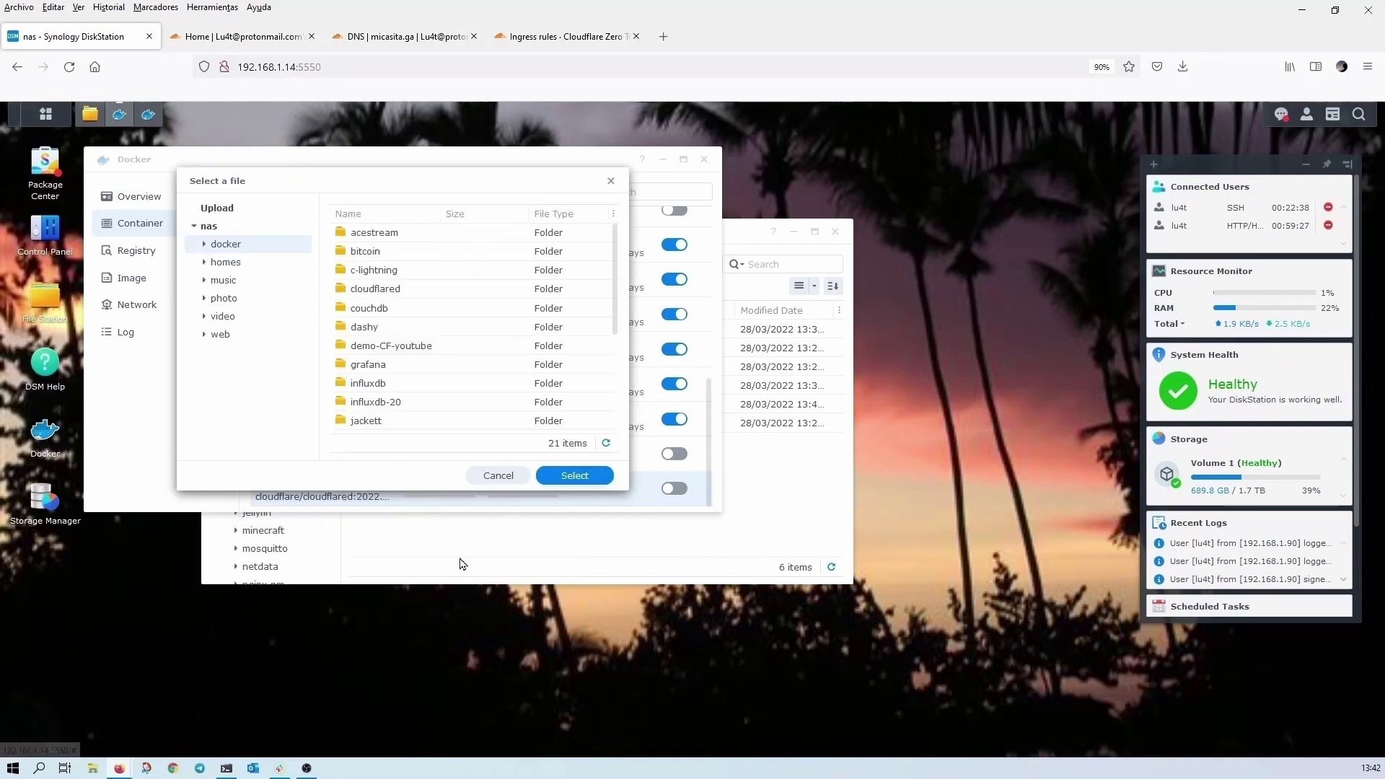
{"action": "double_click", "coordinate": [377, 352]}
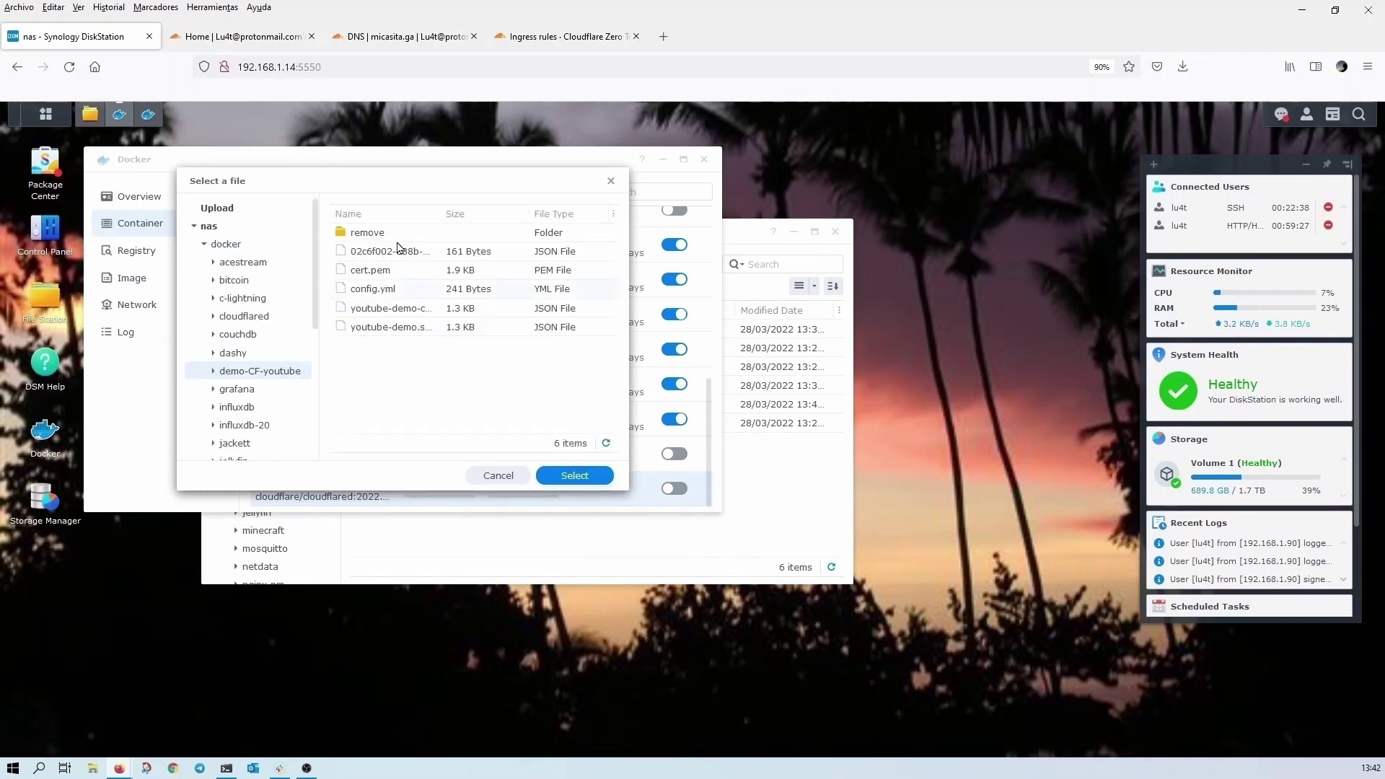
{"action": "left_click_drag", "start_coordinate": [441, 214], "coordinate": [547, 211]}
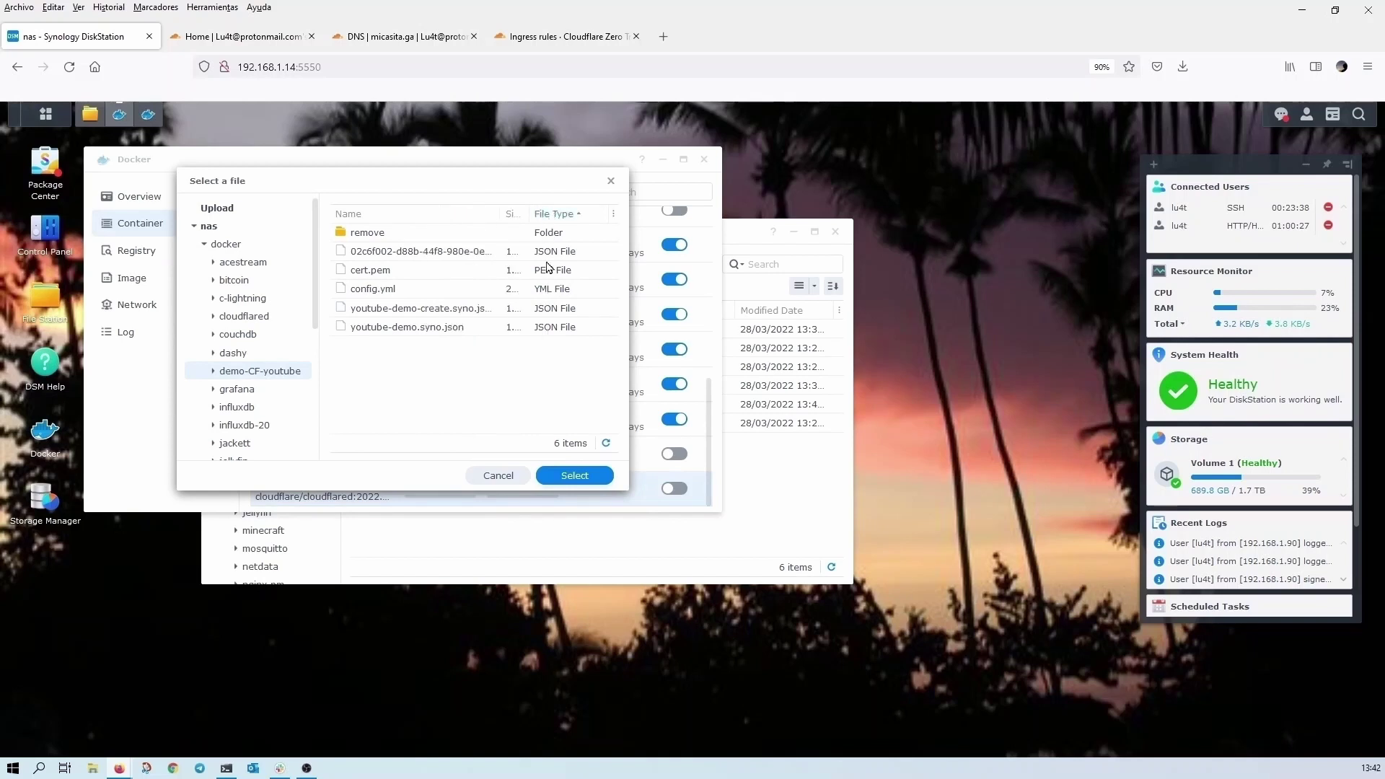
{"action": "left_click", "coordinate": [450, 310]}
{"action": "left_click", "coordinate": [575, 475]}
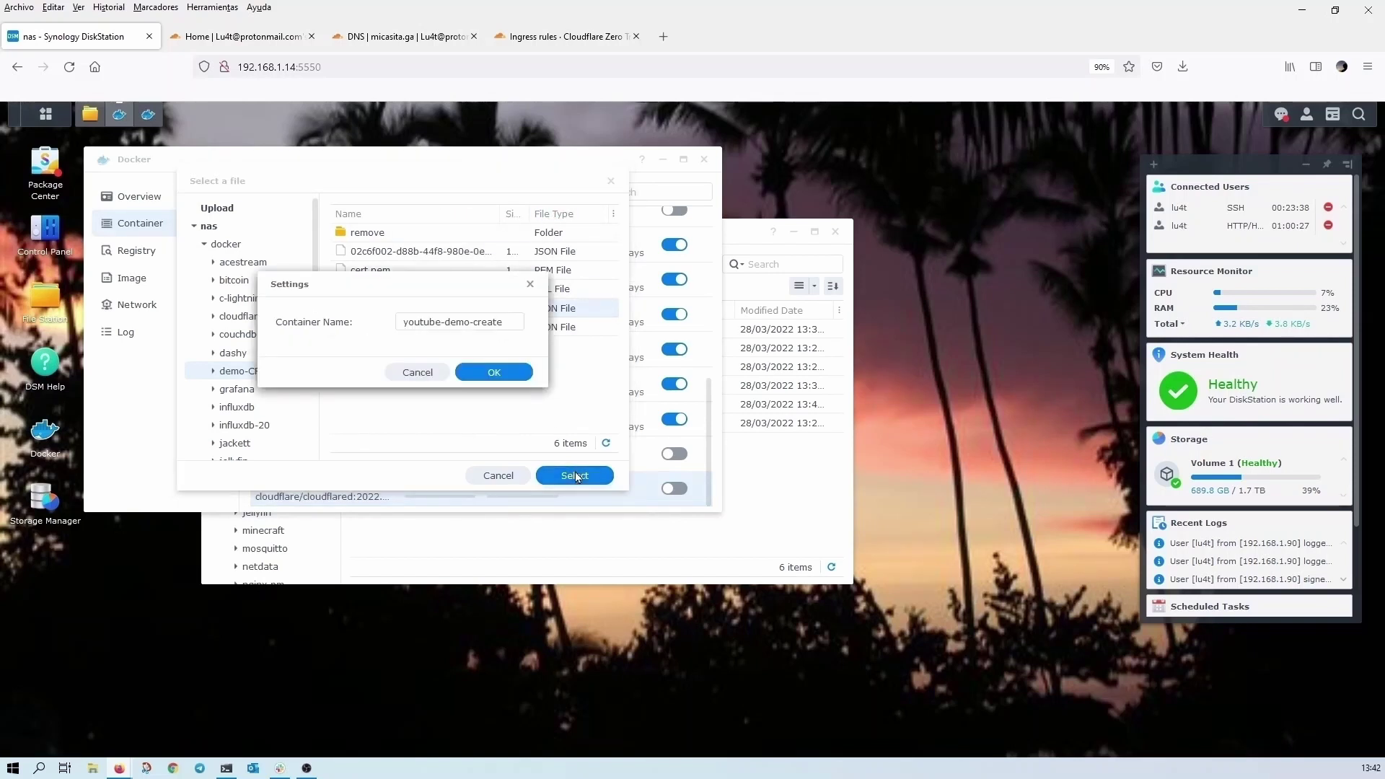
{"action": "double_click", "coordinate": [493, 323]}
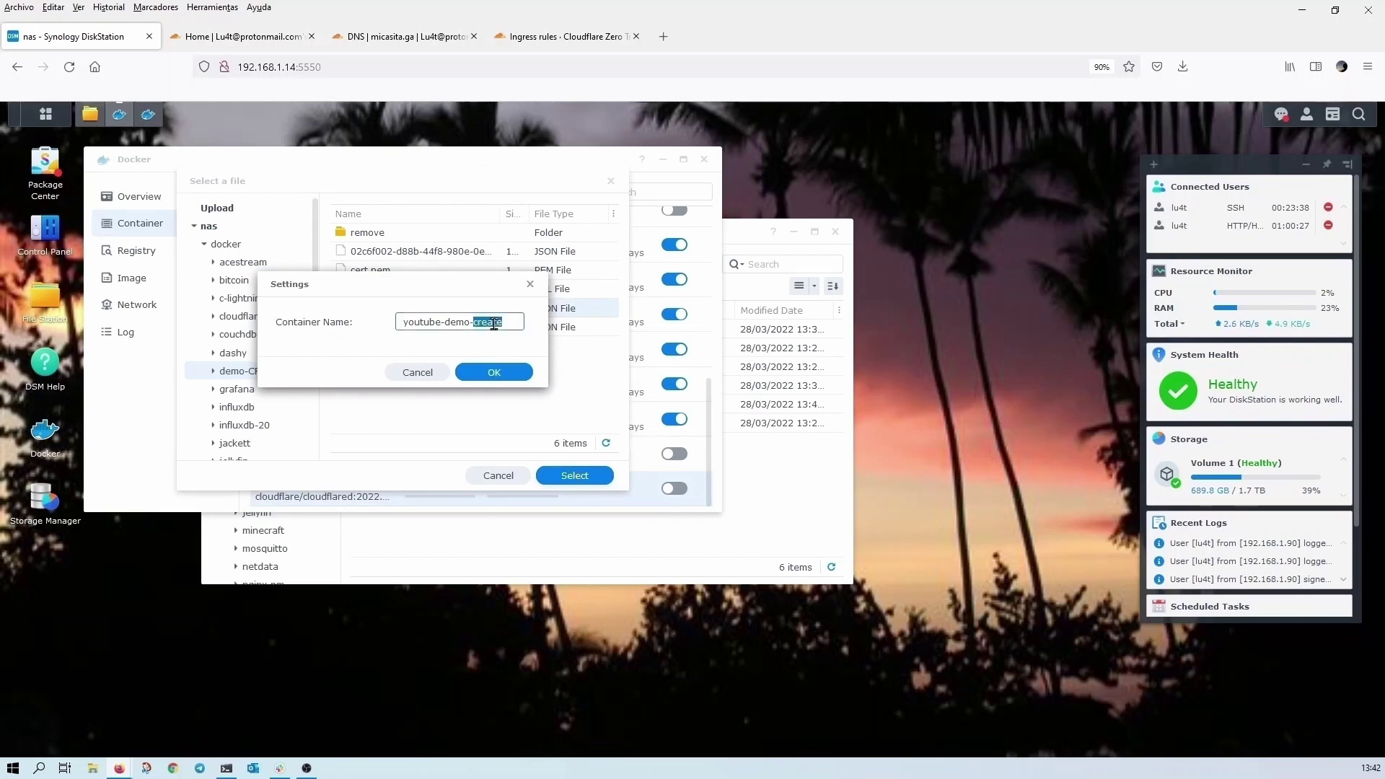
{"action": "type", "text": "dns"}
{"action": "left_click", "coordinate": [506, 373]}
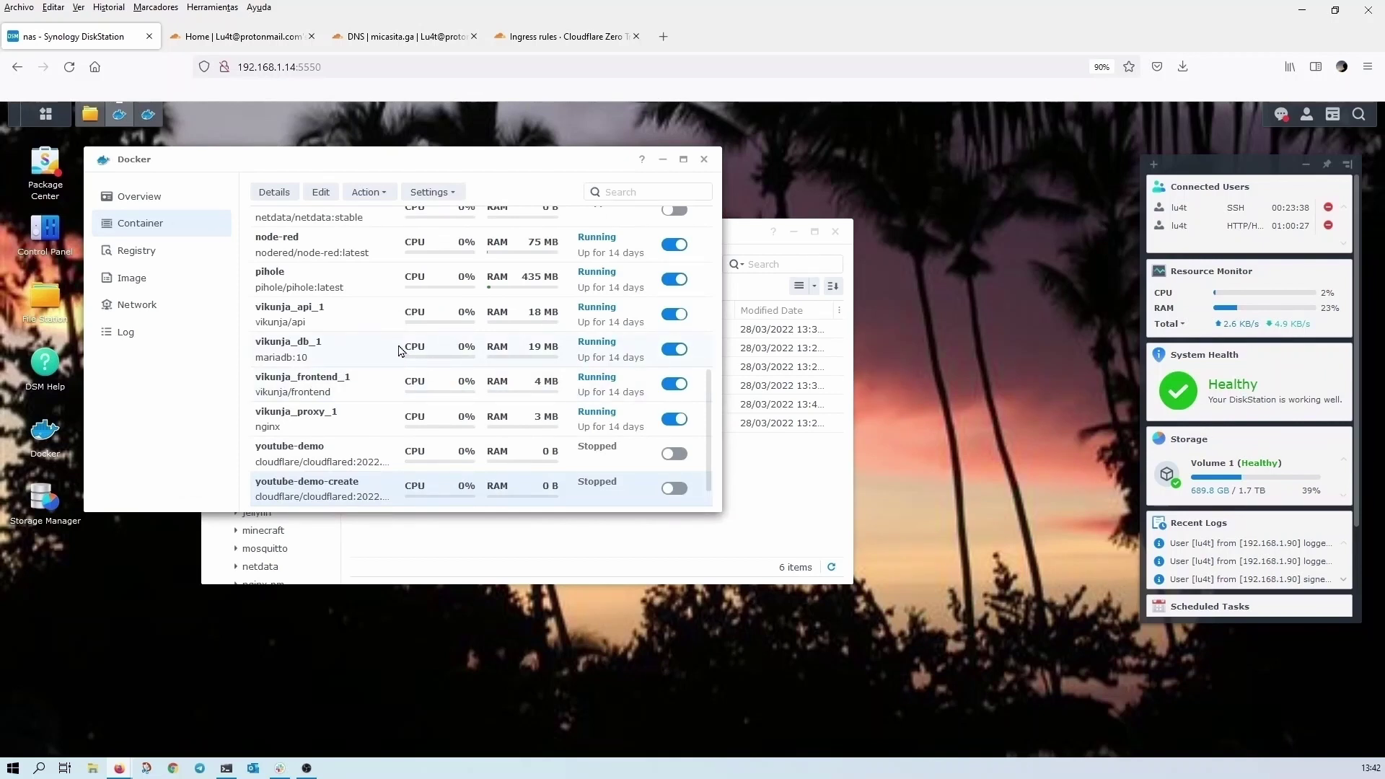
- Start youtube-demo-dns and confirm its log says CNAME synology.micasita.ga was added
{"action": "scroll", "coordinate": [402, 351], "scroll_direction": "down", "scroll_amount": 1}
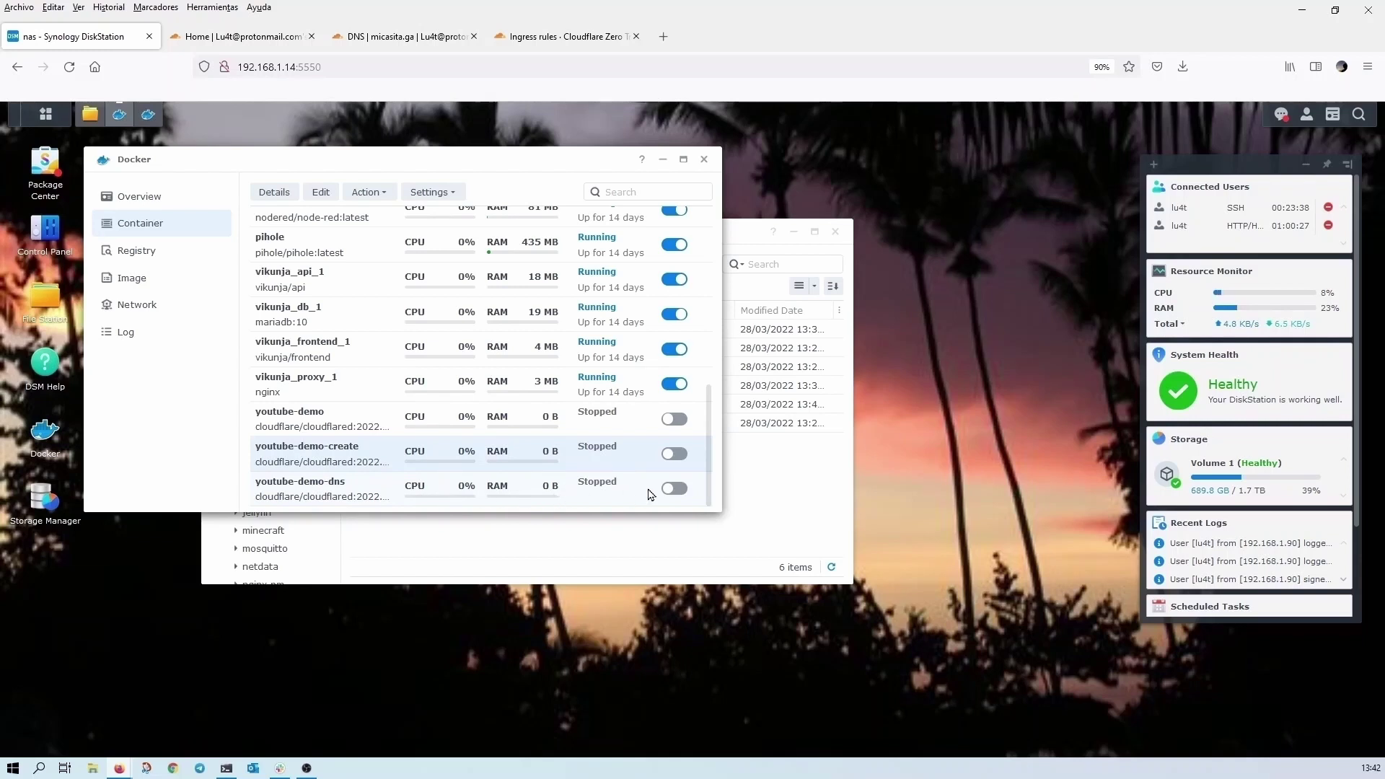
{"action": "left_click", "coordinate": [675, 489]}
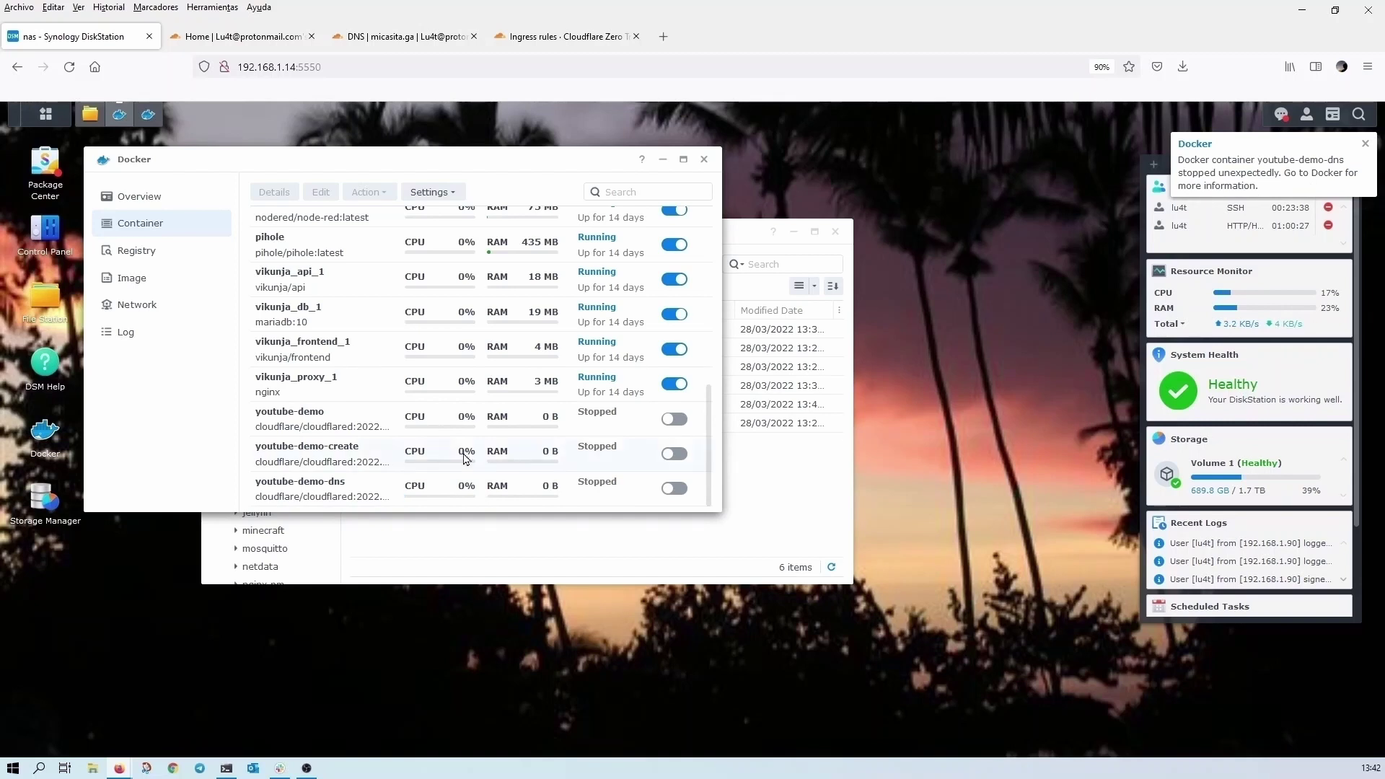
{"action": "double_click", "coordinate": [333, 489]}
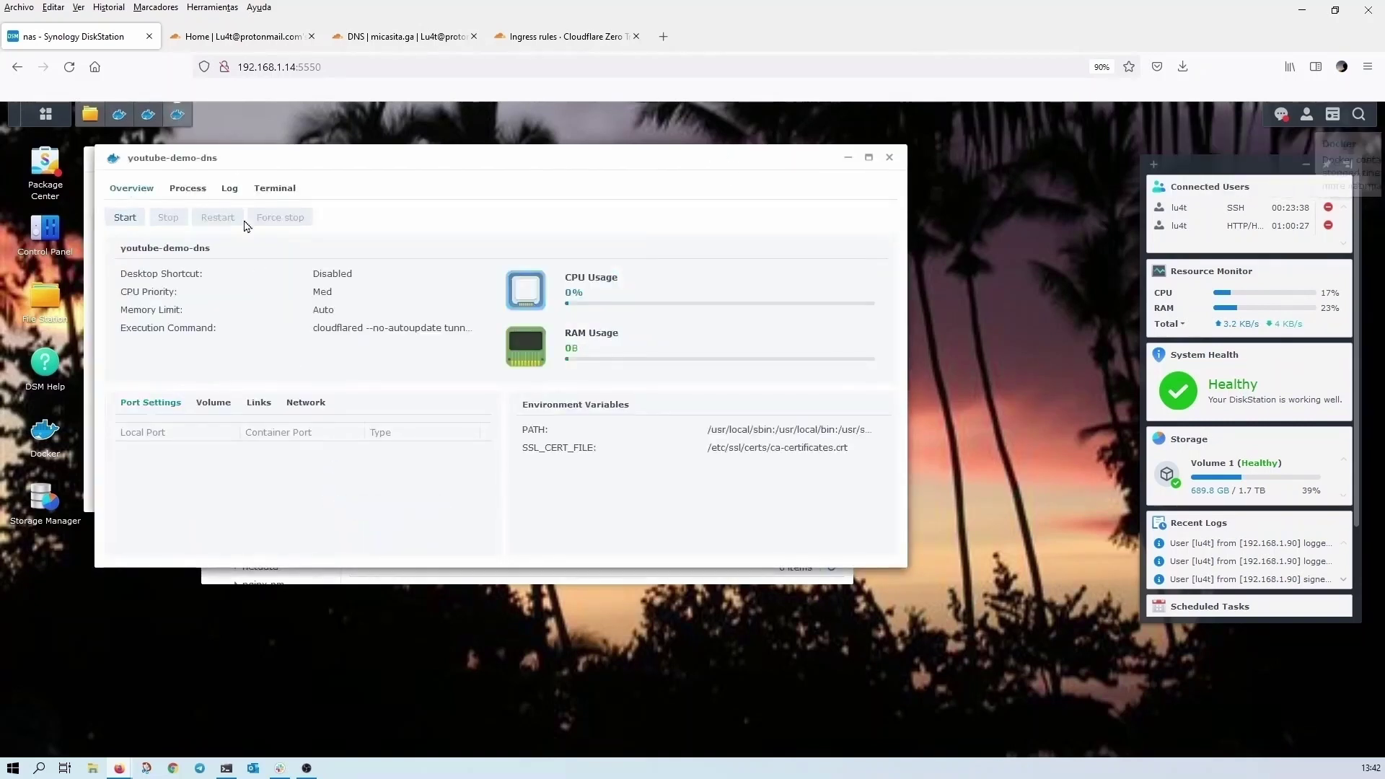
{"action": "left_click", "coordinate": [230, 188]}
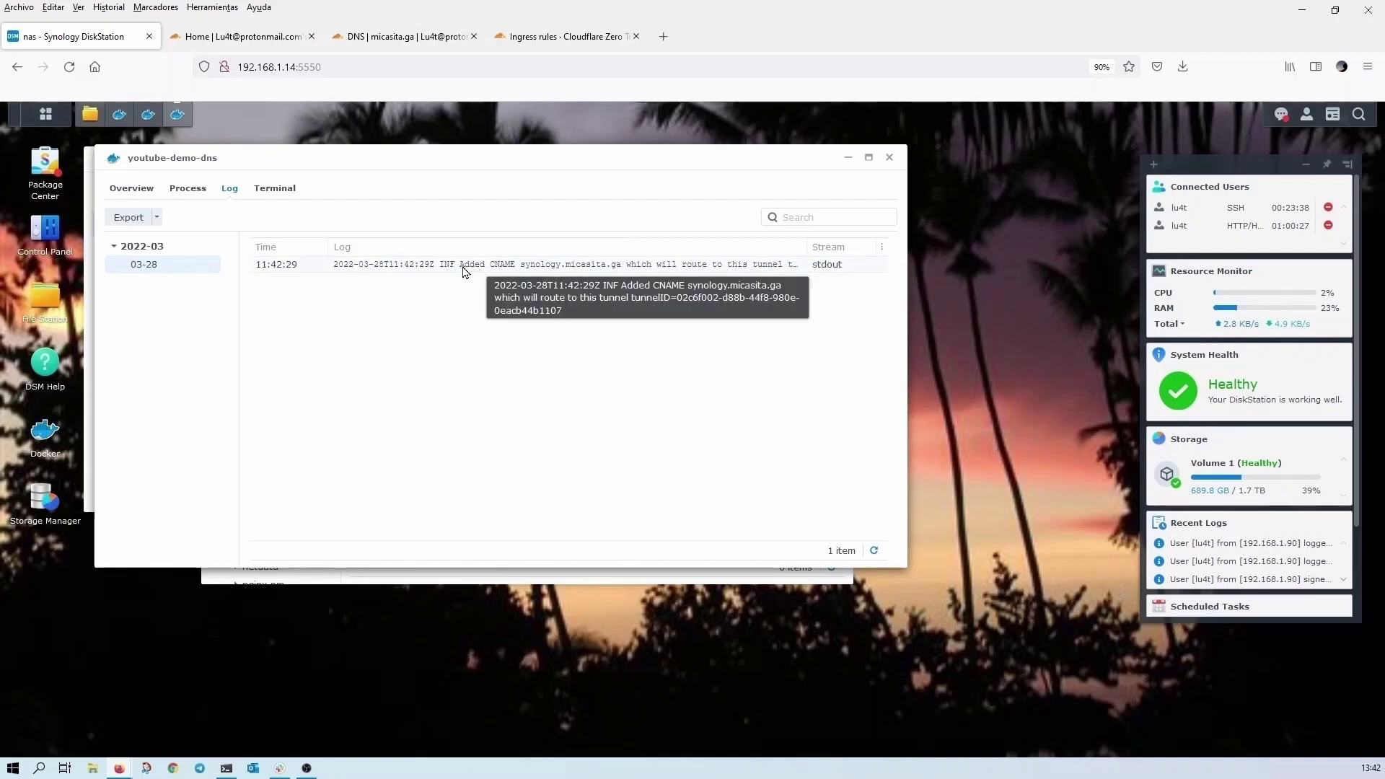
{"action": "left_click_drag", "start_coordinate": [459, 266], "coordinate": [523, 270]}
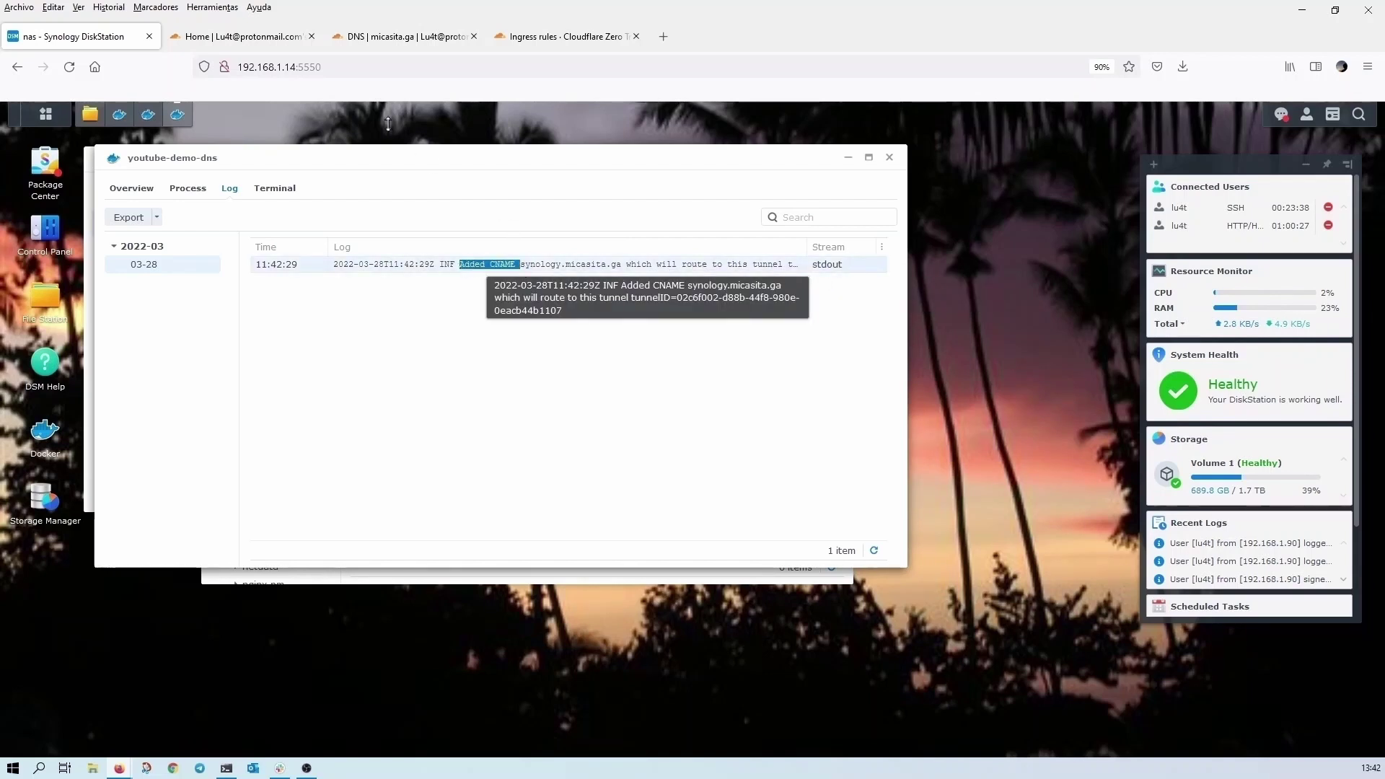
{"action": "left_click", "coordinate": [410, 38]}
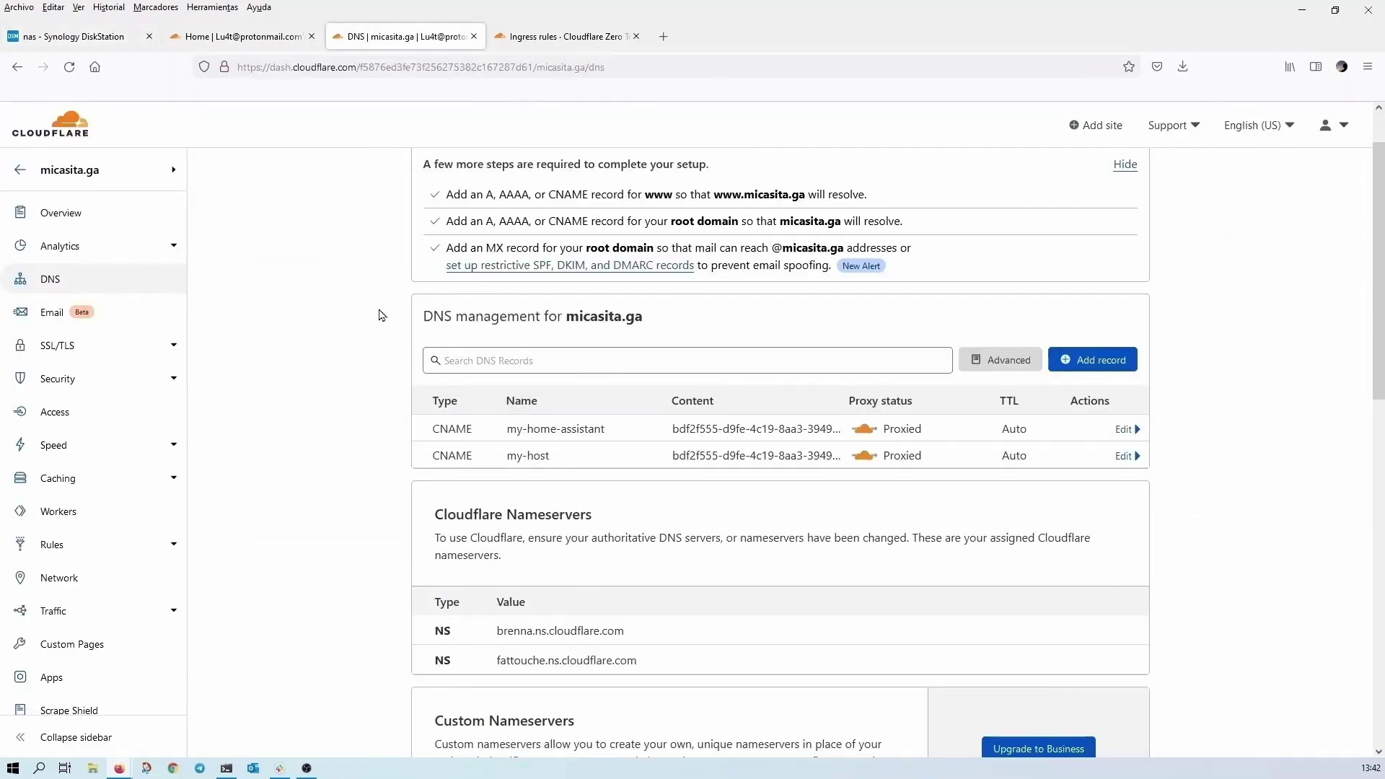
- Reload Cloudflare's micasita.ga DNS records and verify the new proxied synology CNAME
{"action": "left_click", "coordinate": [69, 69]}
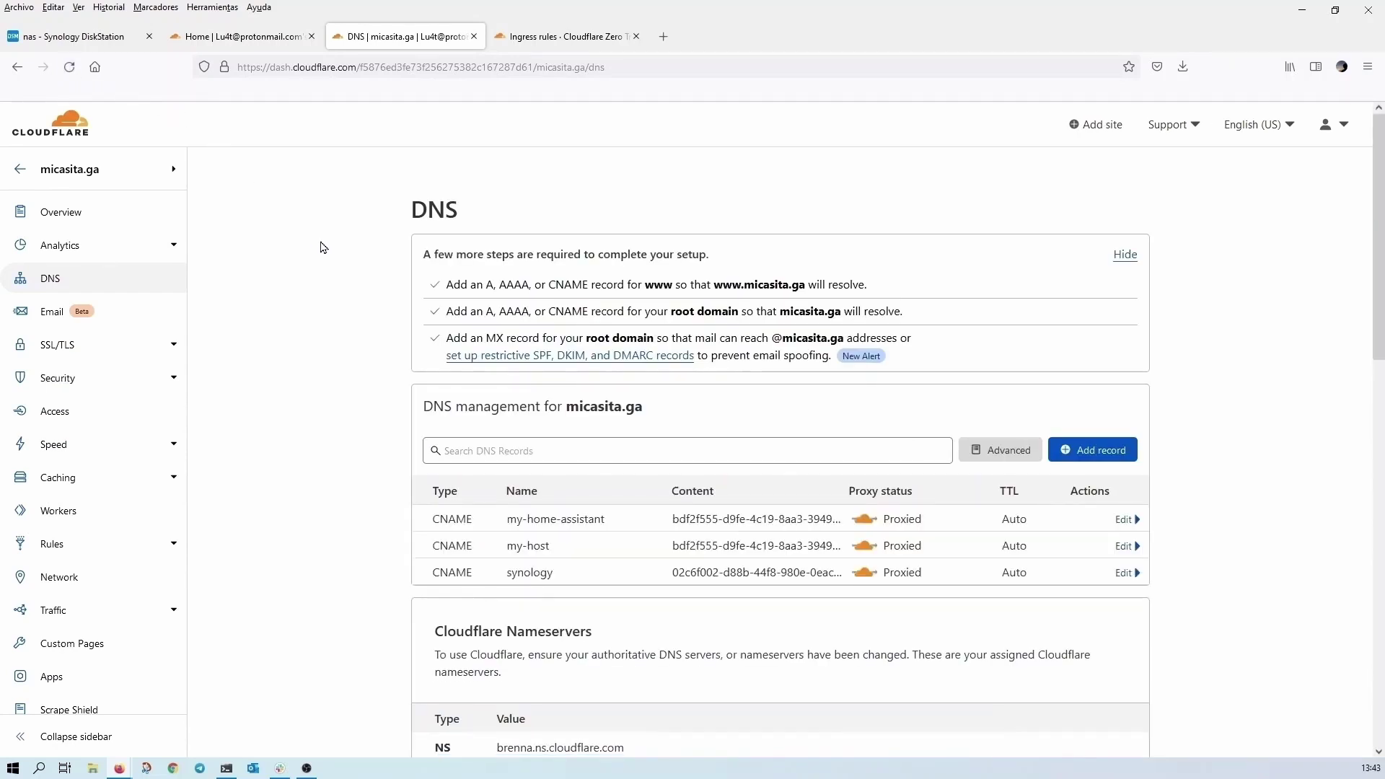
{"action": "scroll", "coordinate": [324, 252], "scroll_direction": "down", "scroll_amount": 2}
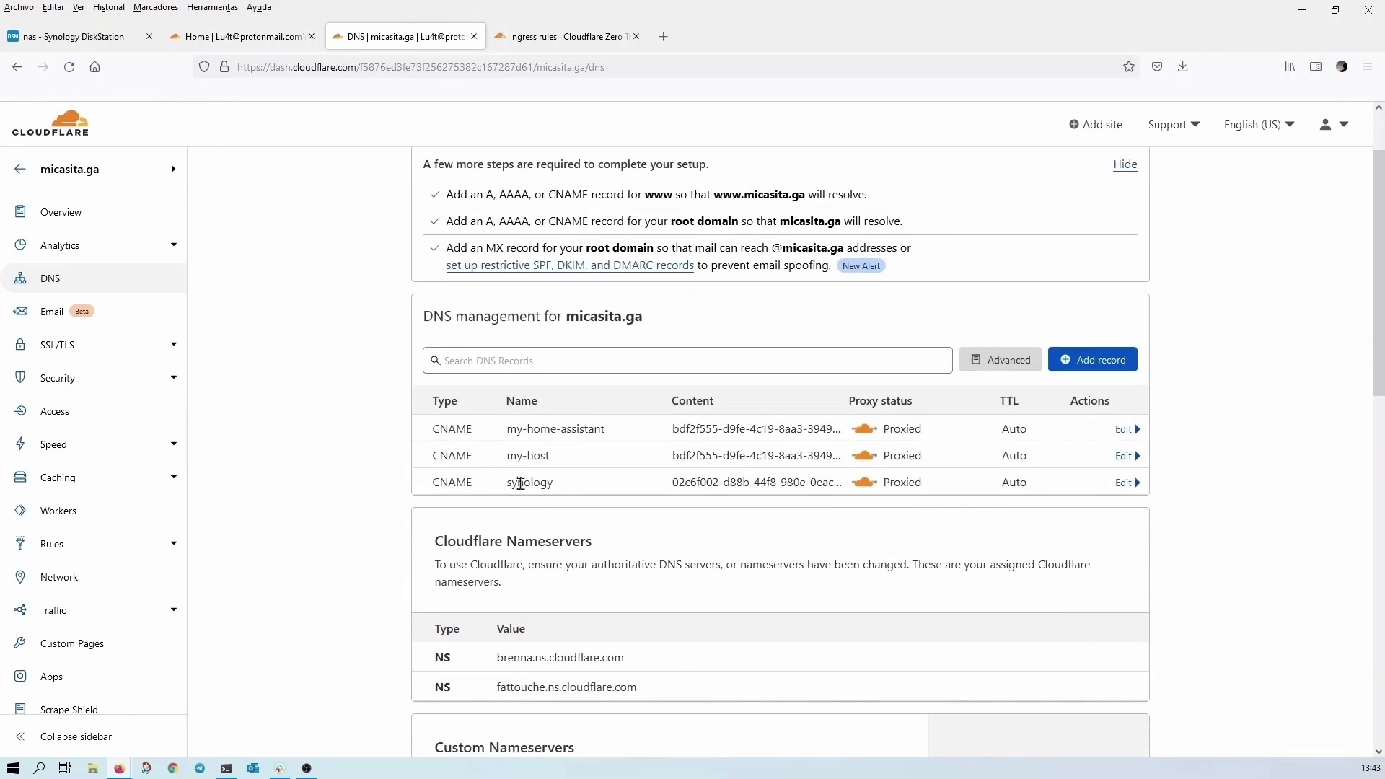
{"action": "left_click_drag", "start_coordinate": [506, 482], "coordinate": [1041, 487]}
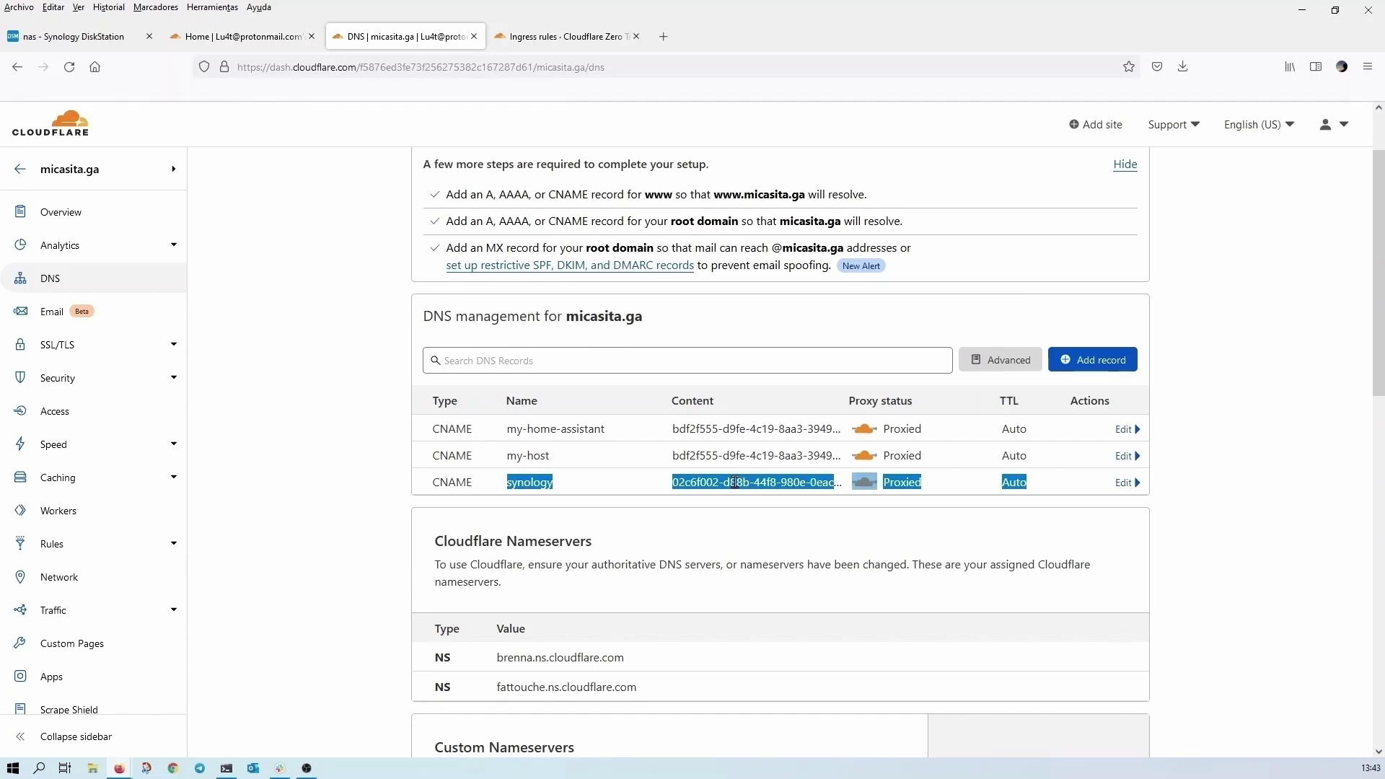
{"action": "left_click", "coordinate": [84, 42]}
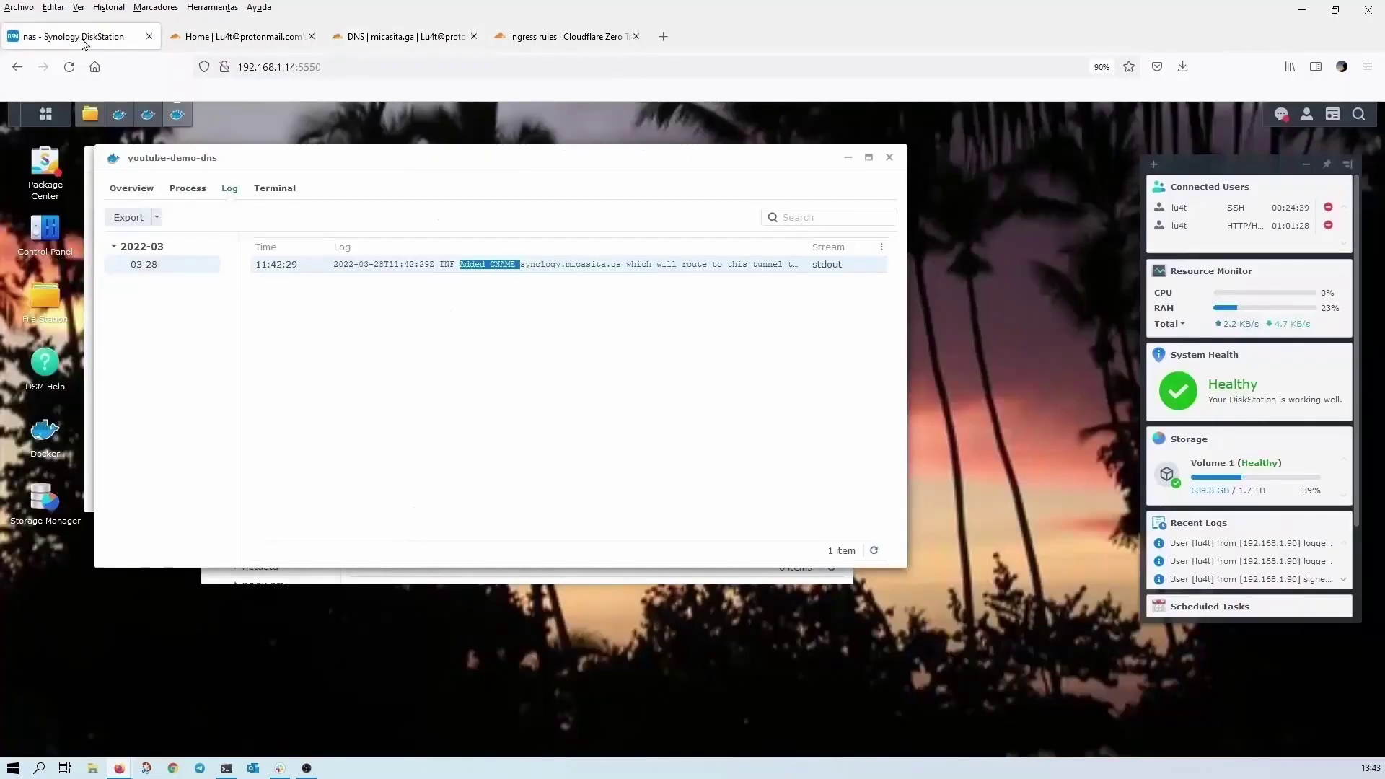
- Reopen youtube-demo-create.syno.json and change its cmd to 'tunnel run syno-tunnel'
{"action": "left_click", "coordinate": [888, 157]}
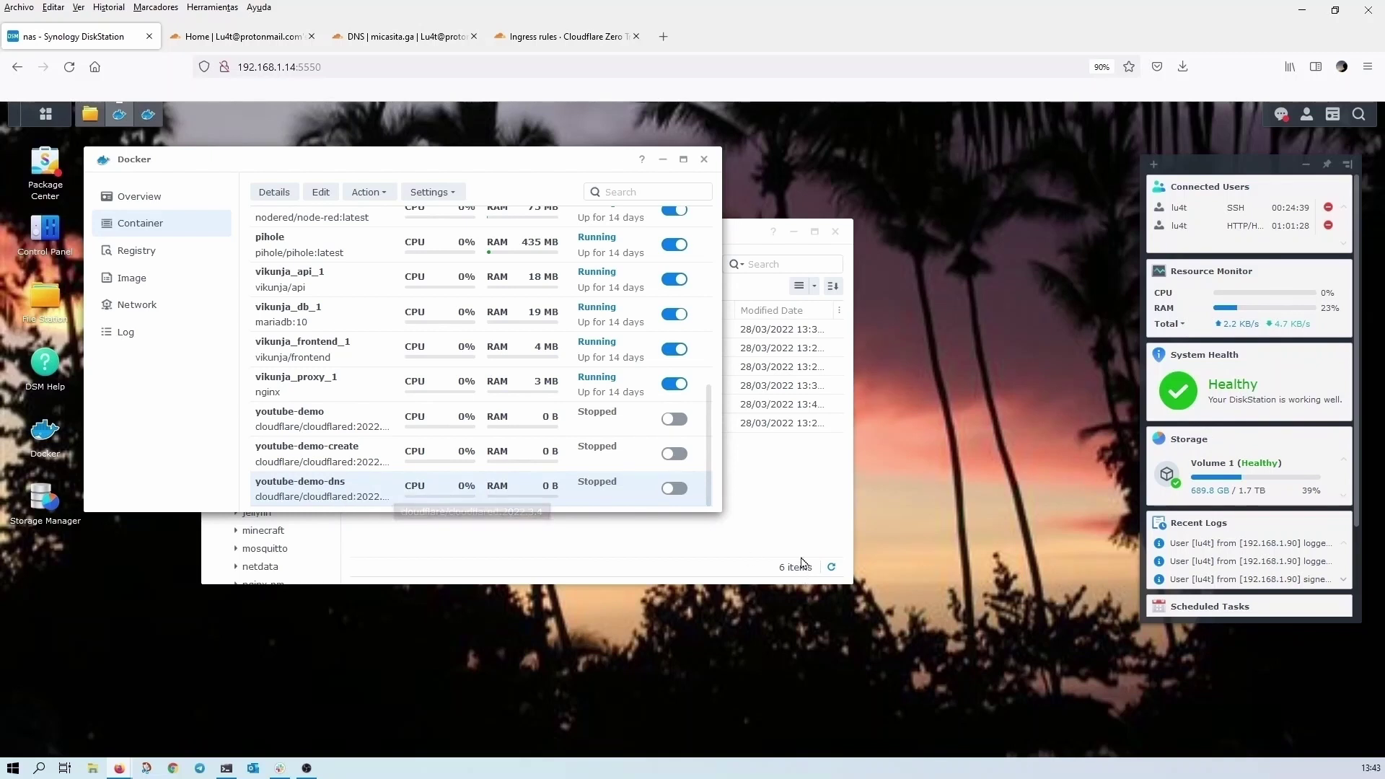
{"action": "left_click", "coordinate": [503, 540]}
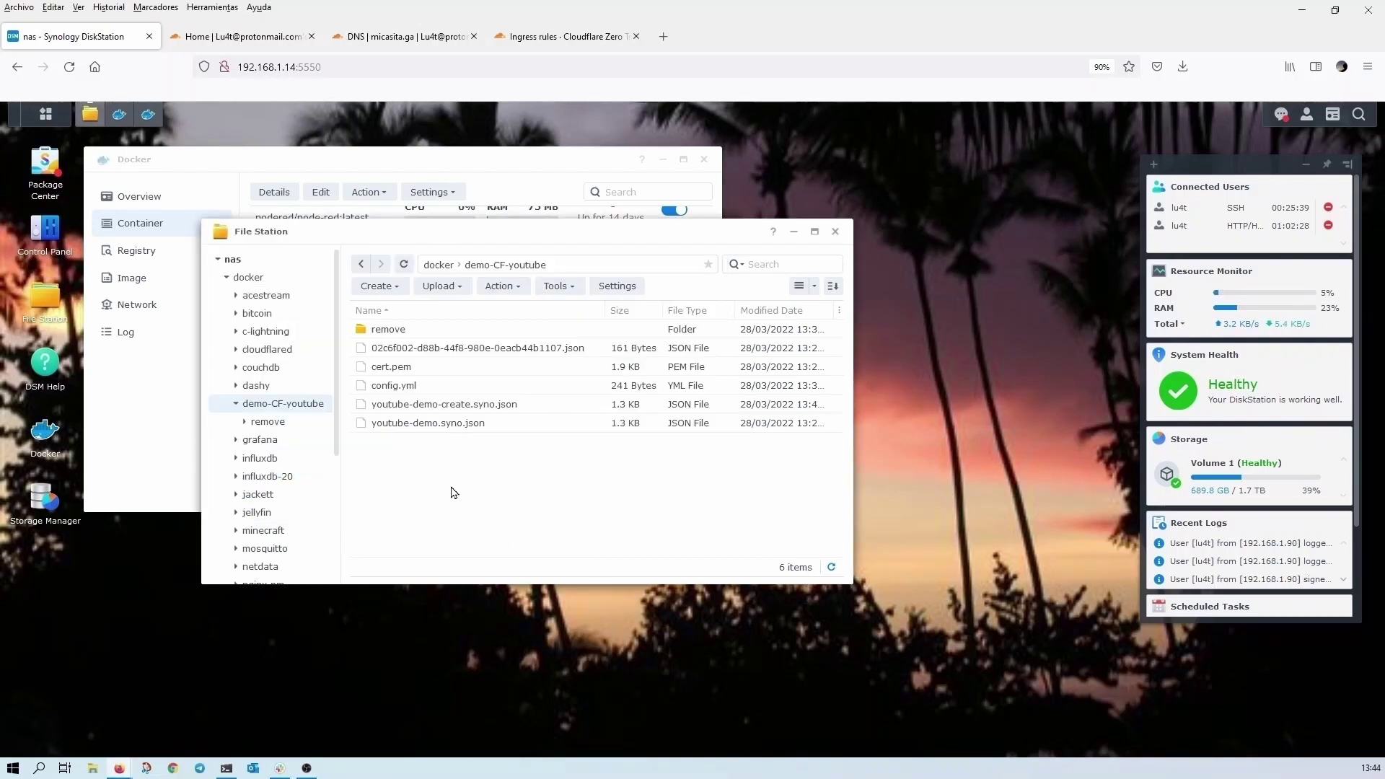
{"action": "double_click", "coordinate": [388, 401]}
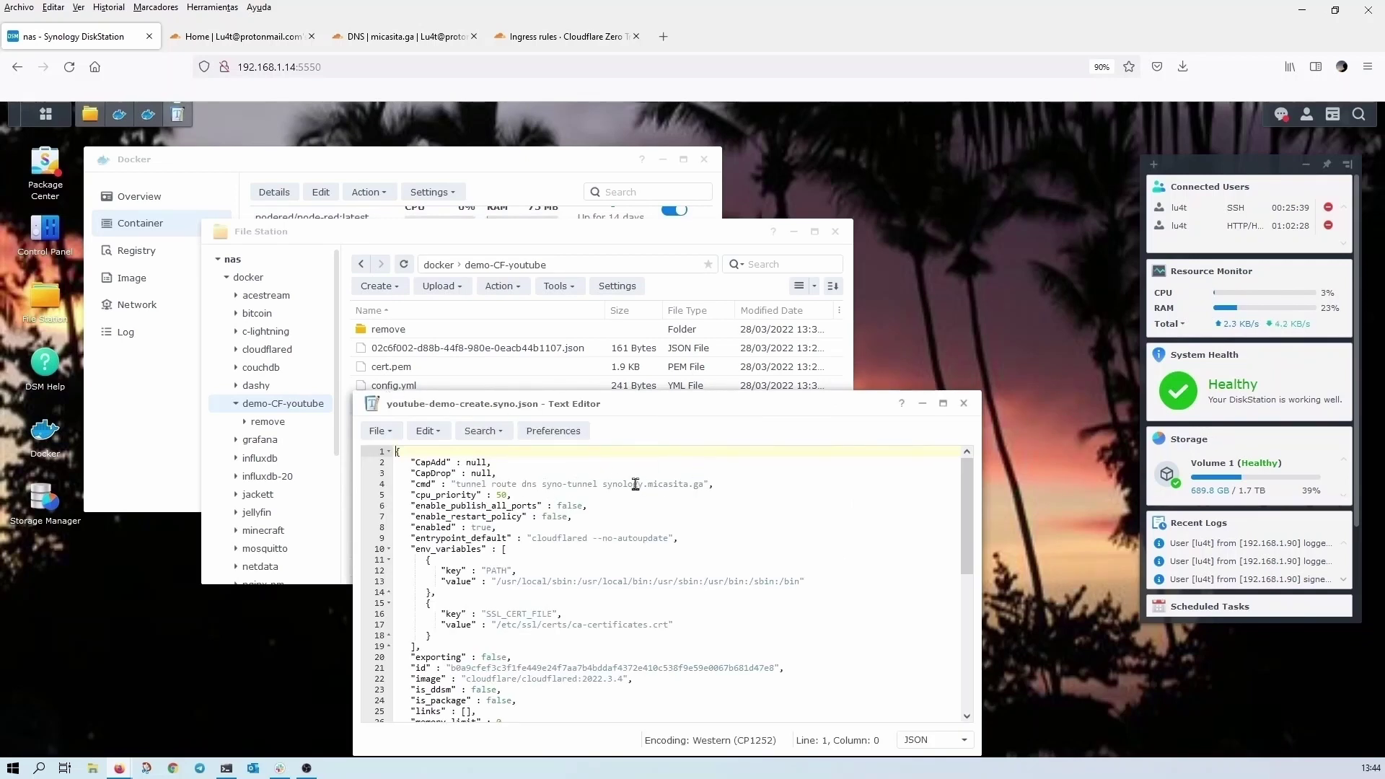
{"action": "double_click", "coordinate": [502, 483]}
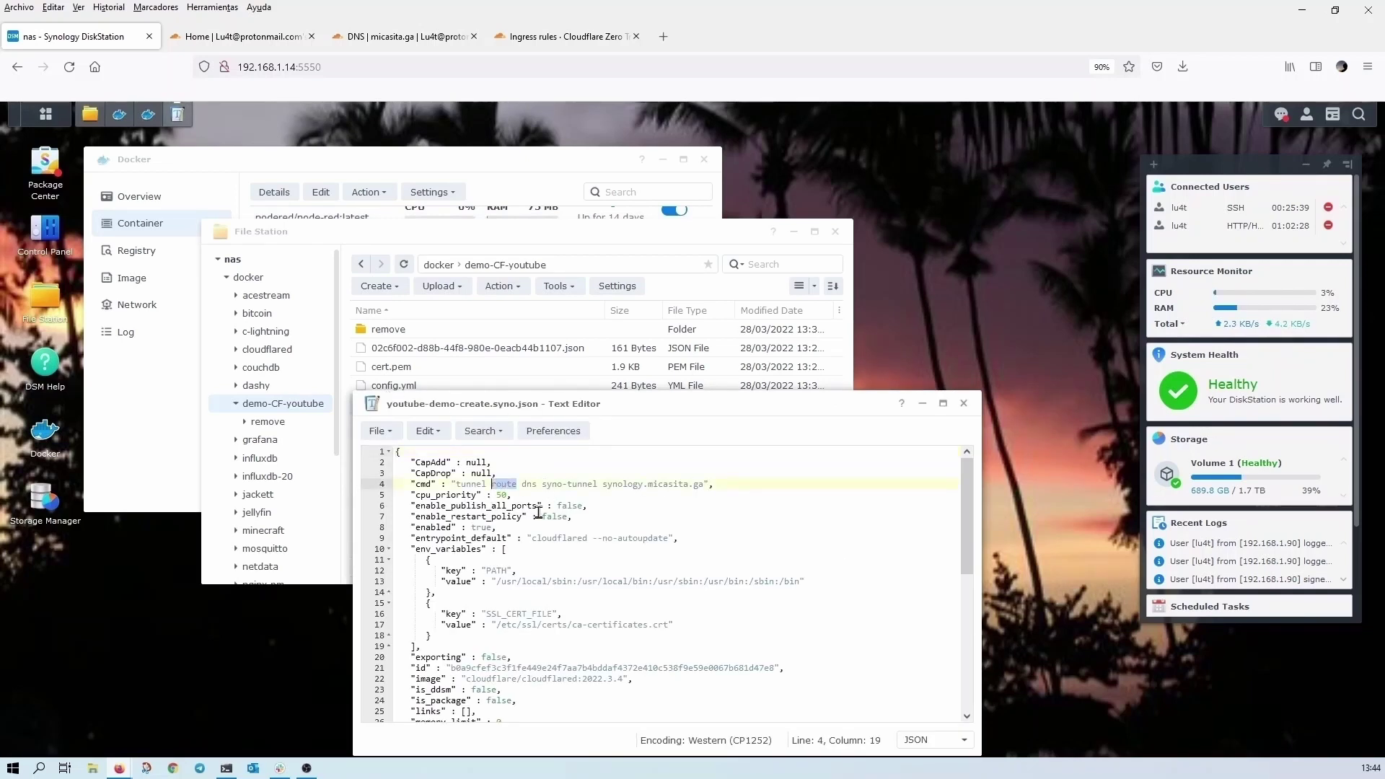
{"action": "type", "text": "run"}
{"action": "double_click", "coordinate": [519, 484]}
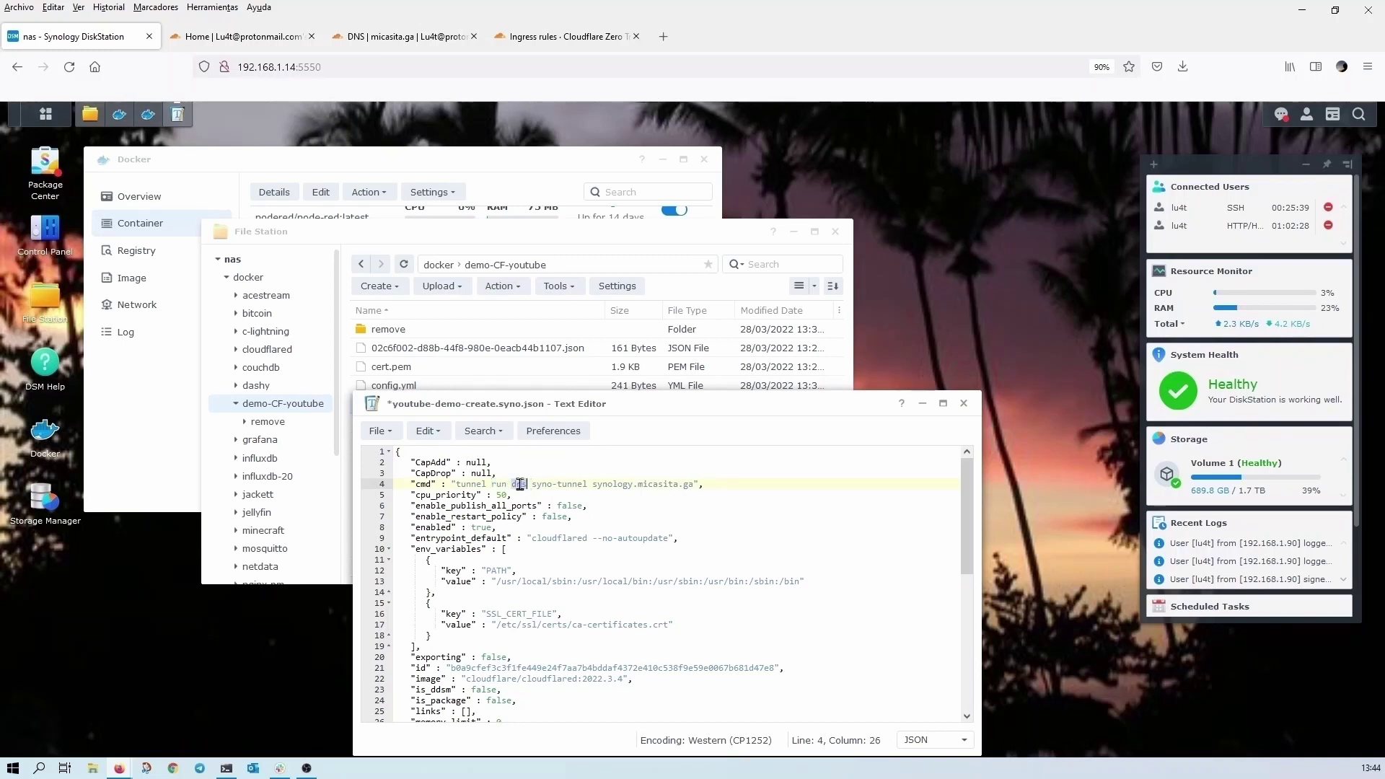
{"action": "key", "text": "BackSpace"}
{"action": "key", "text": "BackSpace"}
{"action": "left_click", "coordinate": [672, 484]}
{"action": "key", "text": "BackSpace"}
{"action": "key", "text": "BackSpace"}
{"action": "key", "text": "BackSpace"}
{"action": "key", "text": "BackSpace"}
{"action": "key", "text": "BackSpace"}
{"action": "key", "text": "BackSpace"}
{"action": "key", "text": "BackSpace"}
{"action": "key", "text": "BackSpace"}
{"action": "key", "text": "BackSpace"}
{"action": "key", "text": "BackSpace"}
{"action": "key", "text": "BackSpace"}
{"action": "key", "text": "BackSpace"}
{"action": "key", "text": "BackSpace"}
{"action": "key", "text": "BackSpace"}
{"action": "key", "text": "BackSpace"}
{"action": "key", "text": "BackSpace"}
{"action": "key", "text": "BackSpace"}
{"action": "key", "text": "BackSpace"}
{"action": "key", "text": "BackSpace"}
{"action": "key", "text": "BackSpace"}
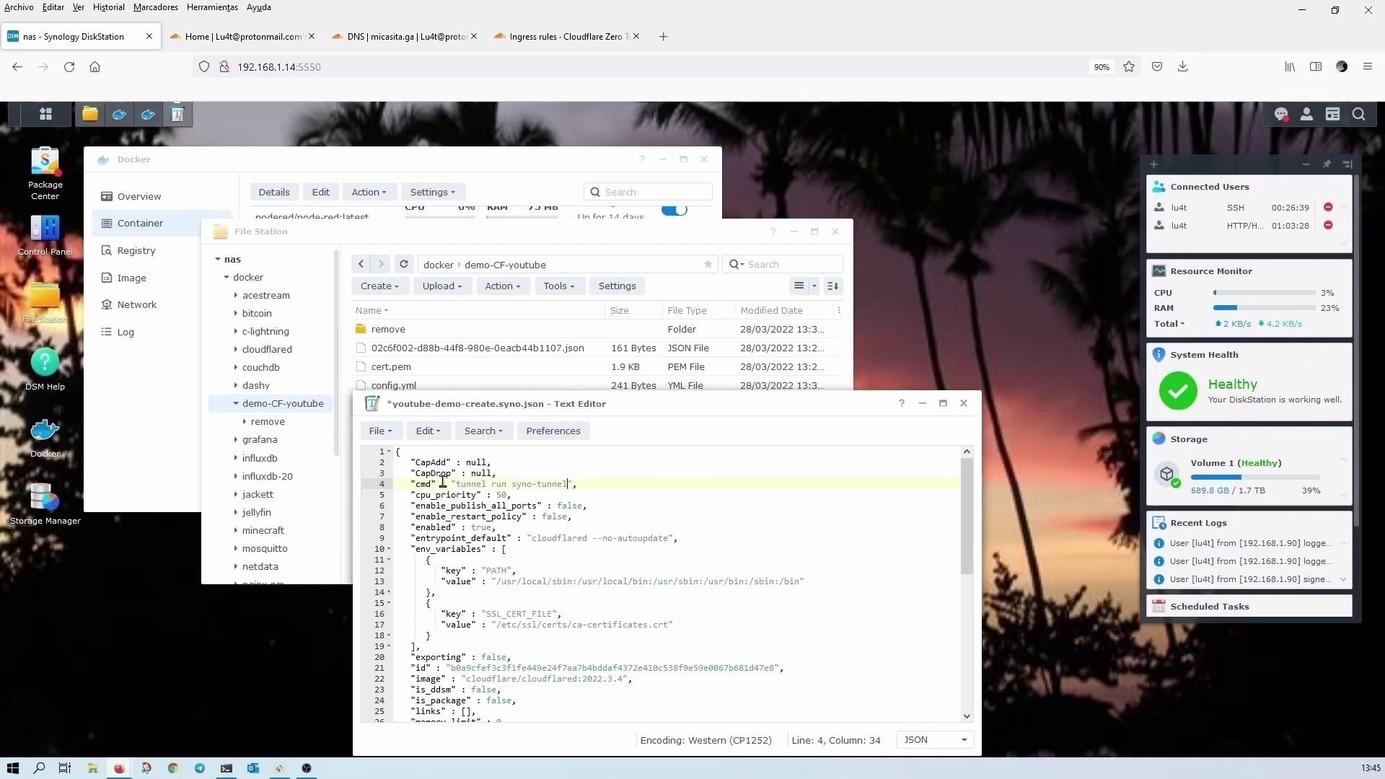
- Review the 'tunnel run syno-tunnel' command, then close the file, saving the changes
{"action": "left_click_drag", "start_coordinate": [456, 484], "coordinate": [576, 485]}
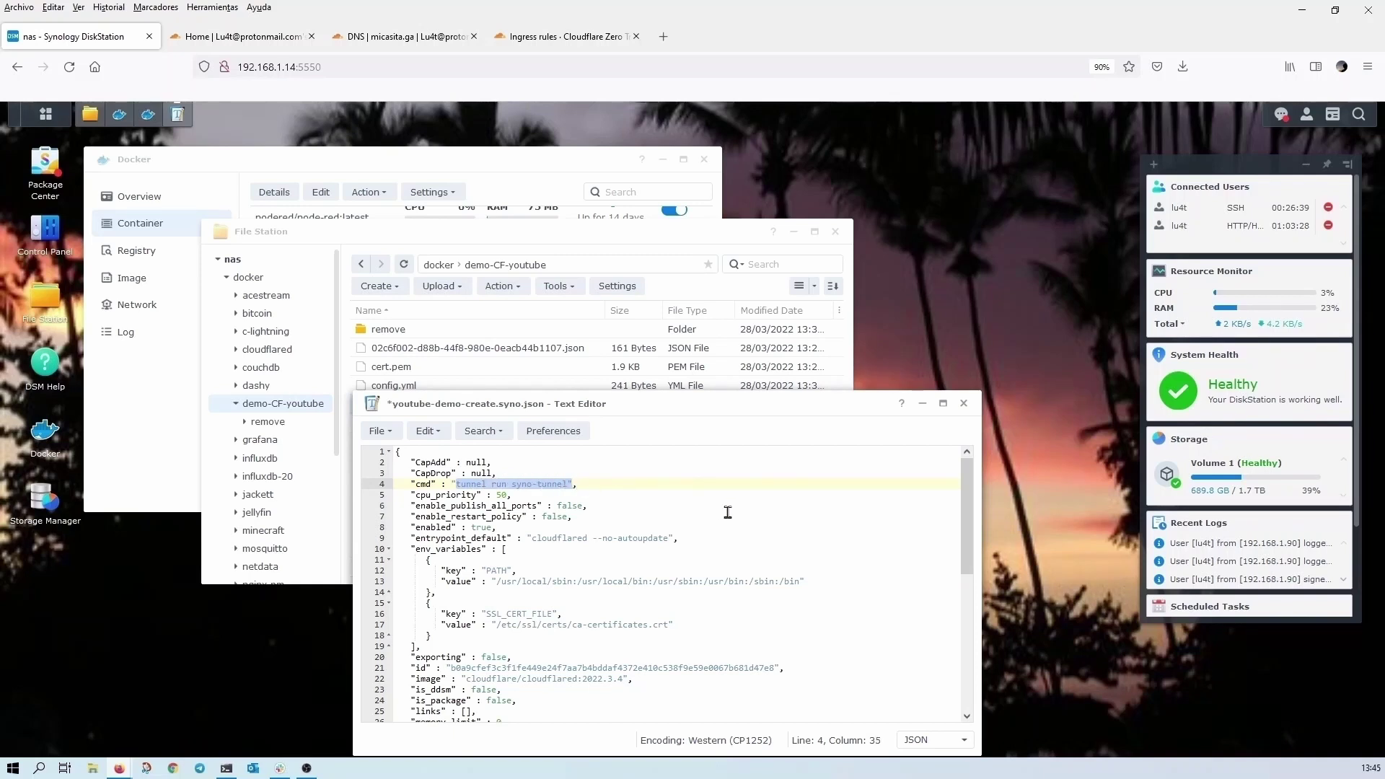
{"action": "left_click", "coordinate": [964, 404]}
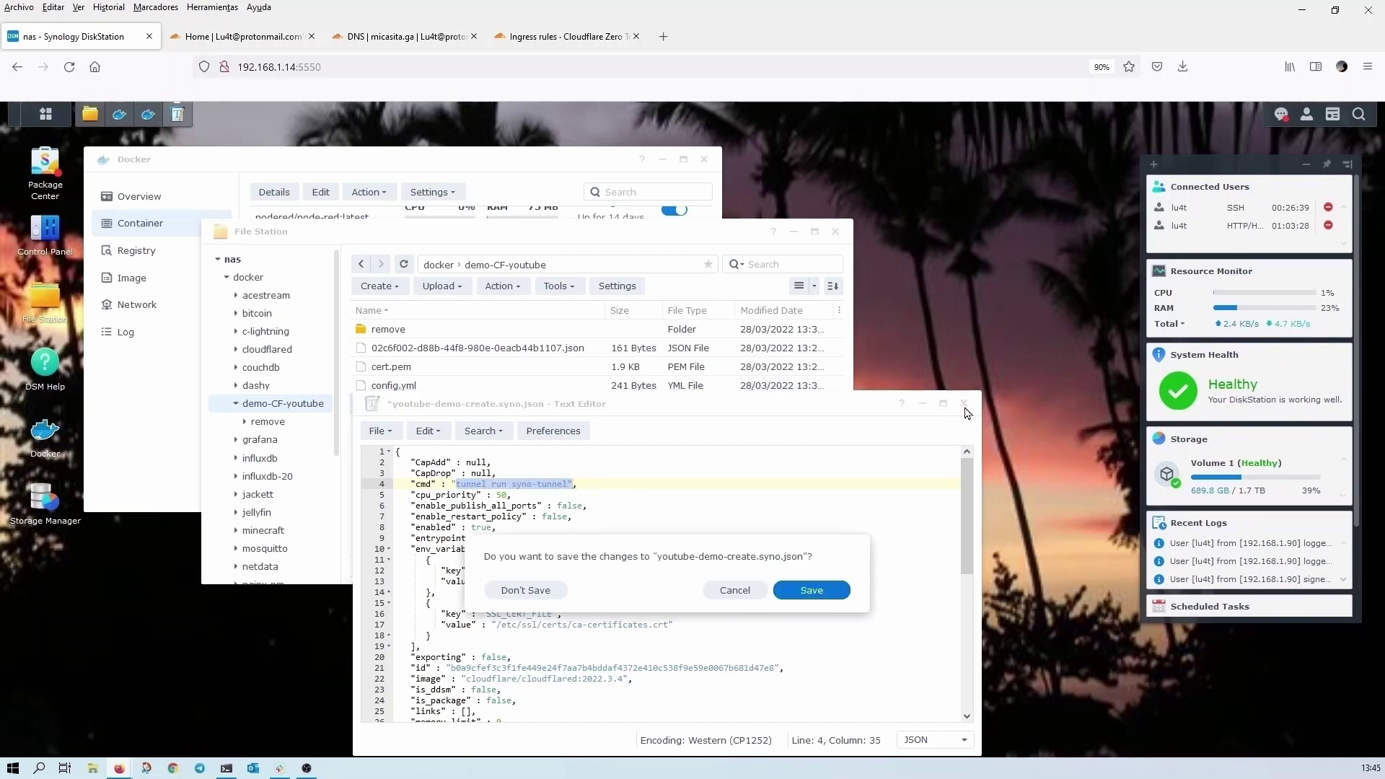
{"action": "left_click", "coordinate": [827, 596]}
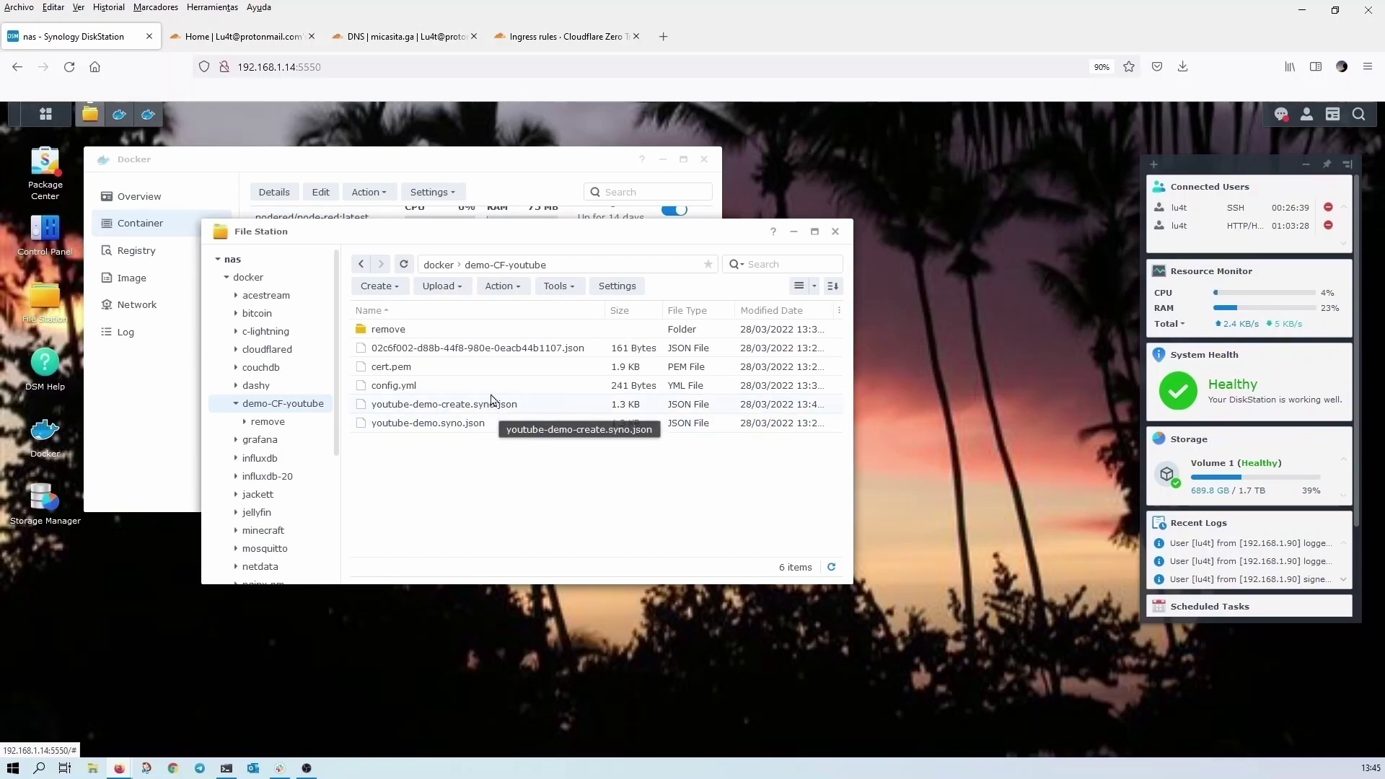
- Import youtube-demo-create.syno.json settings again, naming the new container youtube-demo-CFd
{"action": "left_click", "coordinate": [491, 161]}
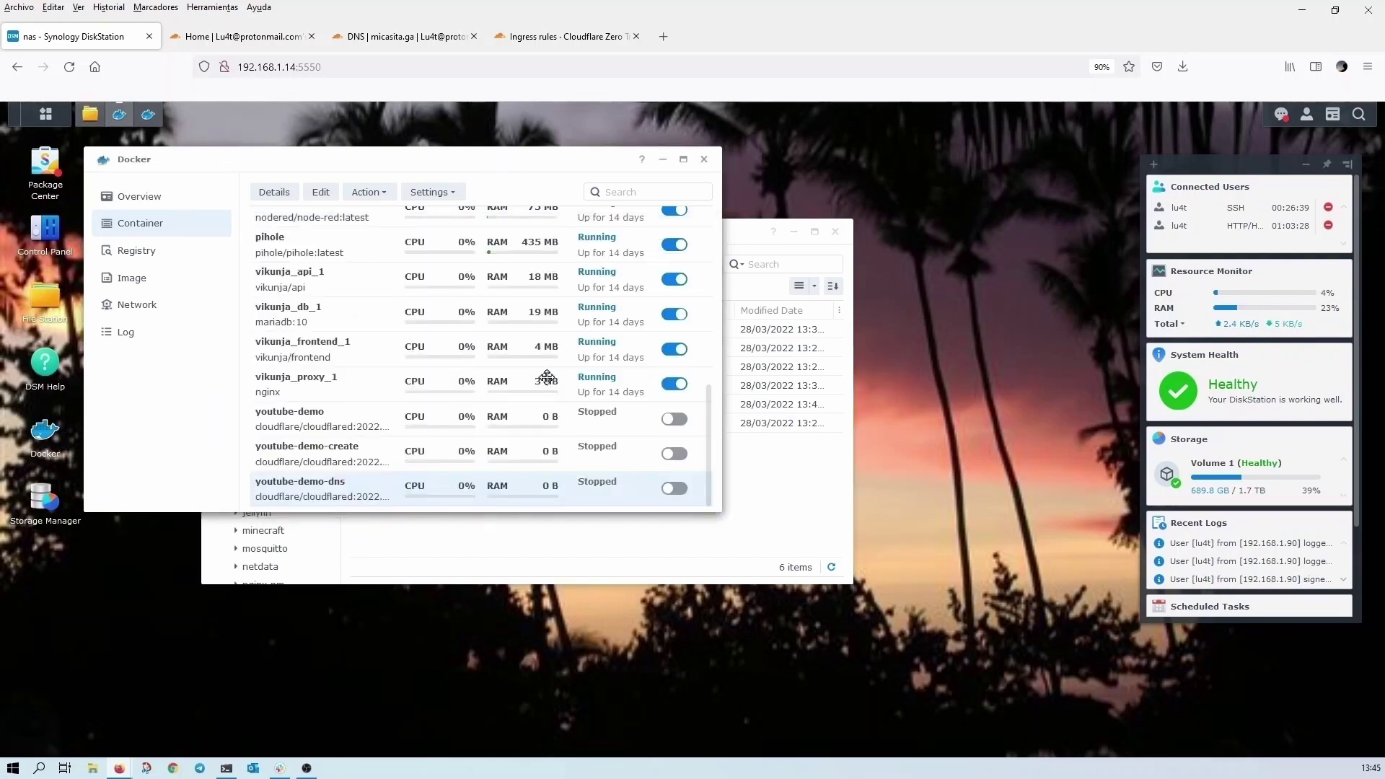
{"action": "right_click", "coordinate": [341, 494]}
{"action": "mouse_move", "coordinate": [397, 563]}
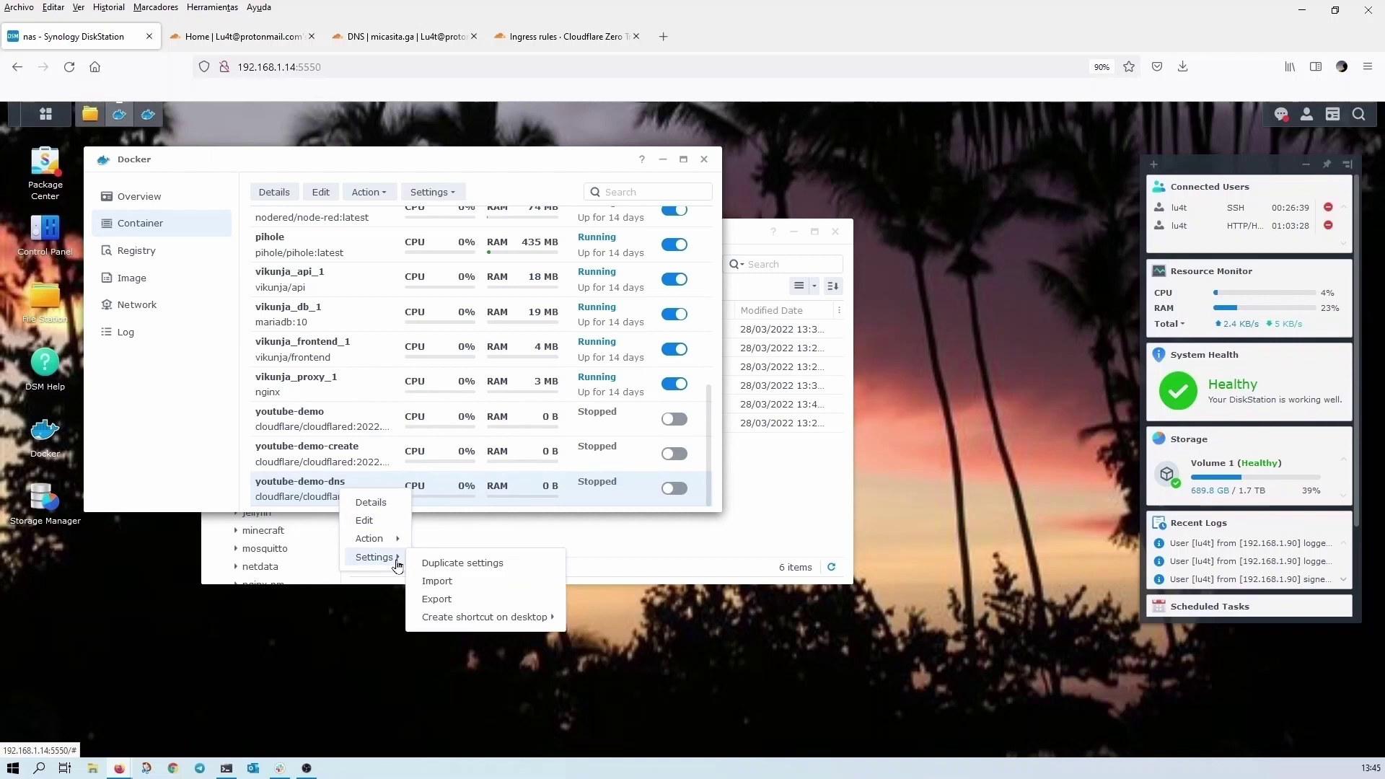
{"action": "left_click", "coordinate": [457, 586]}
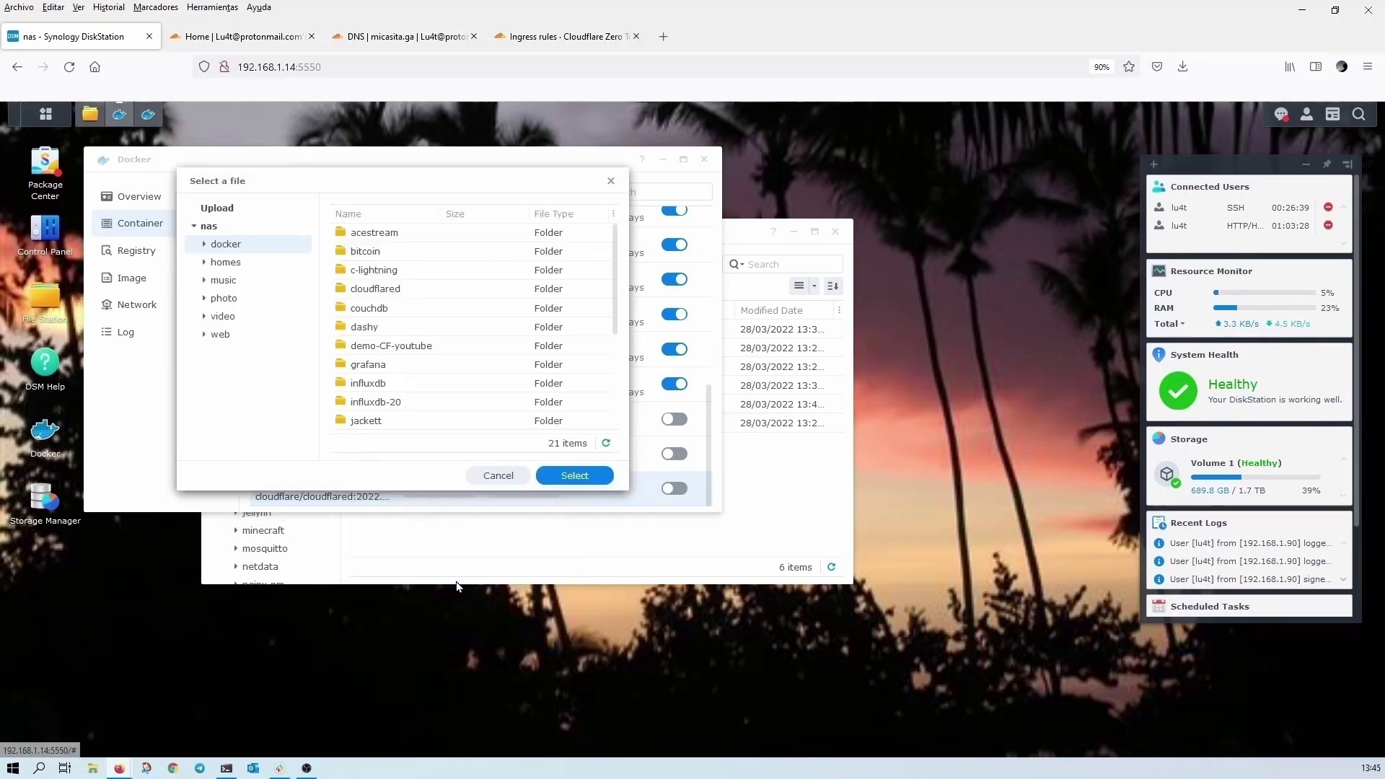
{"action": "double_click", "coordinate": [401, 352]}
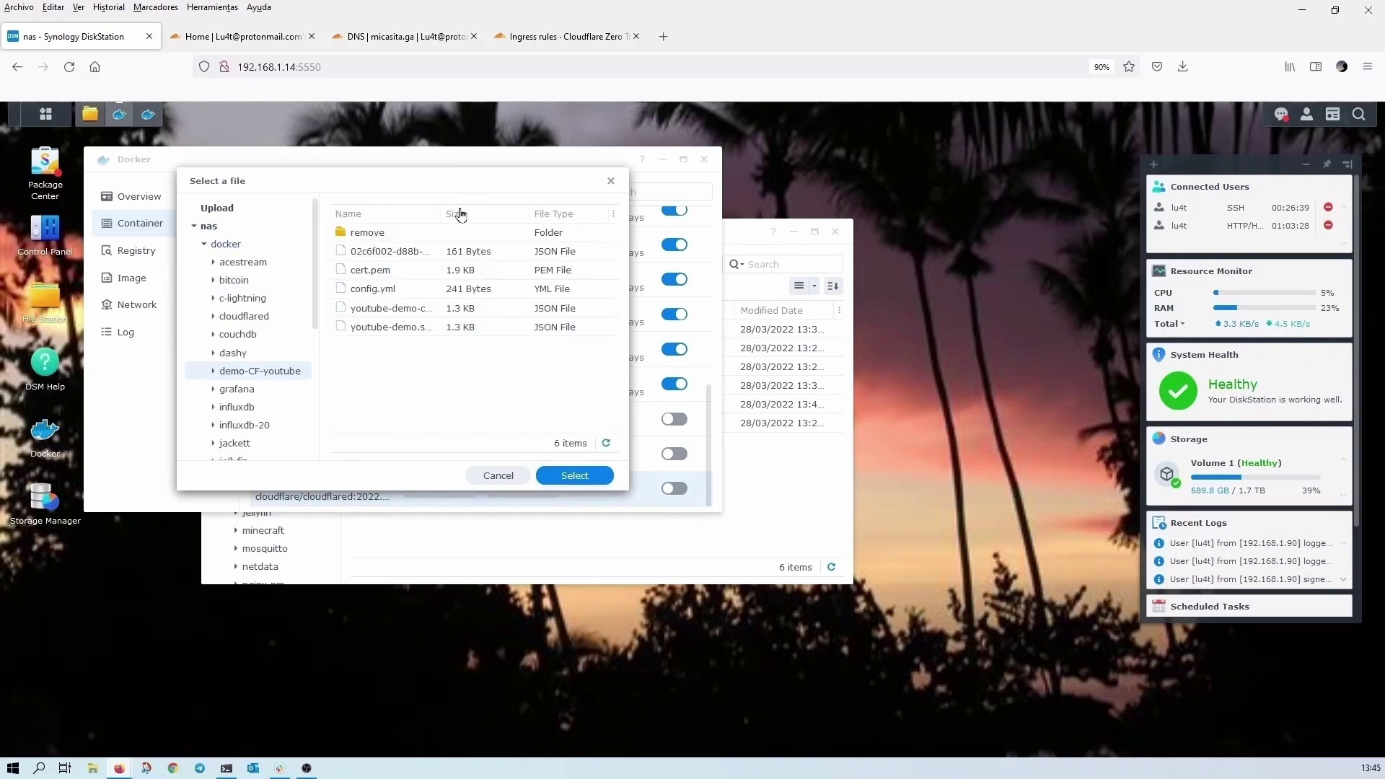
{"action": "left_click_drag", "start_coordinate": [444, 208], "coordinate": [581, 209]}
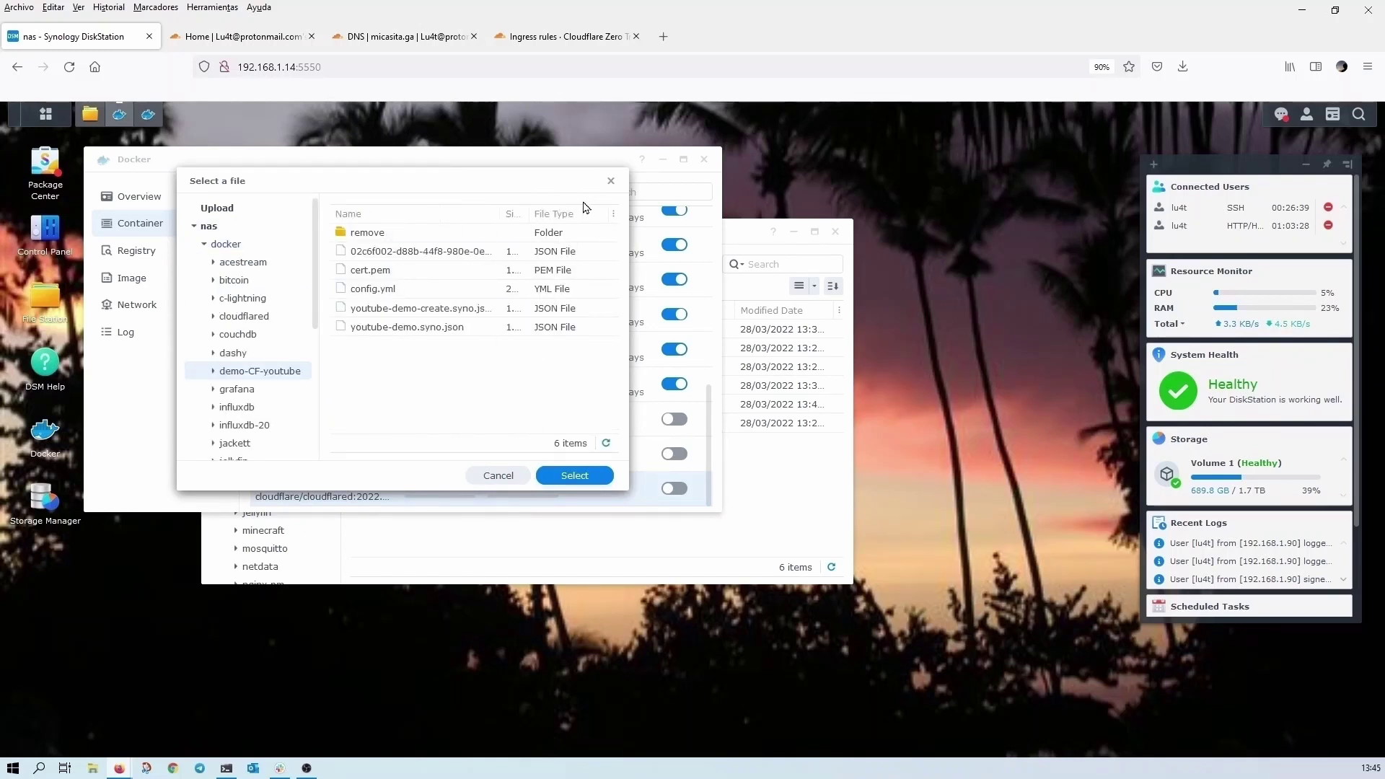
{"action": "left_click", "coordinate": [437, 310]}
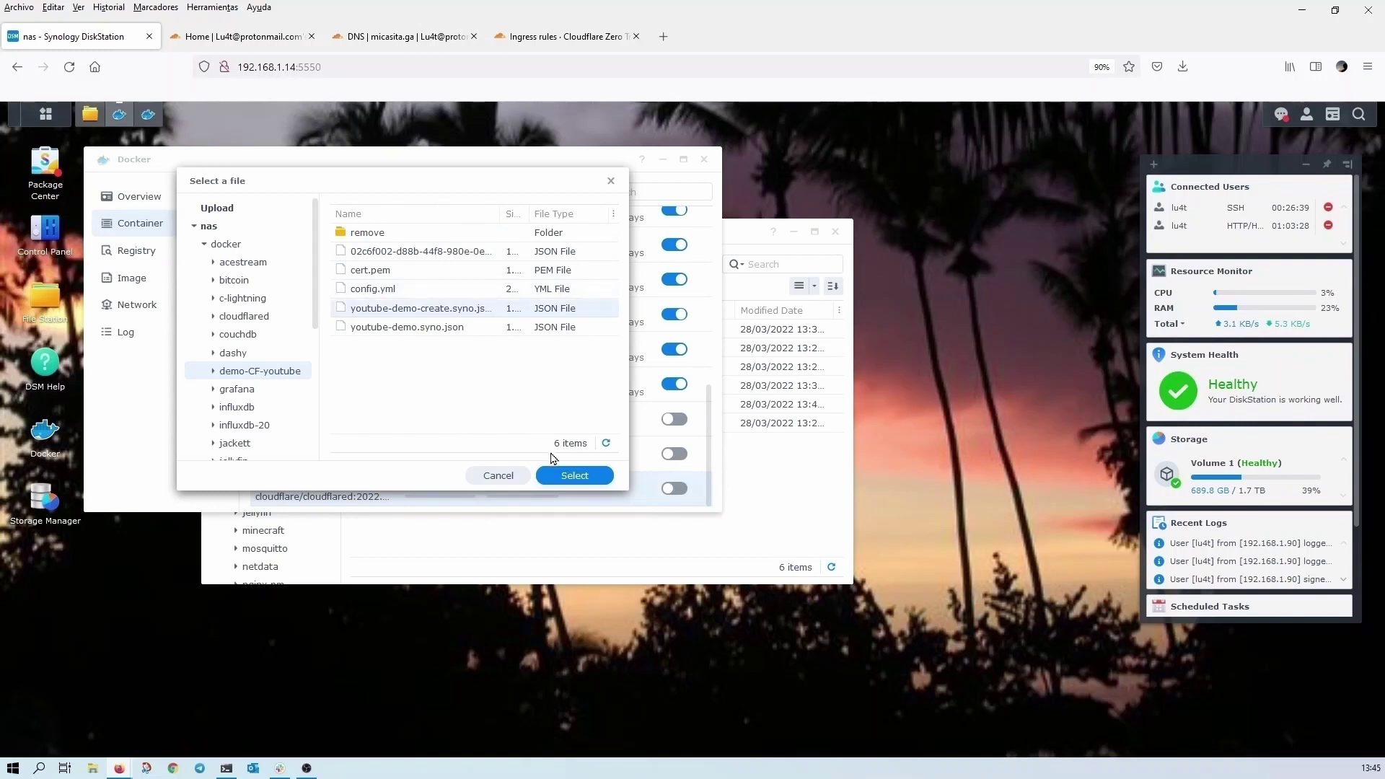
{"action": "left_click", "coordinate": [590, 477]}
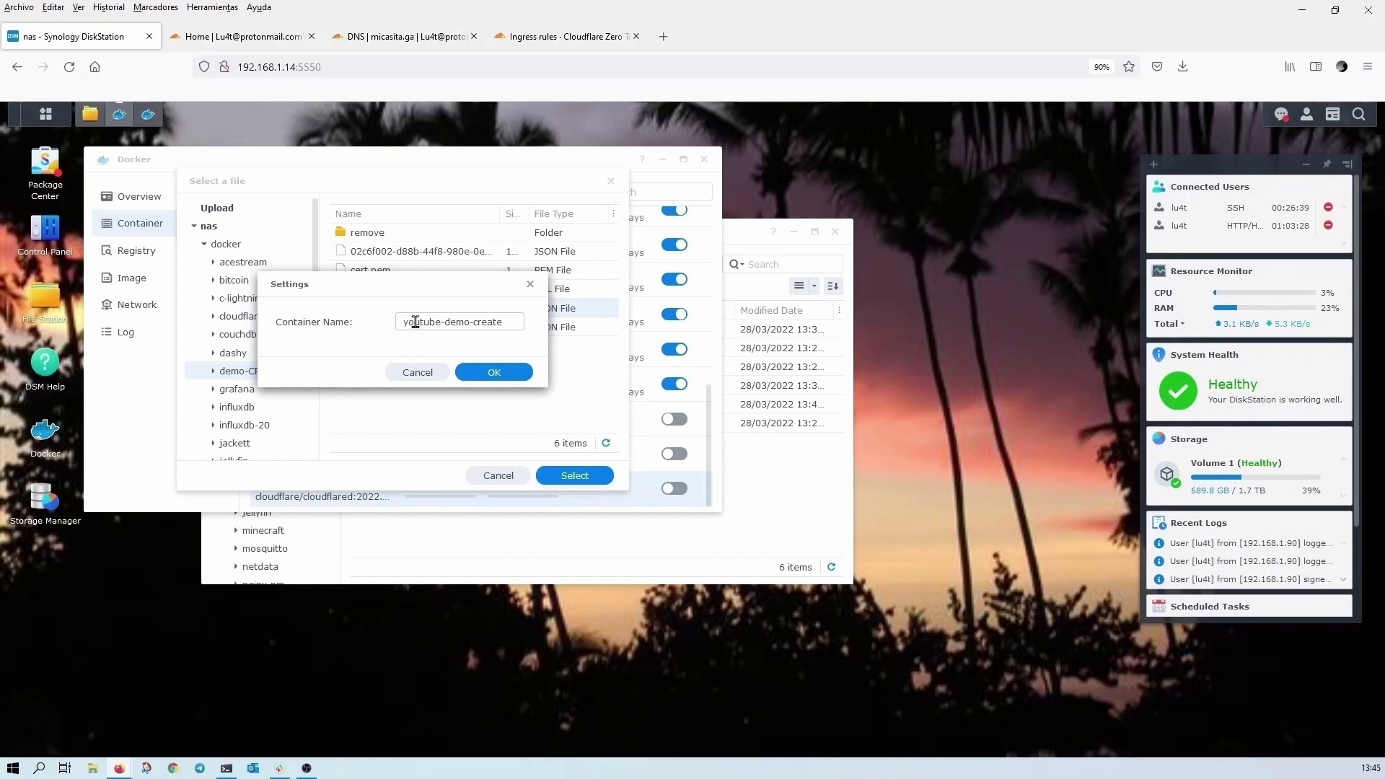
{"action": "double_click", "coordinate": [449, 322]}
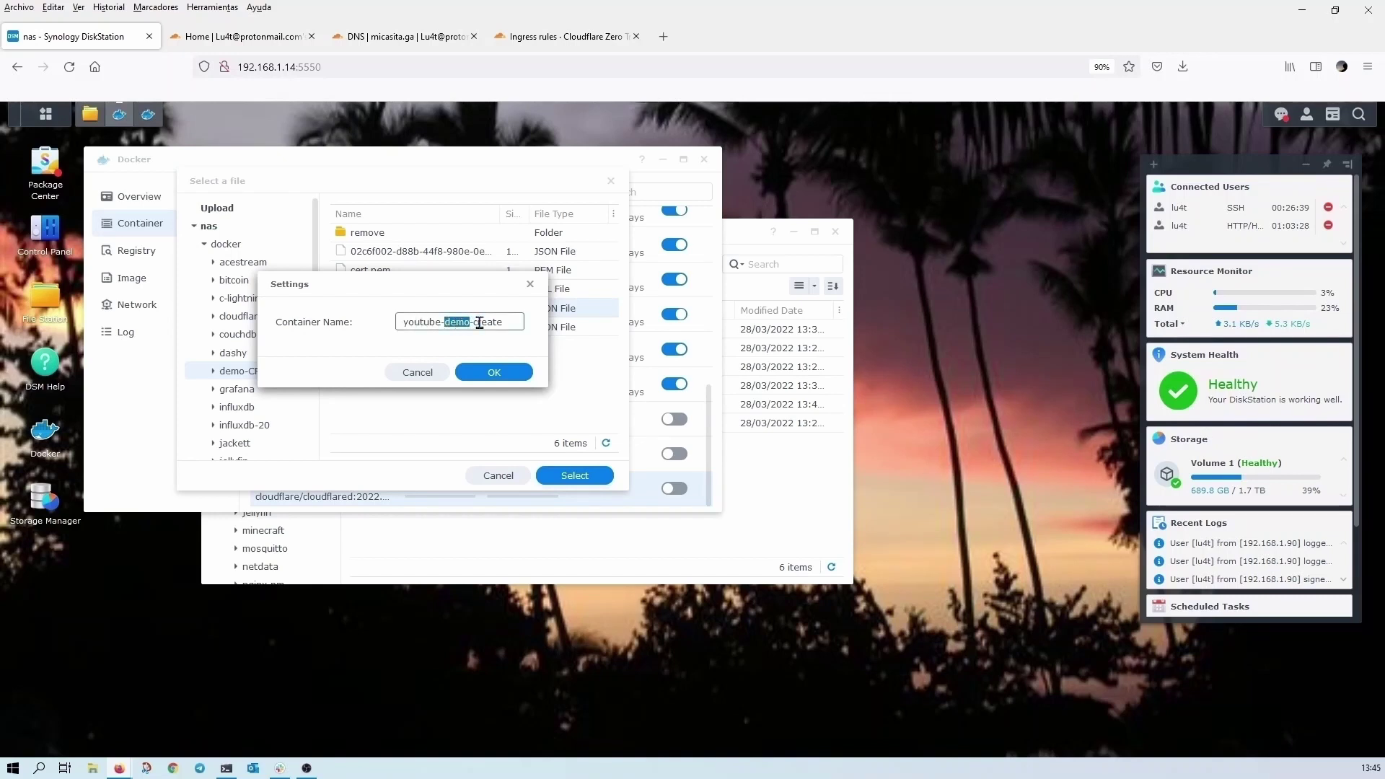
{"action": "double_click", "coordinate": [479, 323]}
{"action": "type", "text": "CF"}
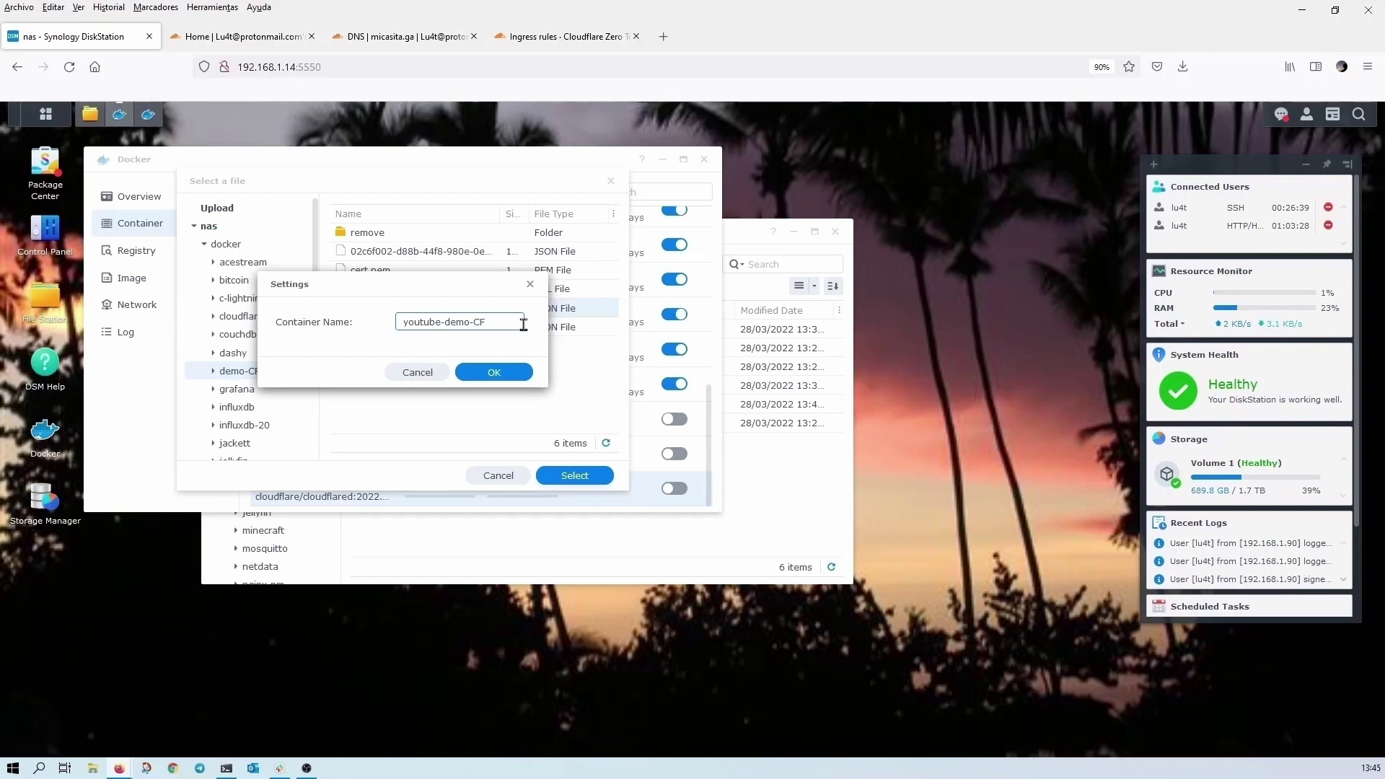
{"action": "type", "text": "d"}
- Create the youtube-demo-CFd container and switch it on
{"action": "left_click", "coordinate": [492, 374]}
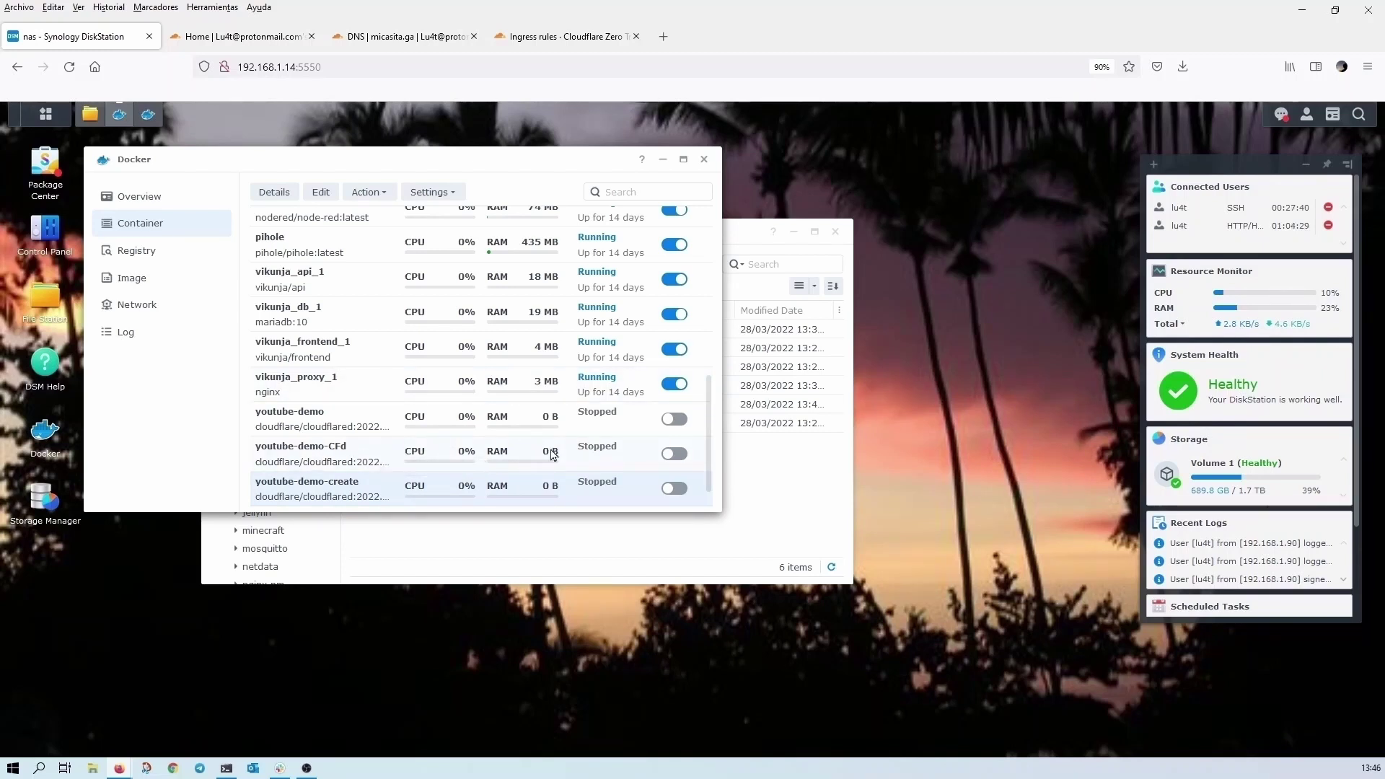
{"action": "scroll", "coordinate": [440, 454], "scroll_direction": "down", "scroll_amount": 1}
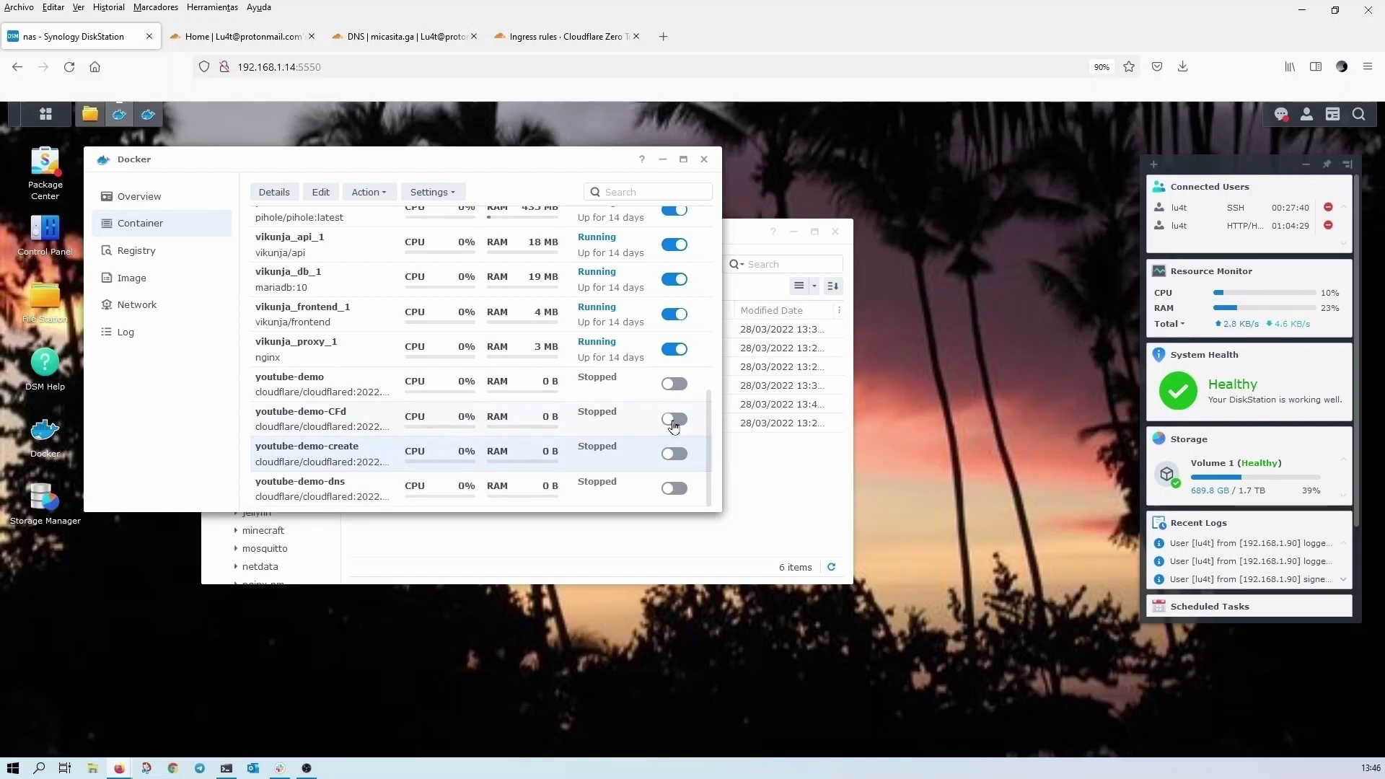
{"action": "left_click", "coordinate": [673, 419]}
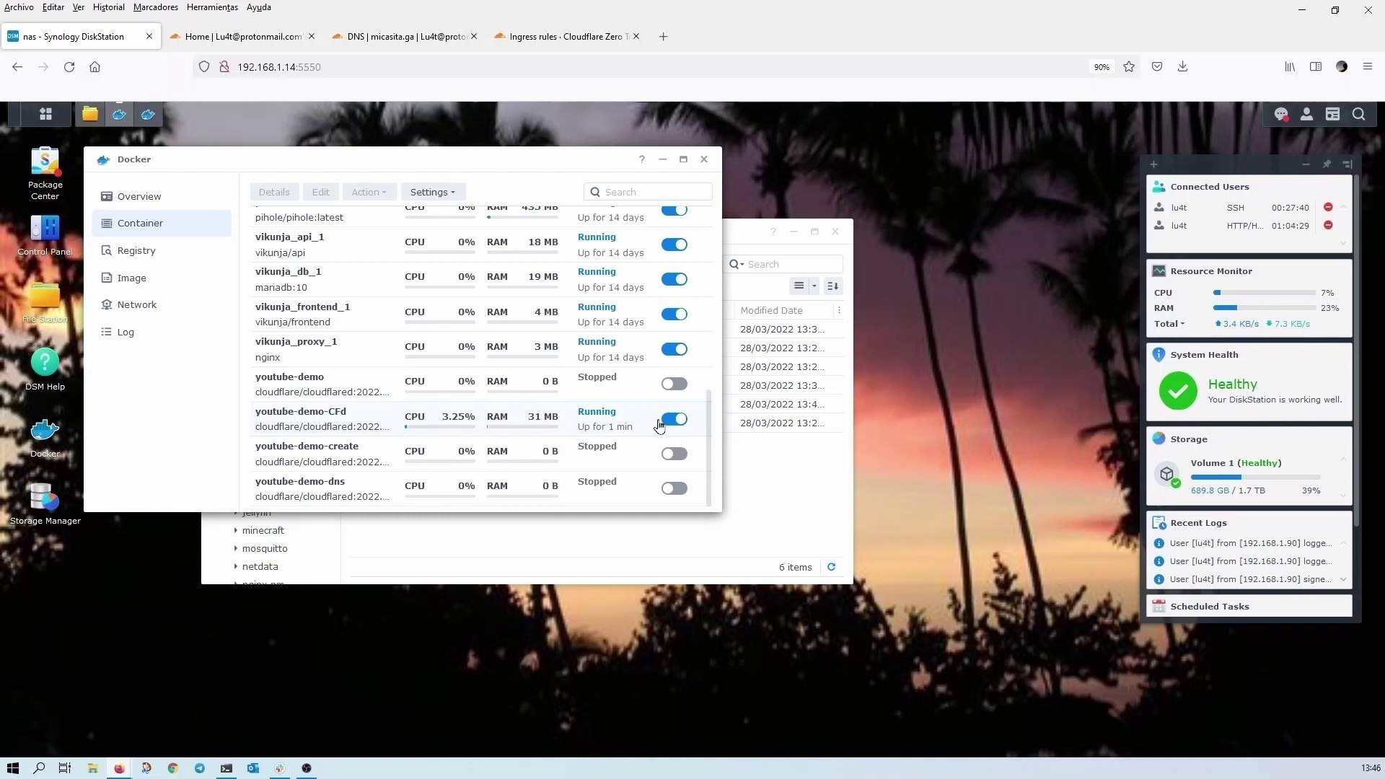
{"action": "double_click", "coordinate": [328, 423]}
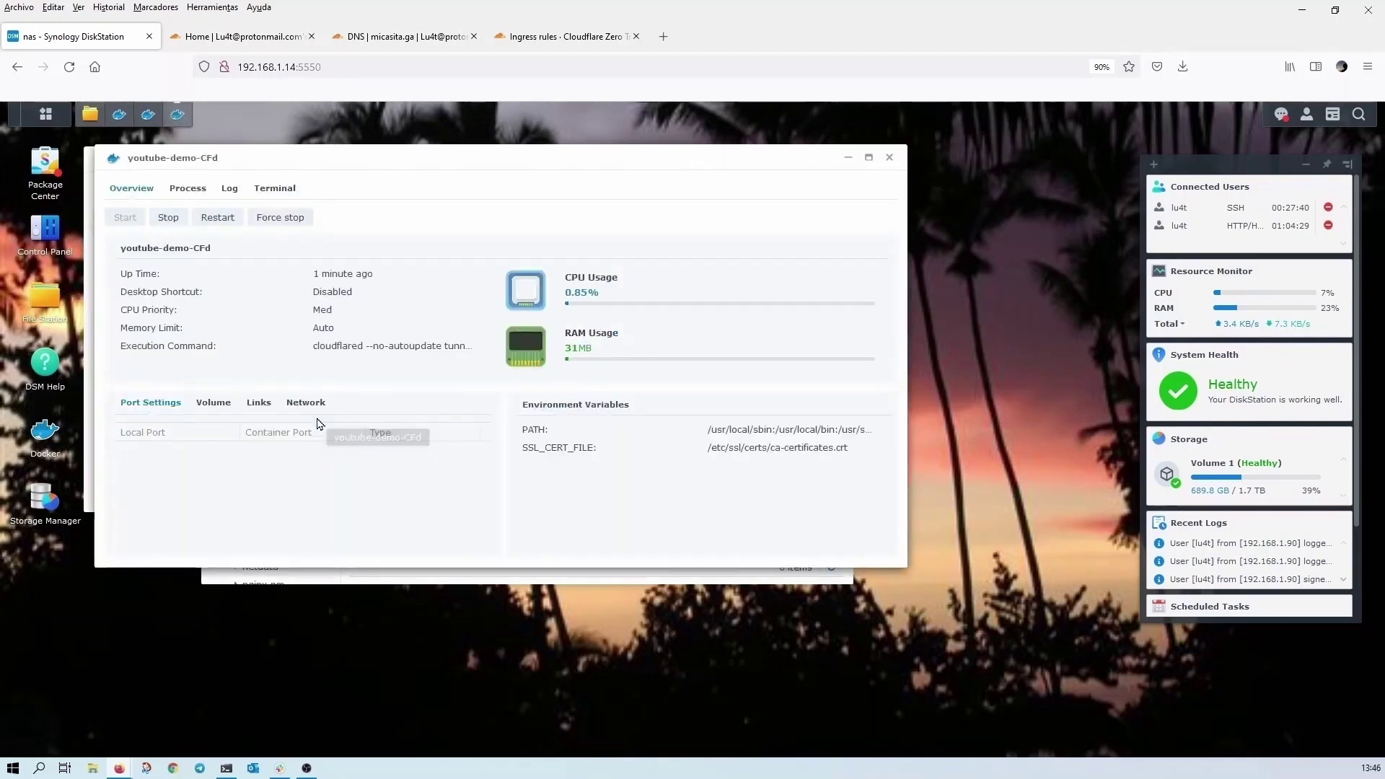
{"action": "left_click", "coordinate": [227, 191]}
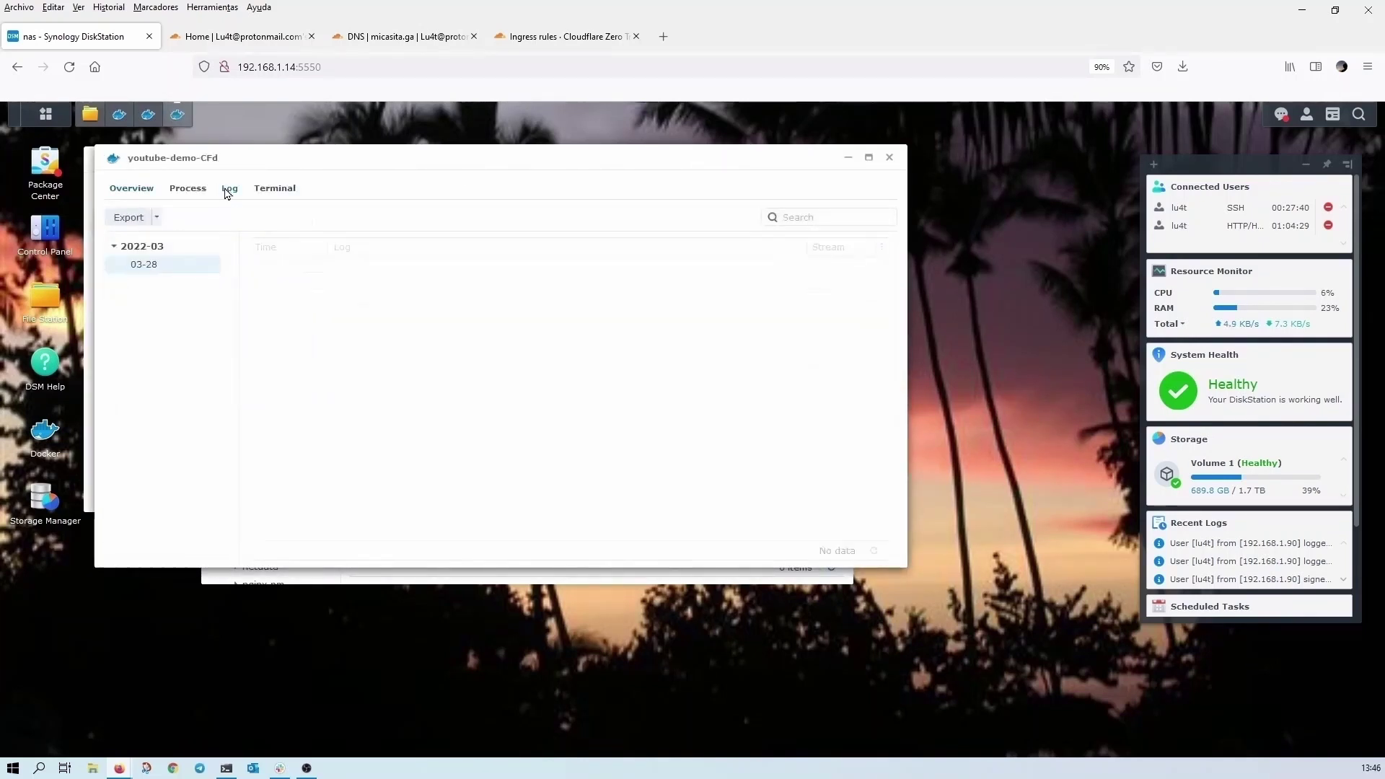
{"action": "left_click_drag", "start_coordinate": [480, 265], "coordinate": [677, 444]}
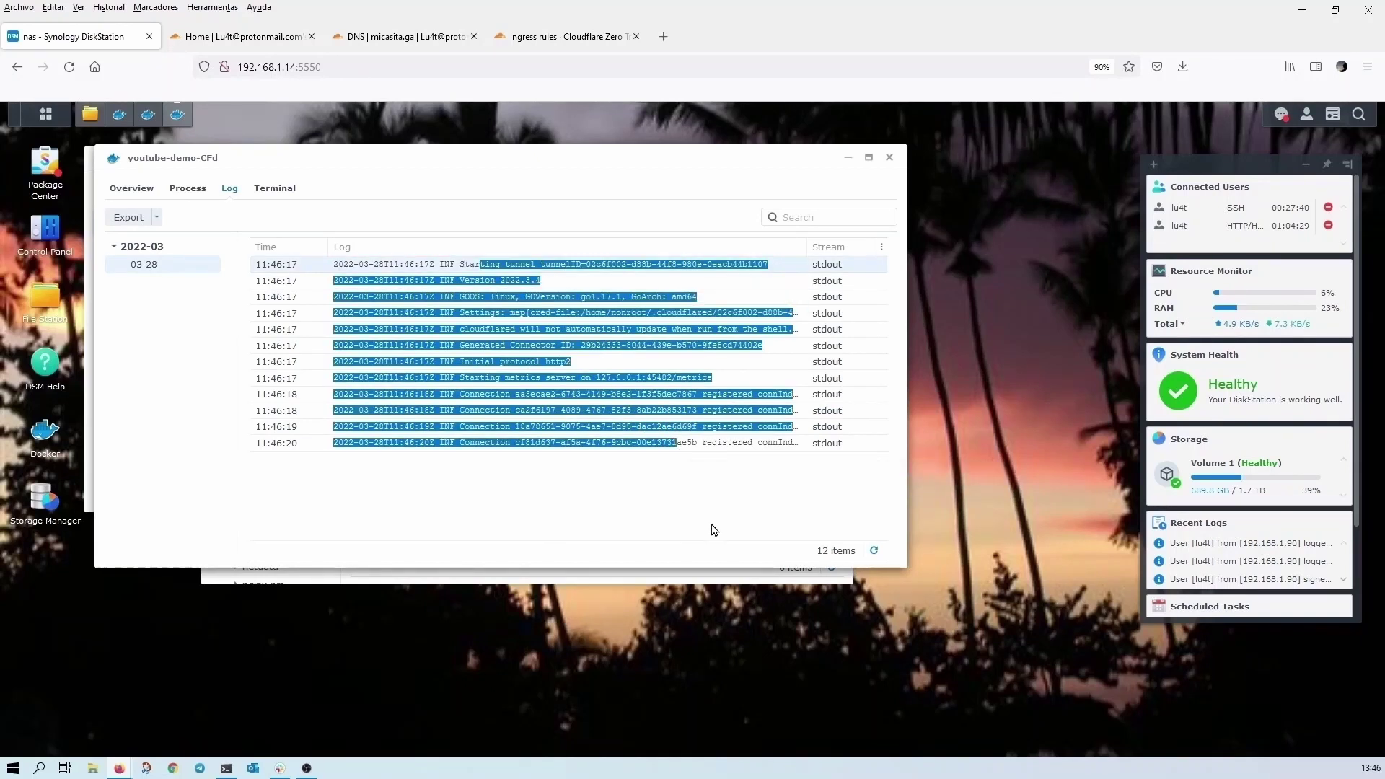
{"action": "left_click", "coordinate": [889, 158]}
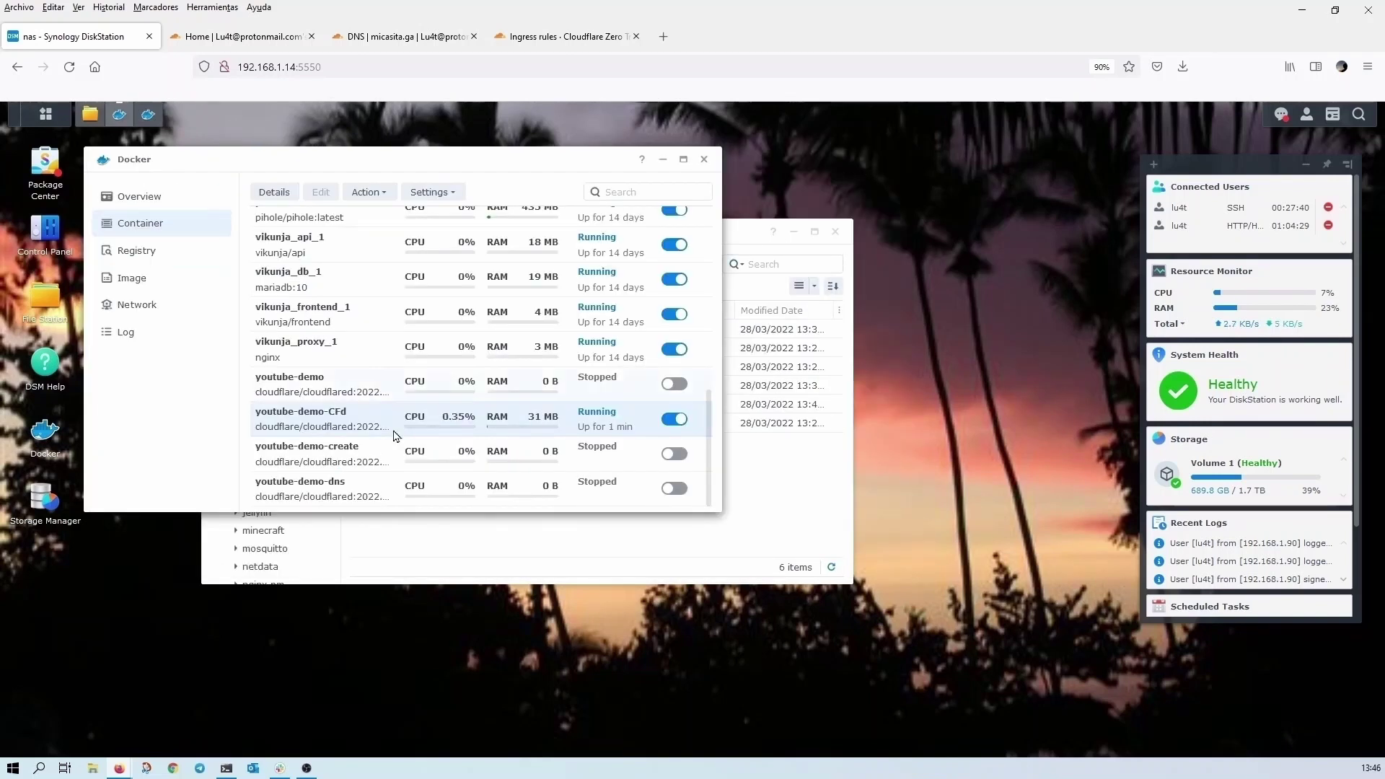
- Delete the stopped youtube-demo and youtube-demo-create containers
{"action": "right_click", "coordinate": [319, 388]}
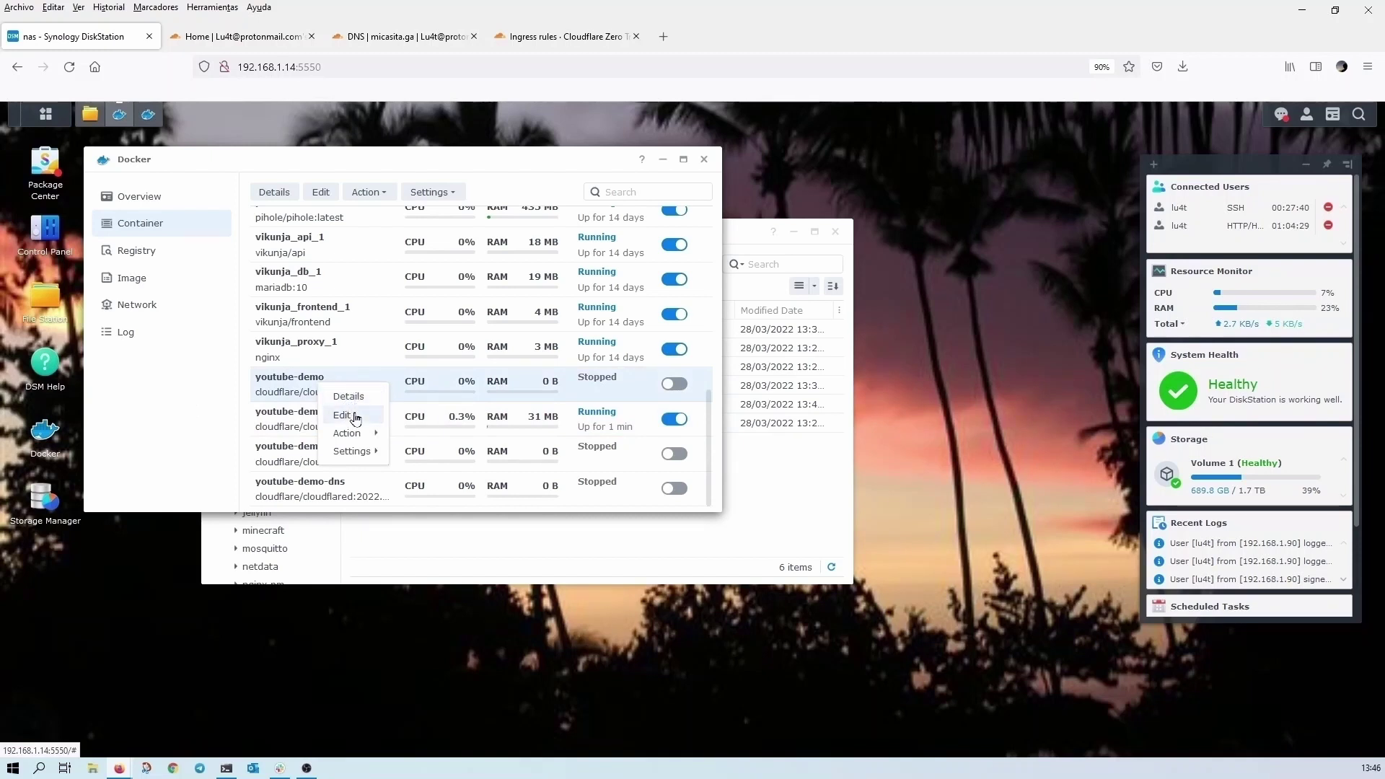
{"action": "left_click", "coordinate": [310, 393]}
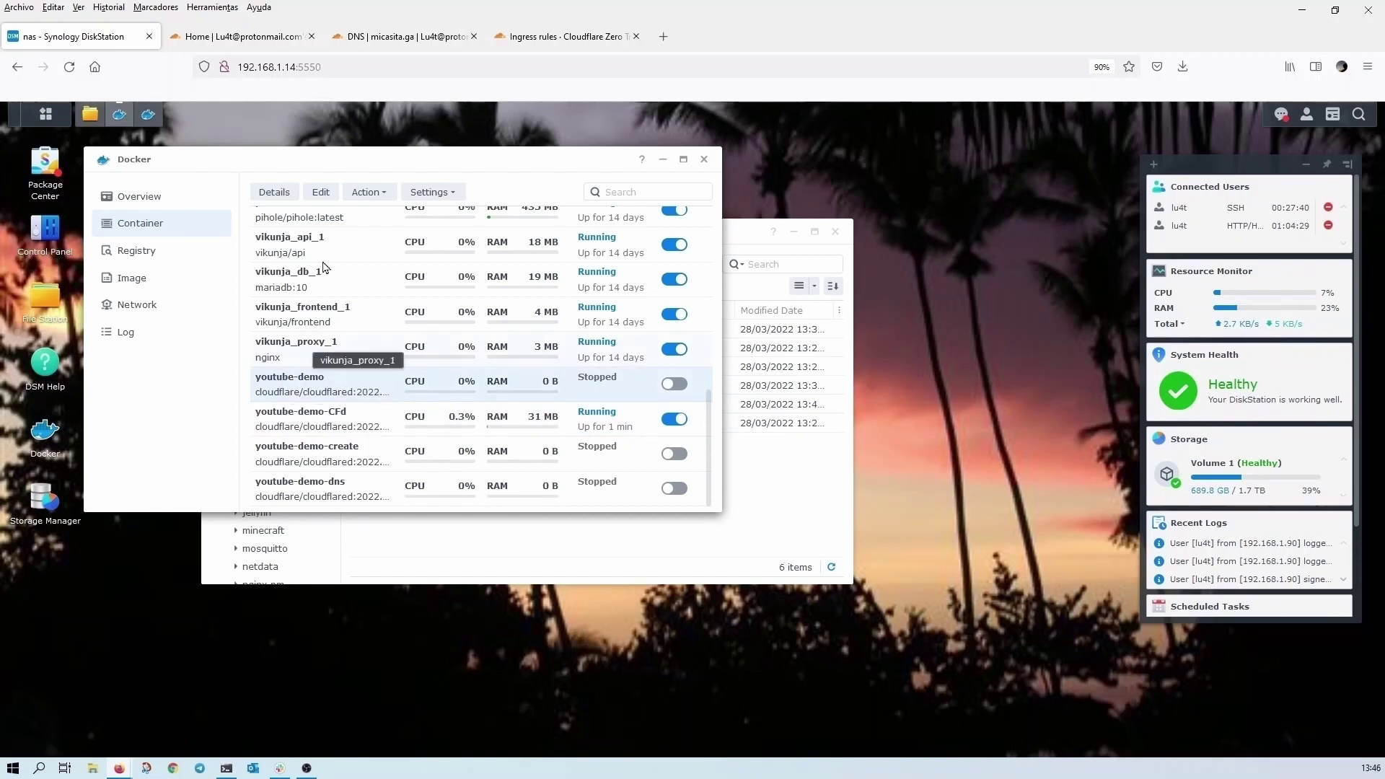
{"action": "left_click", "coordinate": [366, 193]}
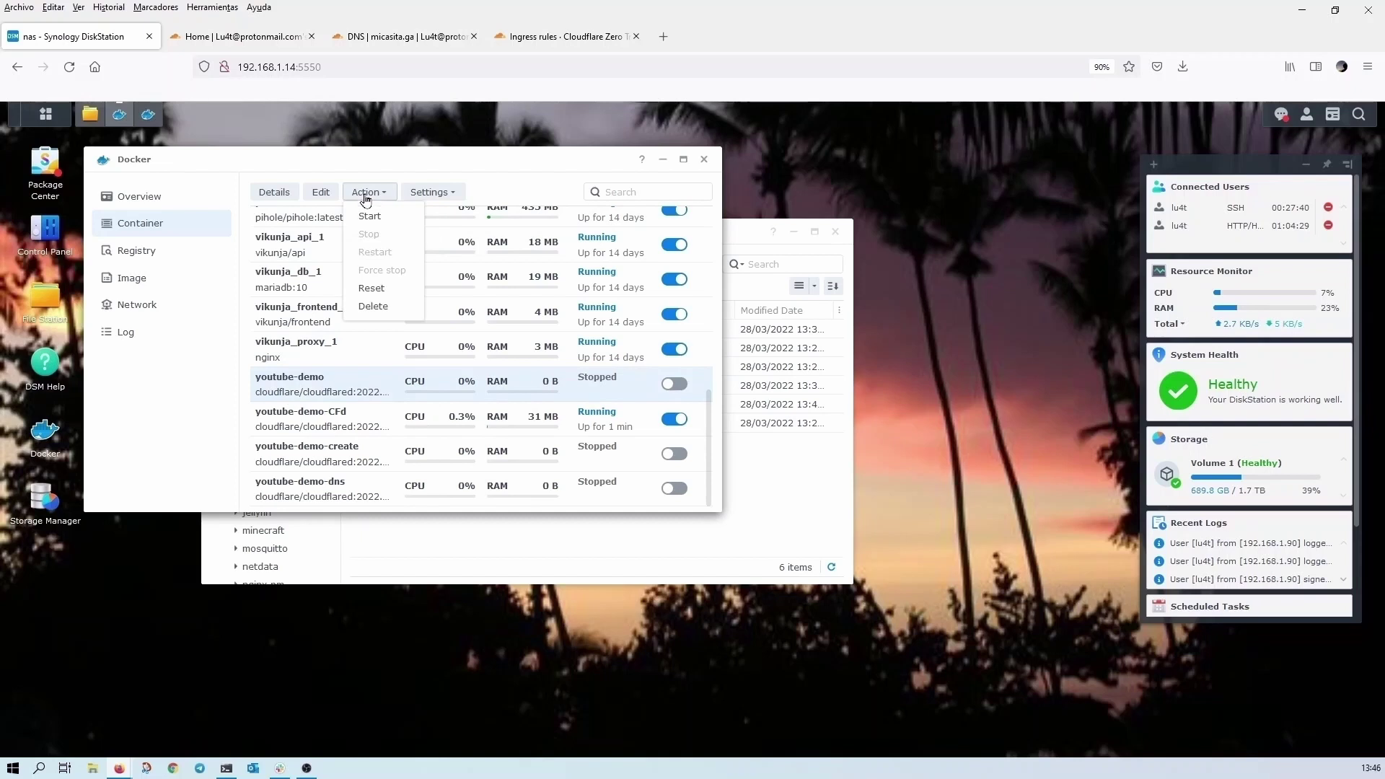
{"action": "left_click", "coordinate": [373, 306]}
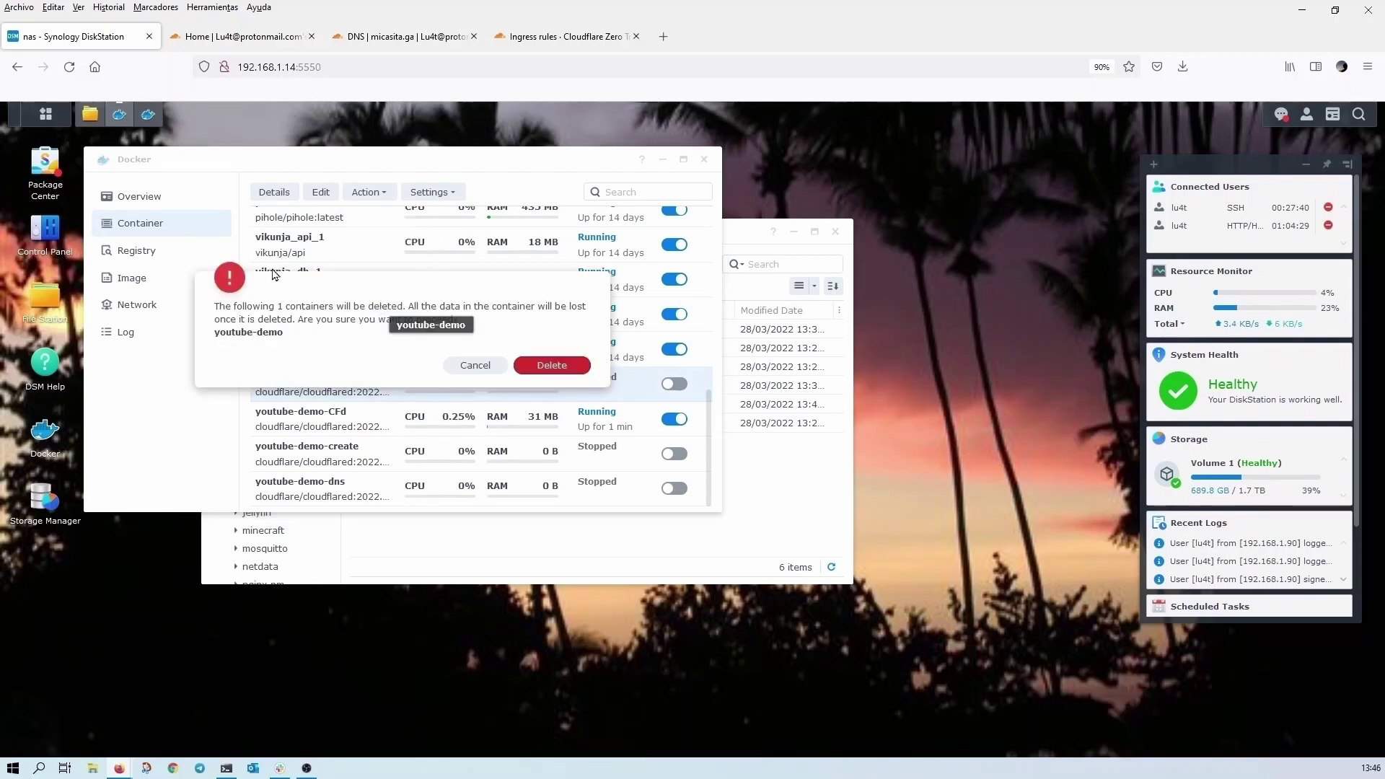
{"action": "left_click", "coordinate": [552, 366]}
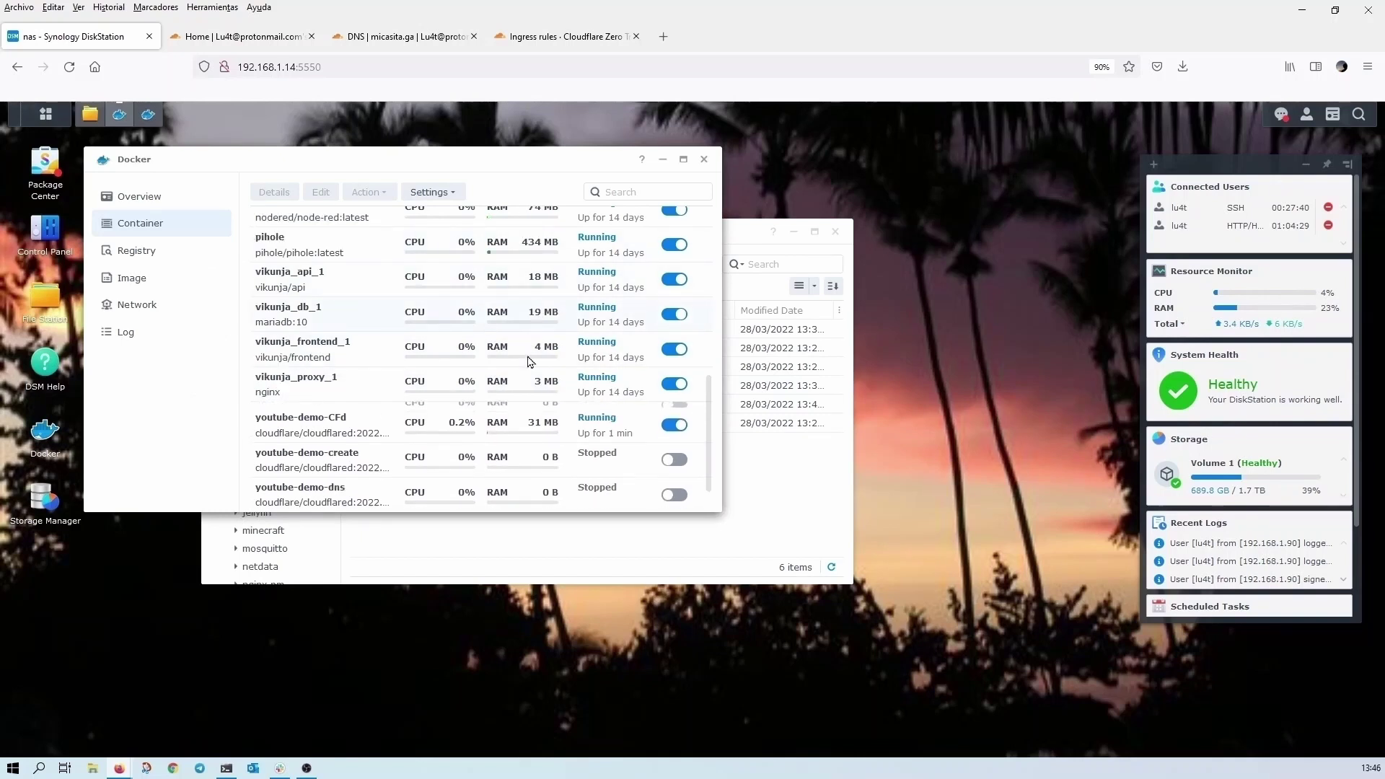
{"action": "left_click", "coordinate": [595, 467]}
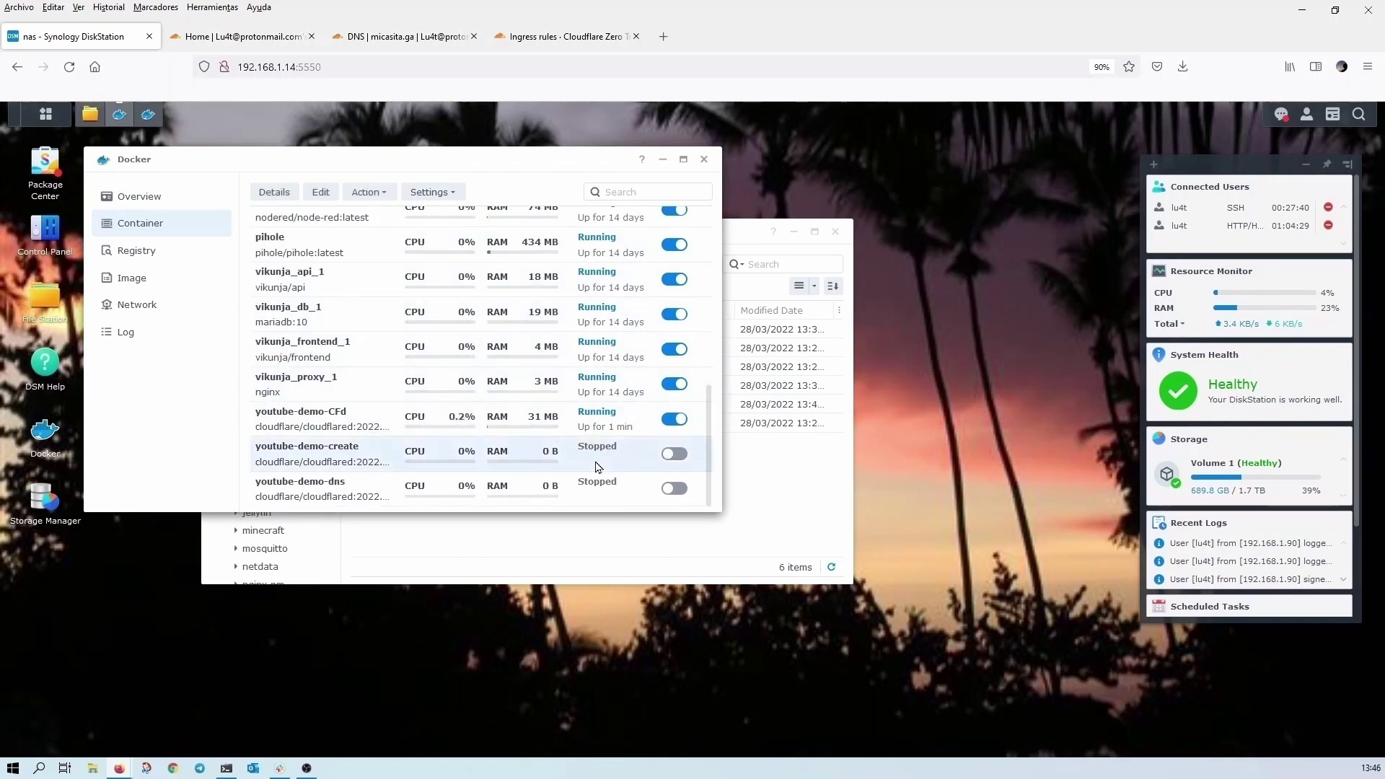
{"action": "left_click", "coordinate": [369, 192]}
{"action": "left_click", "coordinate": [376, 305]}
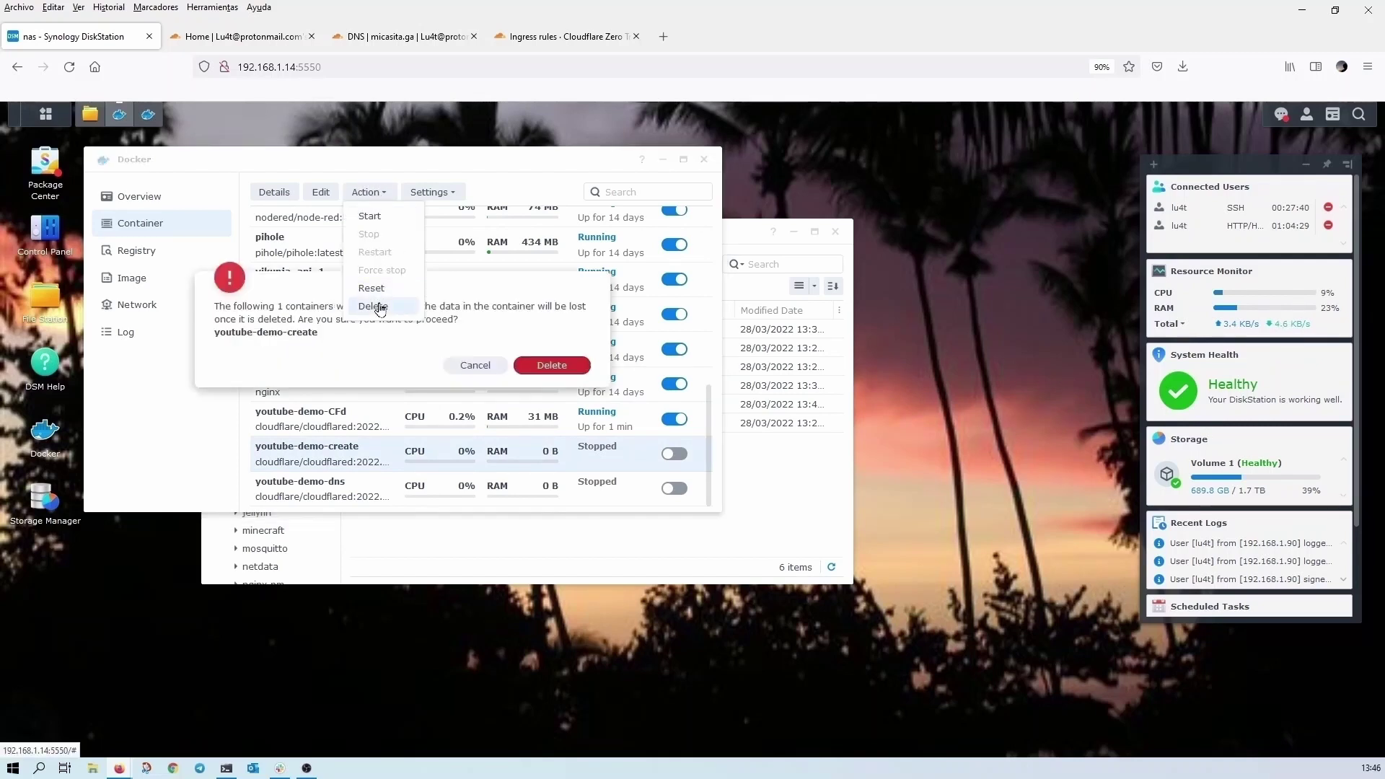
{"action": "left_click", "coordinate": [546, 366]}
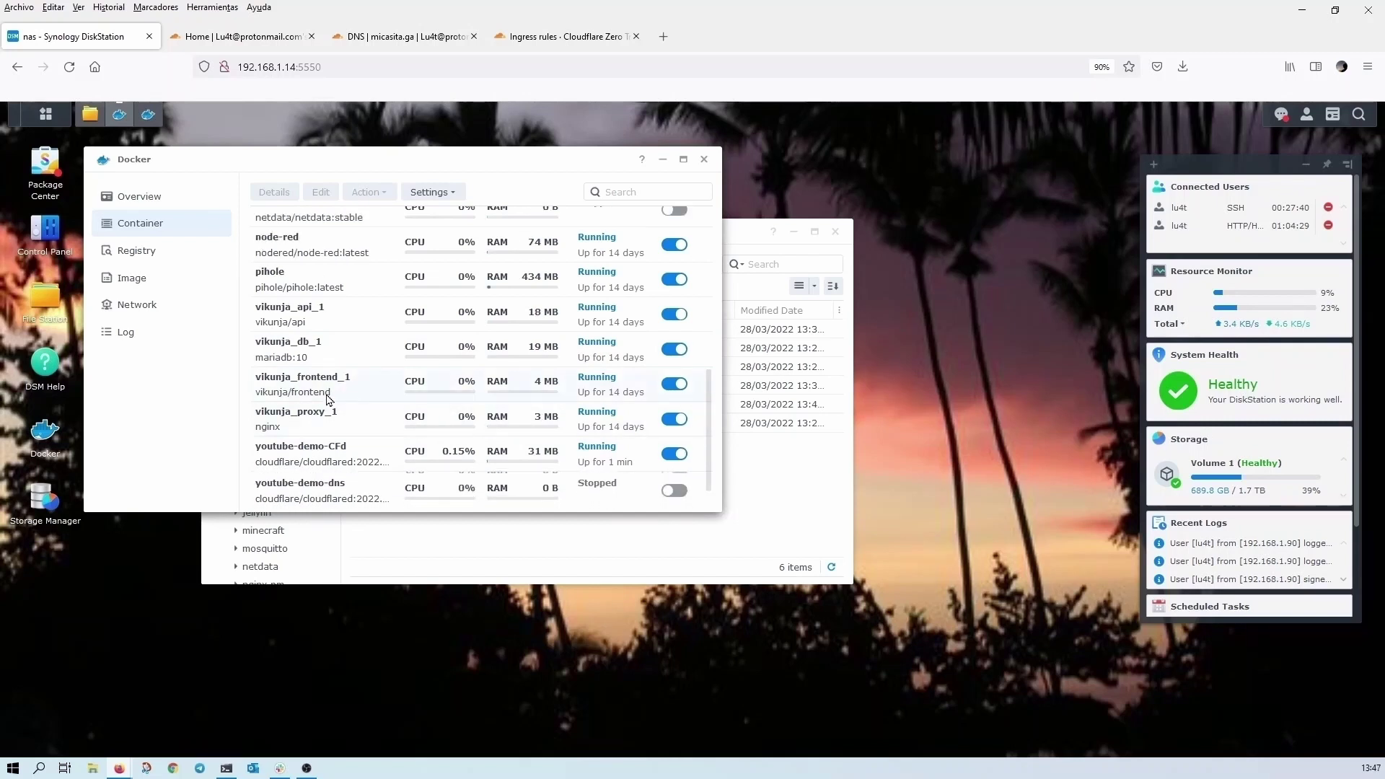
- Delete youtube-demo-dns, leaving only the running youtube-demo-CFd container
{"action": "left_click", "coordinate": [324, 488]}
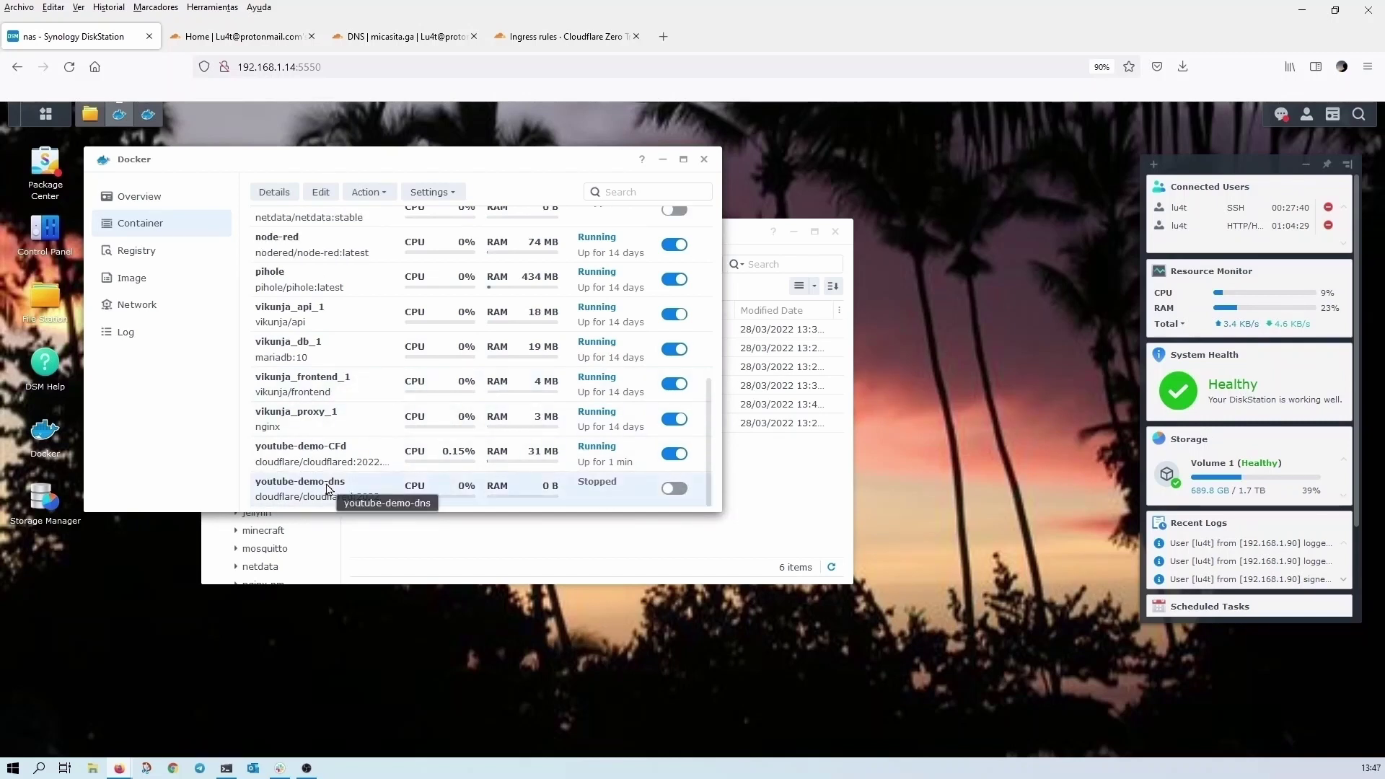
{"action": "left_click", "coordinate": [368, 195]}
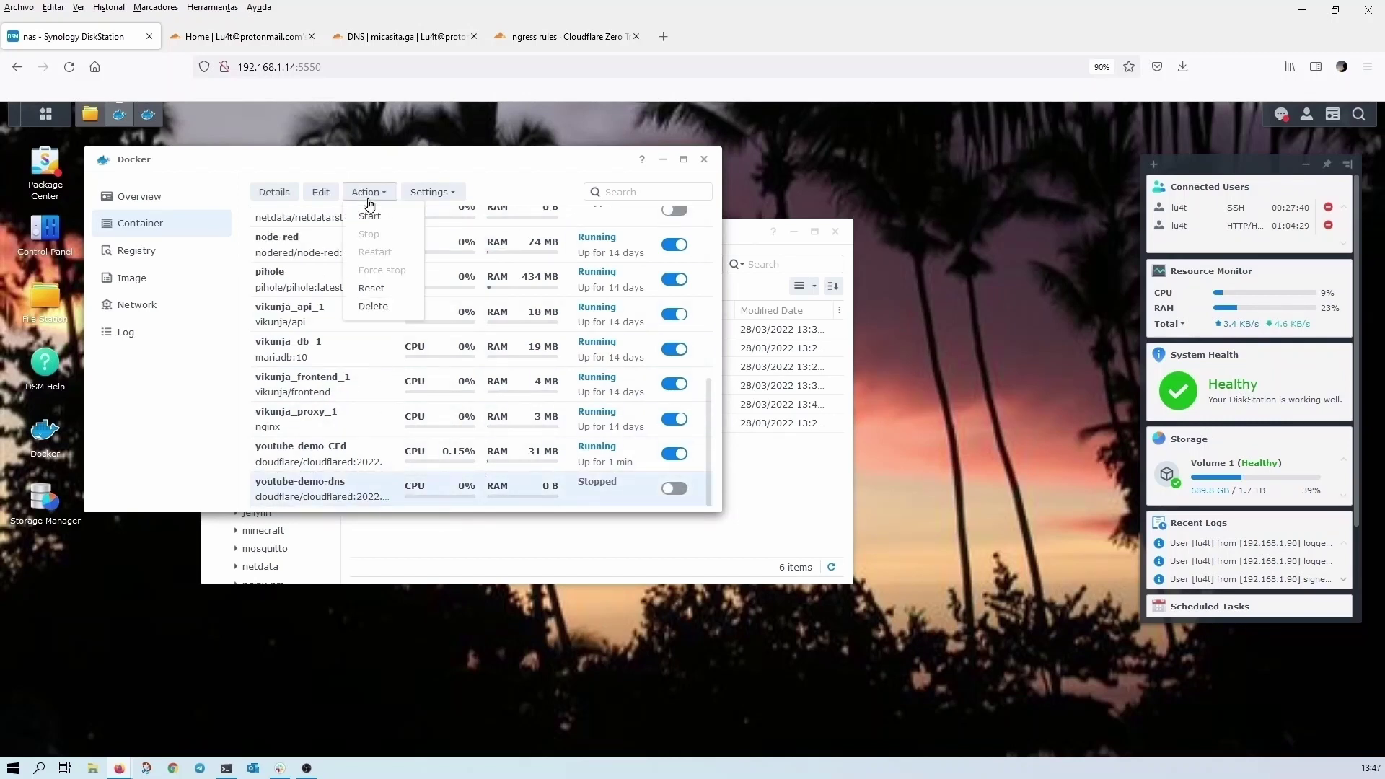
{"action": "left_click", "coordinate": [383, 308]}
{"action": "left_click", "coordinate": [549, 365]}
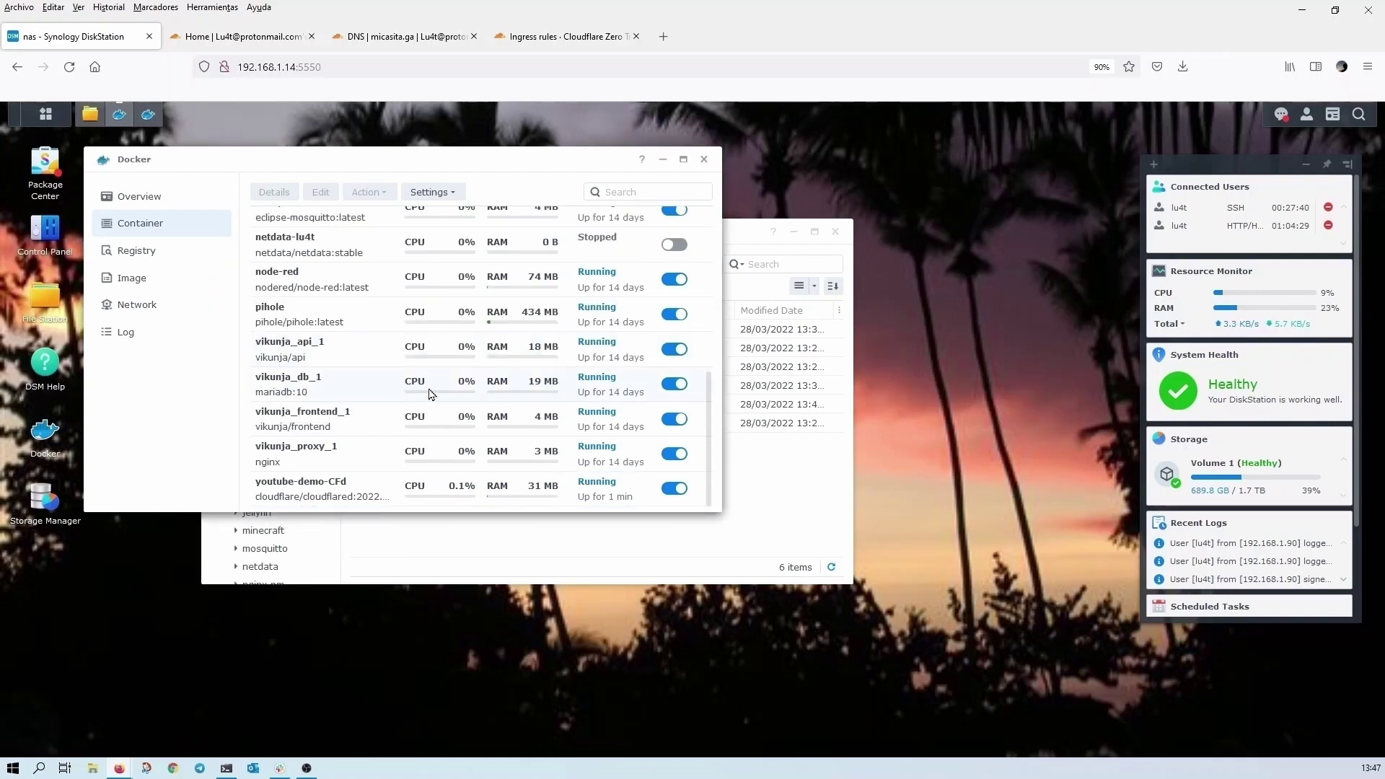
{"action": "left_click", "coordinate": [327, 491]}
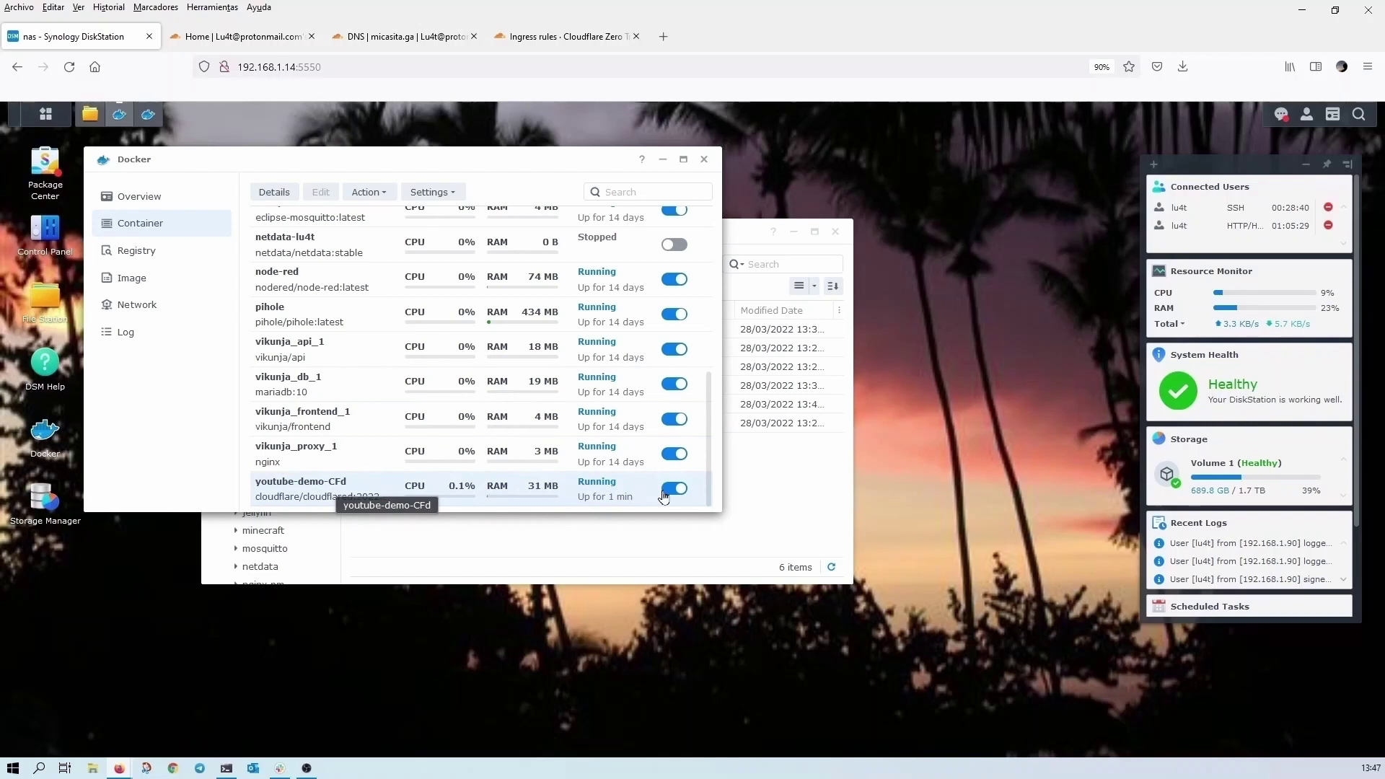
{"action": "left_click", "coordinate": [781, 496]}
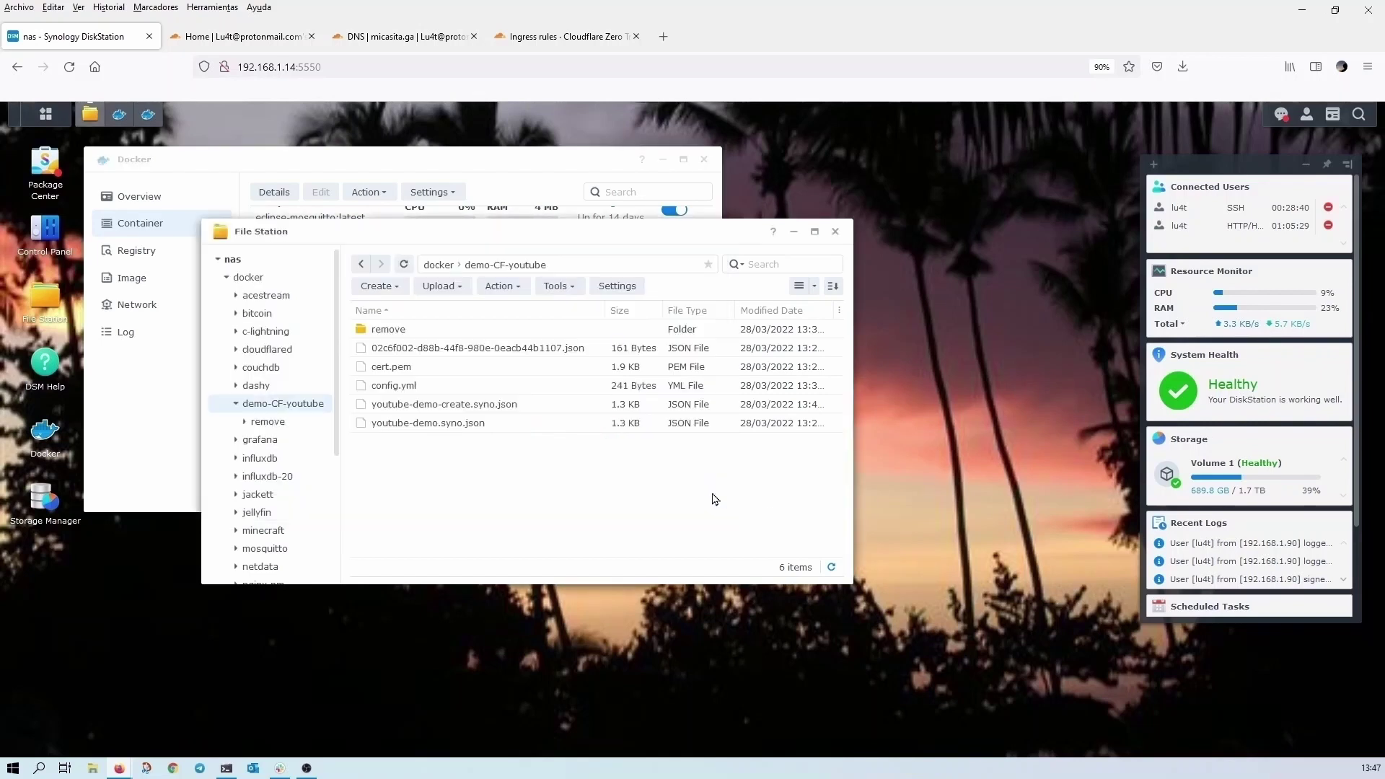
- Delete youtube-demo-create.syno.json, youtube-demo.syno.json and the remove folder from demo-CF-youtube
{"action": "left_click", "coordinate": [444, 405]}
{"action": "key", "text": "Delete"}
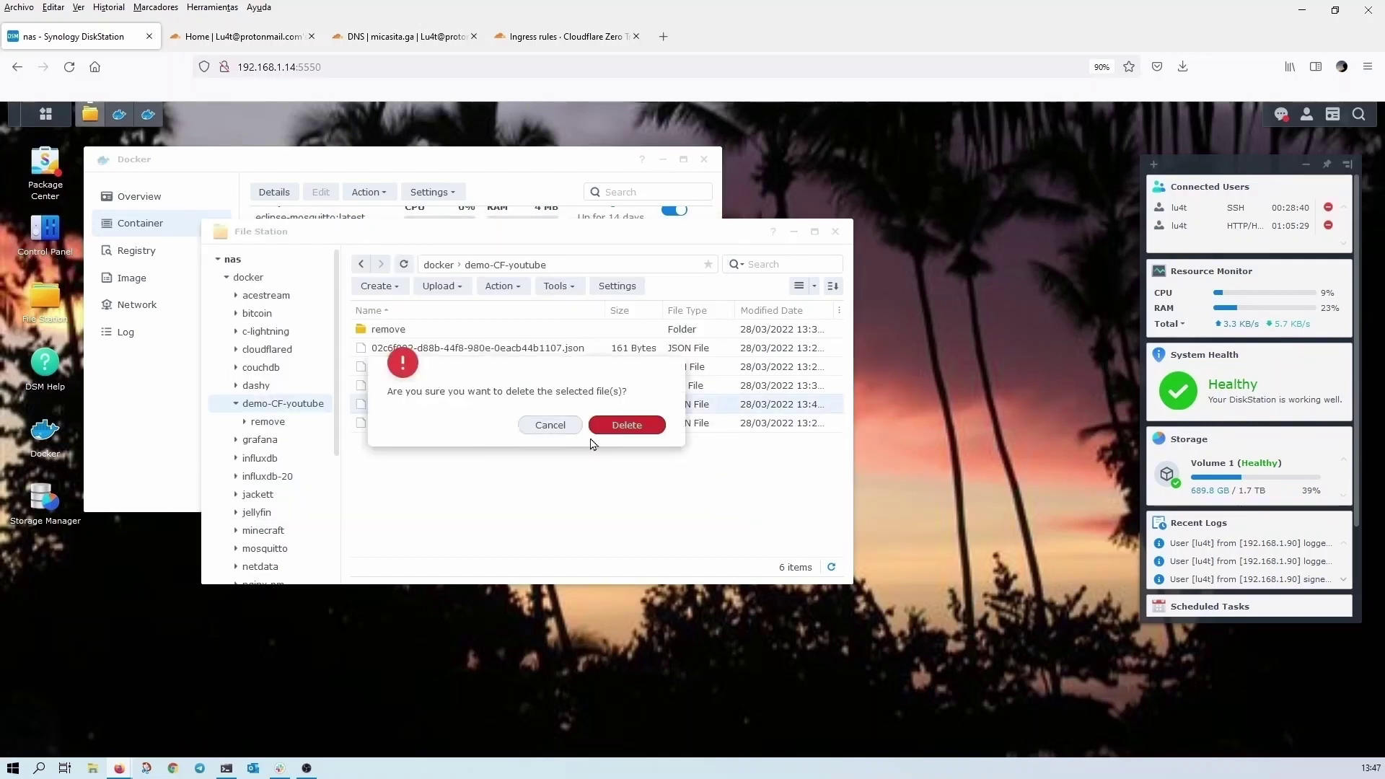
{"action": "left_click", "coordinate": [626, 426]}
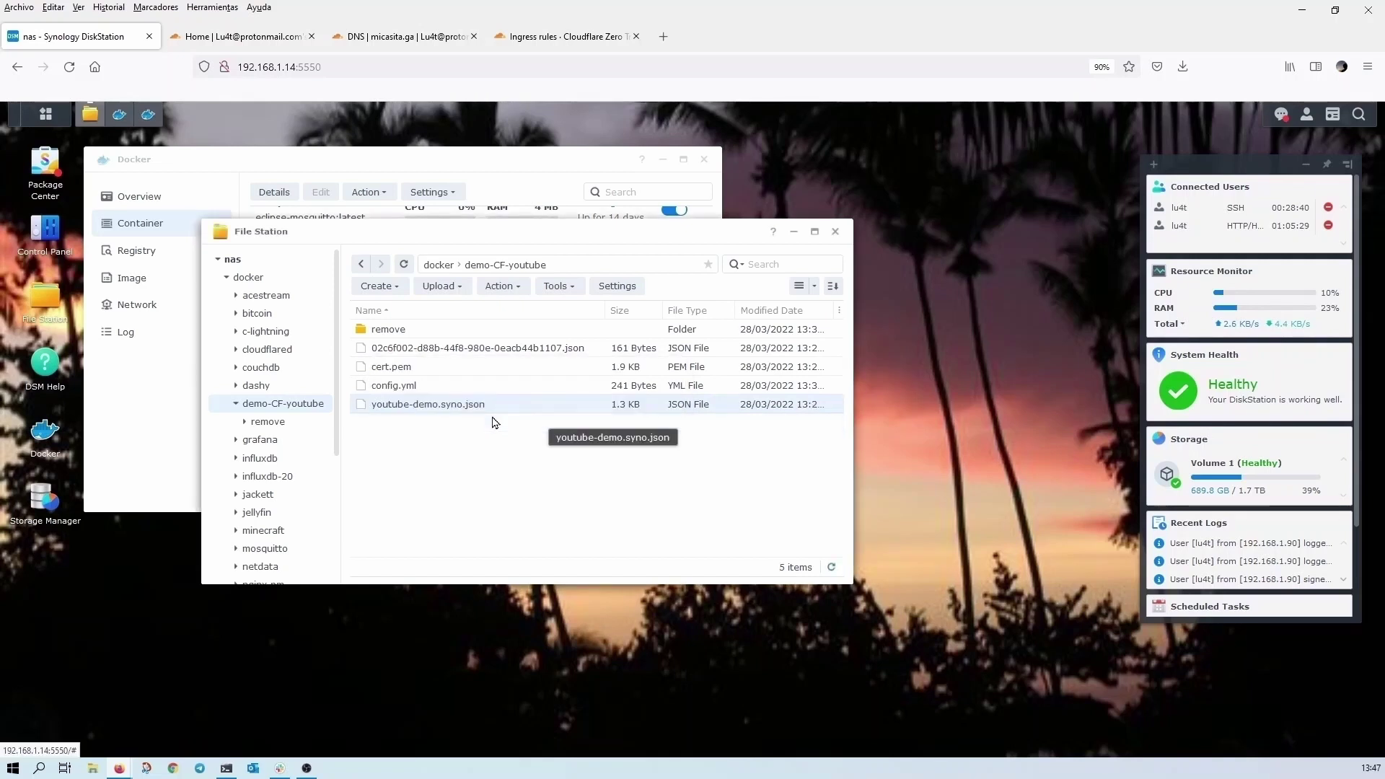
{"action": "key", "text": "Delete"}
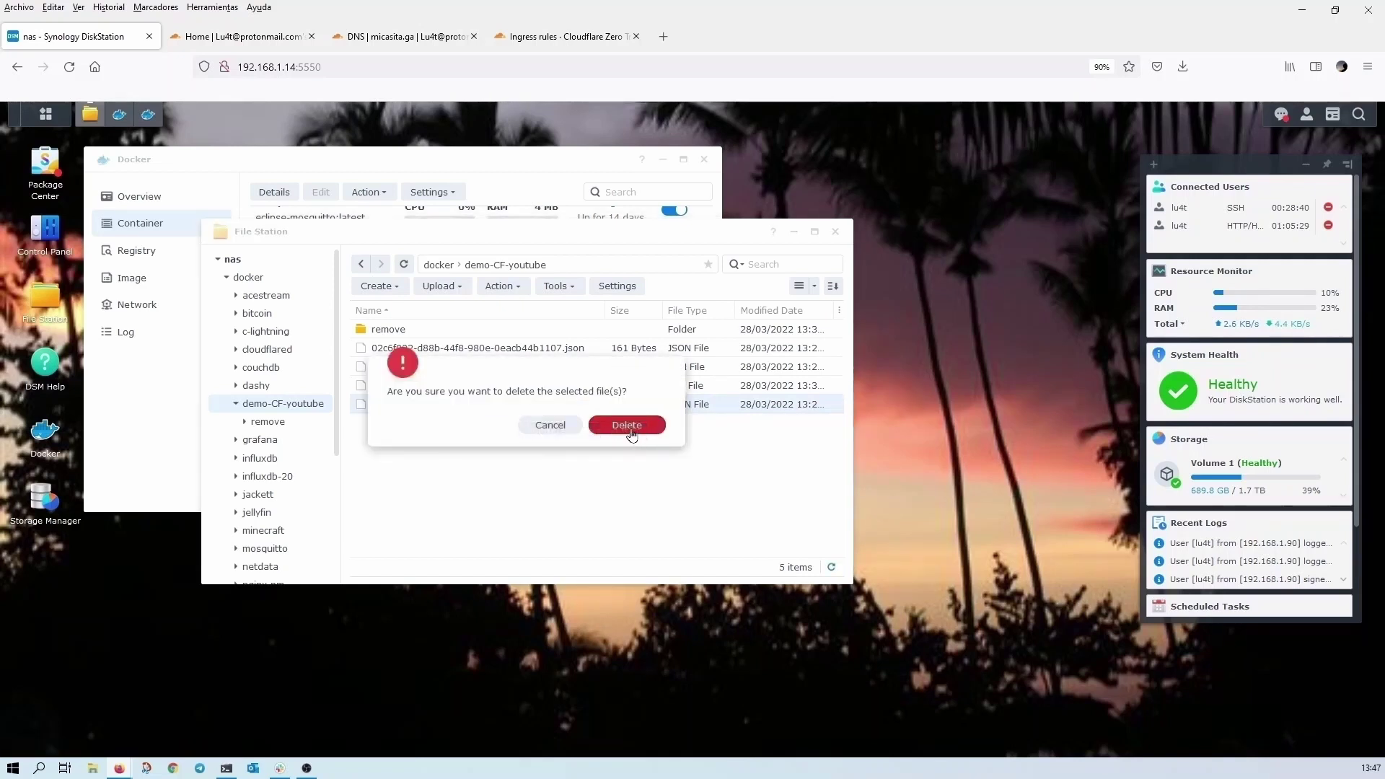
{"action": "left_click", "coordinate": [627, 426]}
{"action": "left_click_drag", "start_coordinate": [498, 349], "coordinate": [381, 334]}
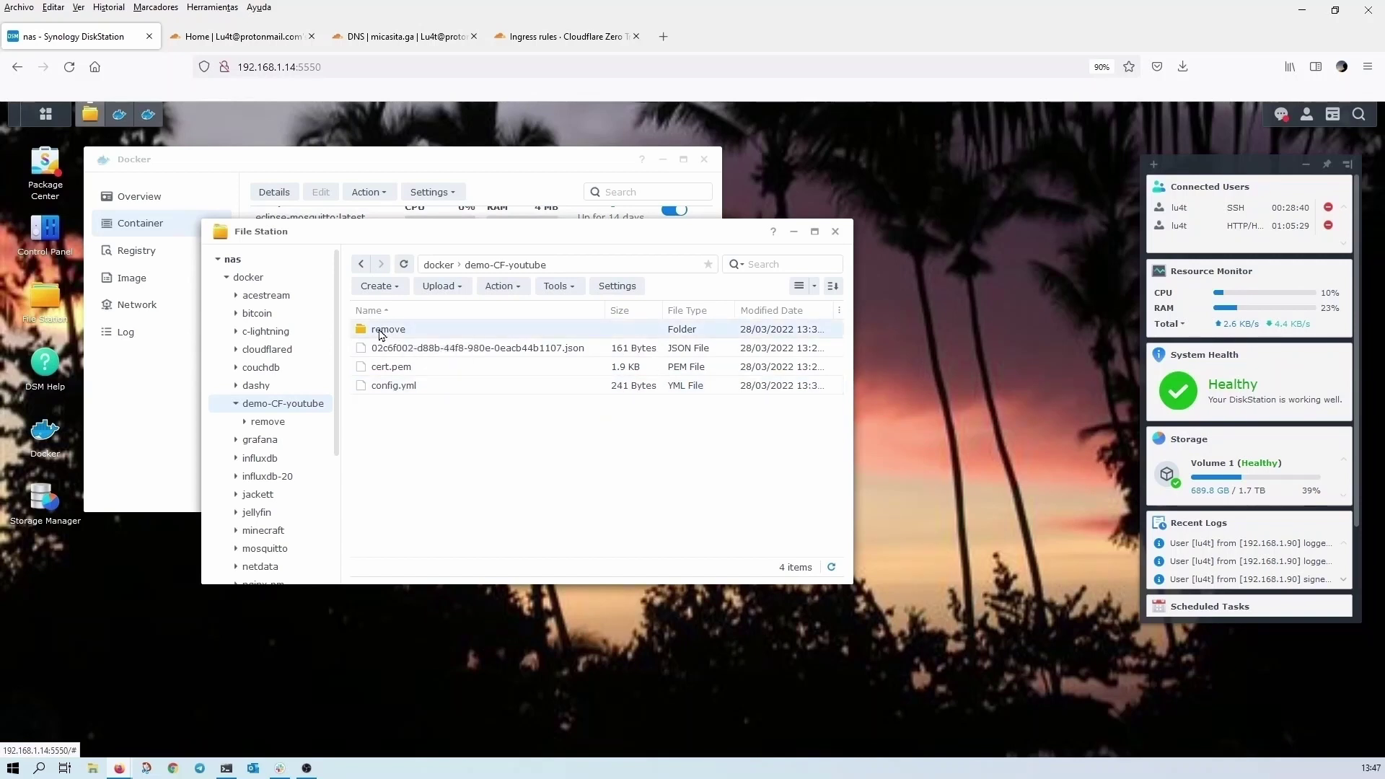
{"action": "key", "text": "Delete"}
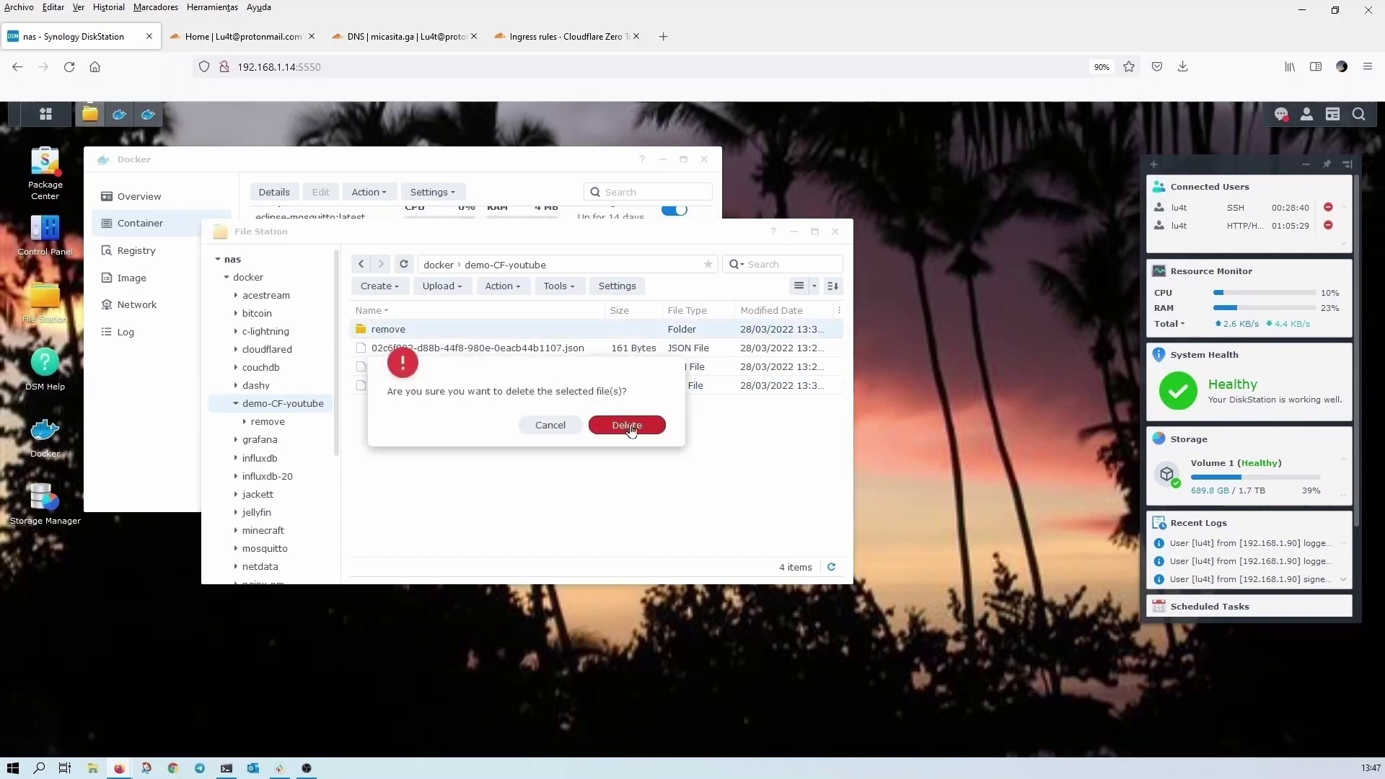
{"action": "left_click", "coordinate": [629, 425]}
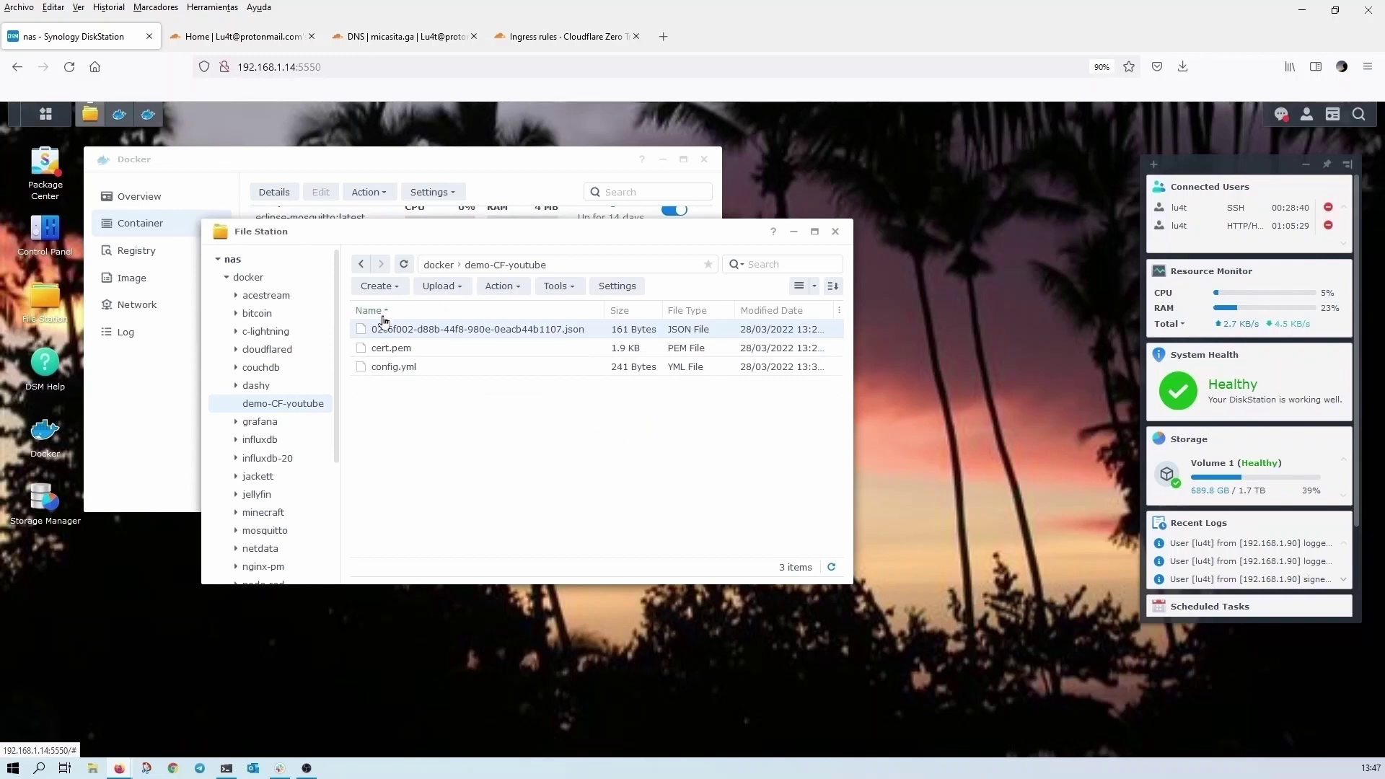
{"action": "left_click_drag", "start_coordinate": [382, 331], "coordinate": [394, 355]}
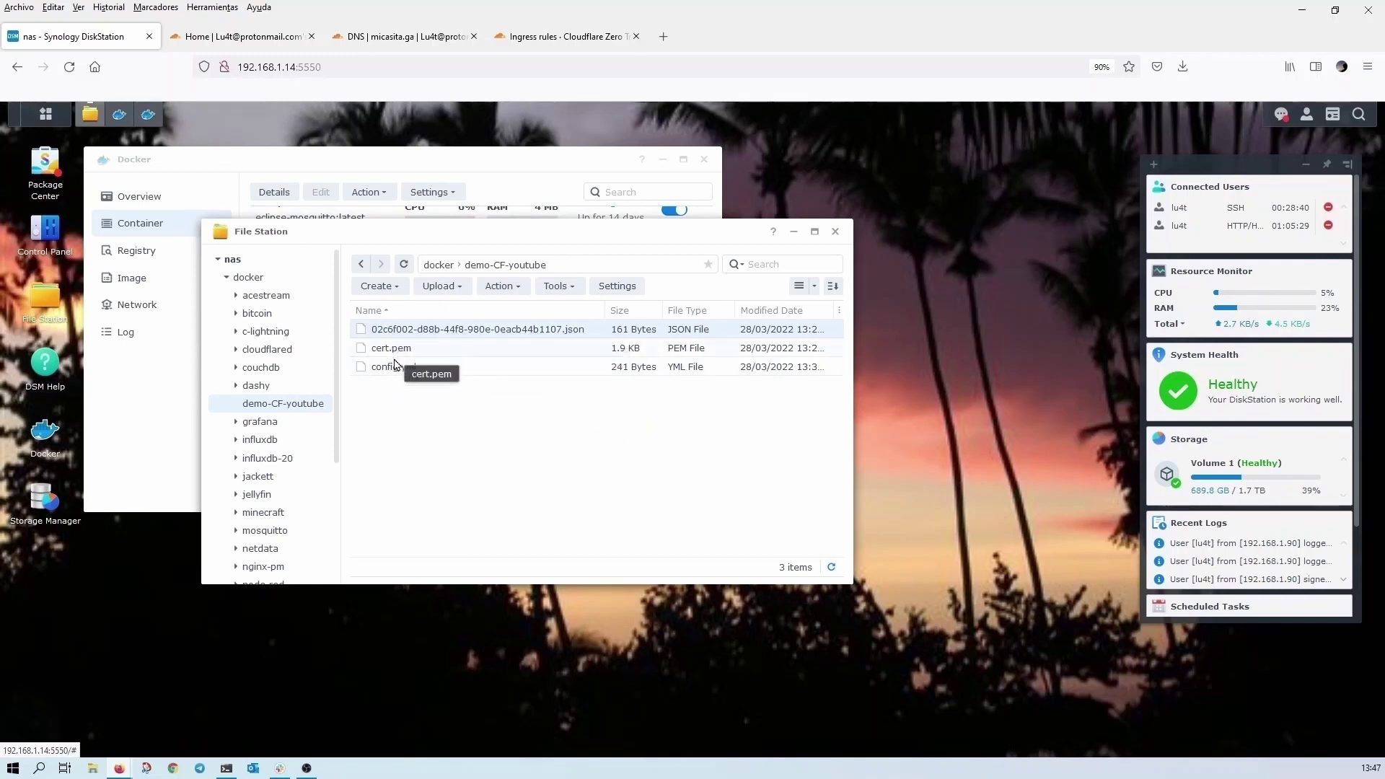
{"action": "left_click", "coordinate": [457, 411]}
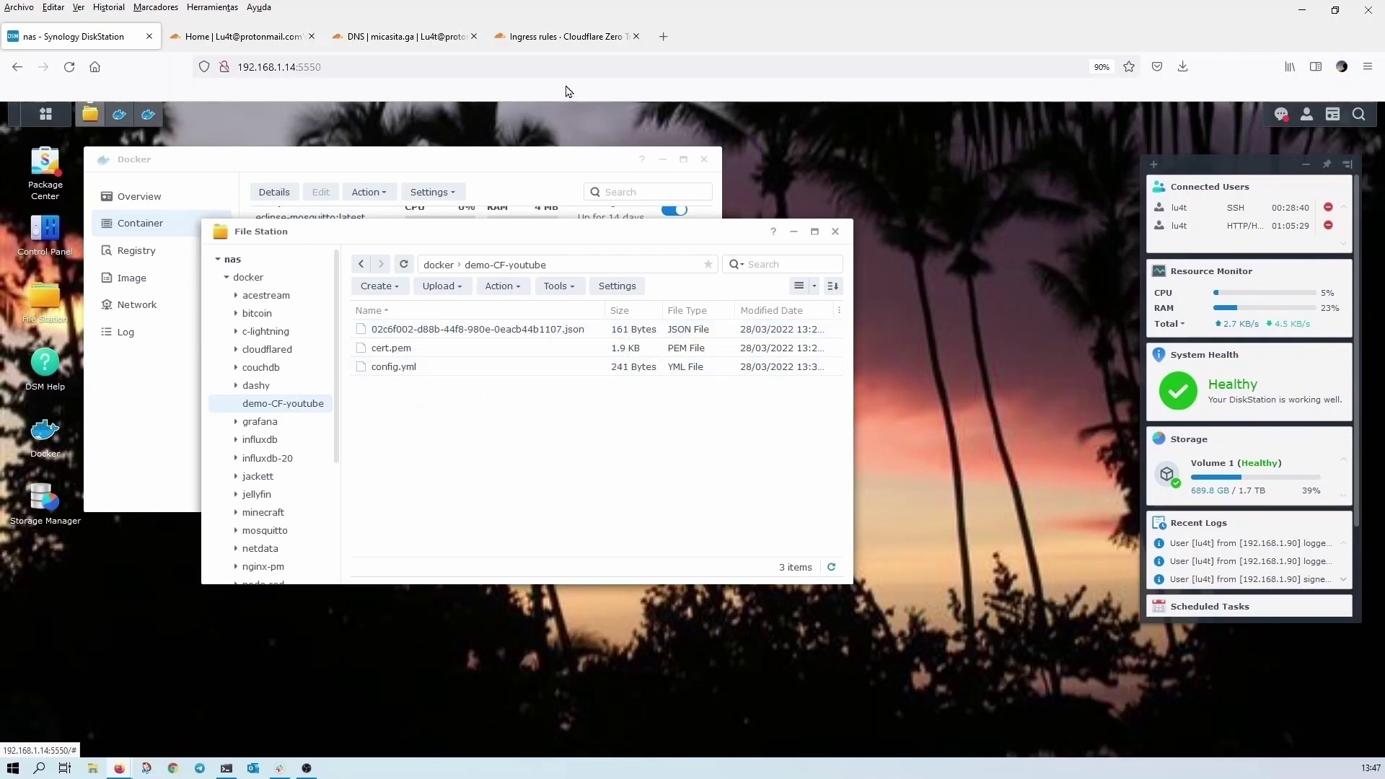
- Enter synology.micasita.ga in a new tab after checking the synology CNAME record in Cloudflare
{"action": "left_click", "coordinate": [662, 36]}
{"action": "left_click", "coordinate": [721, 70]}
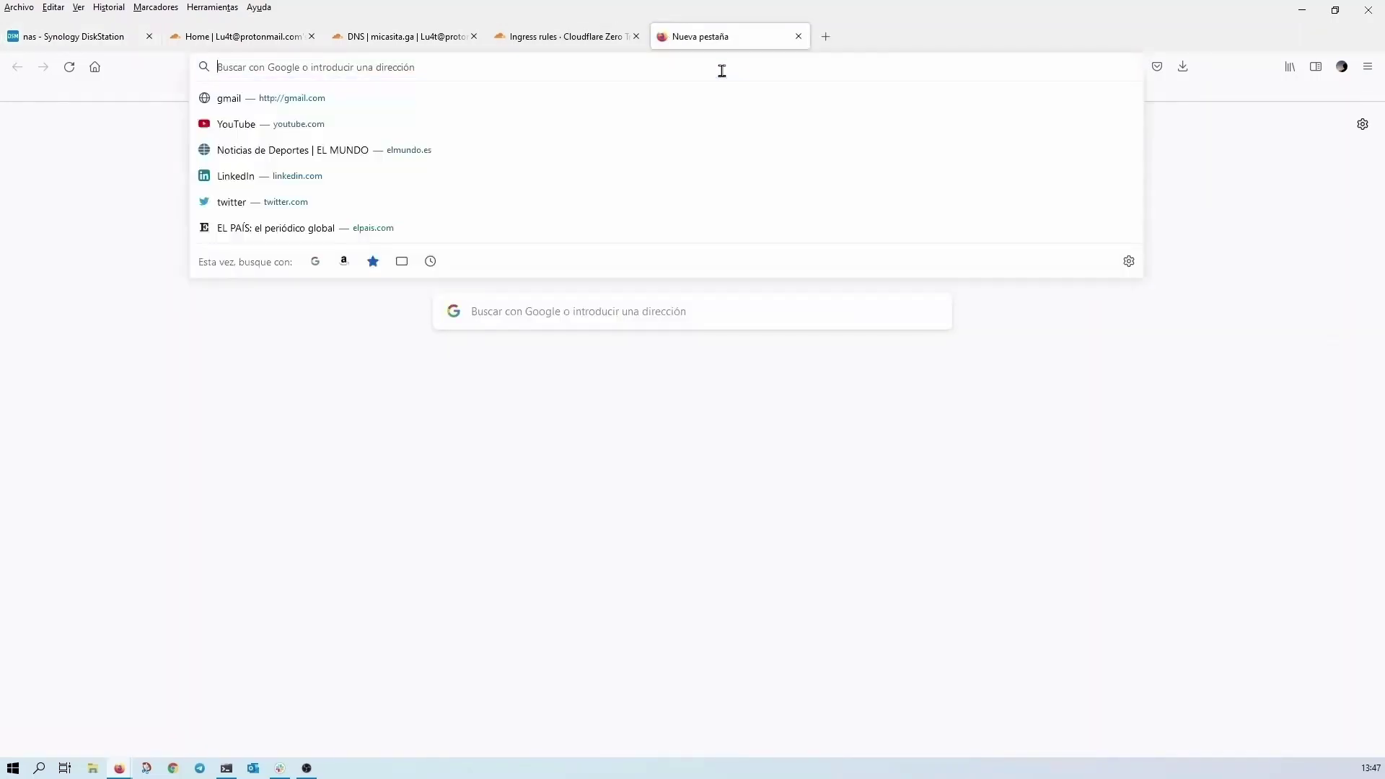
{"action": "type", "text": "synology.micasita."}
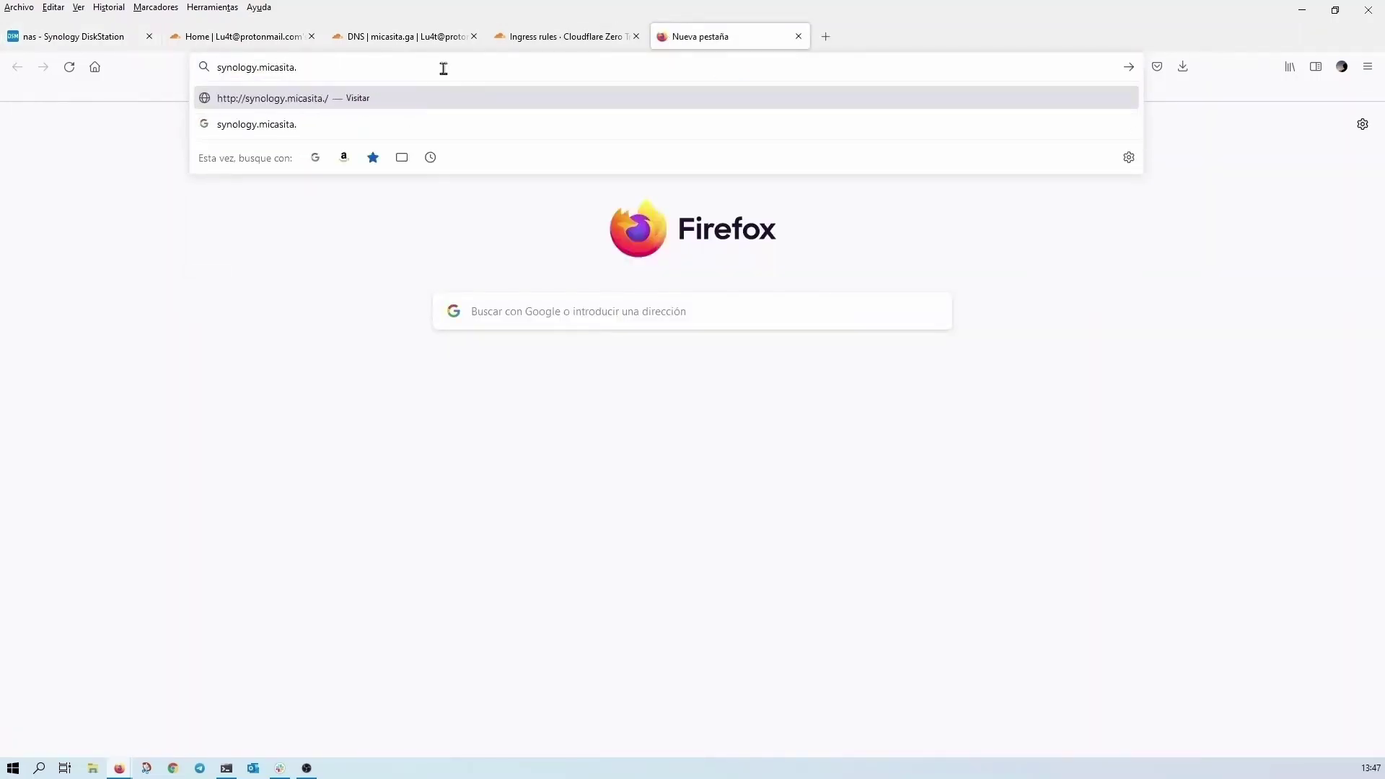
{"action": "type", "text": "ga"}
{"action": "left_click", "coordinate": [416, 42]}
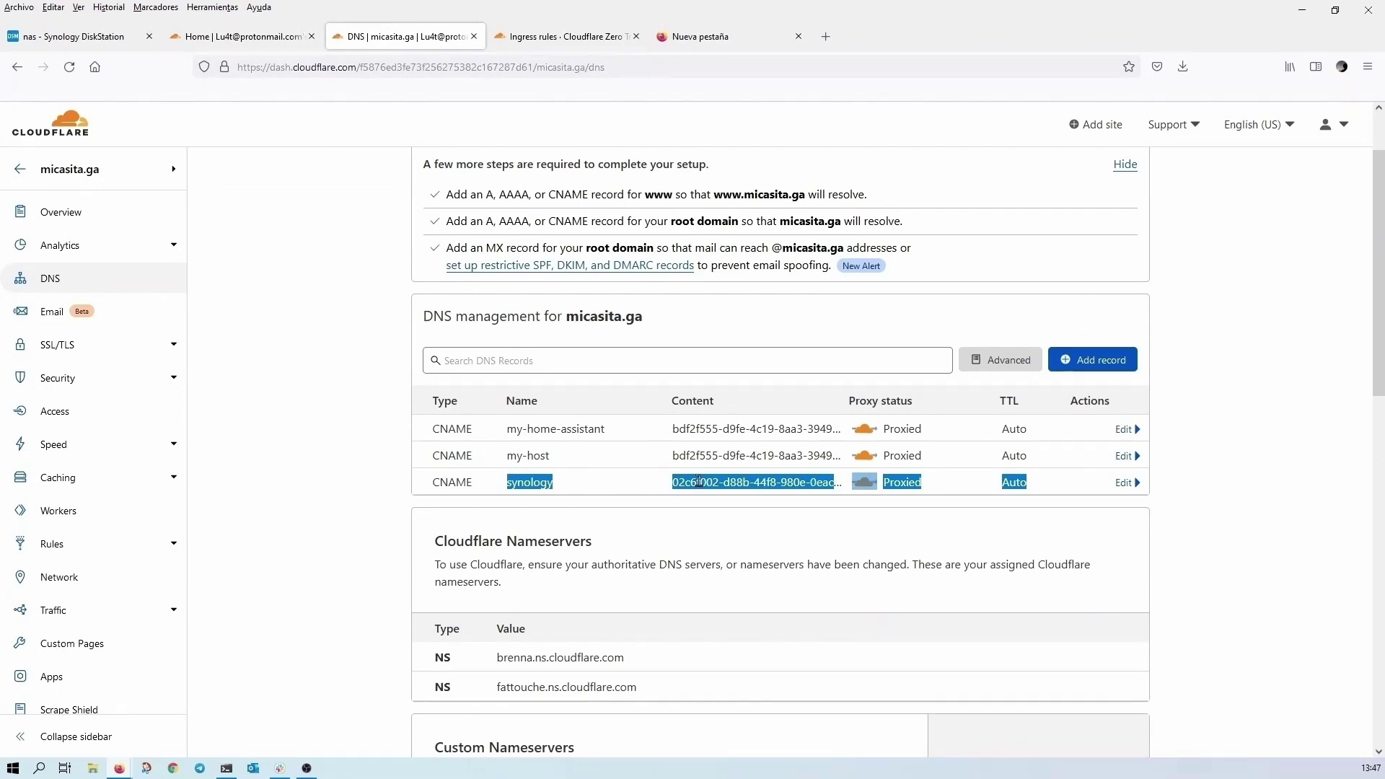
{"action": "left_click", "coordinate": [555, 486]}
{"action": "double_click", "coordinate": [552, 483]}
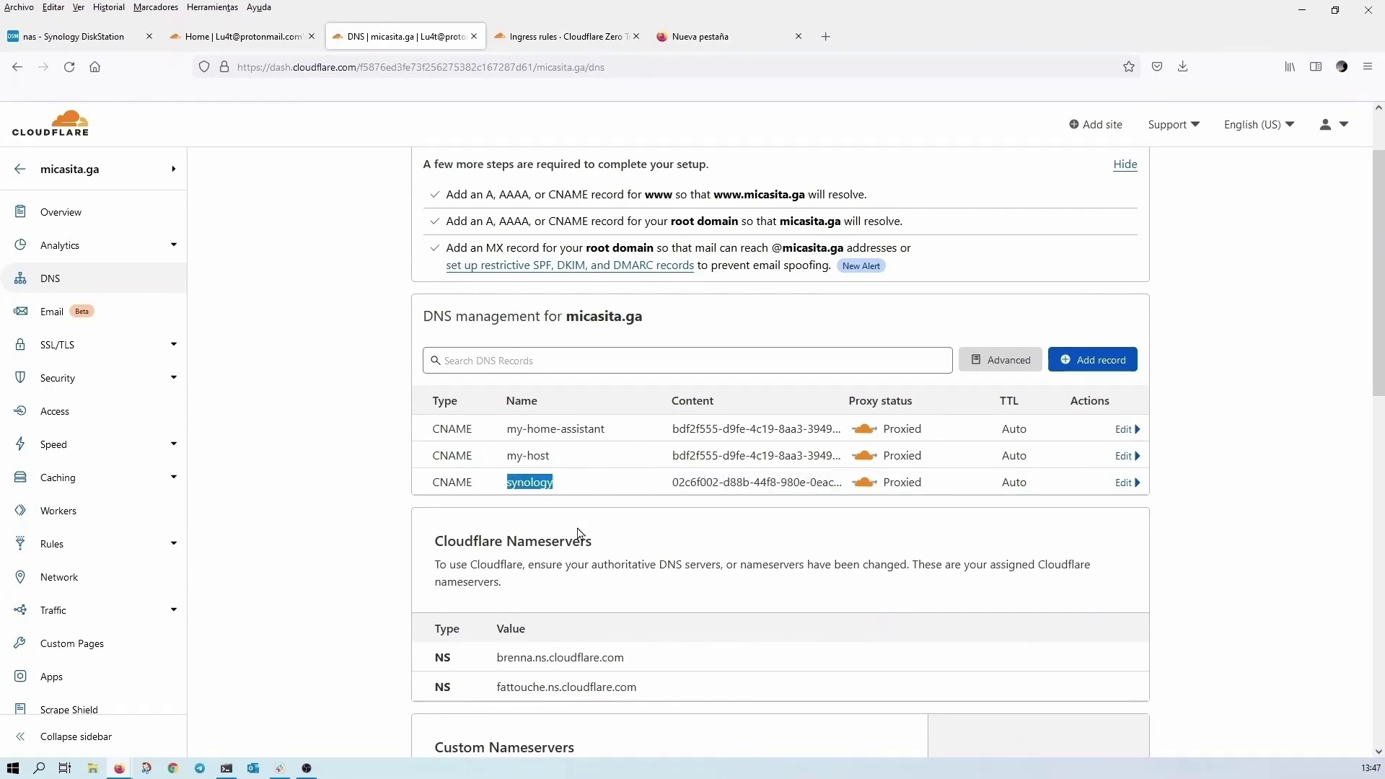
{"action": "left_click", "coordinate": [698, 48]}
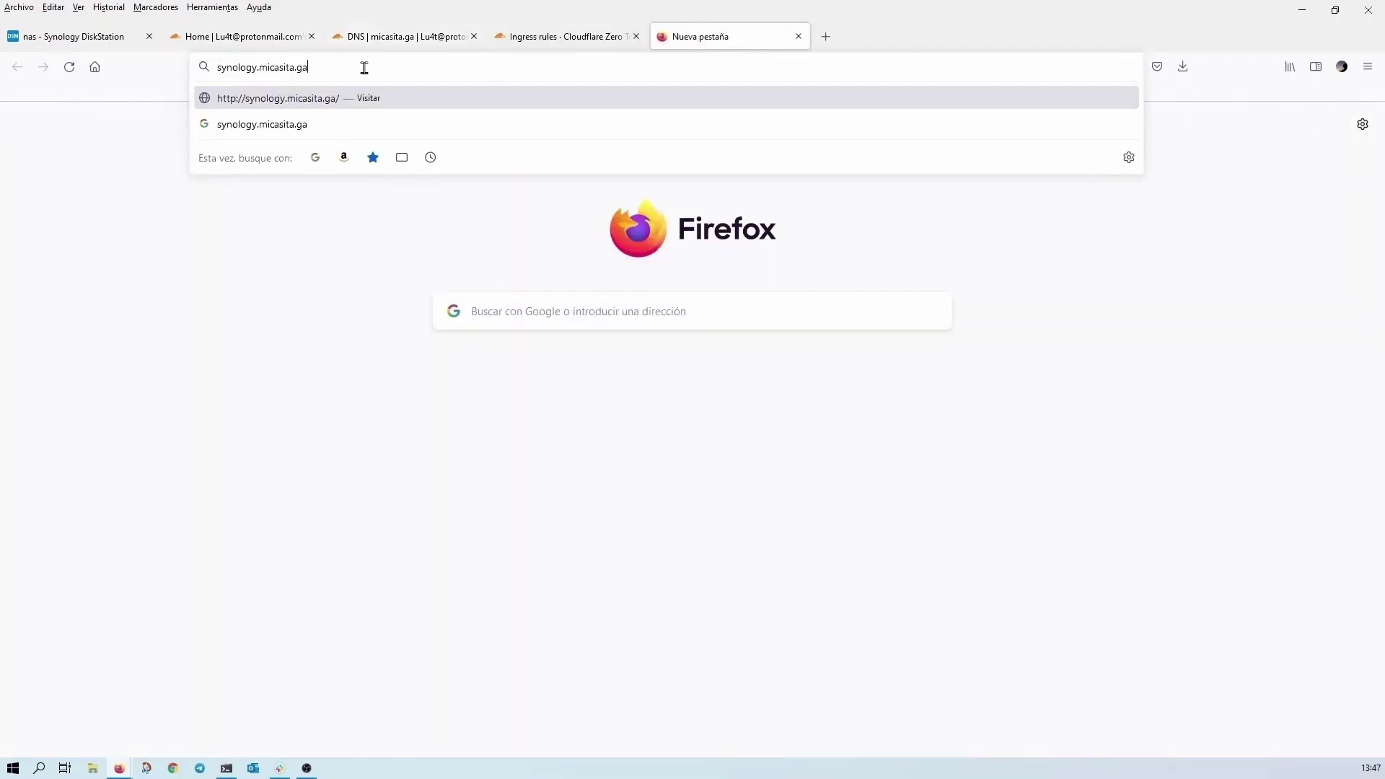
- Load synology.micasita.ga and continue past the username to the DSM password prompt
{"action": "key", "text": "Return"}
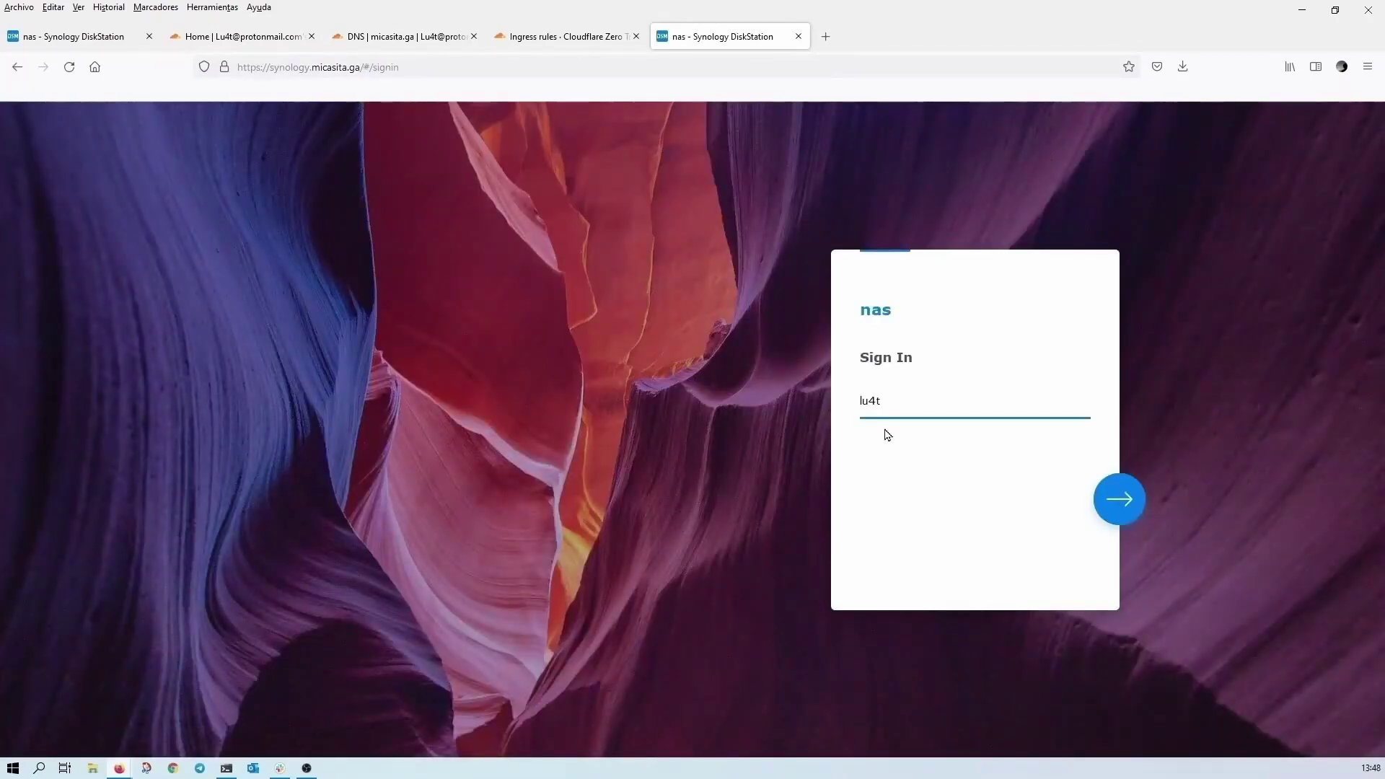
{"action": "left_click", "coordinate": [1112, 512]}
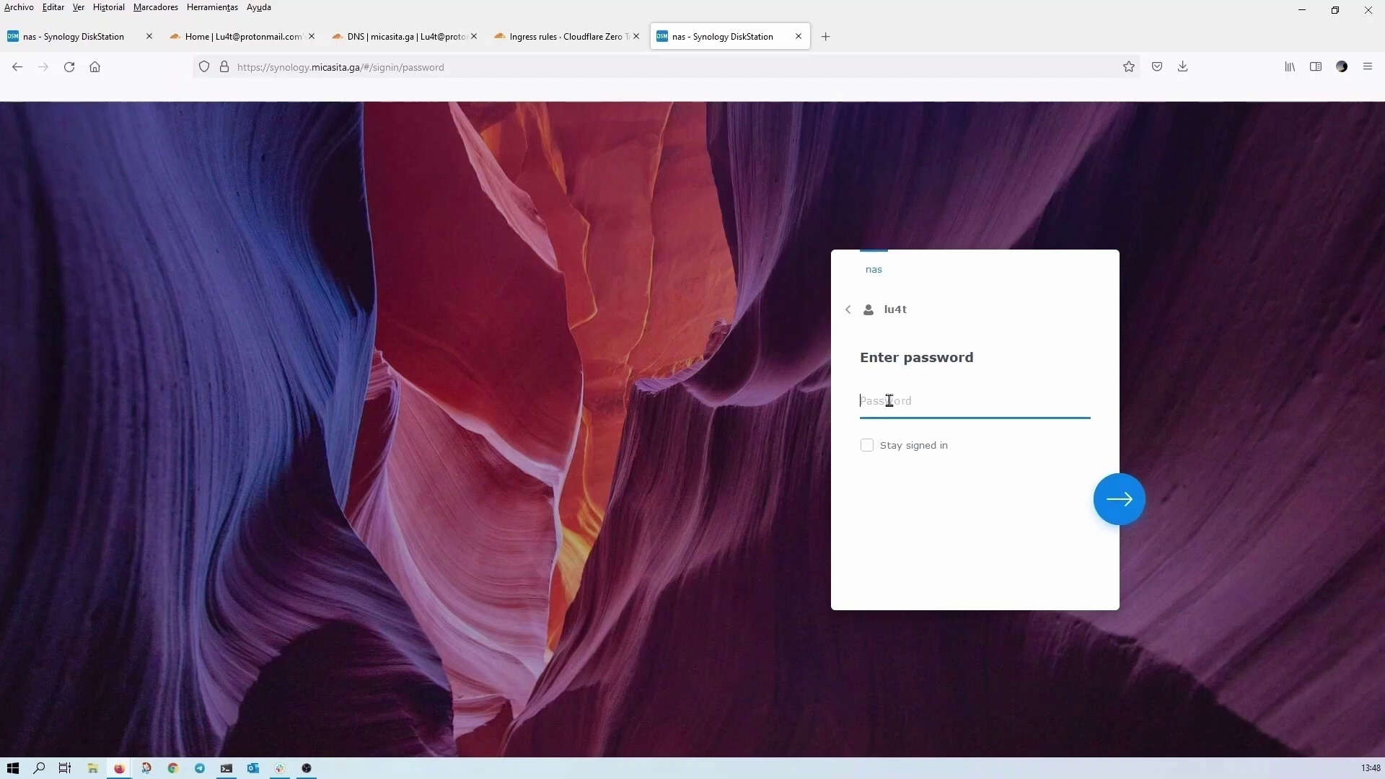
{"action": "left_click", "coordinate": [225, 69]}
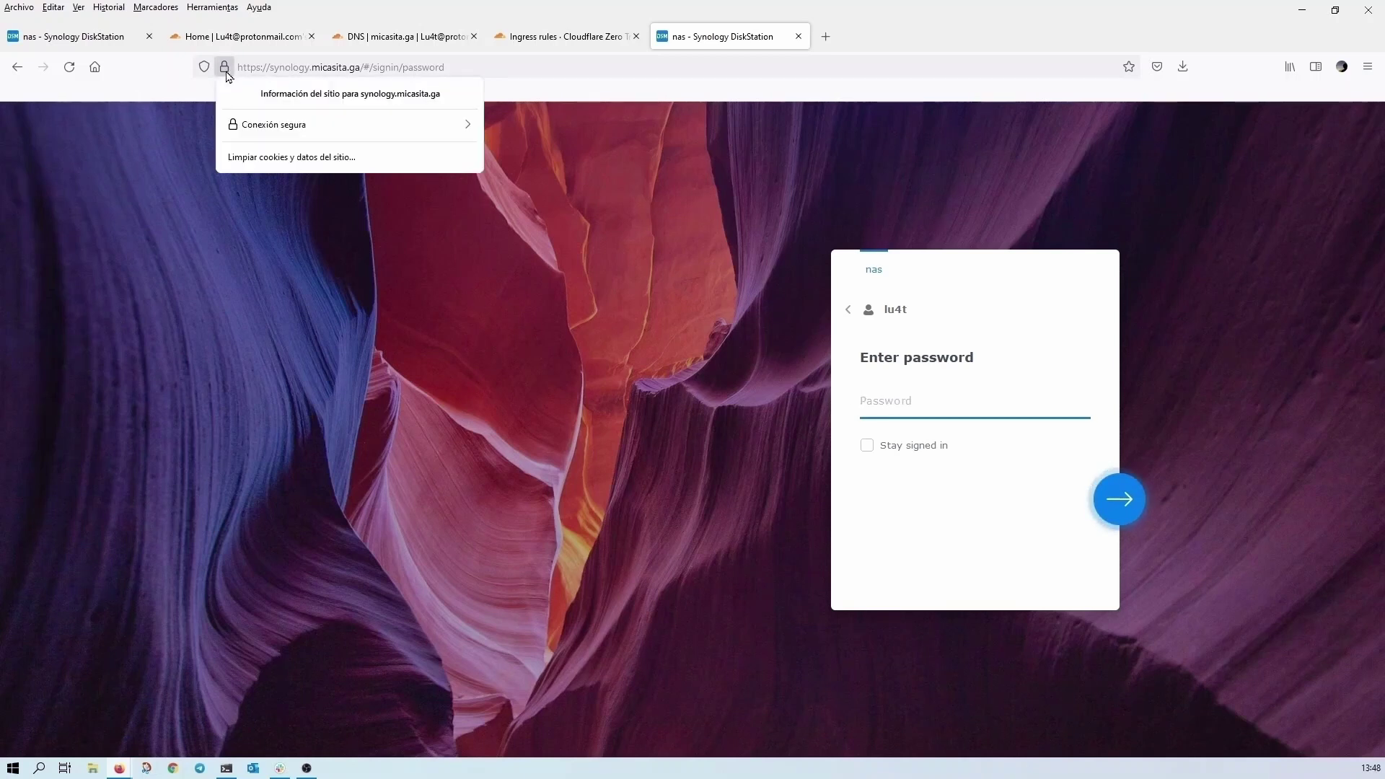
{"action": "left_click", "coordinate": [248, 126]}
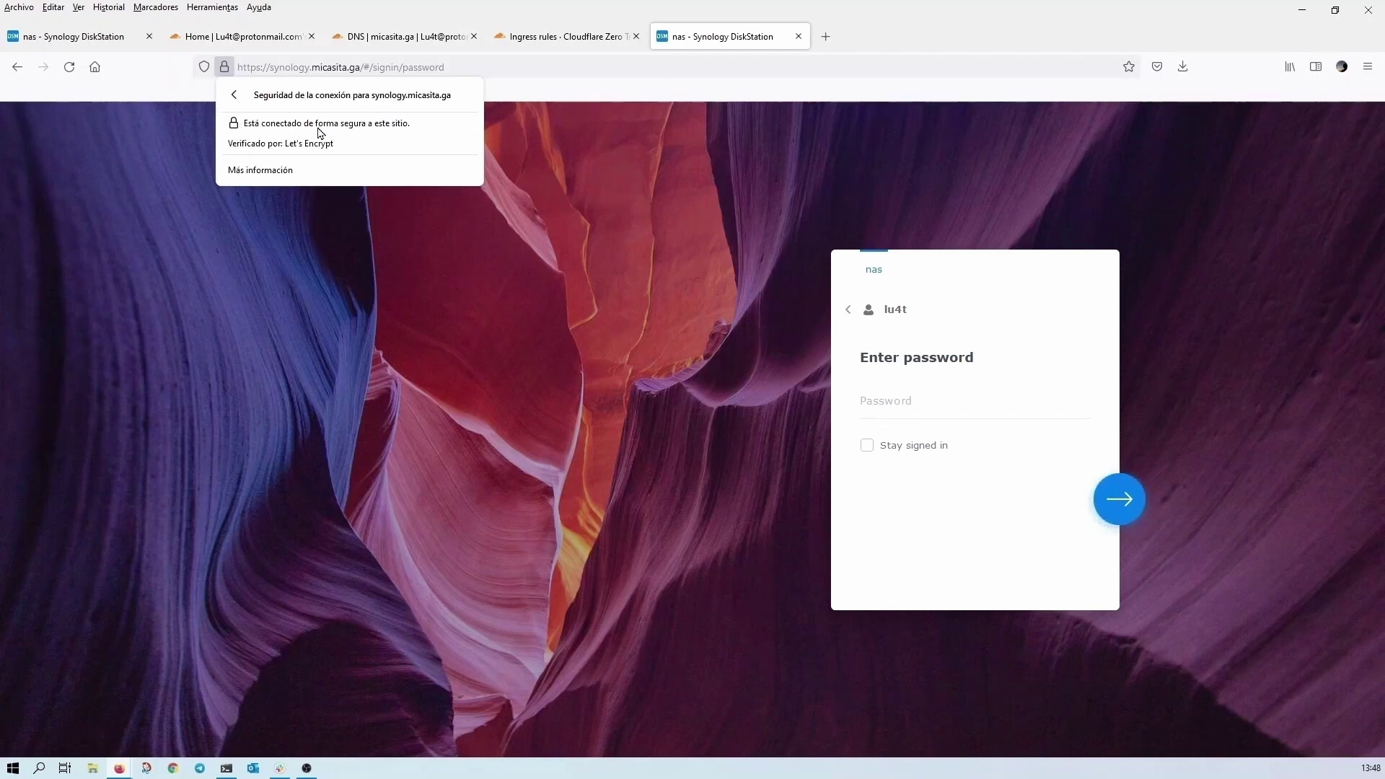
{"action": "left_click", "coordinate": [238, 101]}
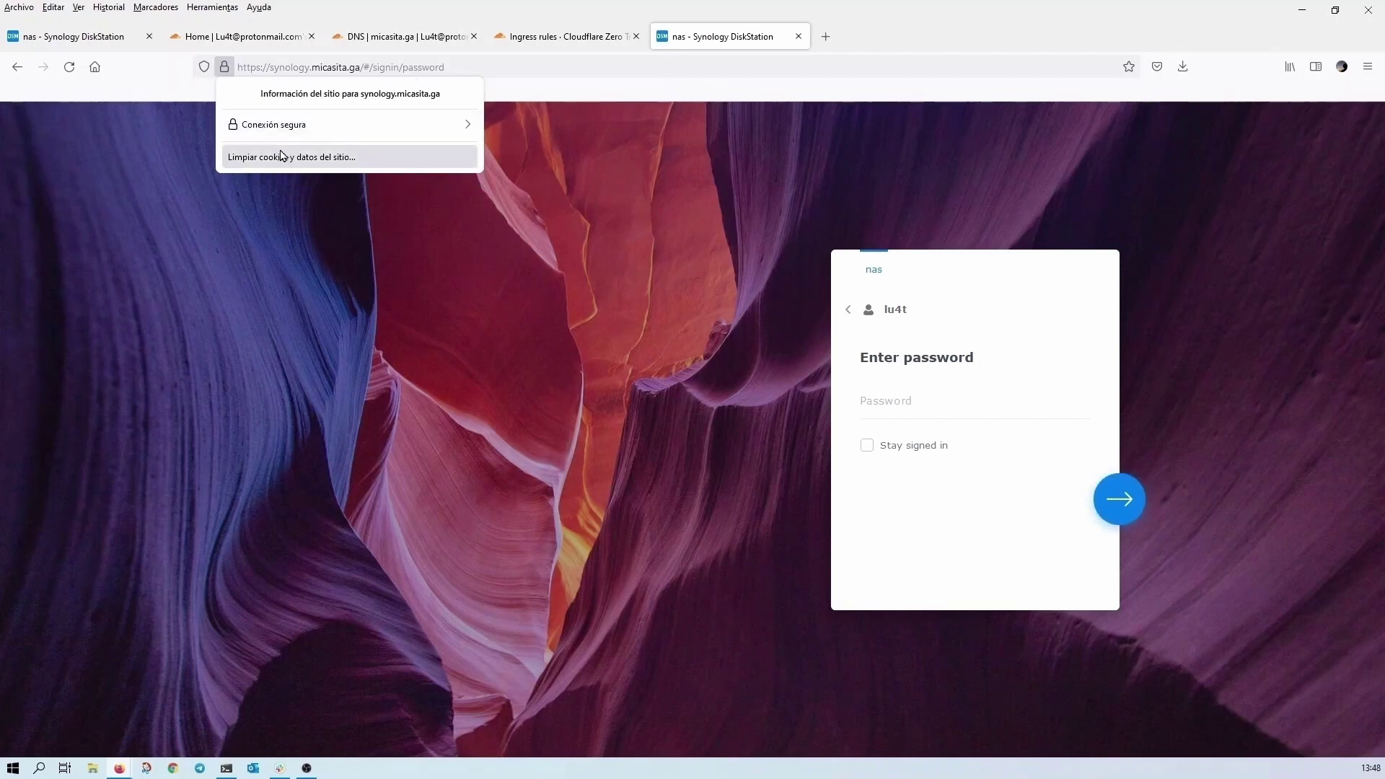
{"action": "left_click", "coordinate": [534, 329]}
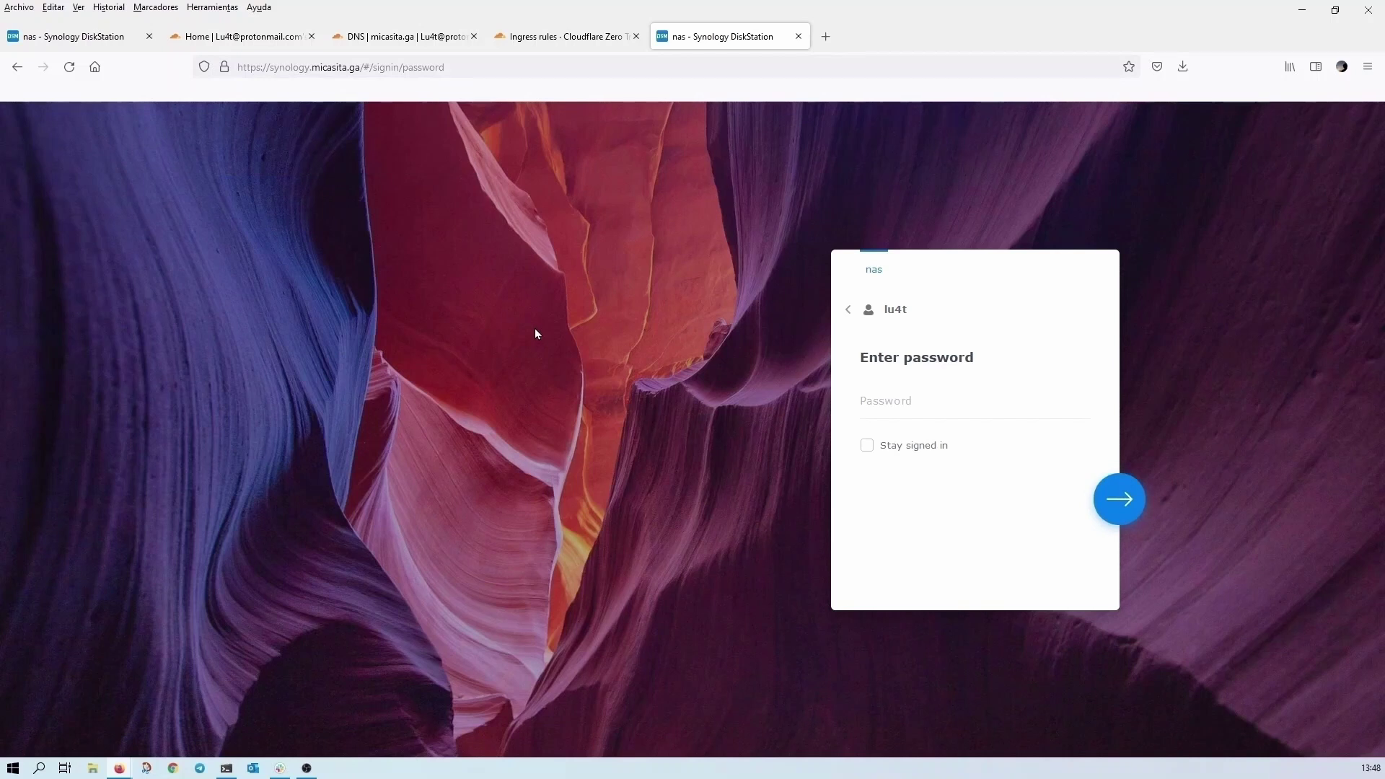